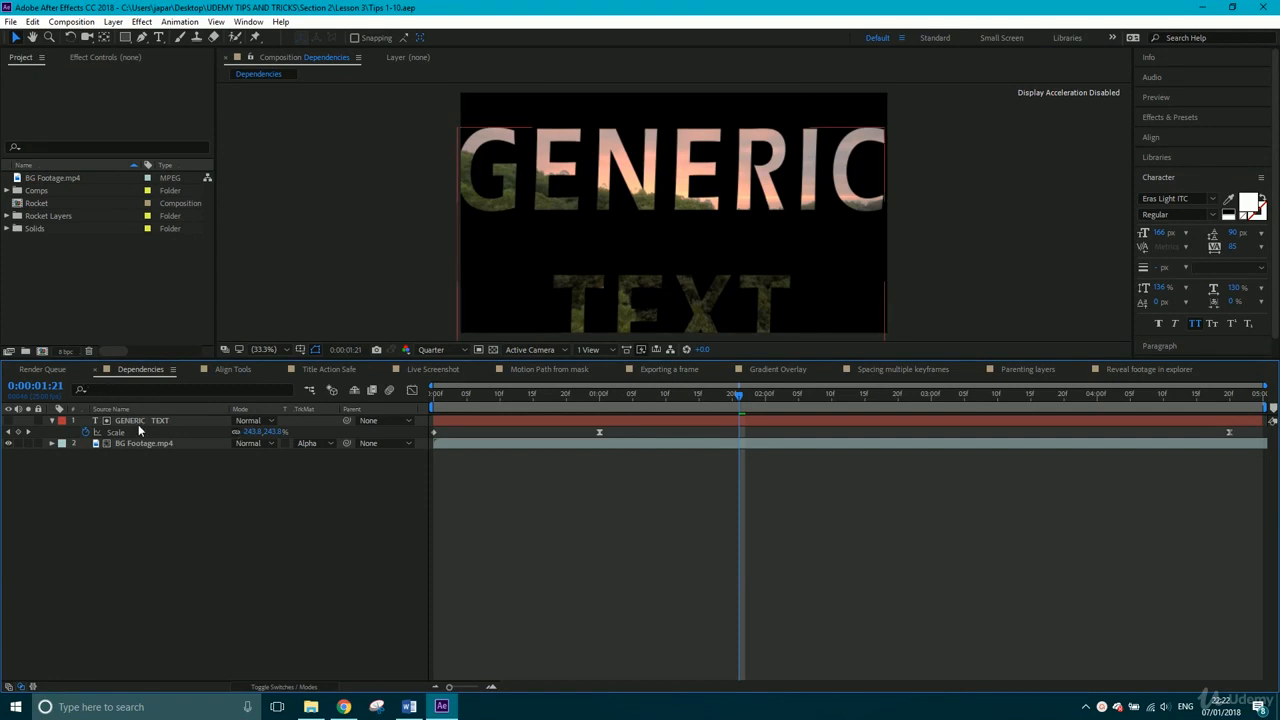
- Preview the Dependencies composition around frame 0:00:00:07 and inspect its GENERIC TEXT and BG Footage.mp4 layers
click(461, 394)
drag(456, 396, 480, 462)
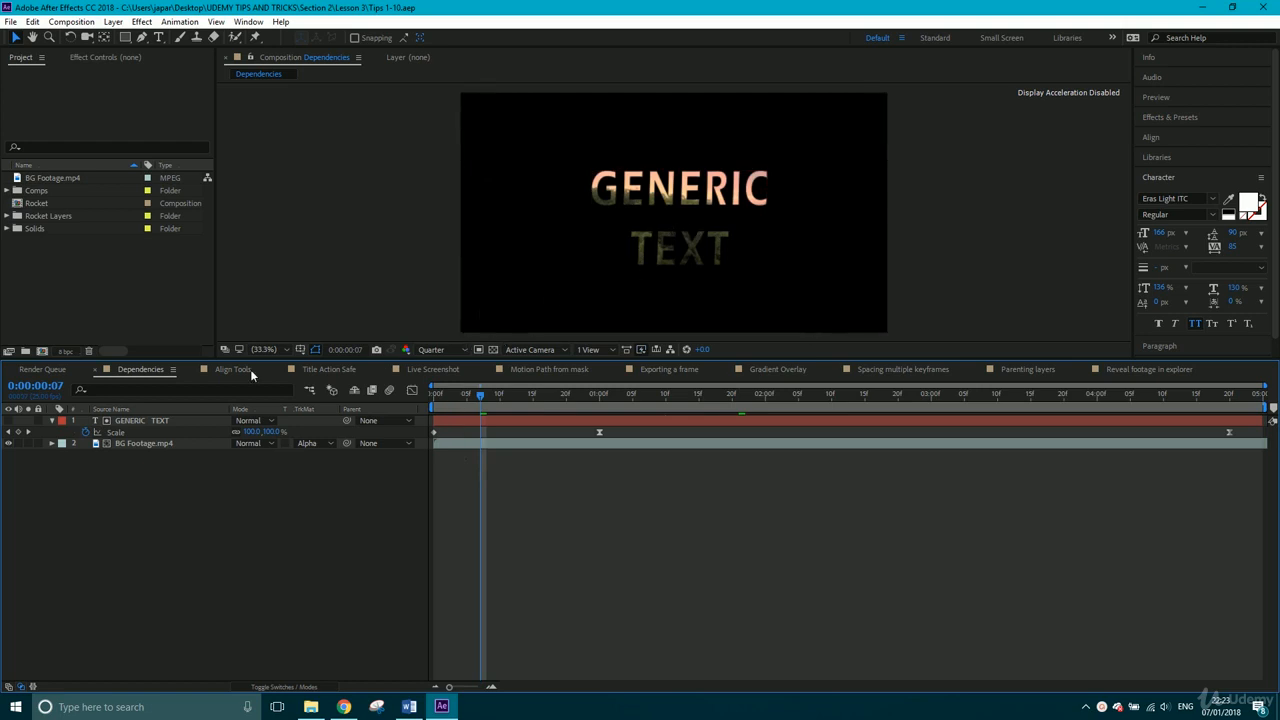
click(150, 442)
click(138, 420)
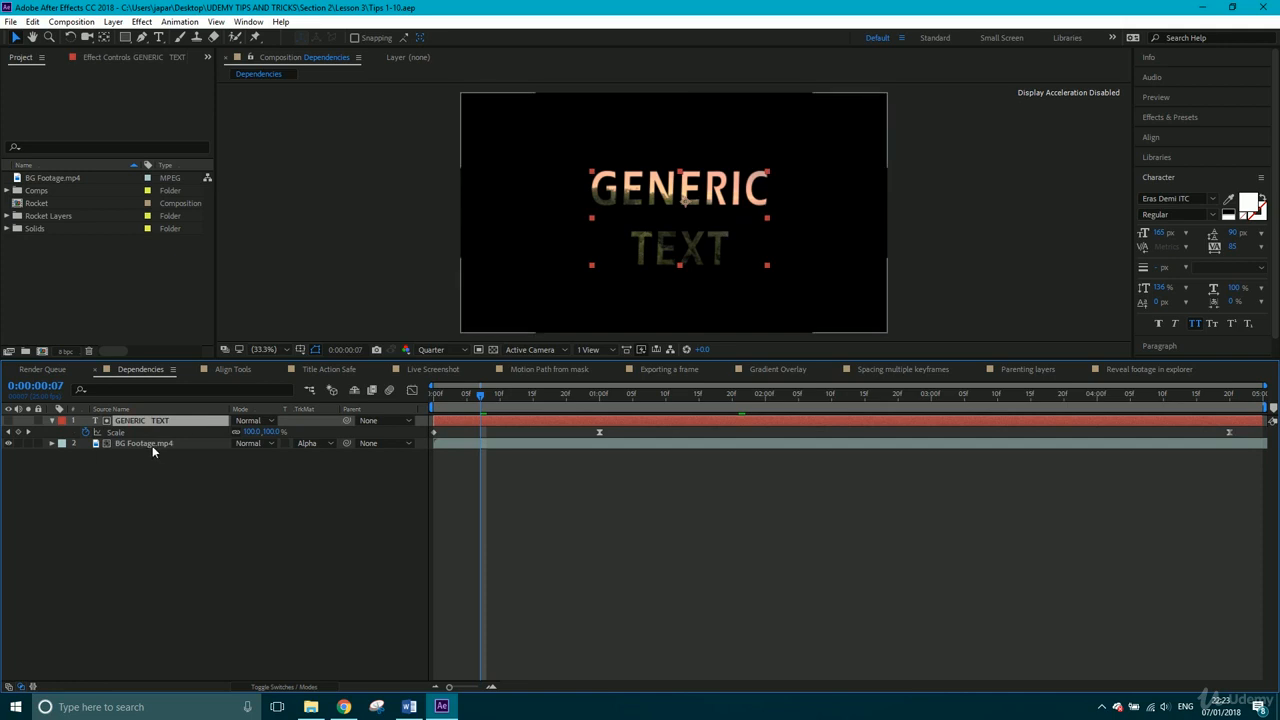
click(152, 443)
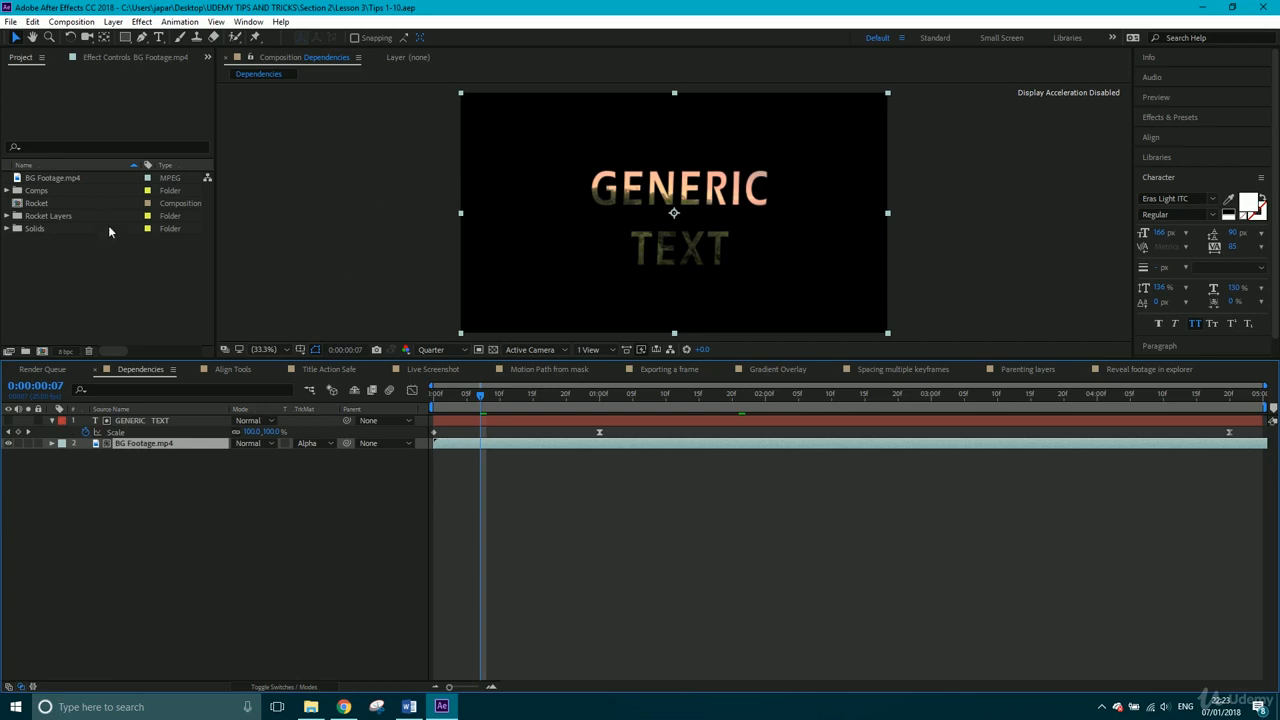
- Start Collect Files for the project's dependencies with the source files to collect set to All
click(10, 21)
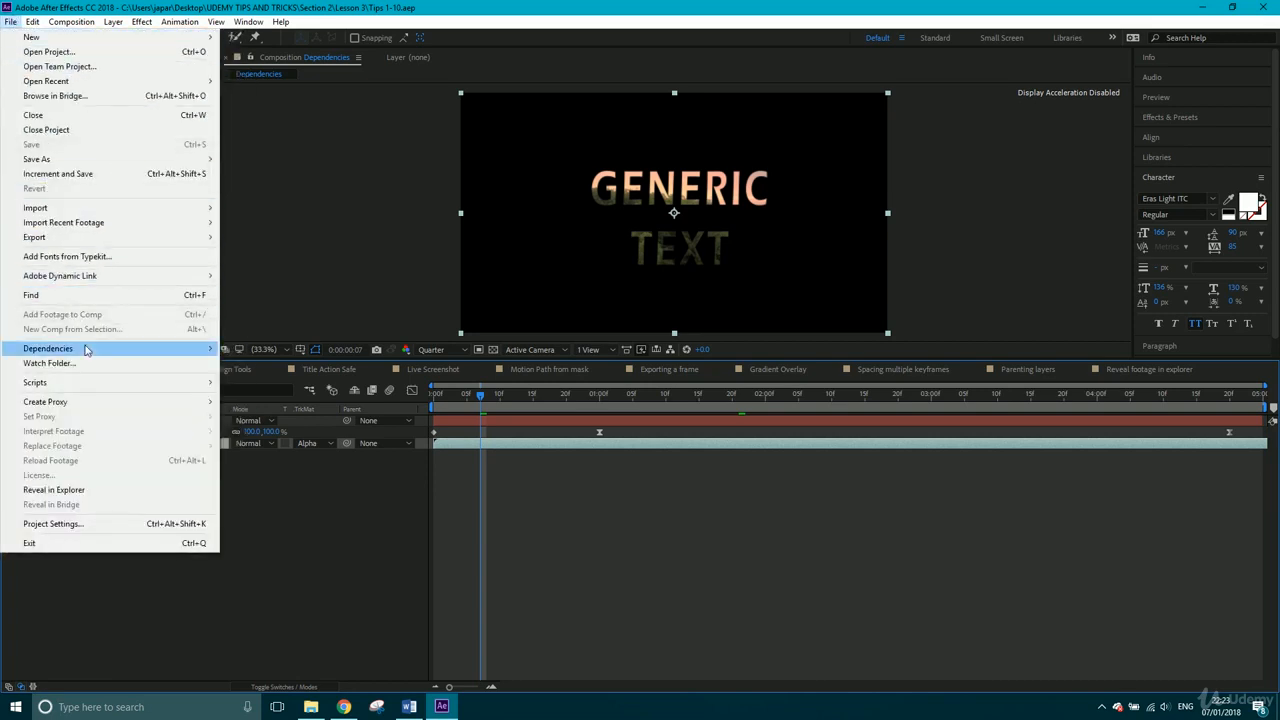
mouse_move(85, 348)
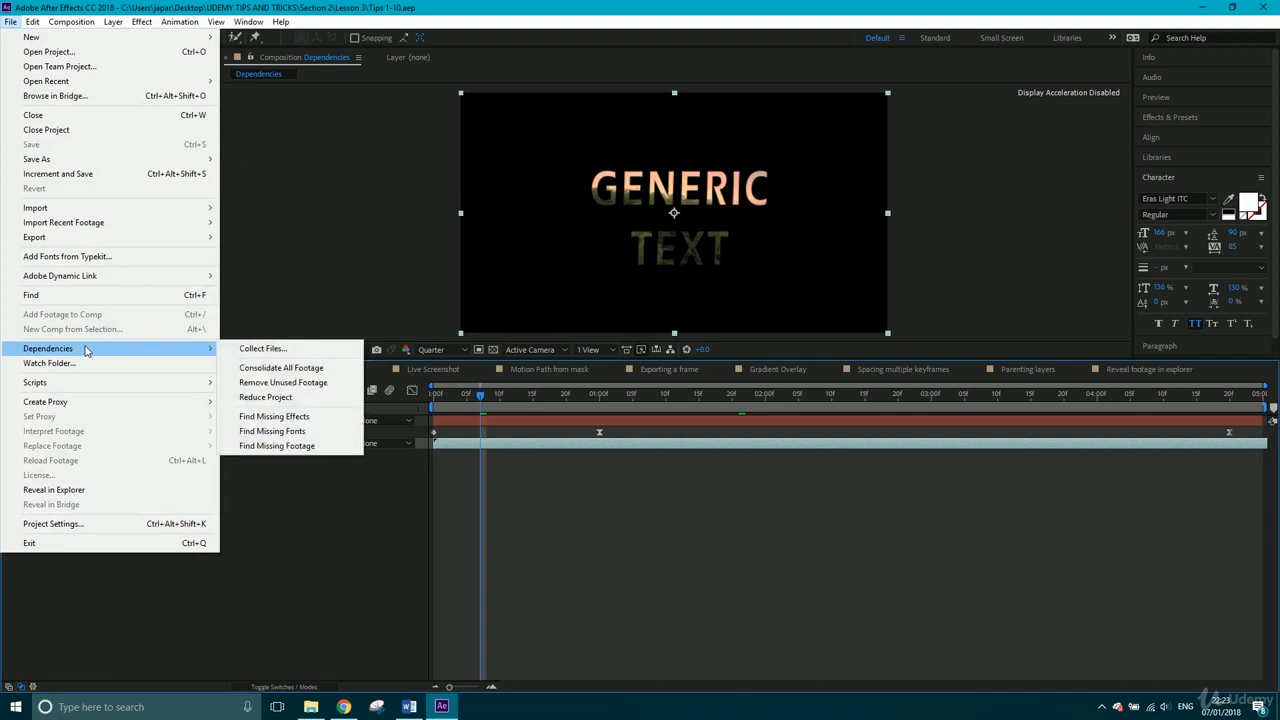
click(262, 349)
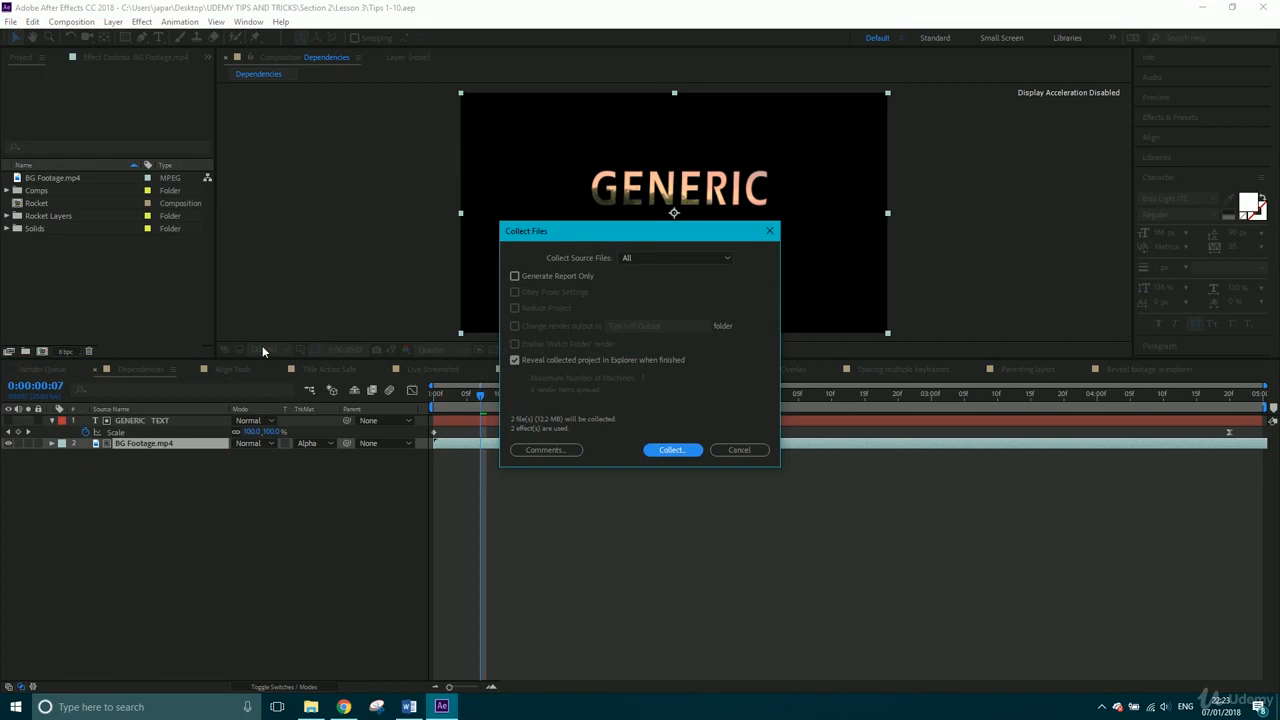
click(652, 257)
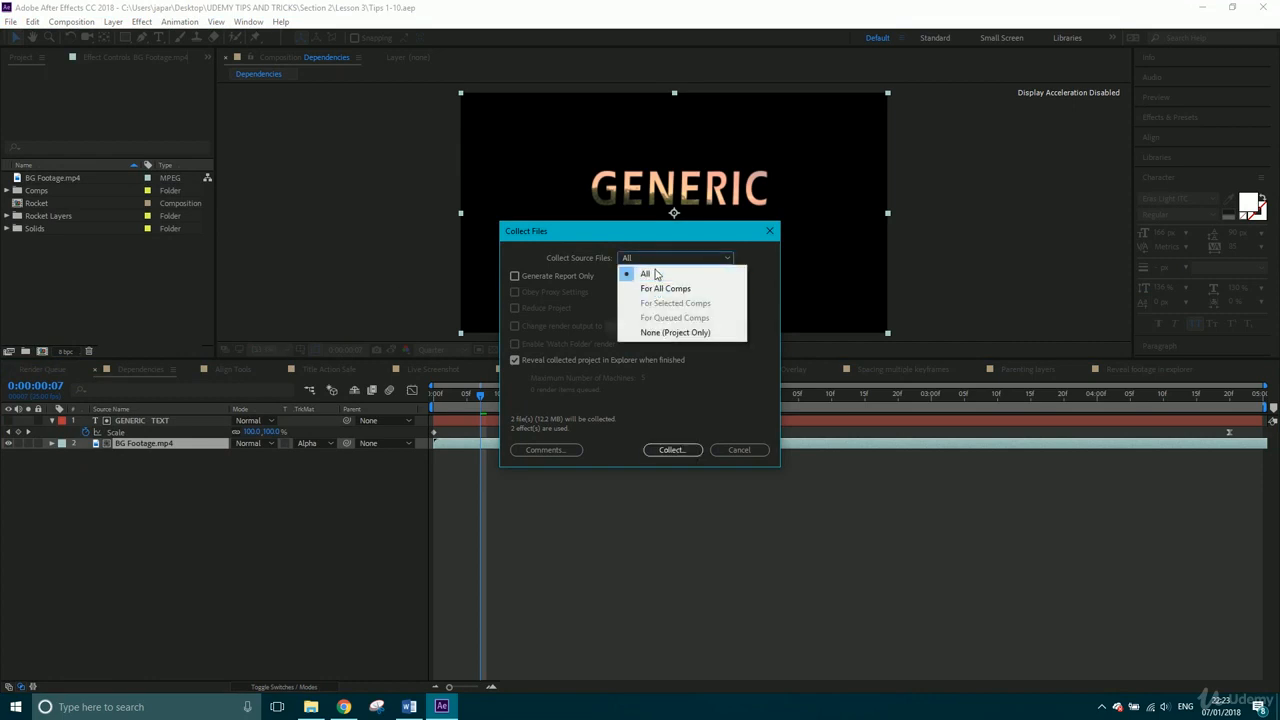
click(650, 274)
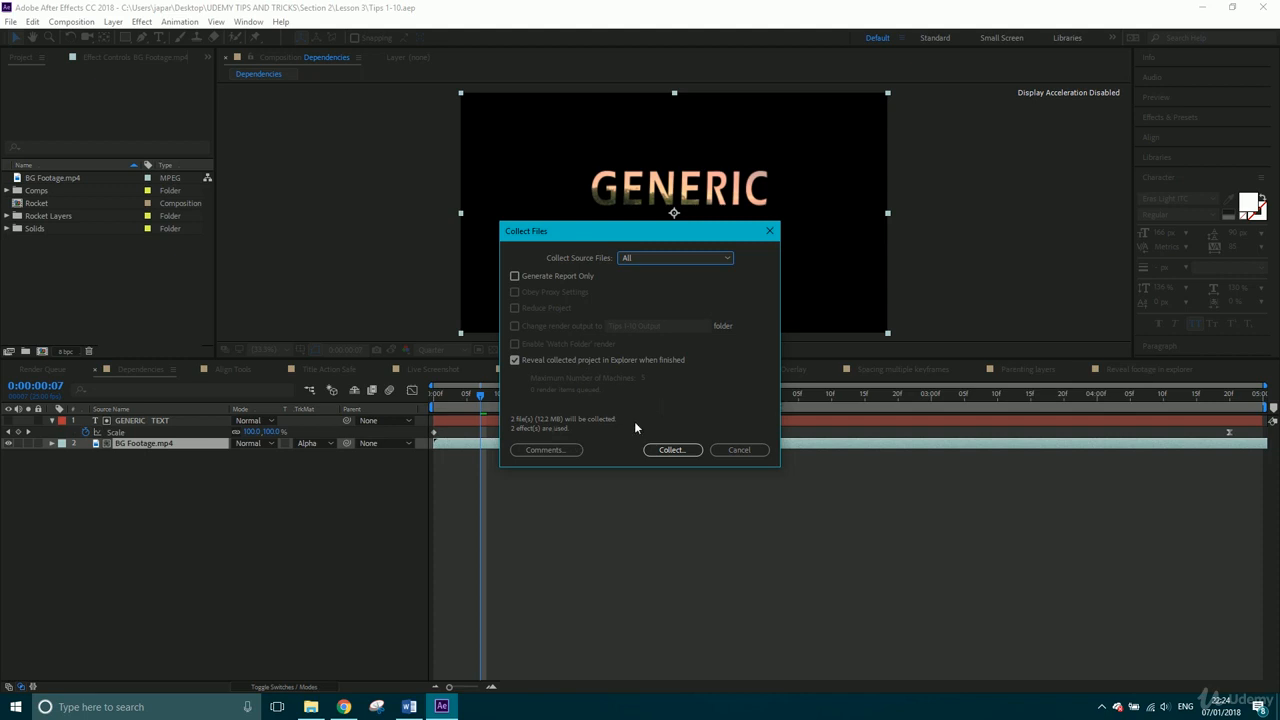
- Write a collection comment reading "This needs to be completed by the end of the week" and, below it, "Download fonts from..."
click(546, 449)
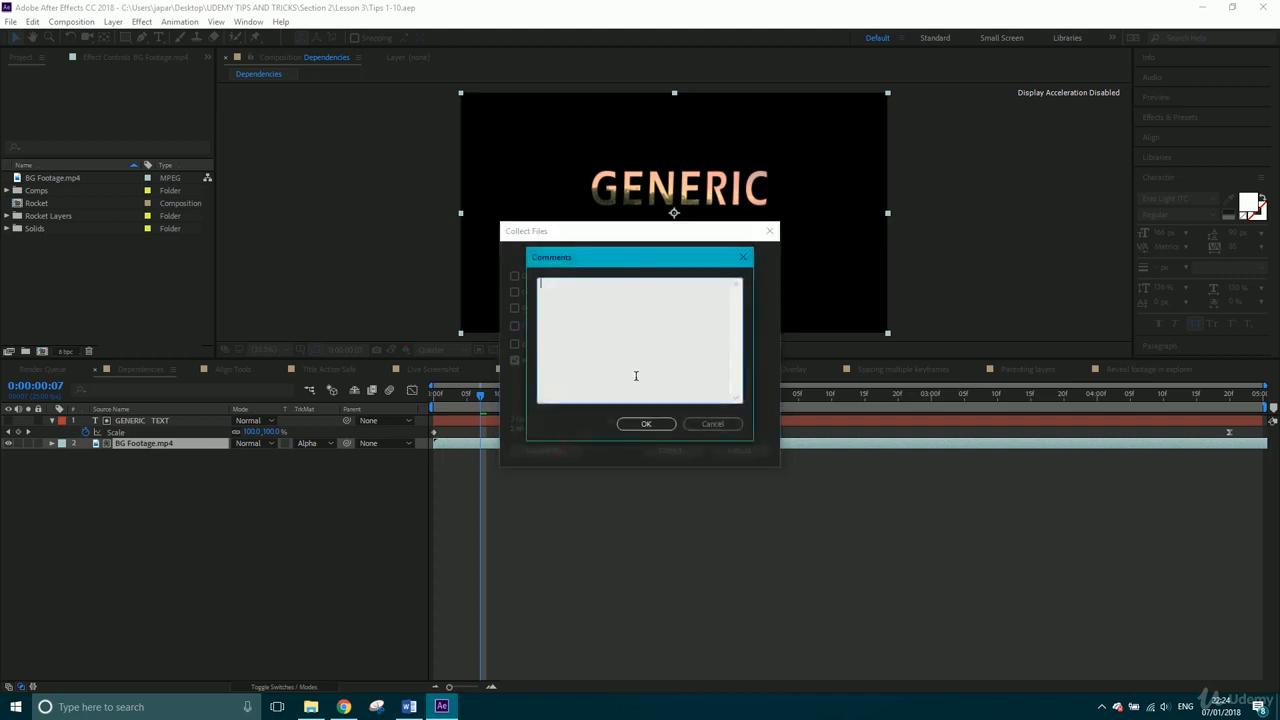
text(This ne)
text(eds to )
text(be comple)
text(ted by the end of the weekk)
text(Download )
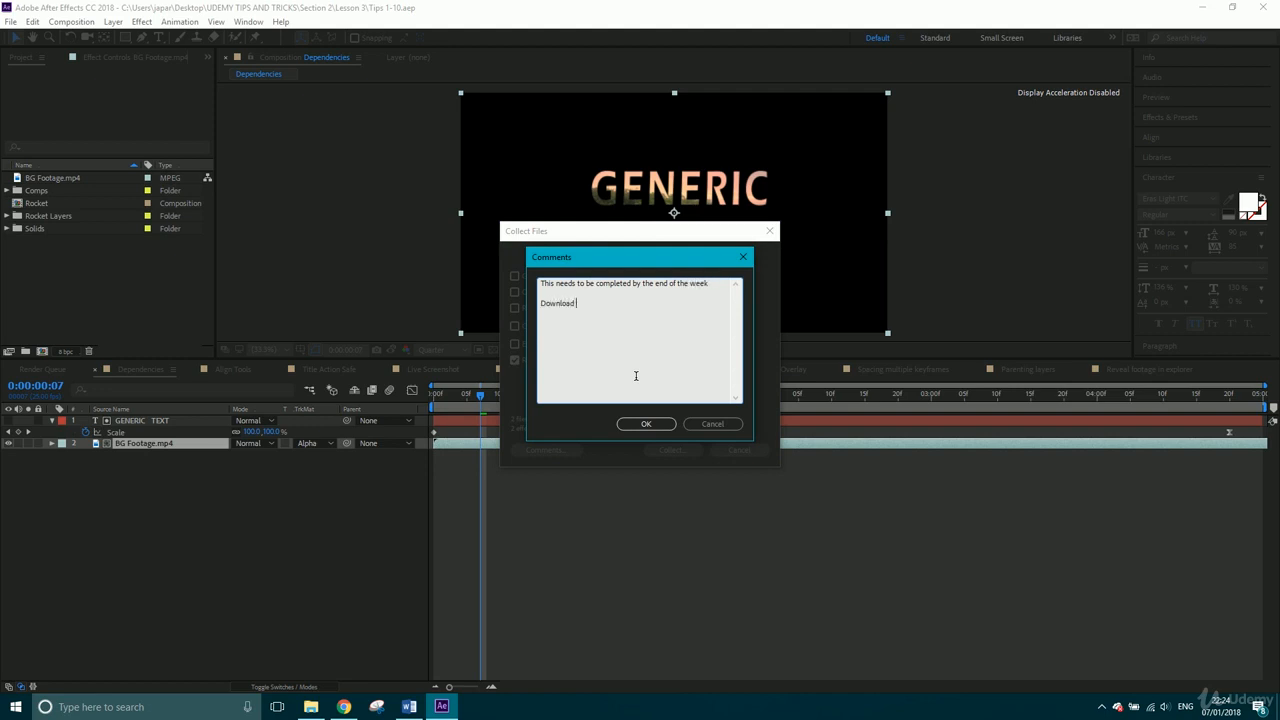
text(fonts from...)
- Delete the entire collection comment and accept the empty comment
drag(623, 306, 537, 284)
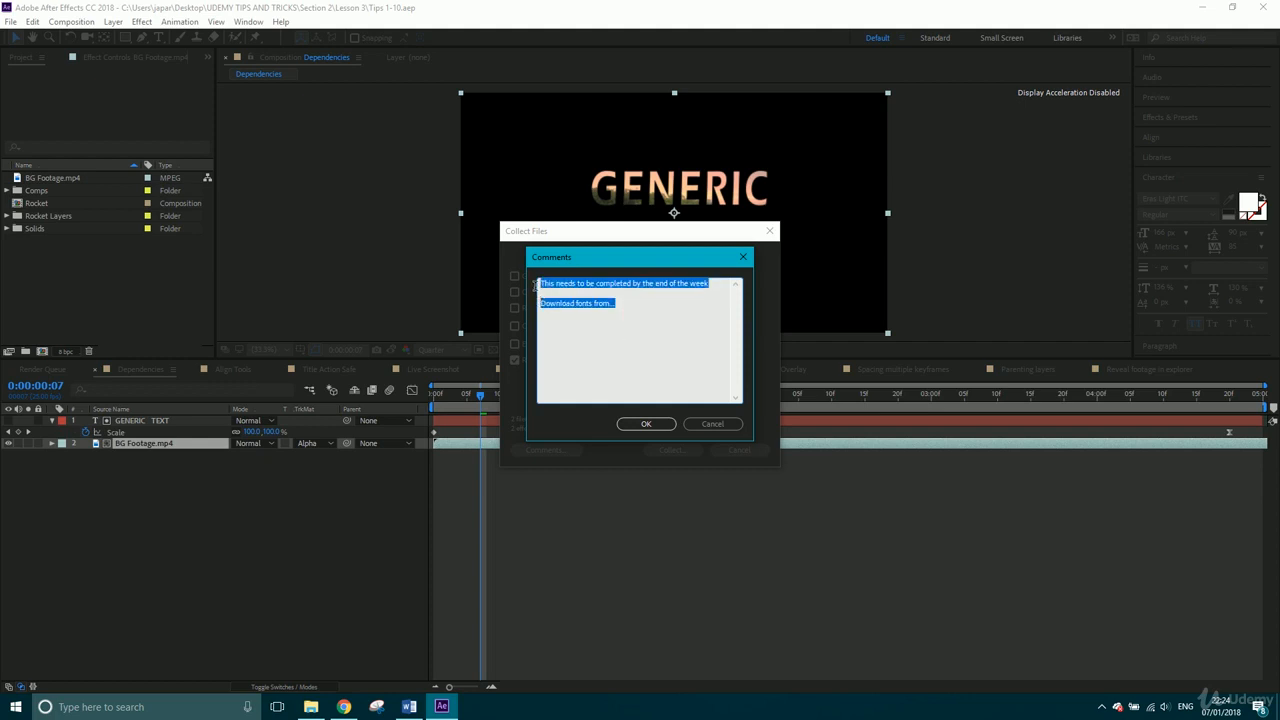
key(BackSpace)
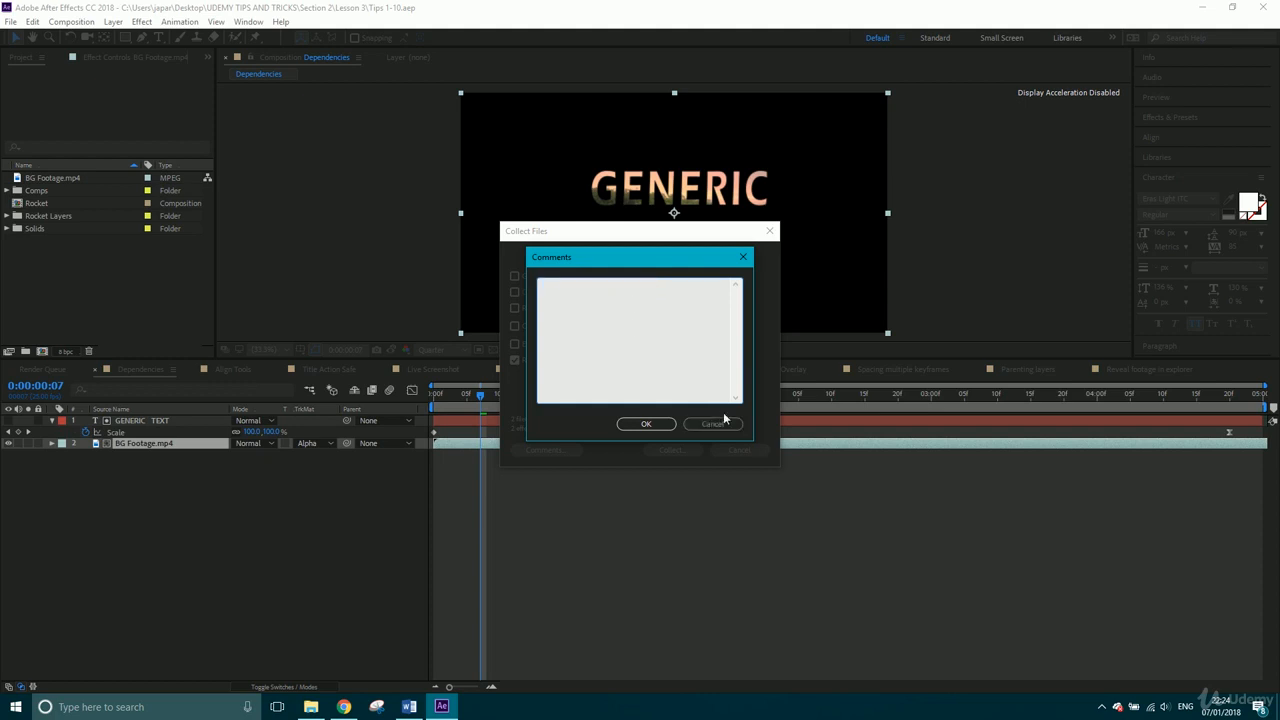
click(646, 424)
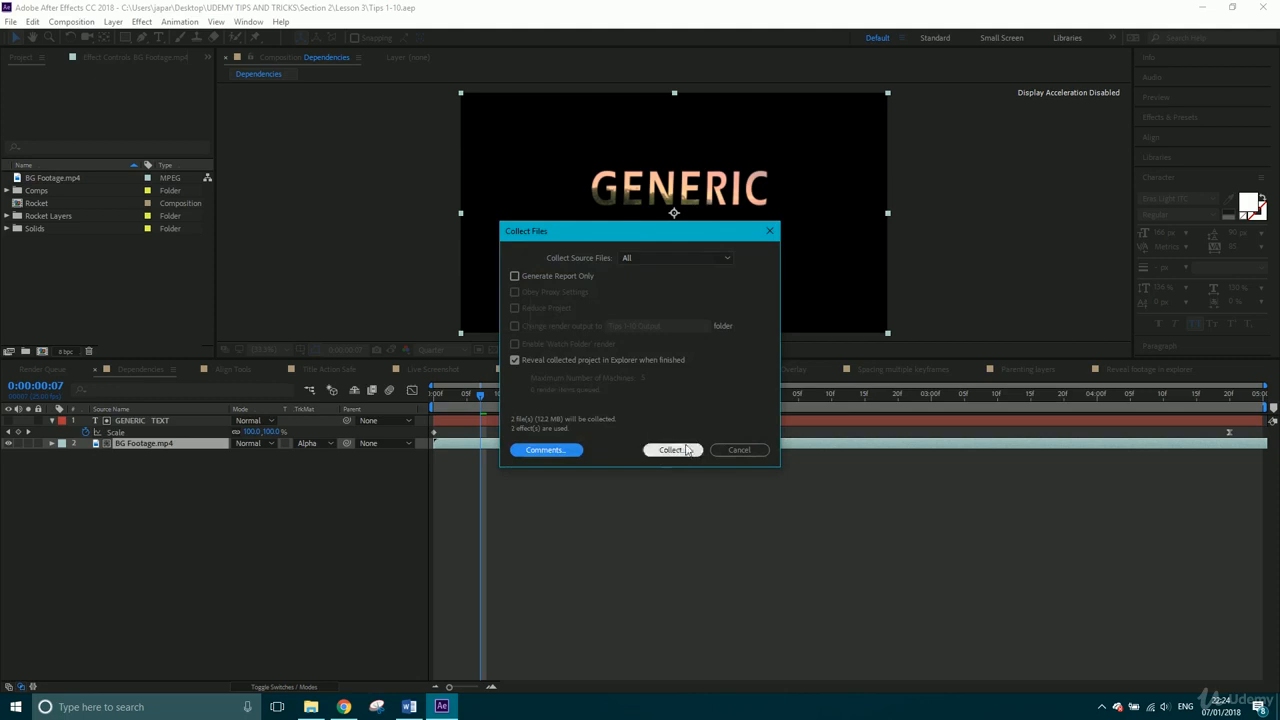
- Collect the project files into a folder named "Tips 1-10 folder" inside Lesson 3
click(674, 450)
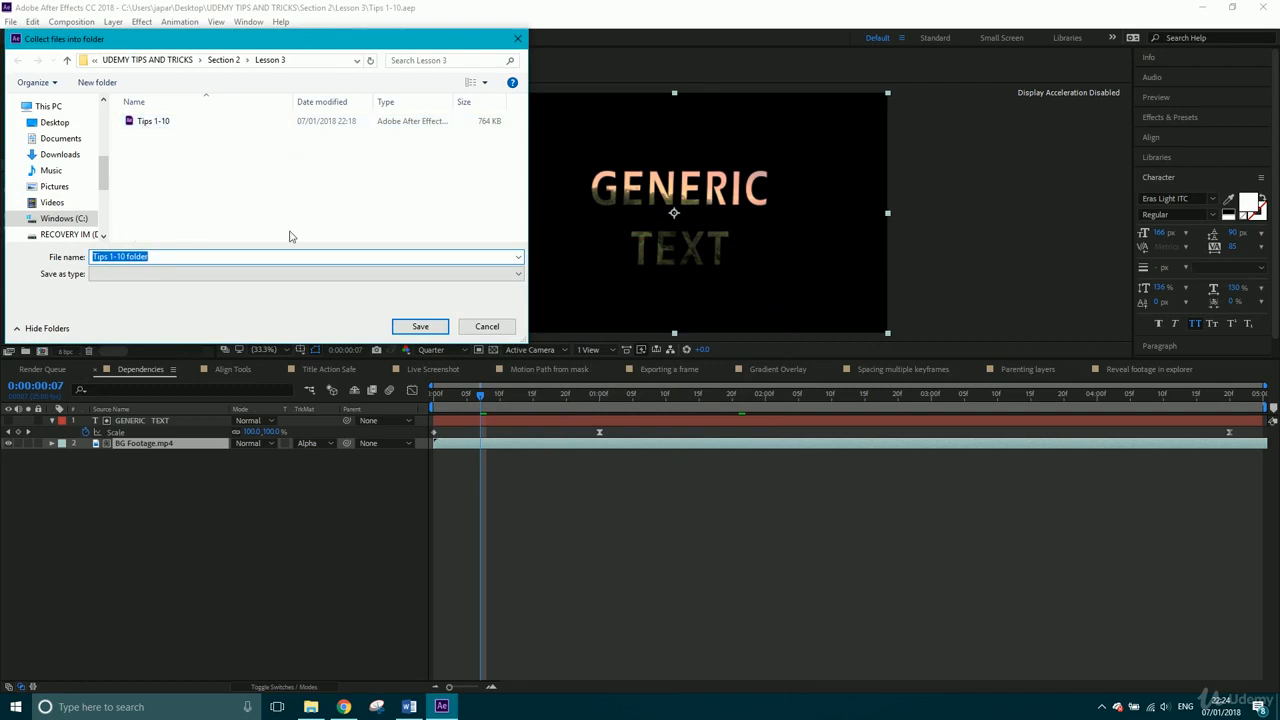
click(417, 328)
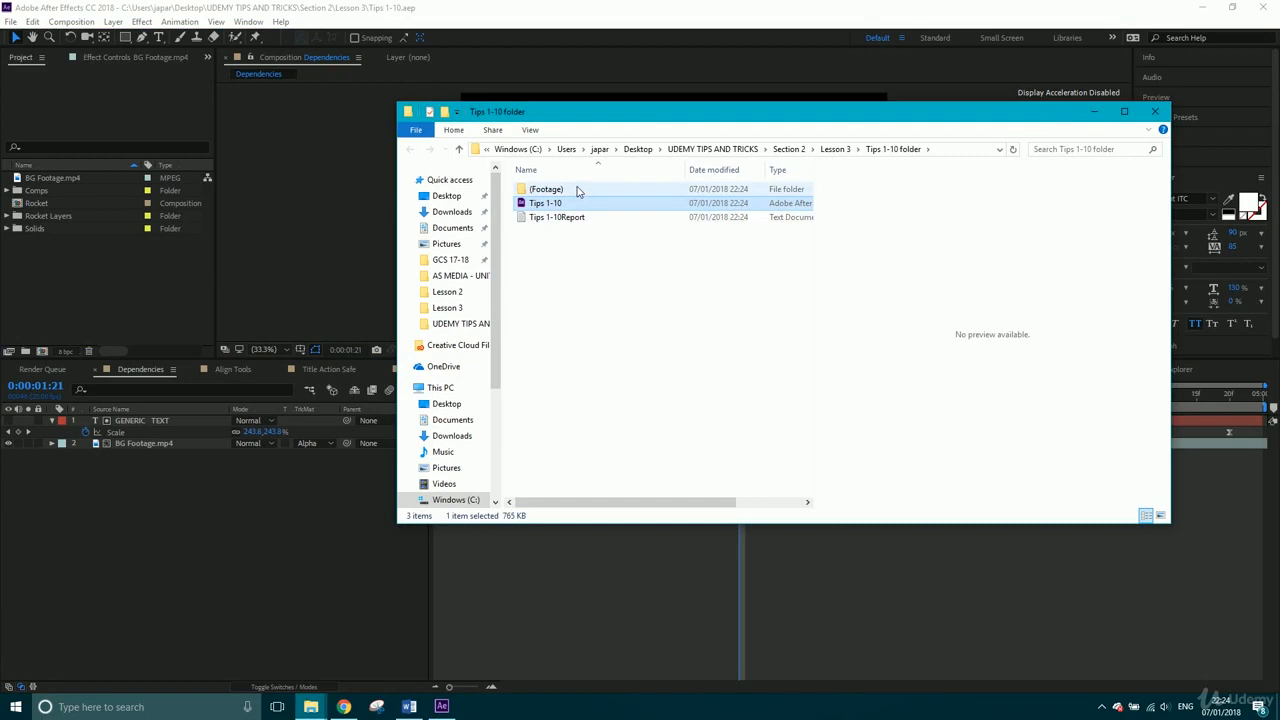
- In File Explorer, examine the collected folder's (Footage) contents, including the video clip and the Rocket file in Rocket Layers
click(832, 150)
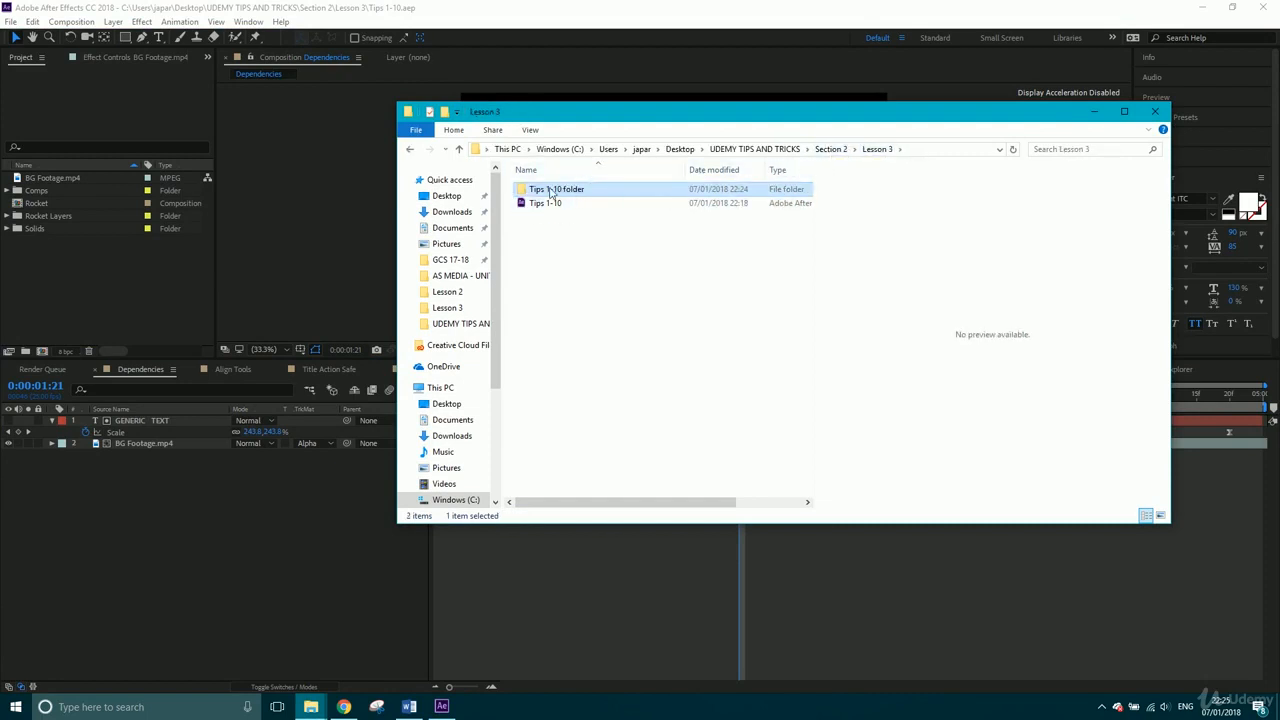
double_click(549, 190)
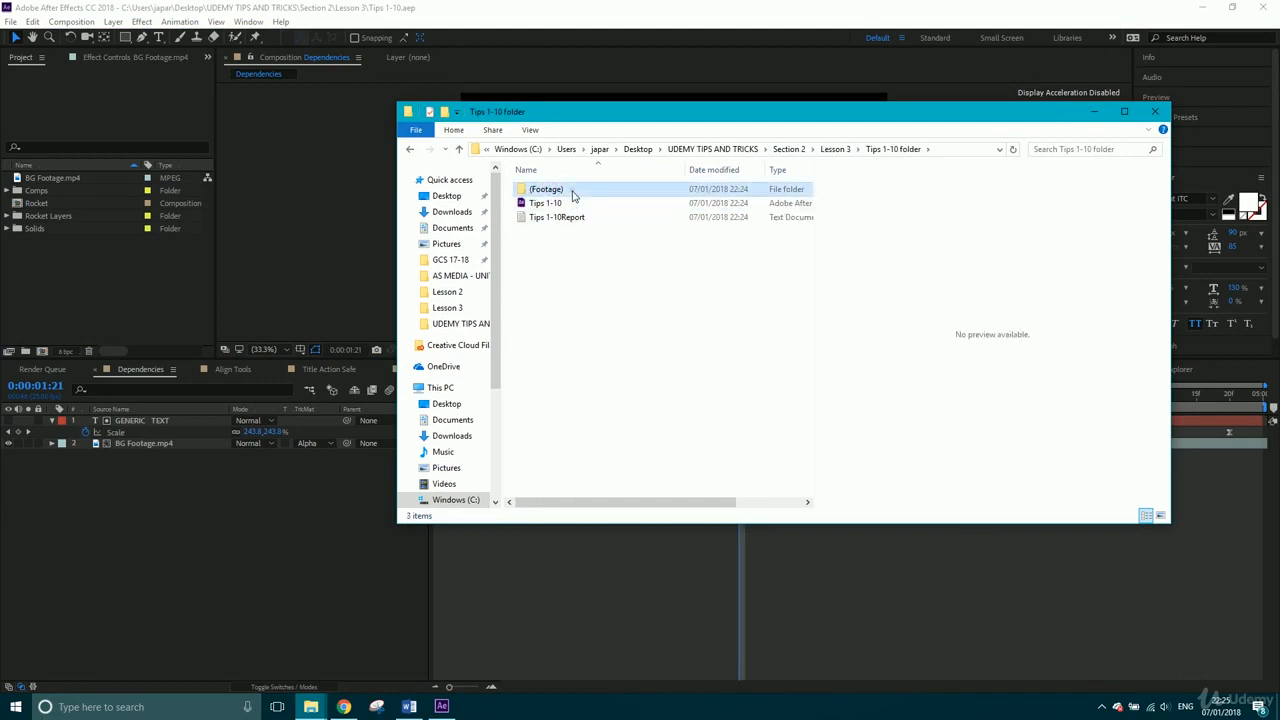
double_click(571, 193)
click(615, 205)
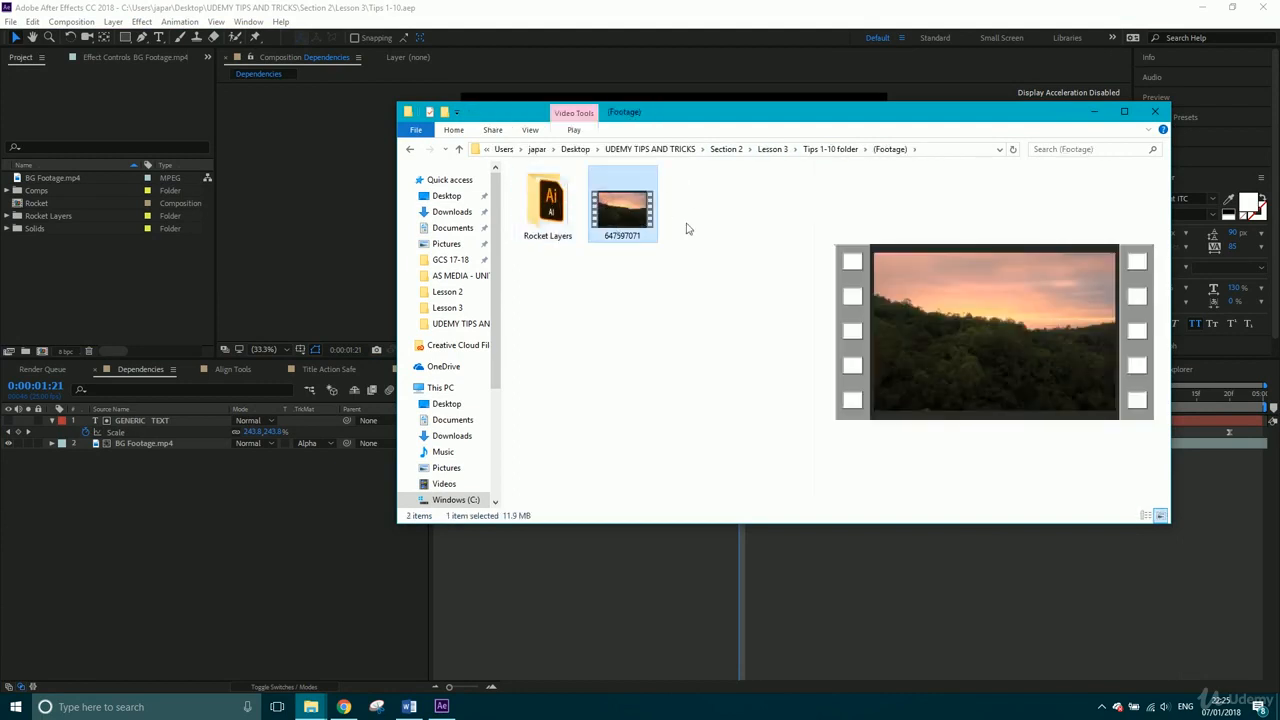
drag(632, 111, 672, 298)
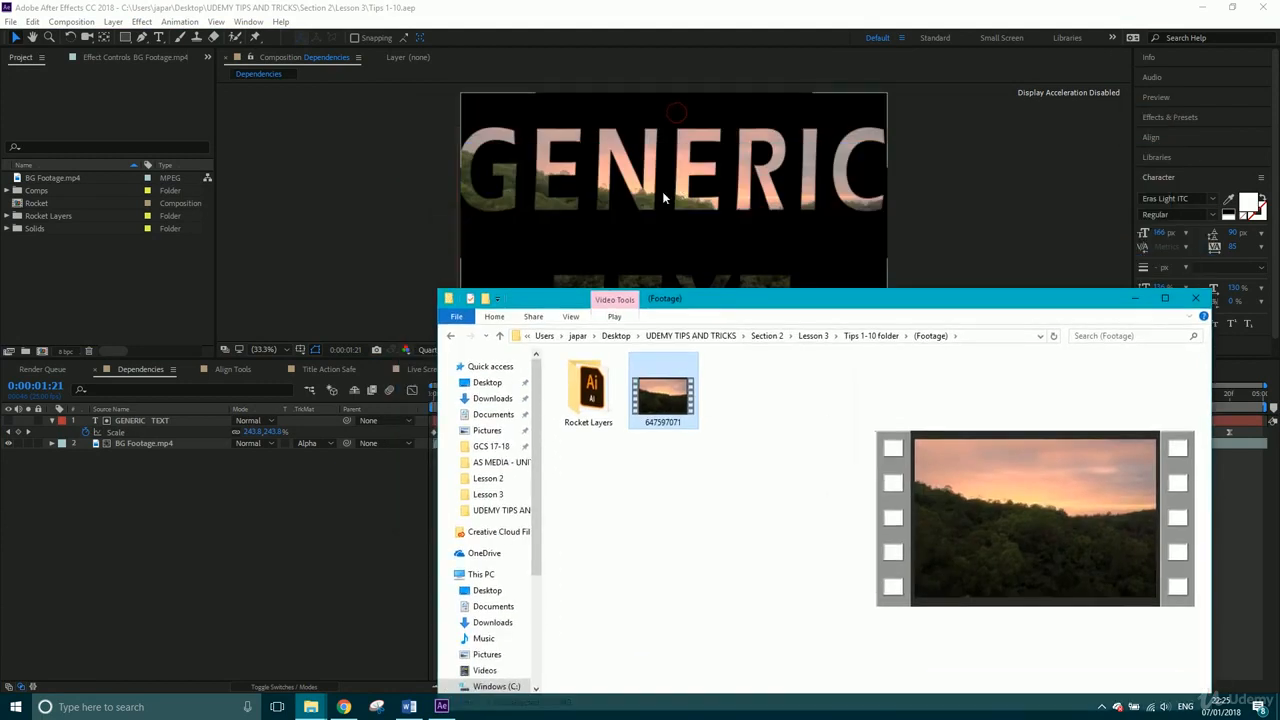
click(605, 386)
double_click(607, 385)
click(603, 377)
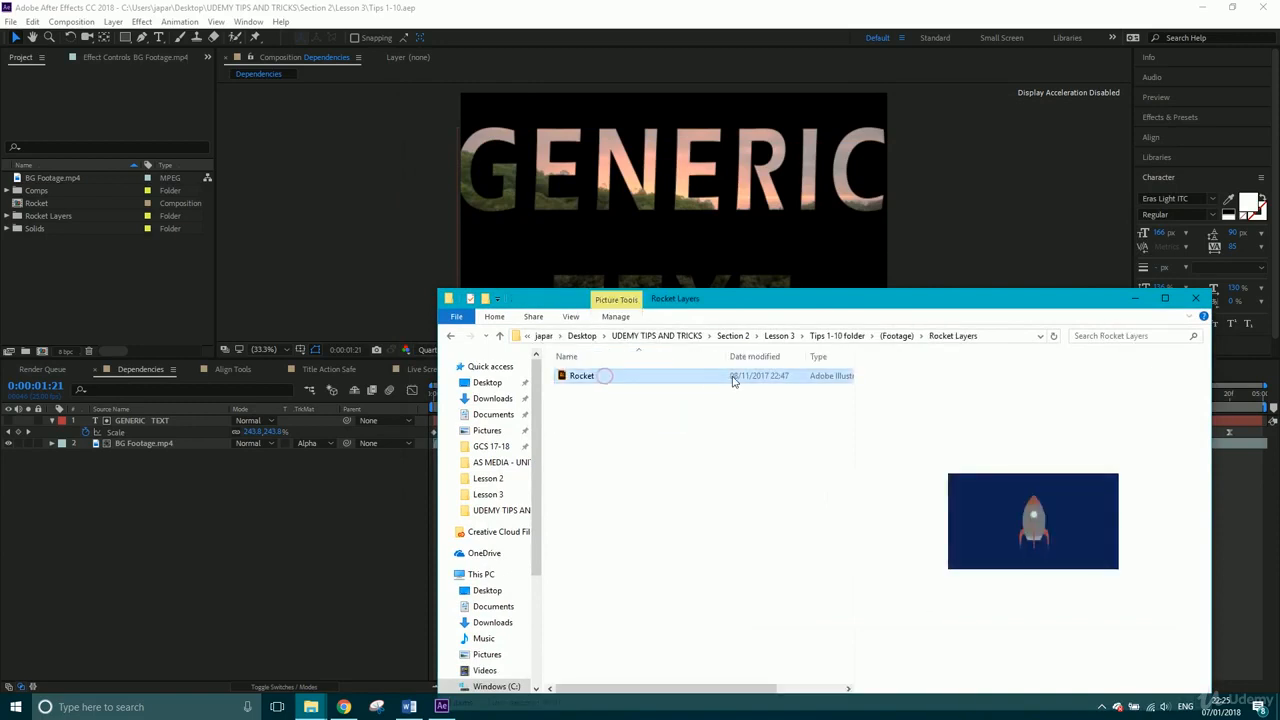
drag(894, 300, 800, 155)
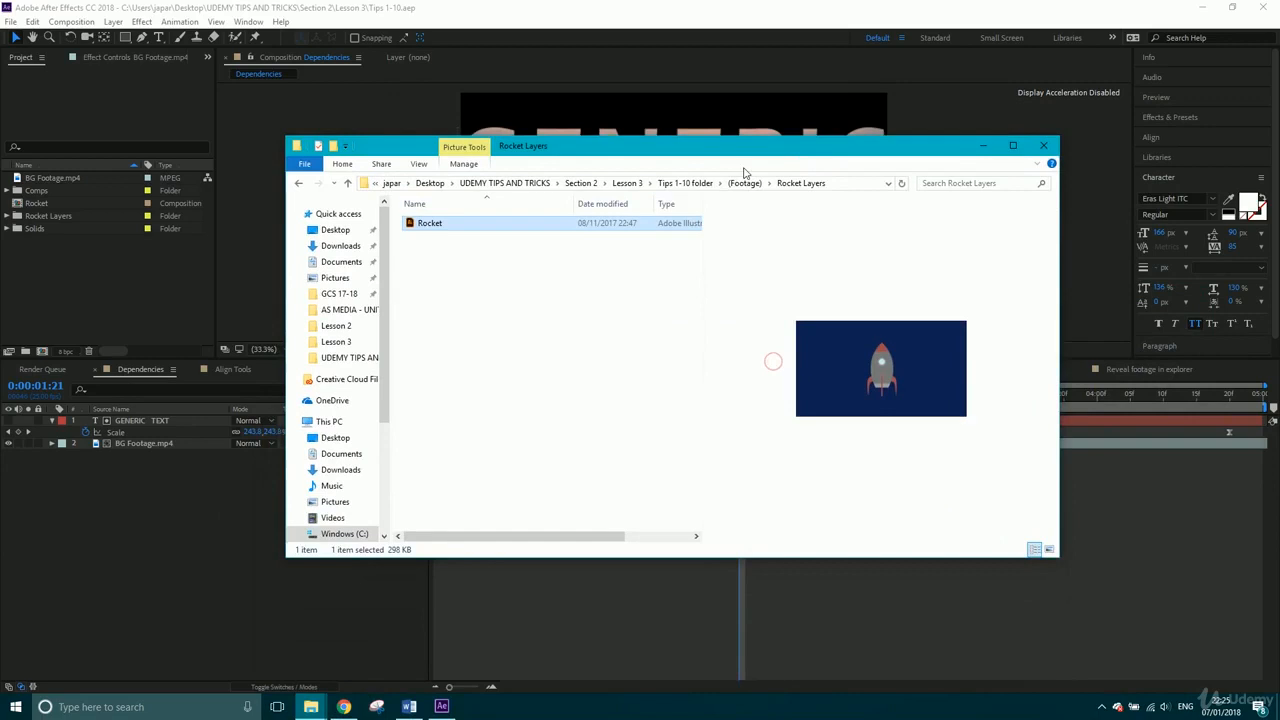
- Open the Tips 1-10Report text file from the collected folder and review its collected comps and file count
click(690, 183)
double_click(447, 251)
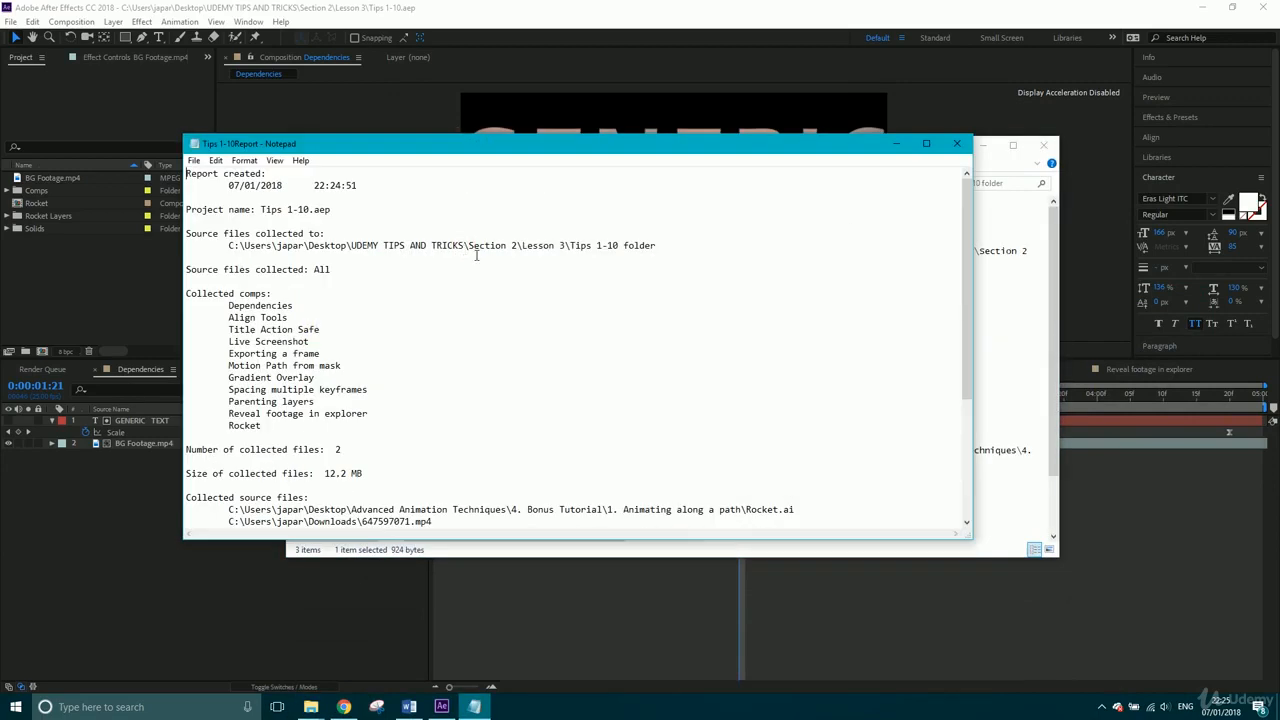
drag(214, 175, 417, 380)
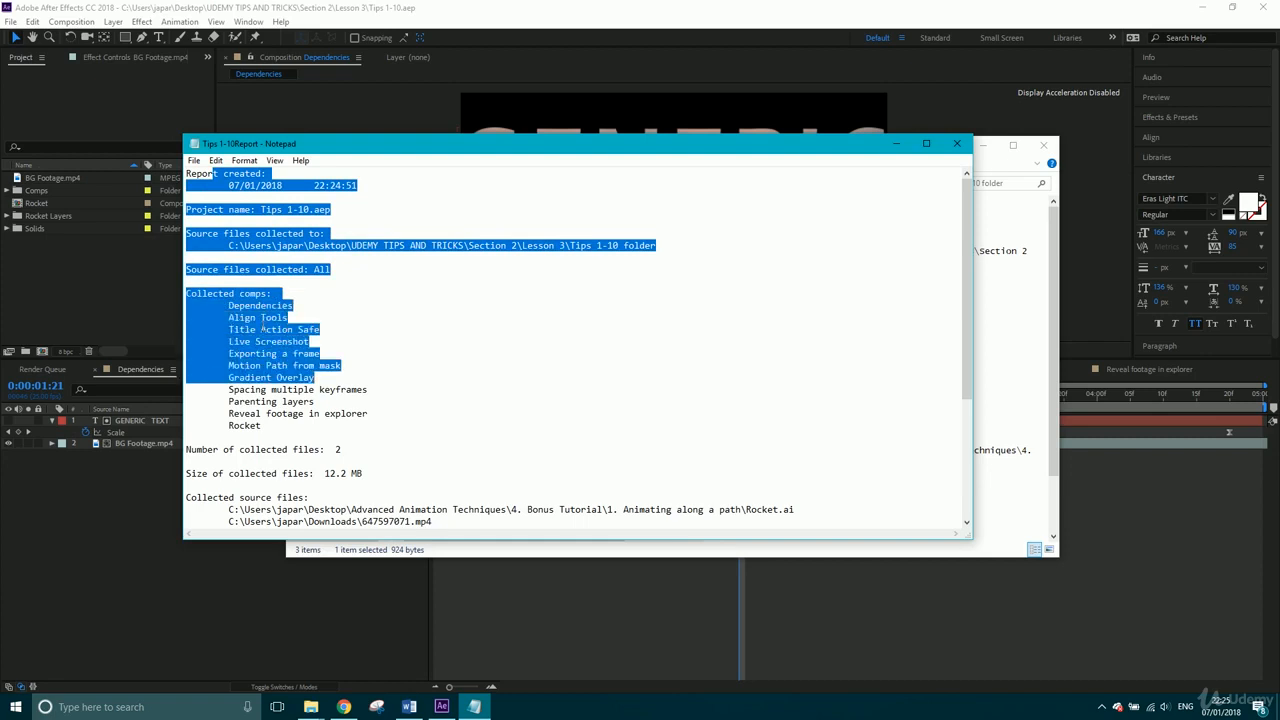
drag(239, 317, 303, 389)
scroll(330, 325, down, 2)
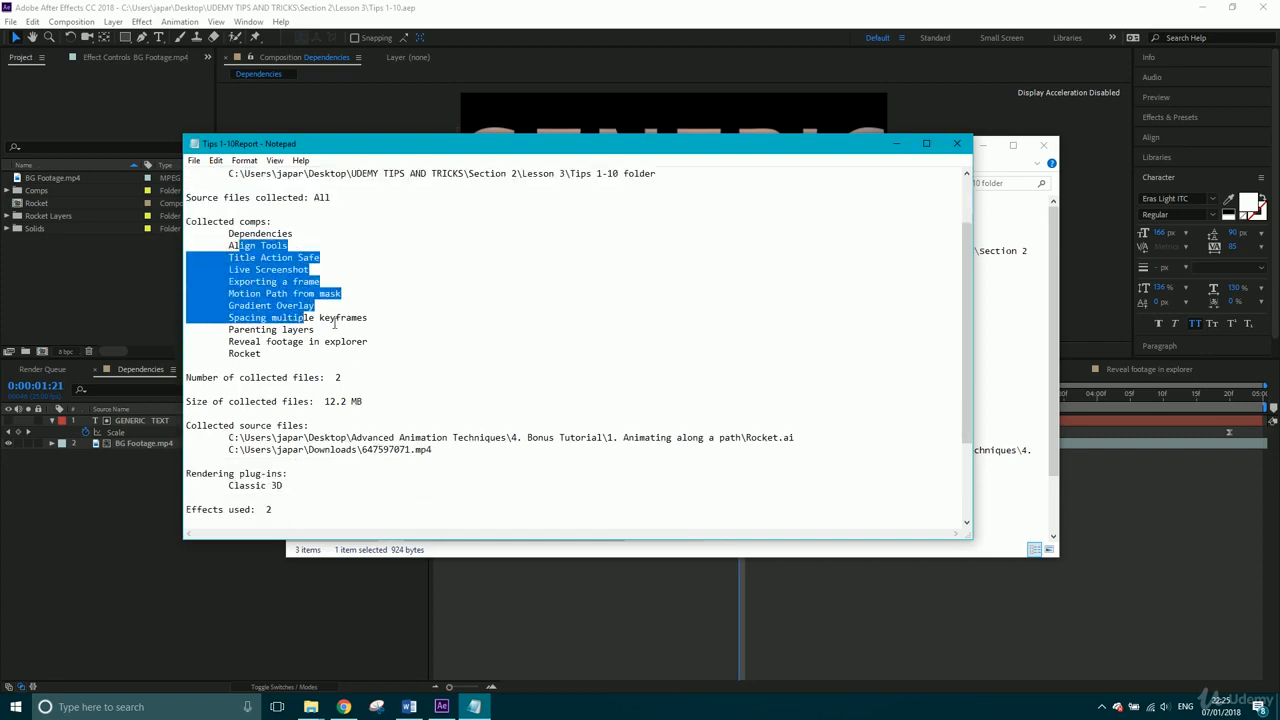
double_click(337, 377)
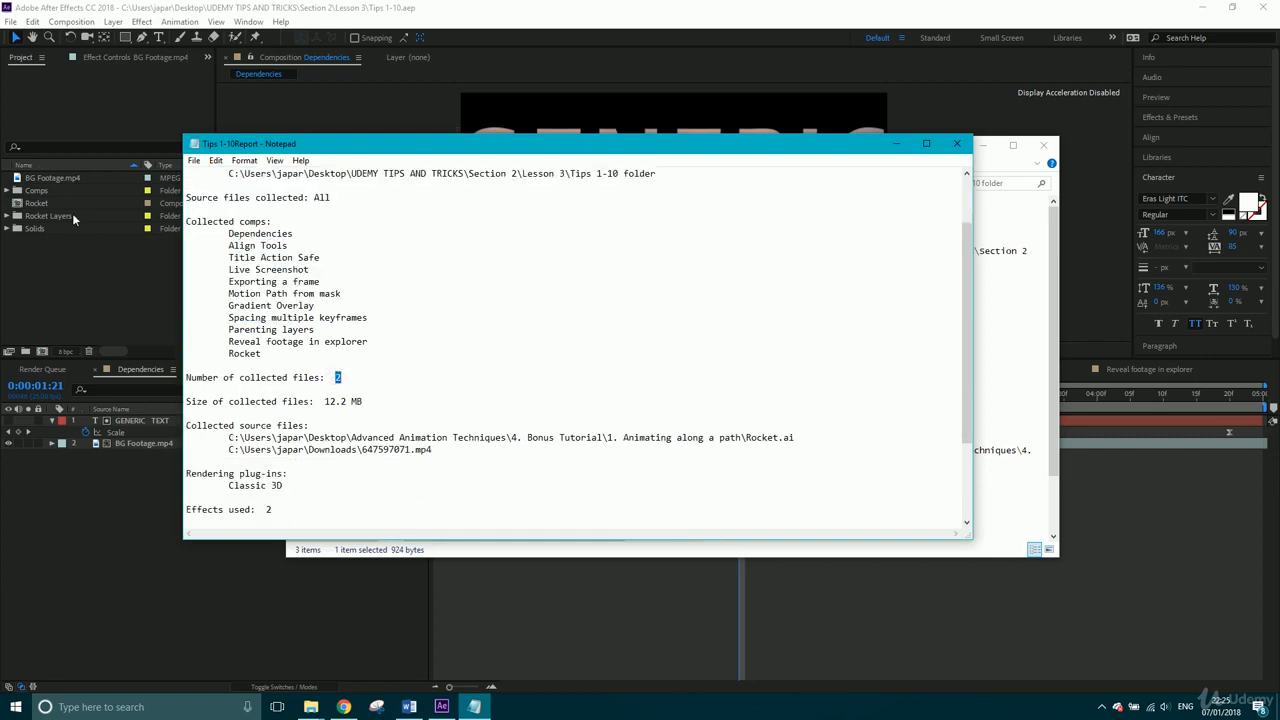
- Review the report's collected source file paths, rendering plug-ins and effects used
scroll(396, 351, down, 1)
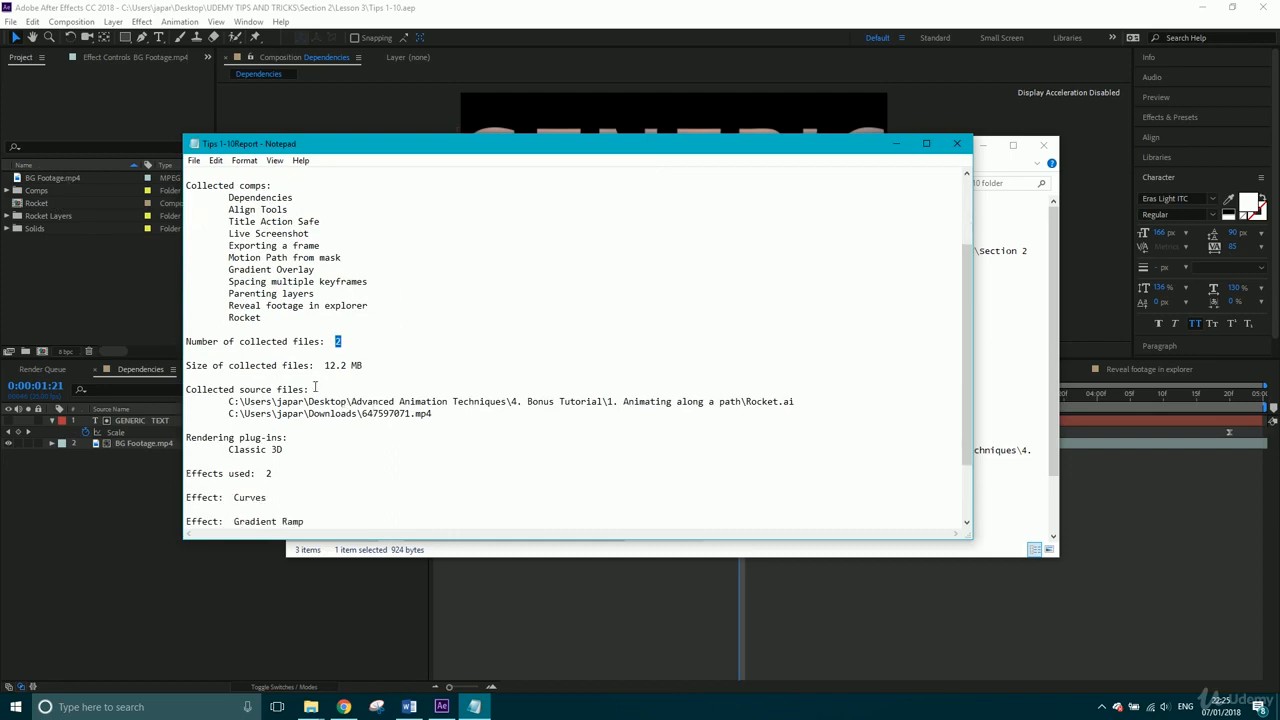
scroll(315, 387, down, 1)
drag(320, 366, 186, 366)
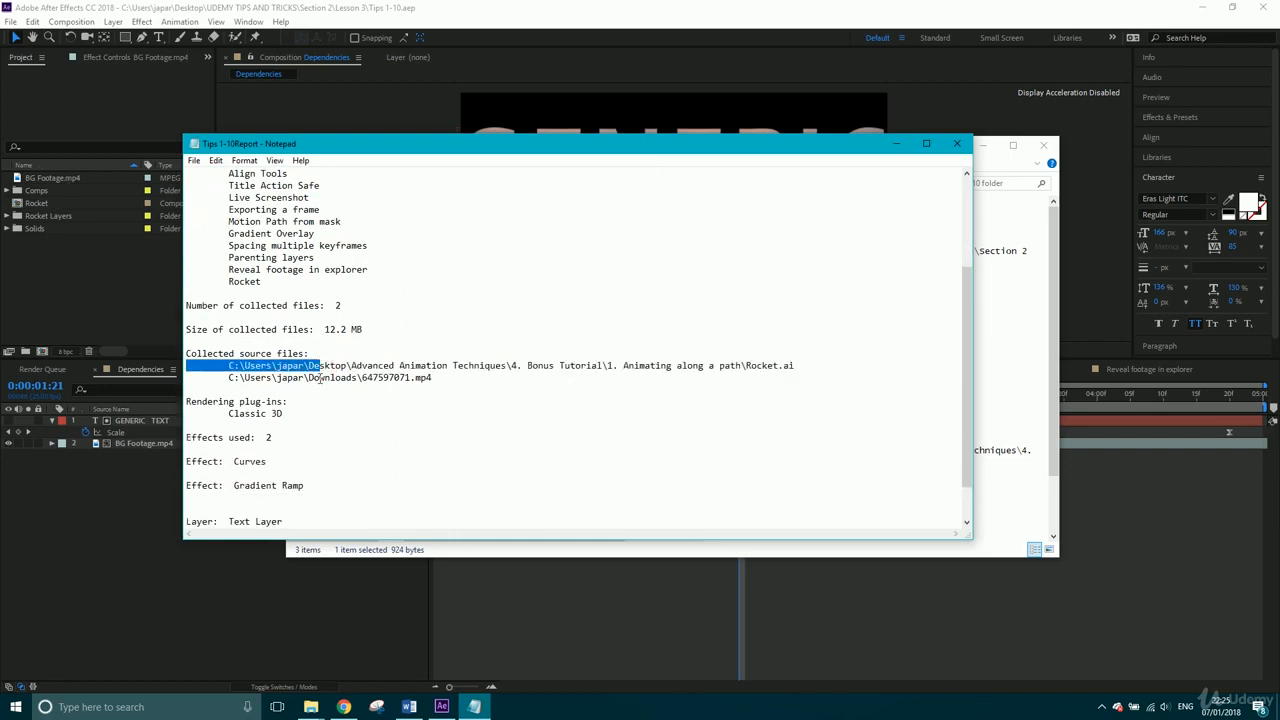
drag(320, 378, 319, 386)
scroll(319, 384, down, 2)
drag(229, 366, 283, 366)
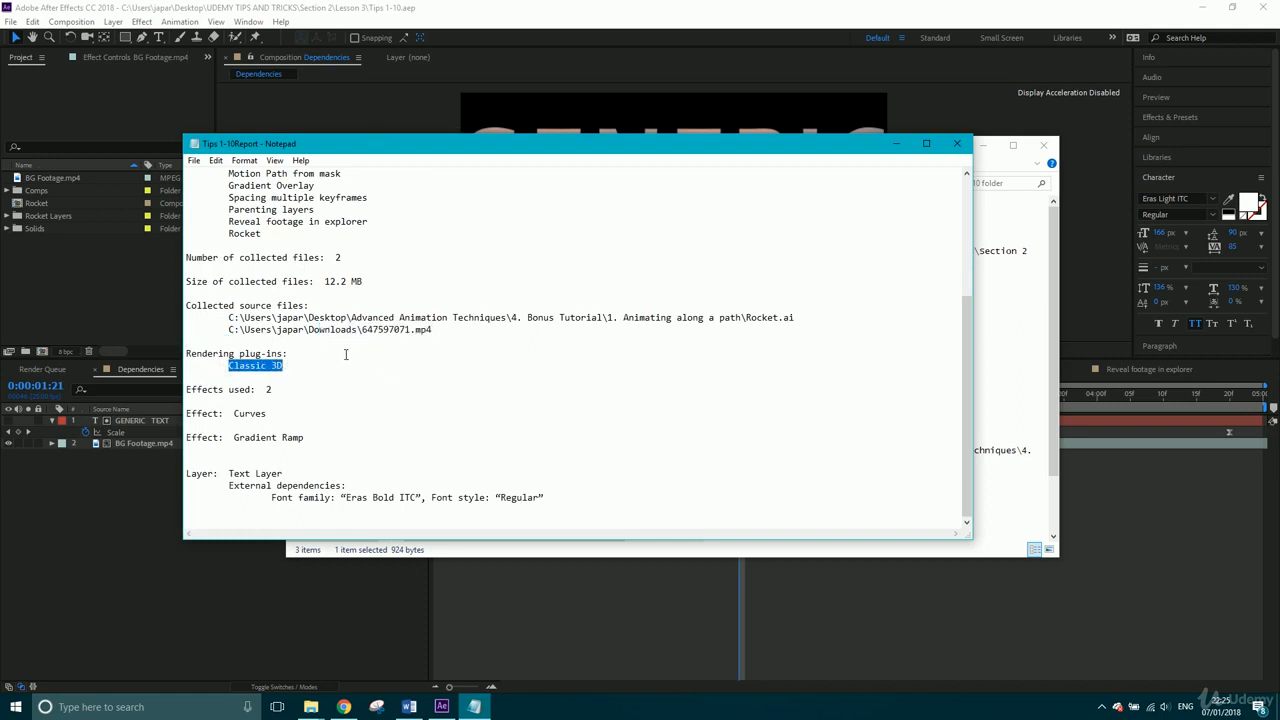
click(266, 389)
drag(234, 414, 304, 437)
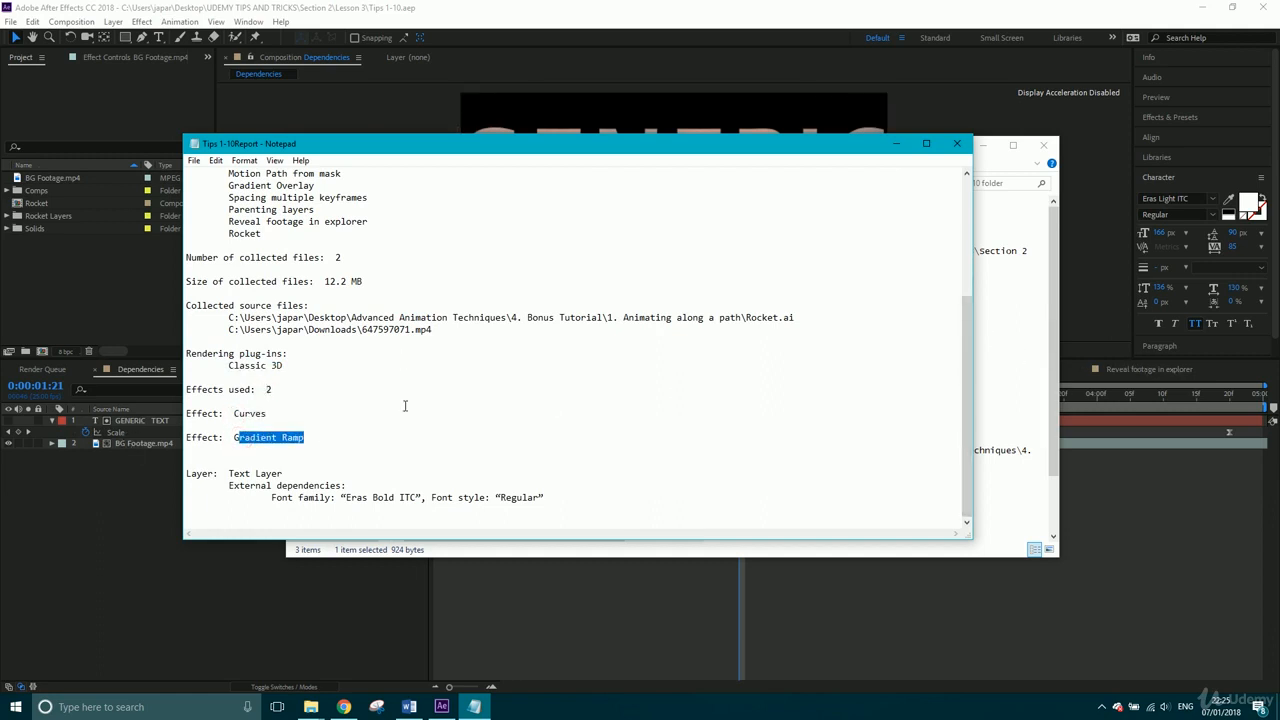
- Switch to After Effects to check the effects applied to the BG Footage.mp4 layer, and return to the report
click(125, 446)
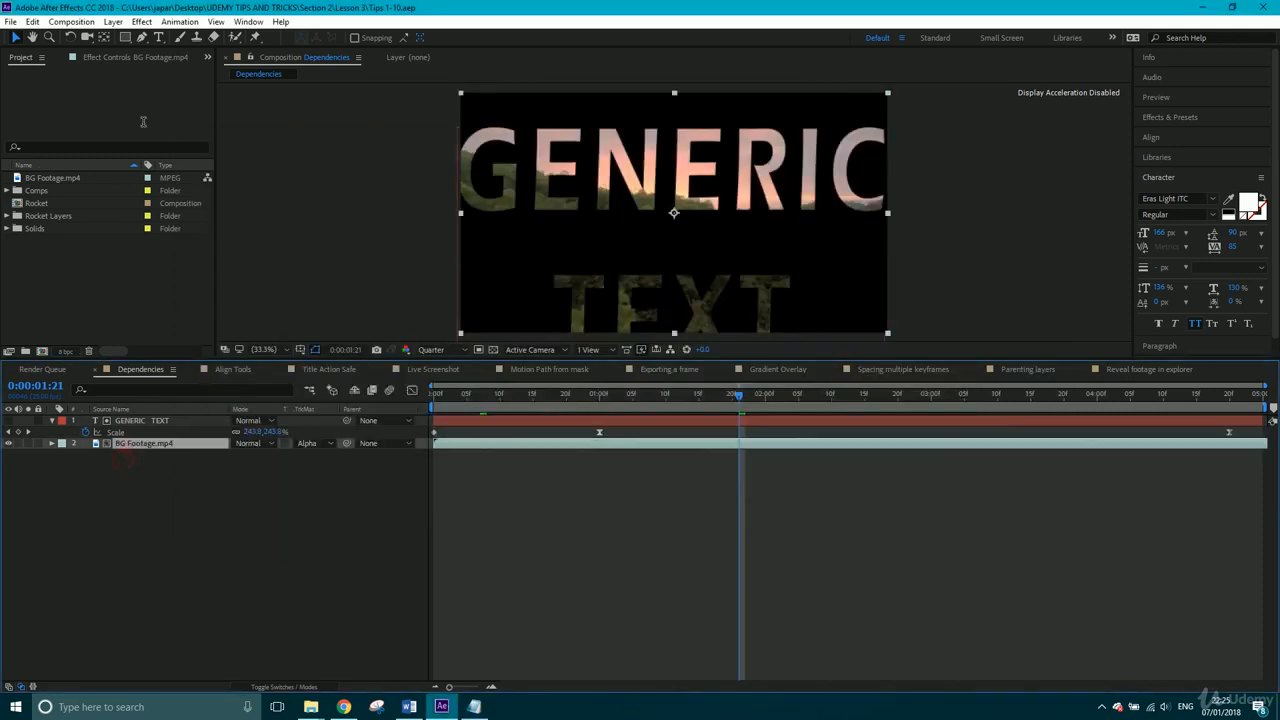
click(126, 57)
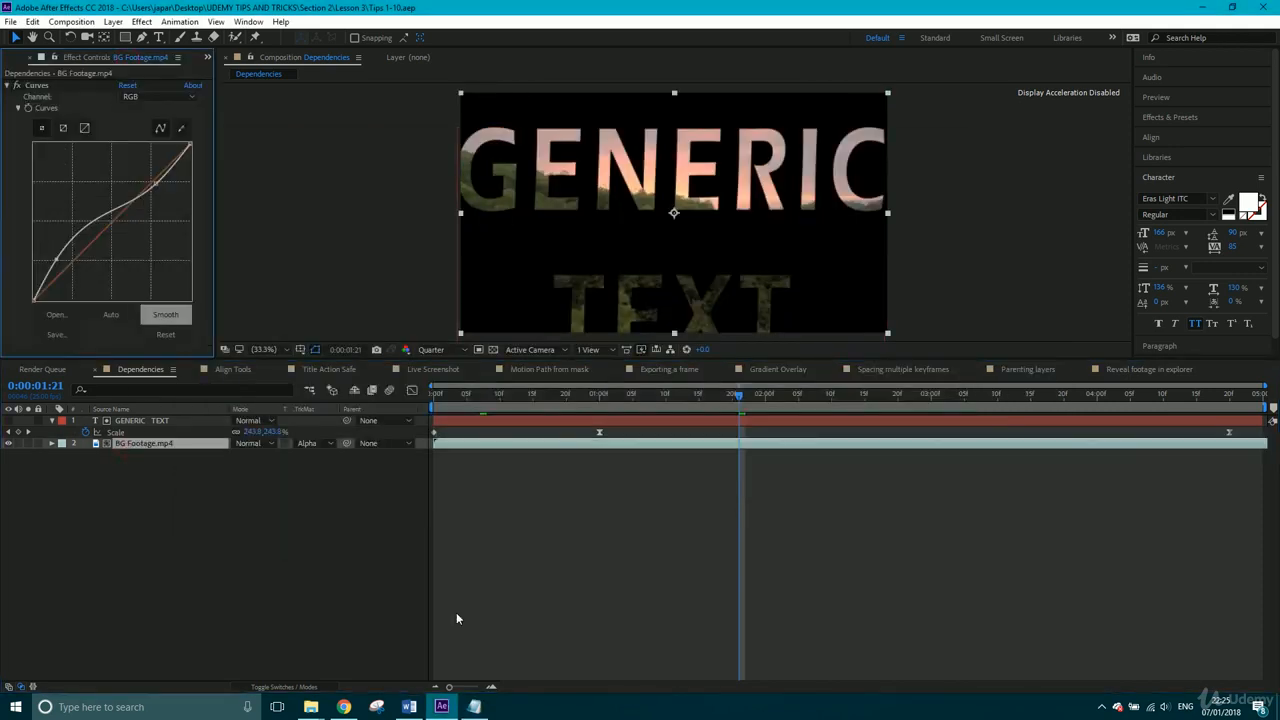
click(475, 707)
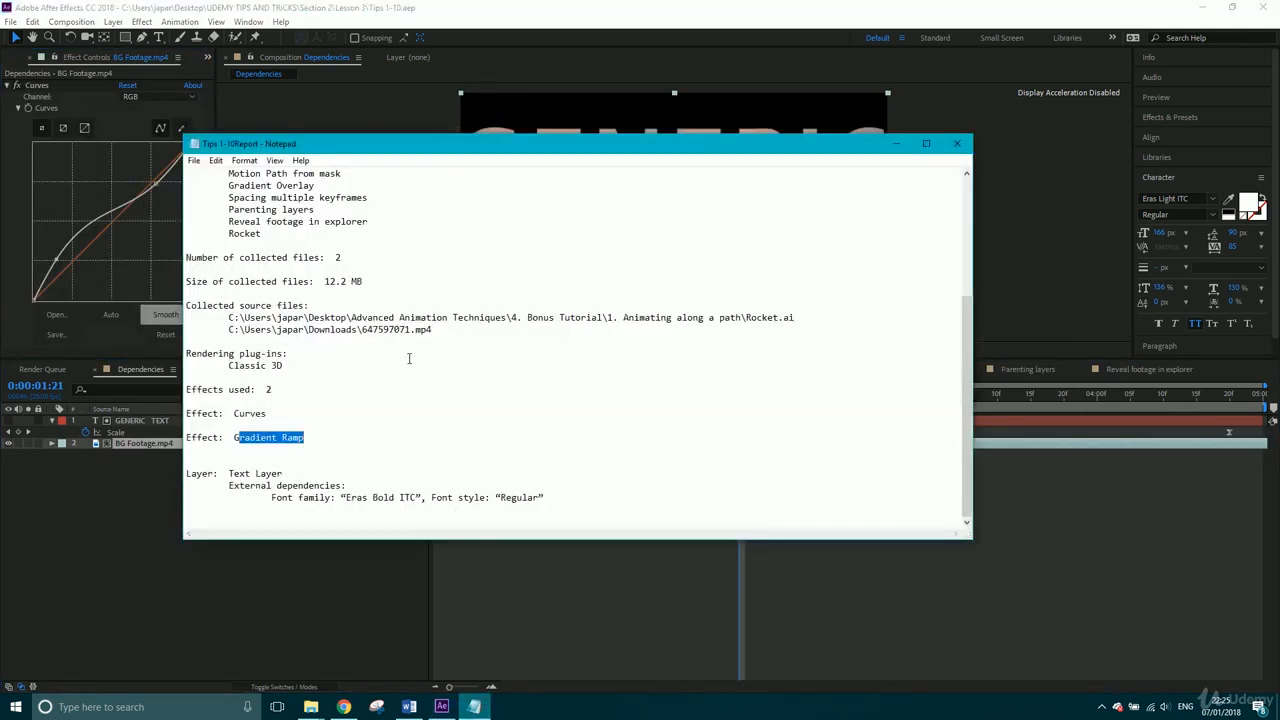
- Review the text layer's external font dependencies in the report and close the report
click(235, 473)
drag(245, 474, 320, 497)
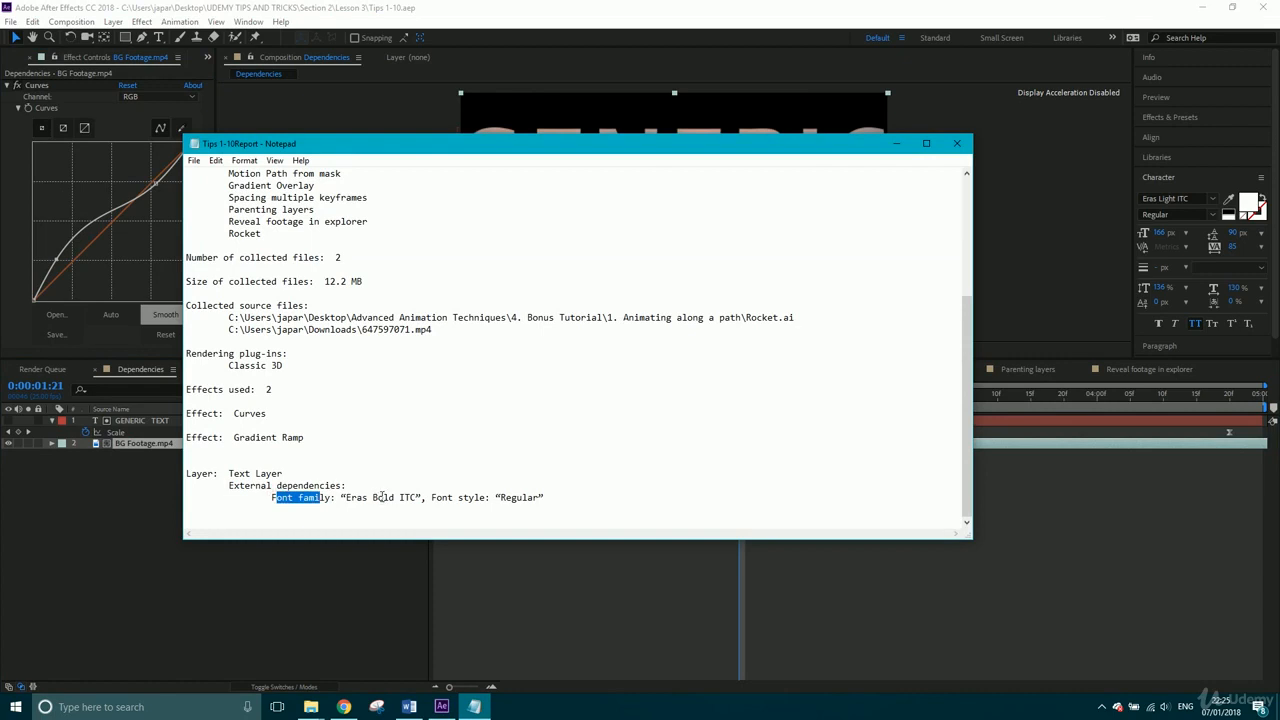
scroll(488, 426, up, 5)
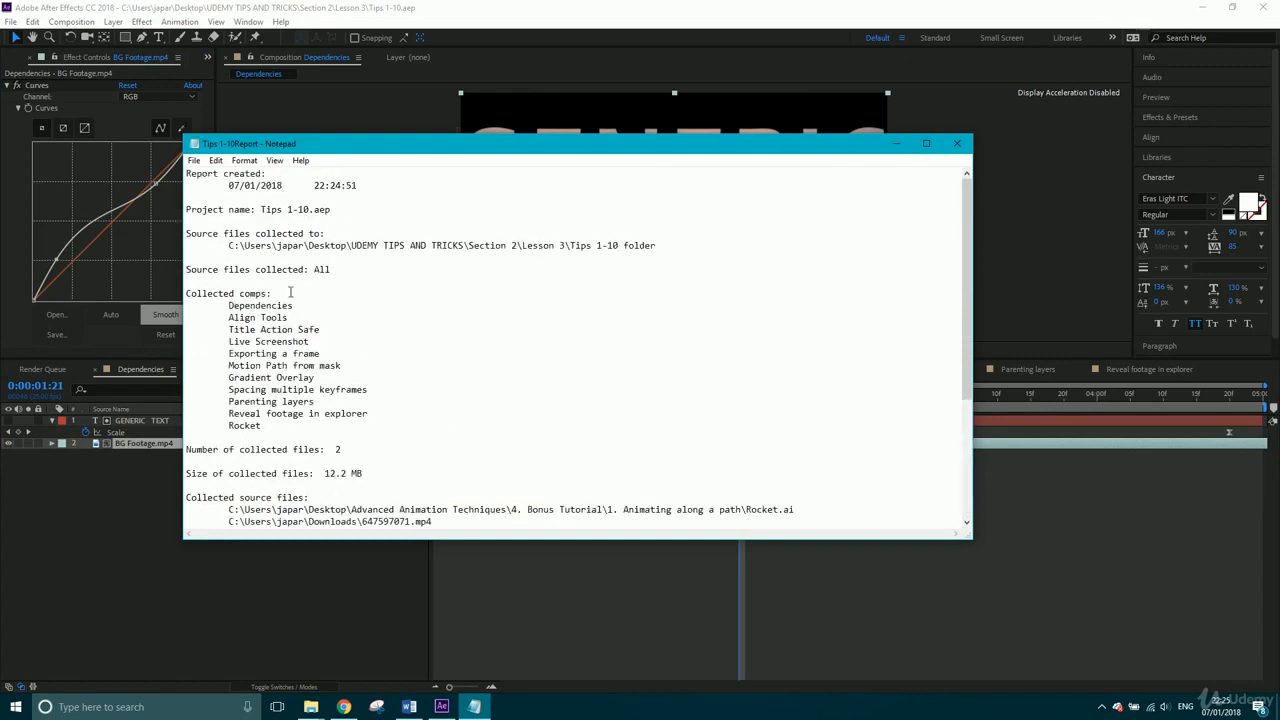
click(957, 145)
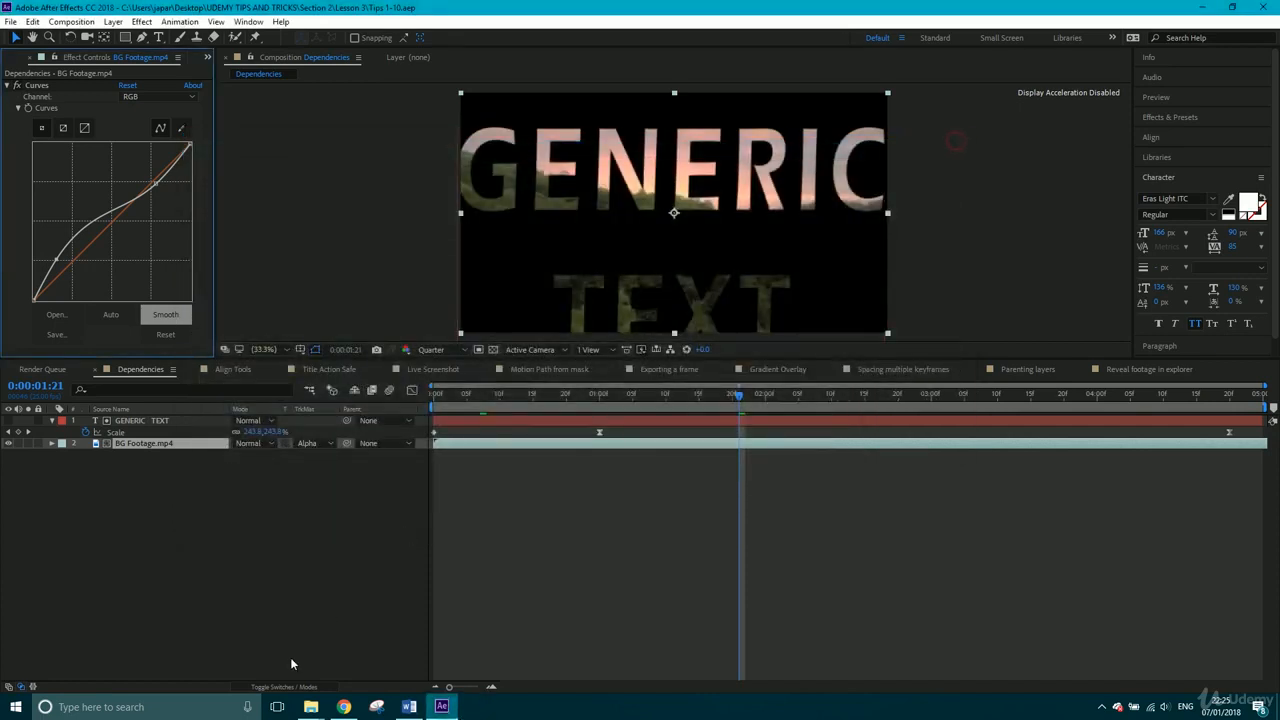
- Open the (Footage) subfolder of the collected Tips 1-10 folder to review its files, and minimize the file window
mouse_move(311, 707)
click(345, 640)
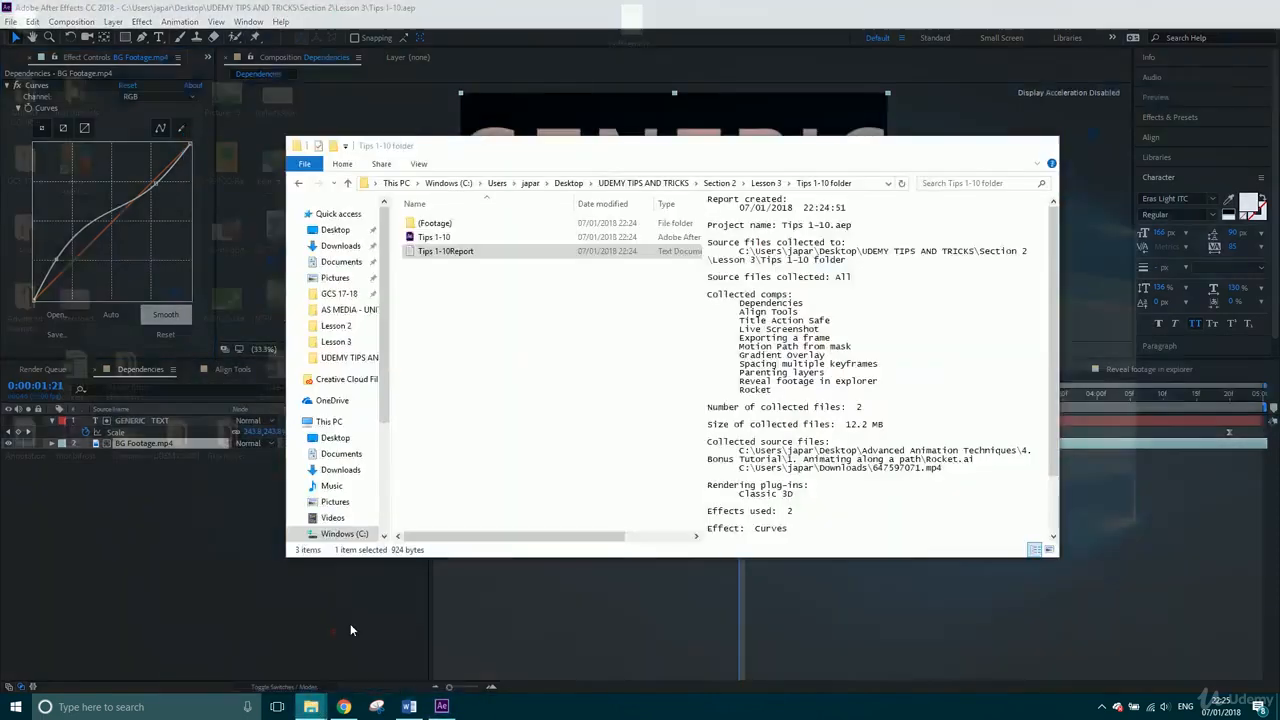
double_click(435, 223)
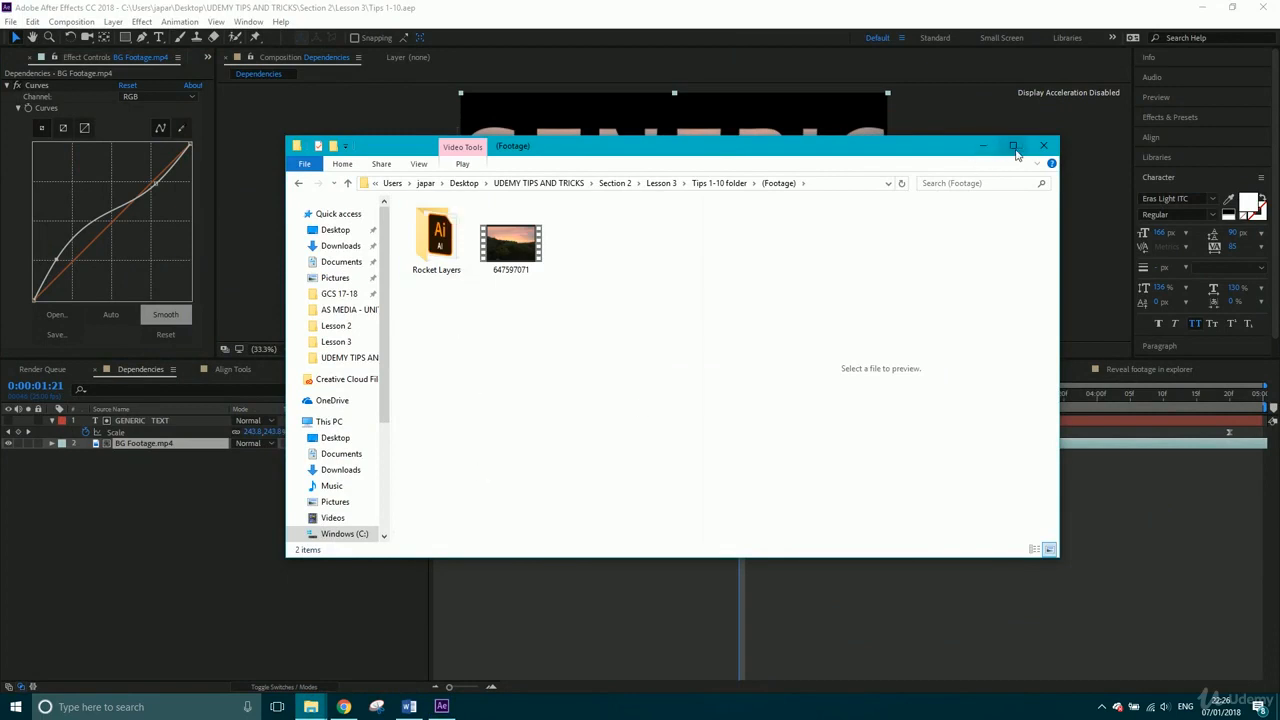
click(984, 147)
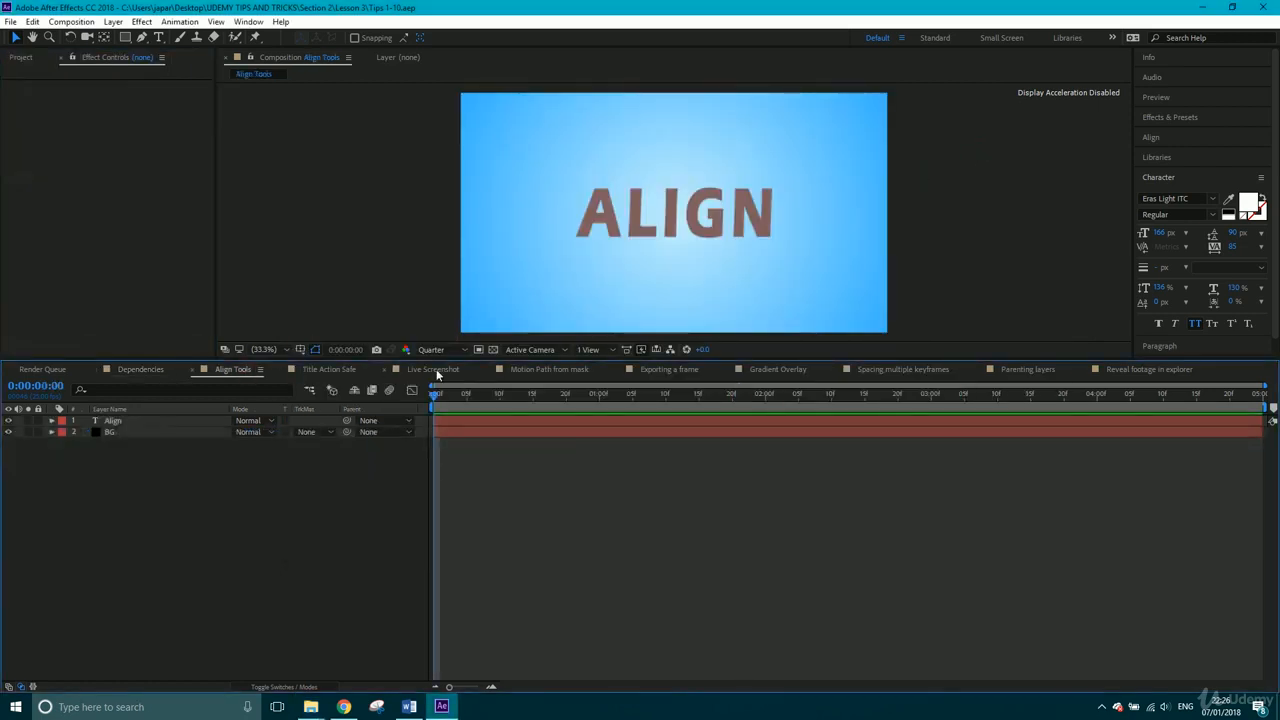
- Select the Align text layer in the Align Tools composition and move the playhead to 0:00:00:20
mouse_move(466, 392)
mouse_down()
mouse_move(952, 395)
mouse_move(487, 394)
mouse_up()
drag(432, 439, 430, 439)
click(120, 432)
click(127, 422)
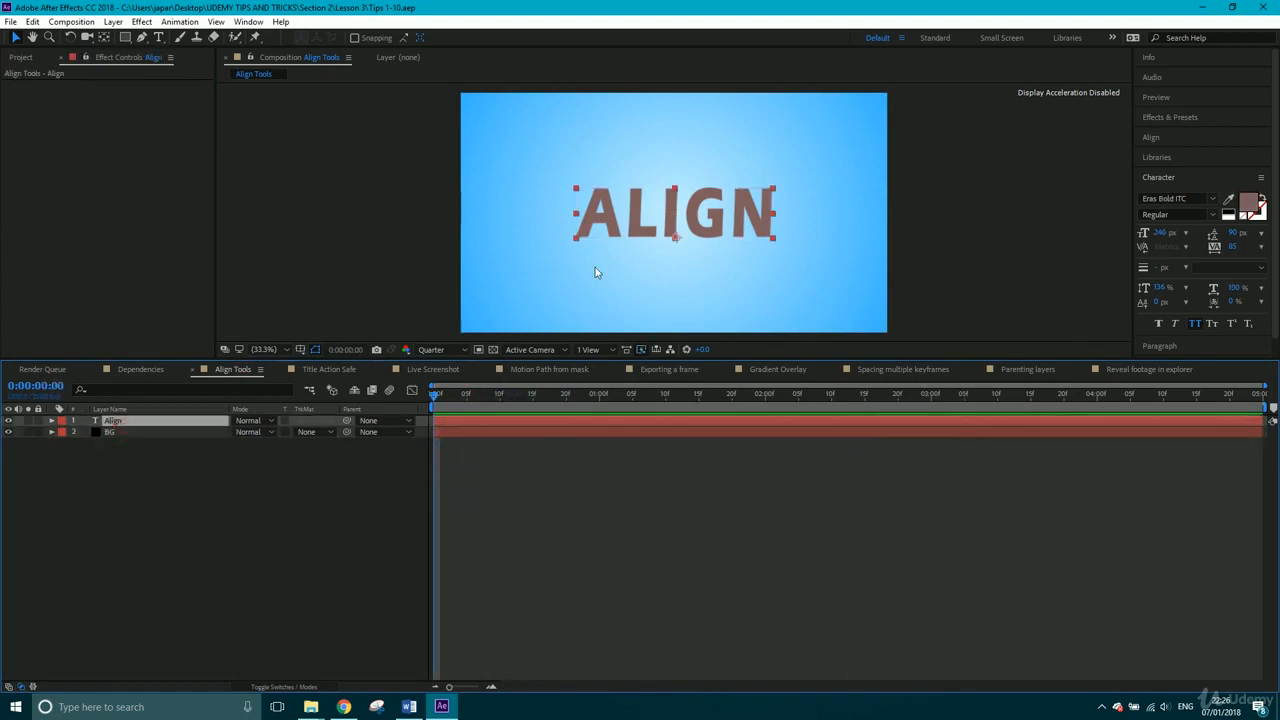
drag(483, 395, 566, 394)
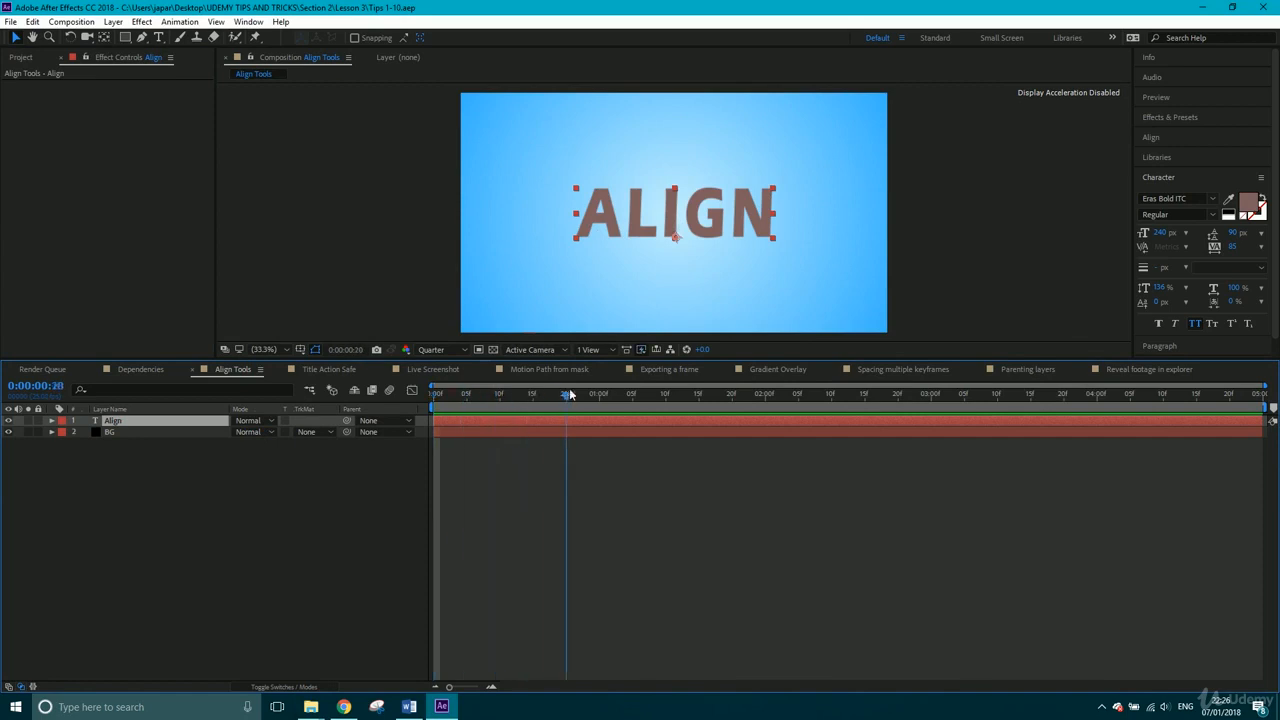
- Display the Align tools in the workspace for positioning layers
click(1165, 137)
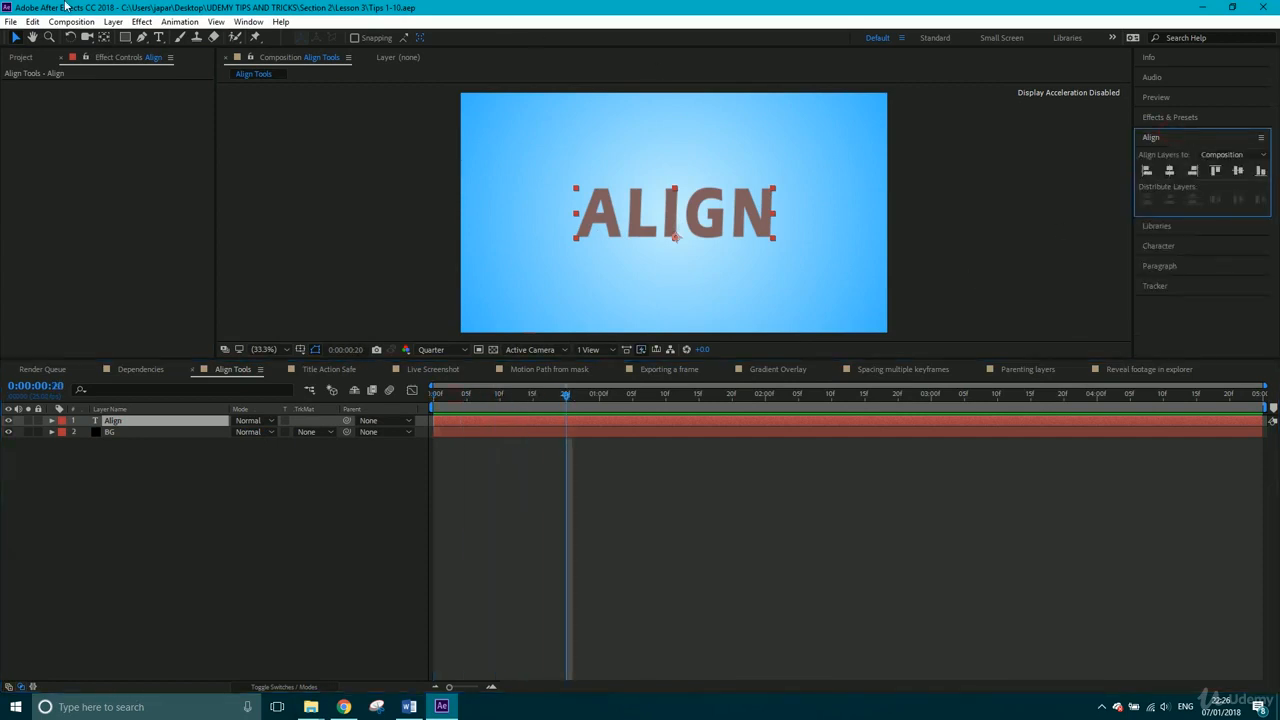
click(248, 21)
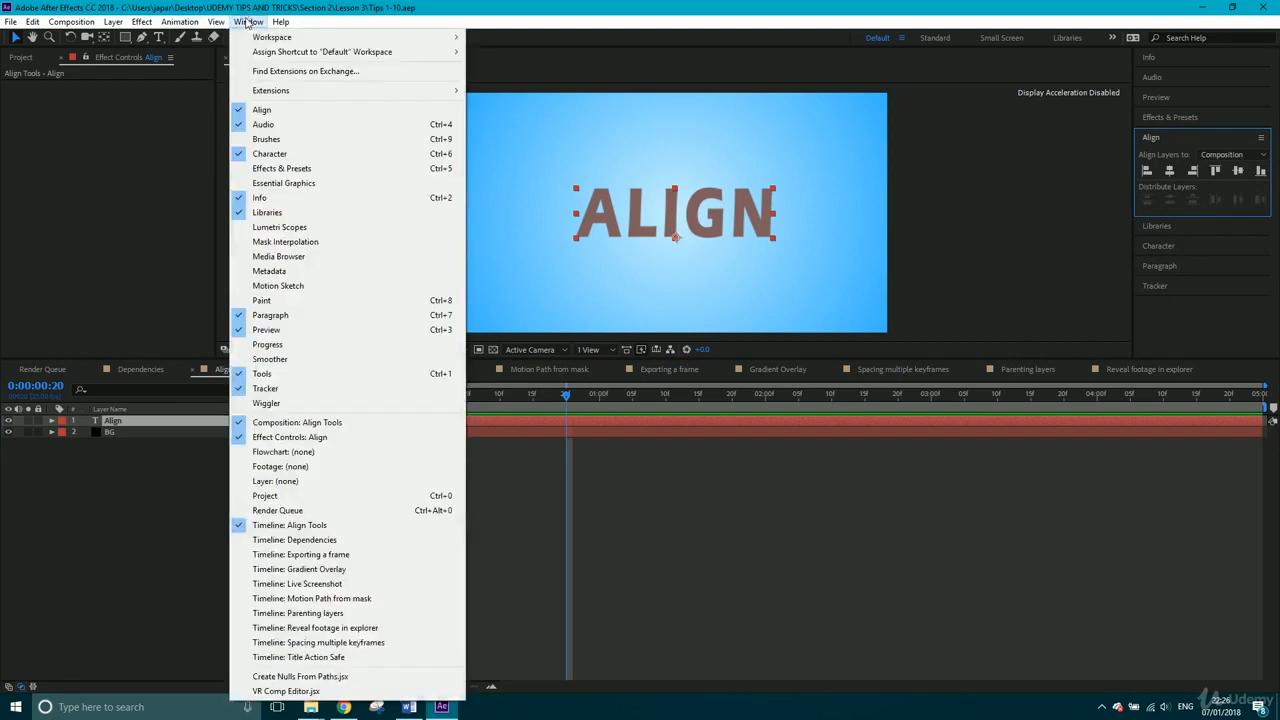
click(262, 111)
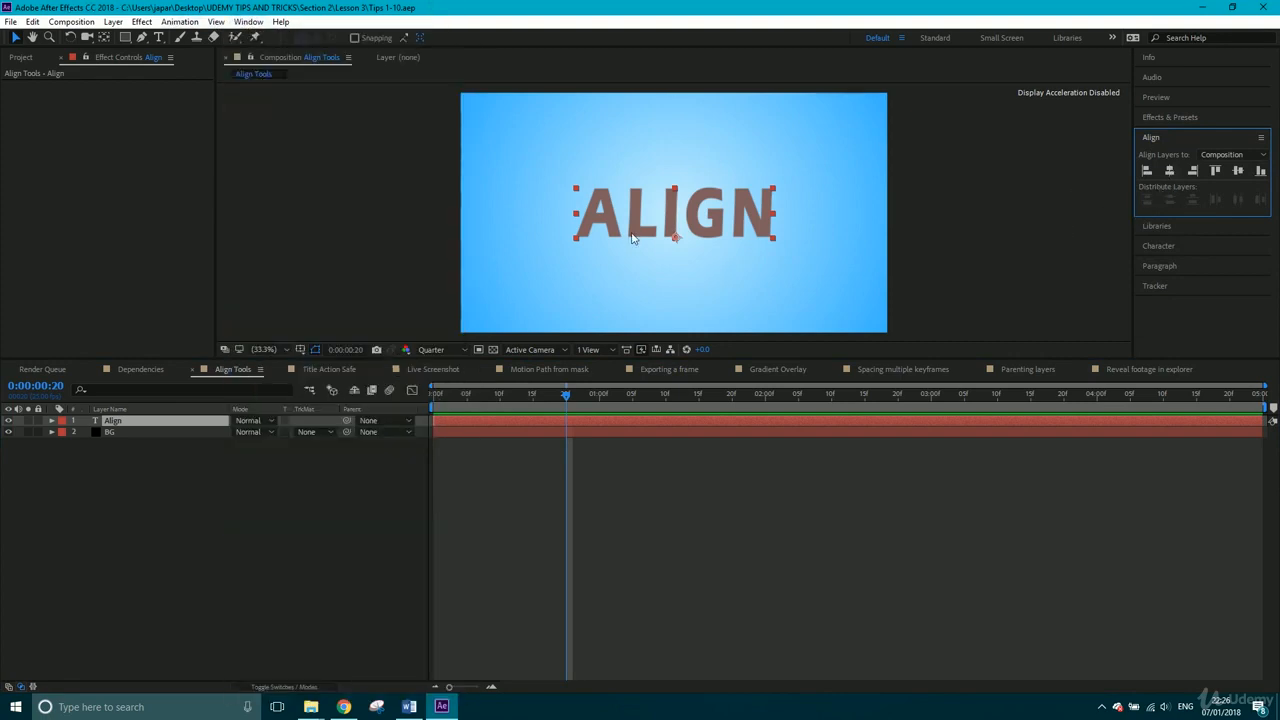
- Move the ALIGN text toward the composition's upper left and align it horizontally to the composition's left edge
click(708, 224)
drag(708, 224, 643, 187)
mouse_move(543, 172)
mouse_down()
mouse_move(621, 223)
mouse_move(530, 145)
mouse_up()
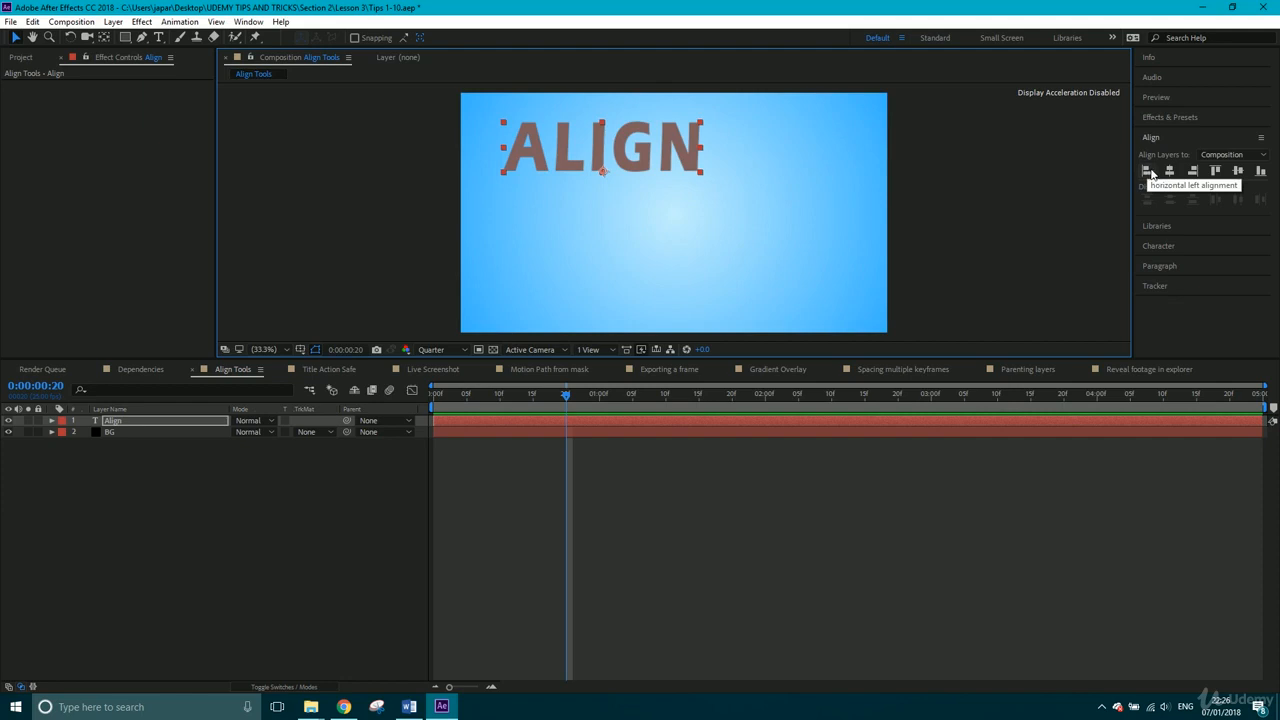
click(1147, 171)
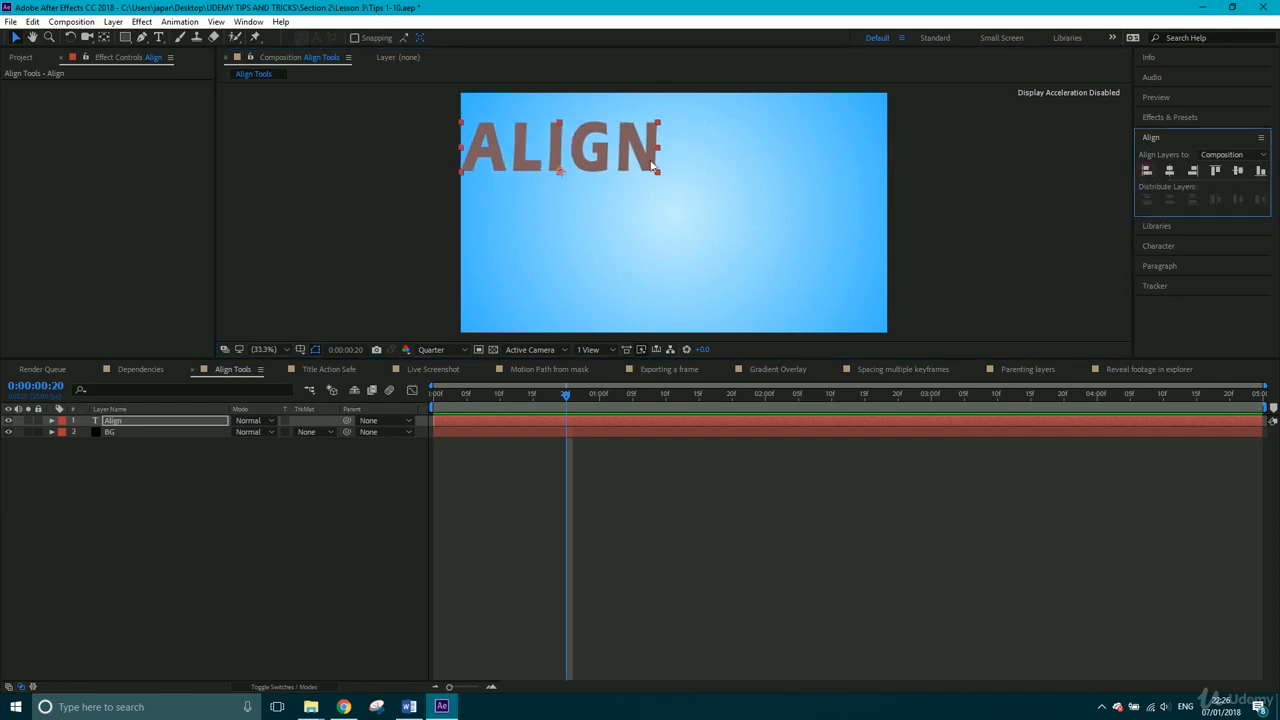
click(462, 178)
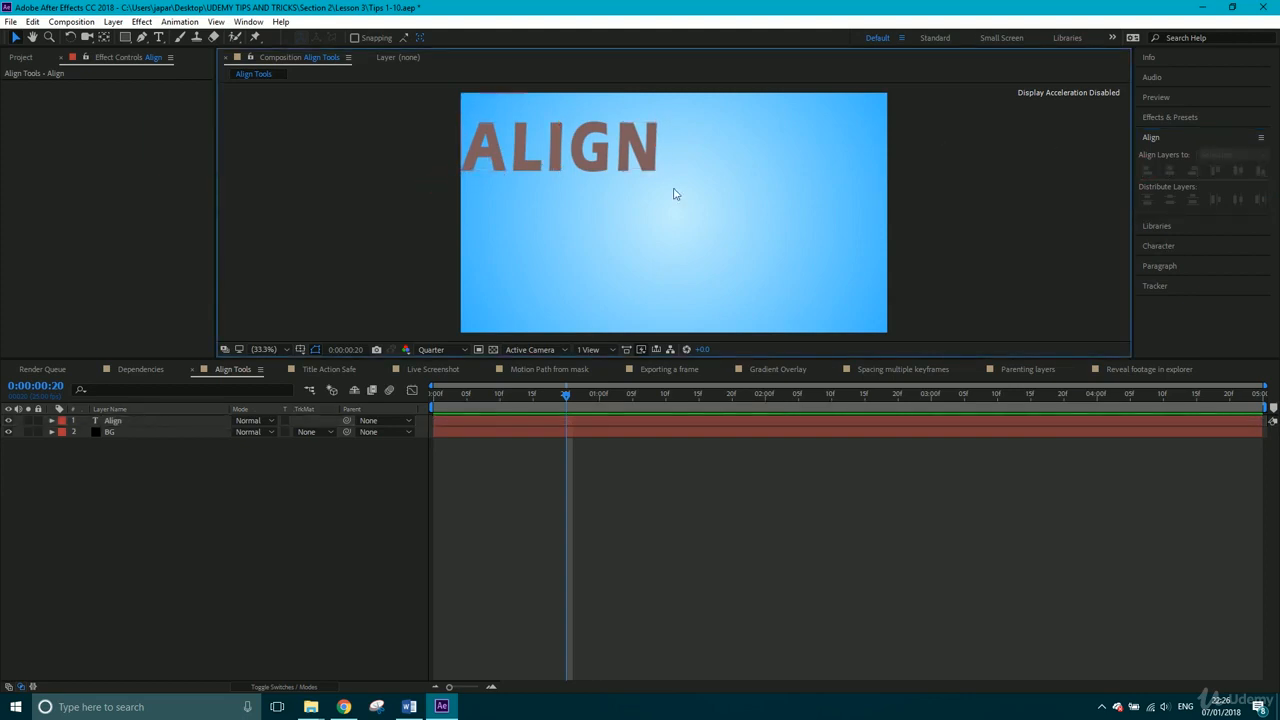
- Align the ALIGN text to the composition's right edge, and center it horizontally and vertically
click(590, 153)
click(1193, 172)
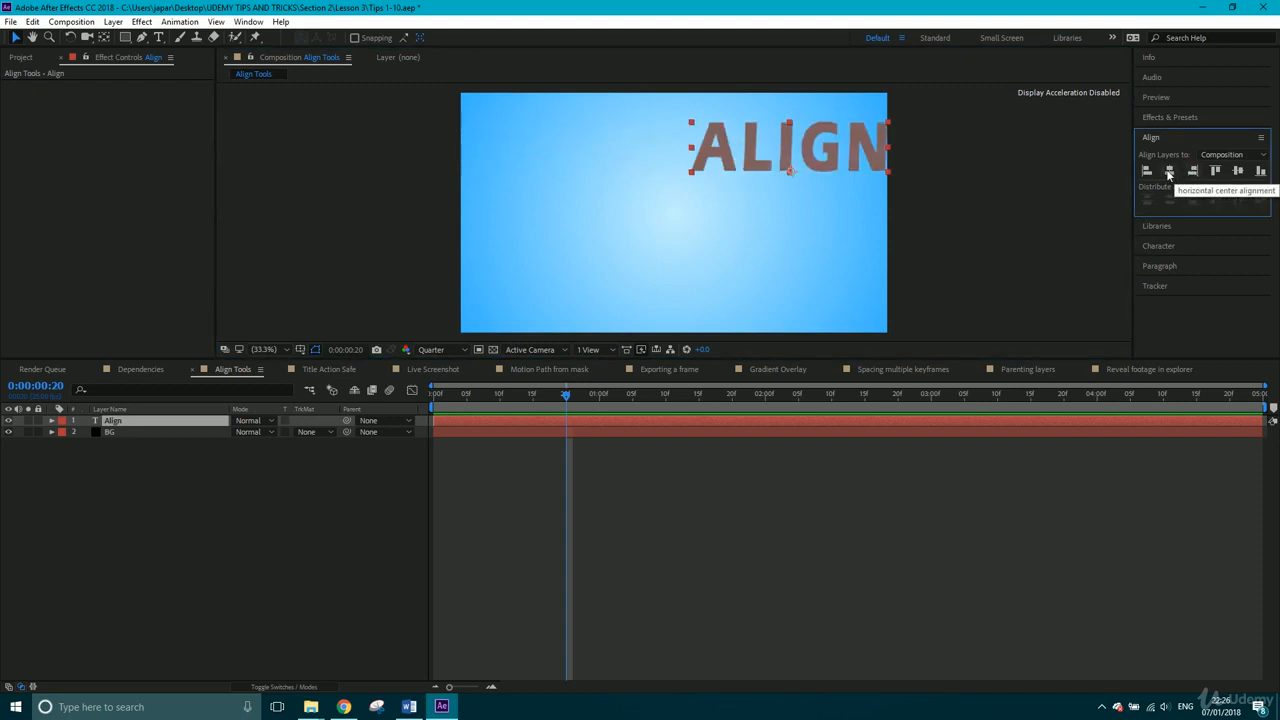
click(1169, 172)
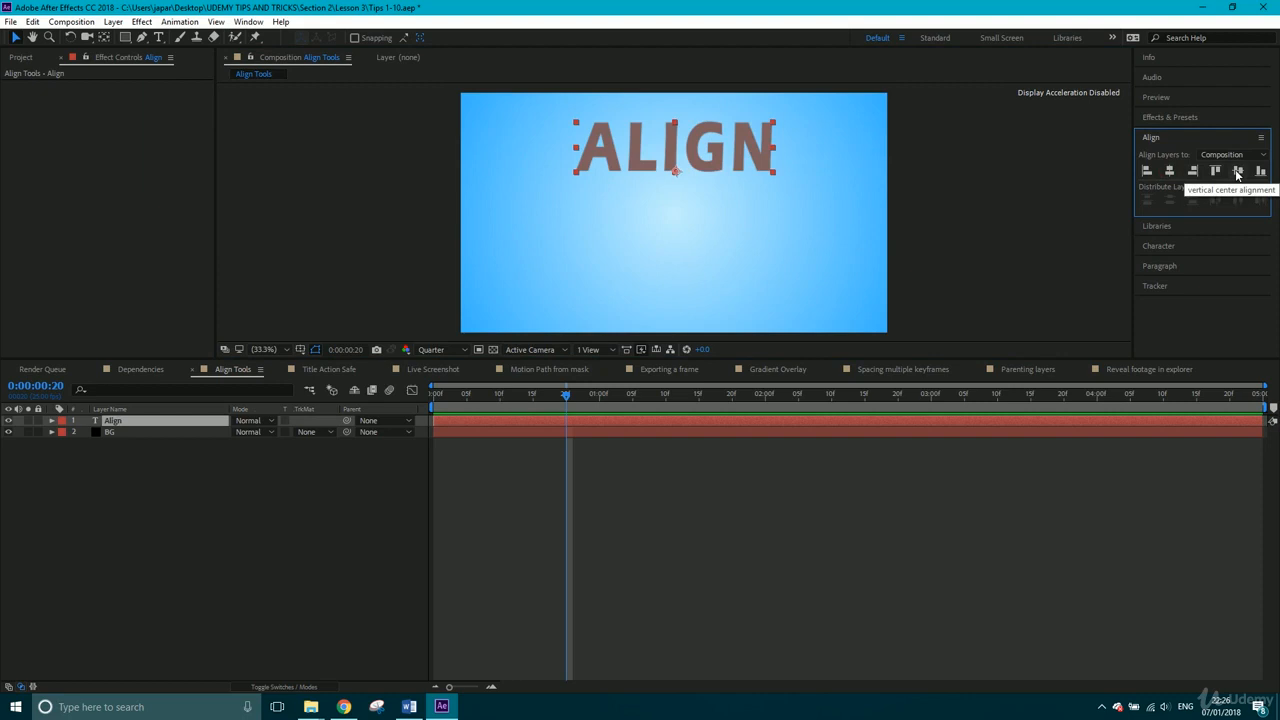
click(1238, 172)
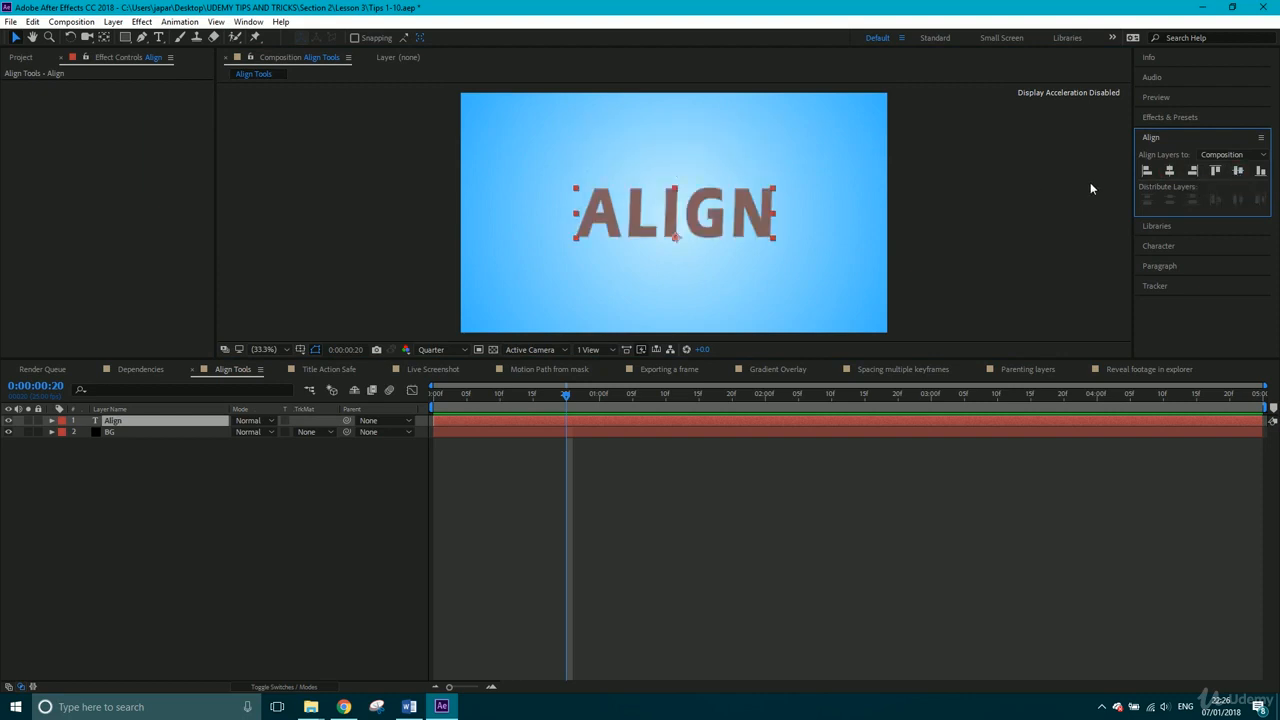
- Move the ALIGN text toward the composition's upper right and recenter it on both axes
drag(763, 200, 814, 144)
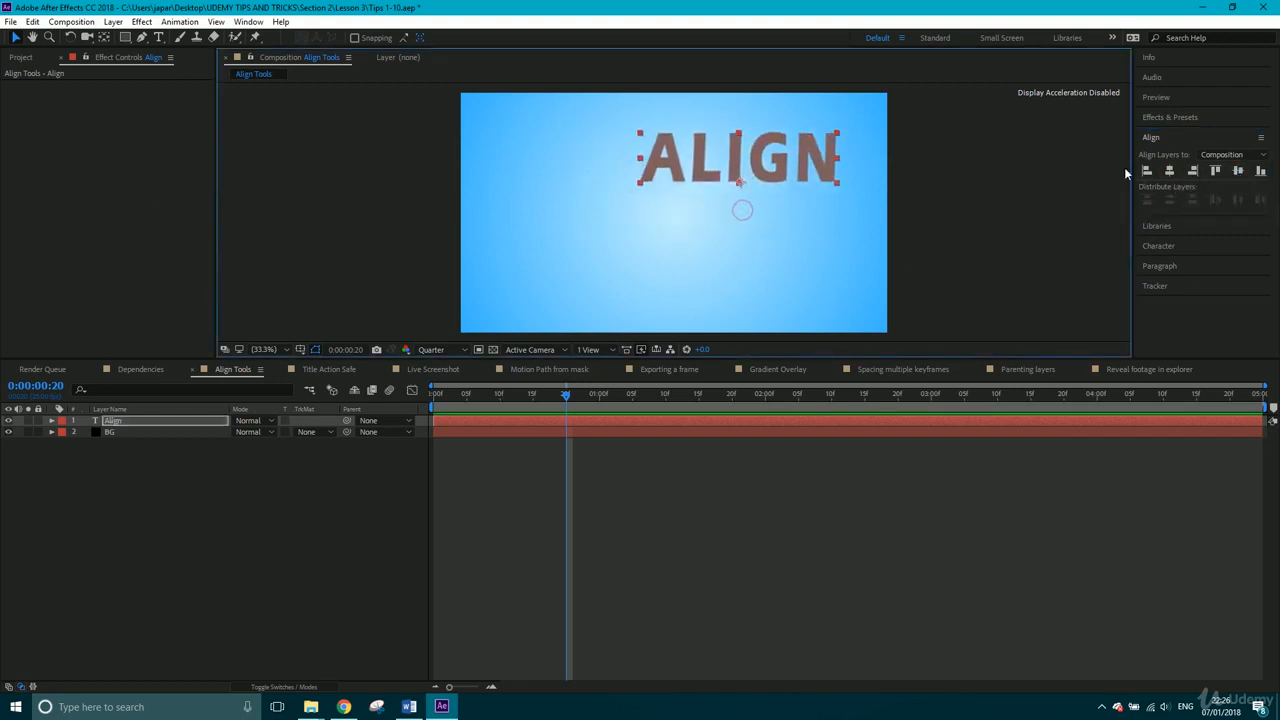
click(1172, 172)
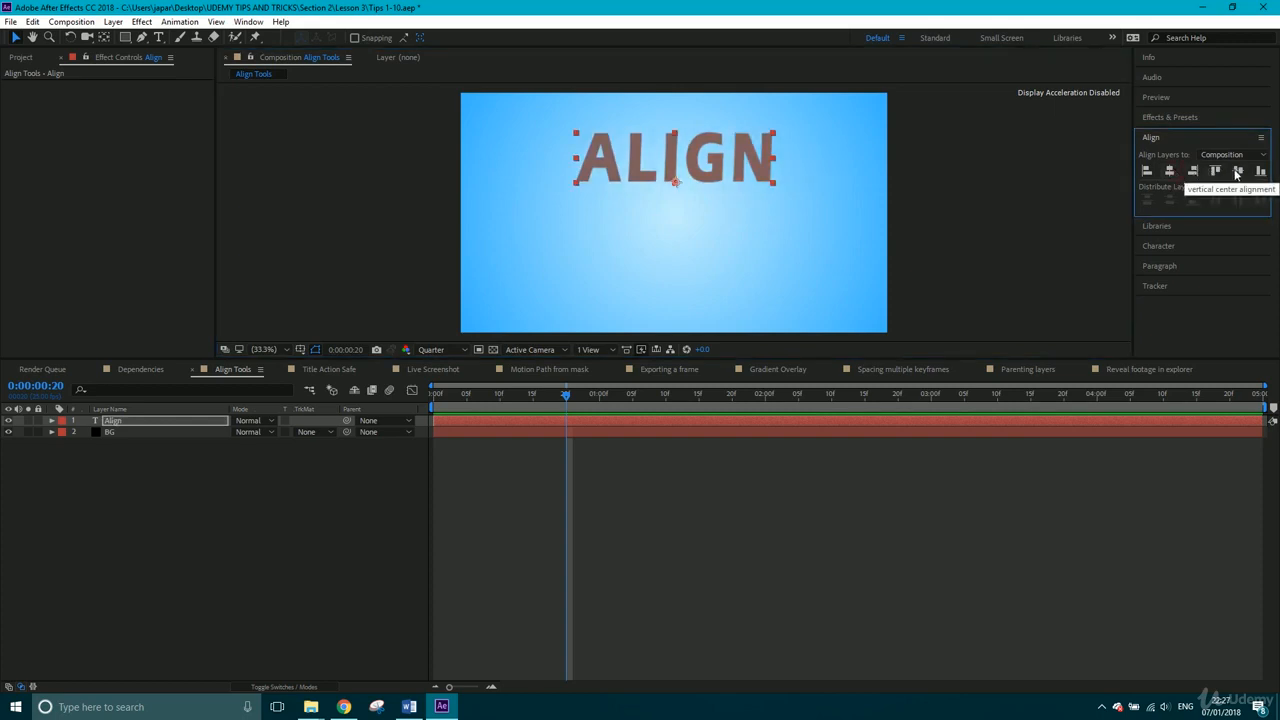
click(1238, 172)
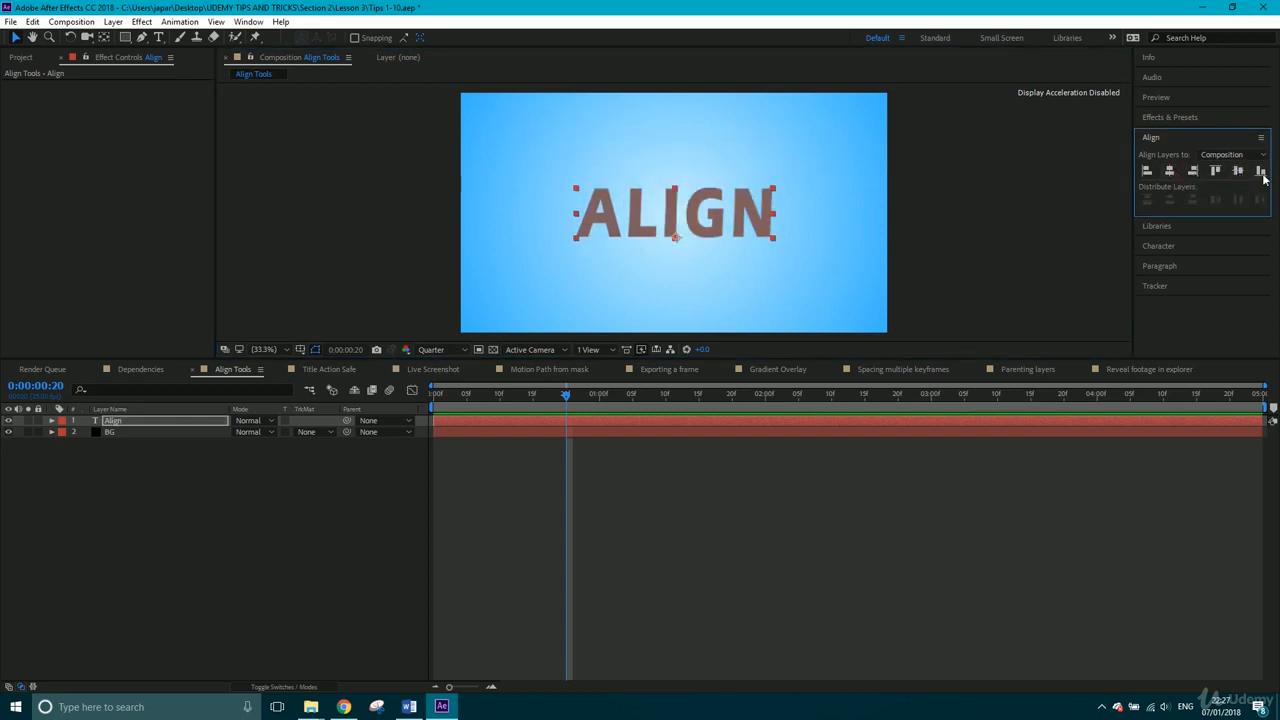
- Align the ALIGN text in turn to the composition's bottom, top, left and right edges
click(1261, 172)
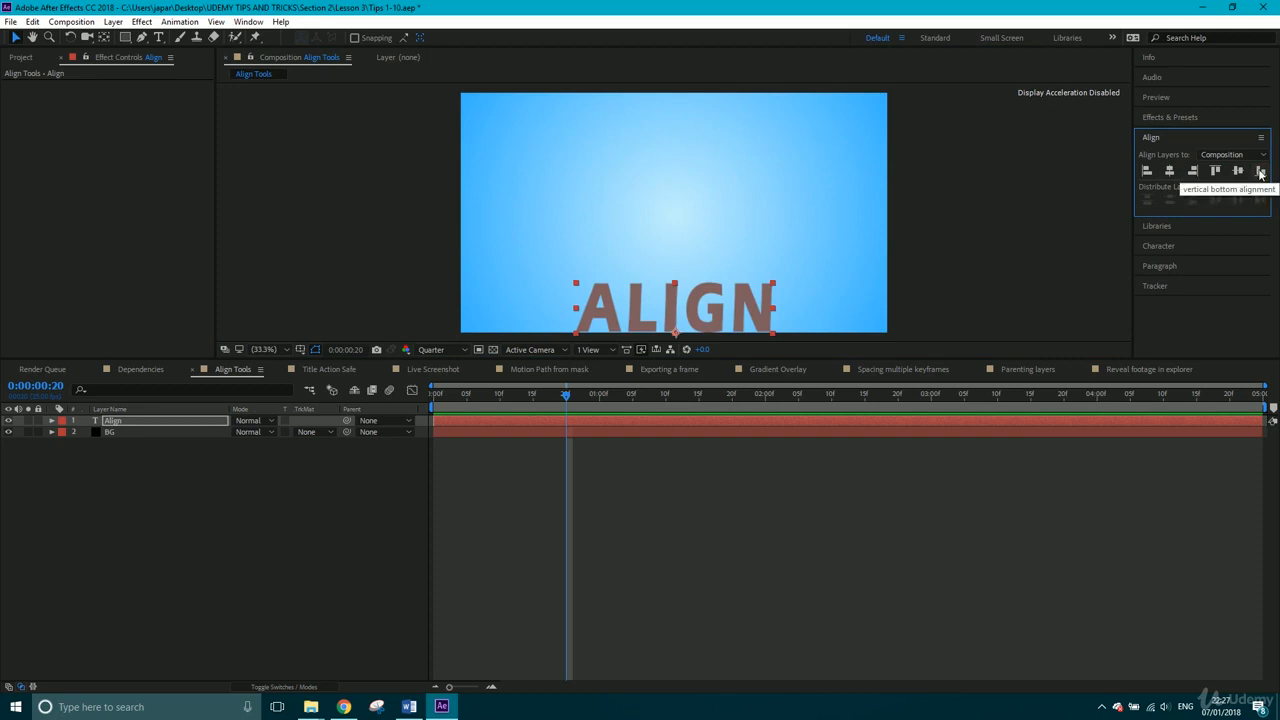
click(1216, 172)
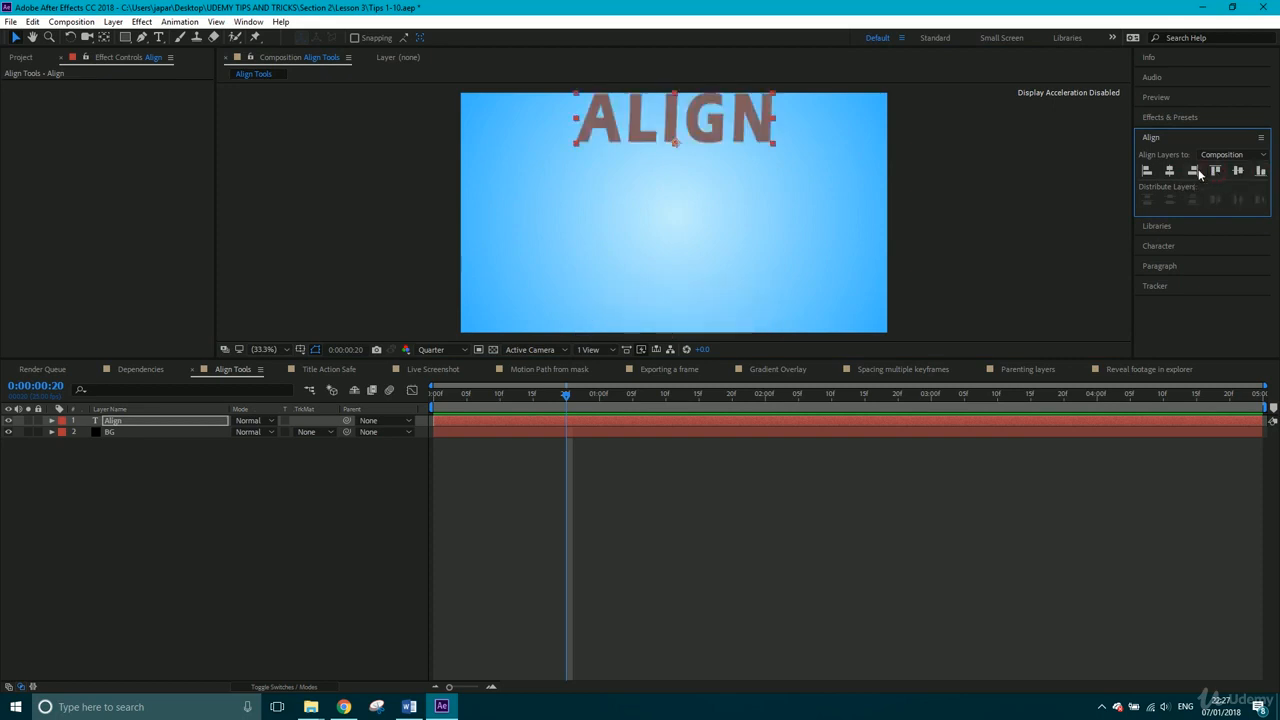
click(1148, 171)
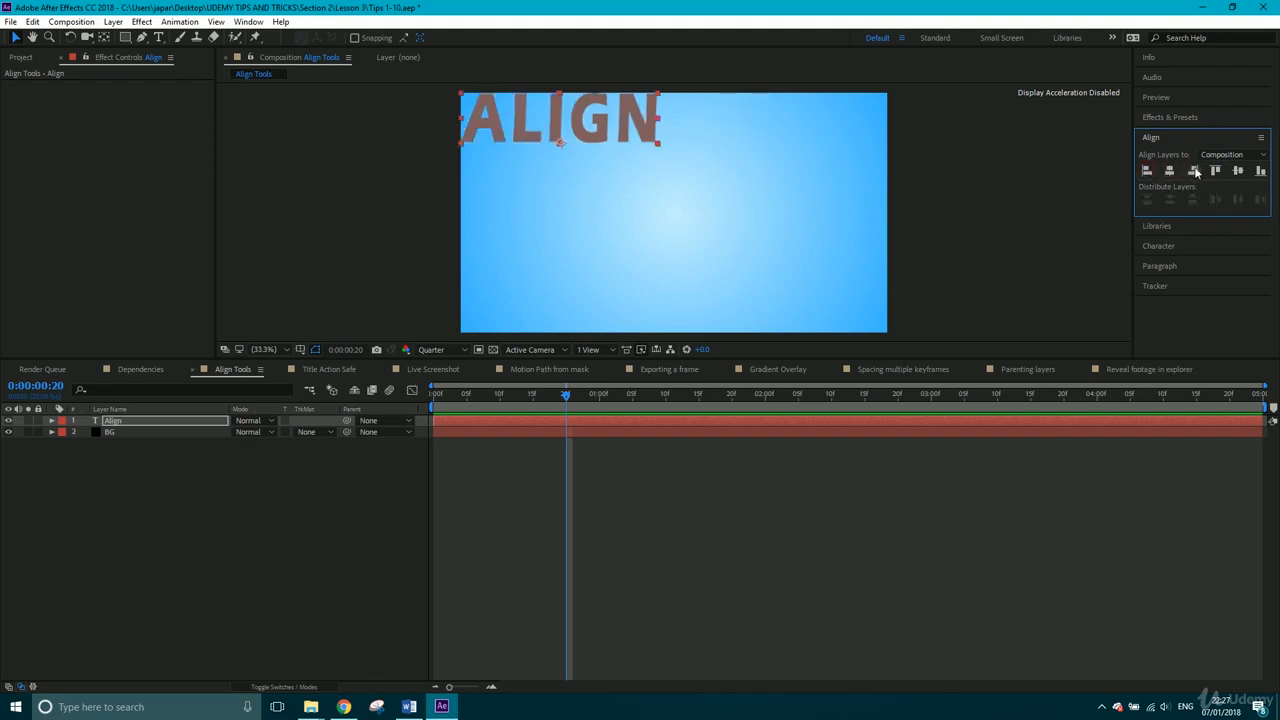
click(1194, 172)
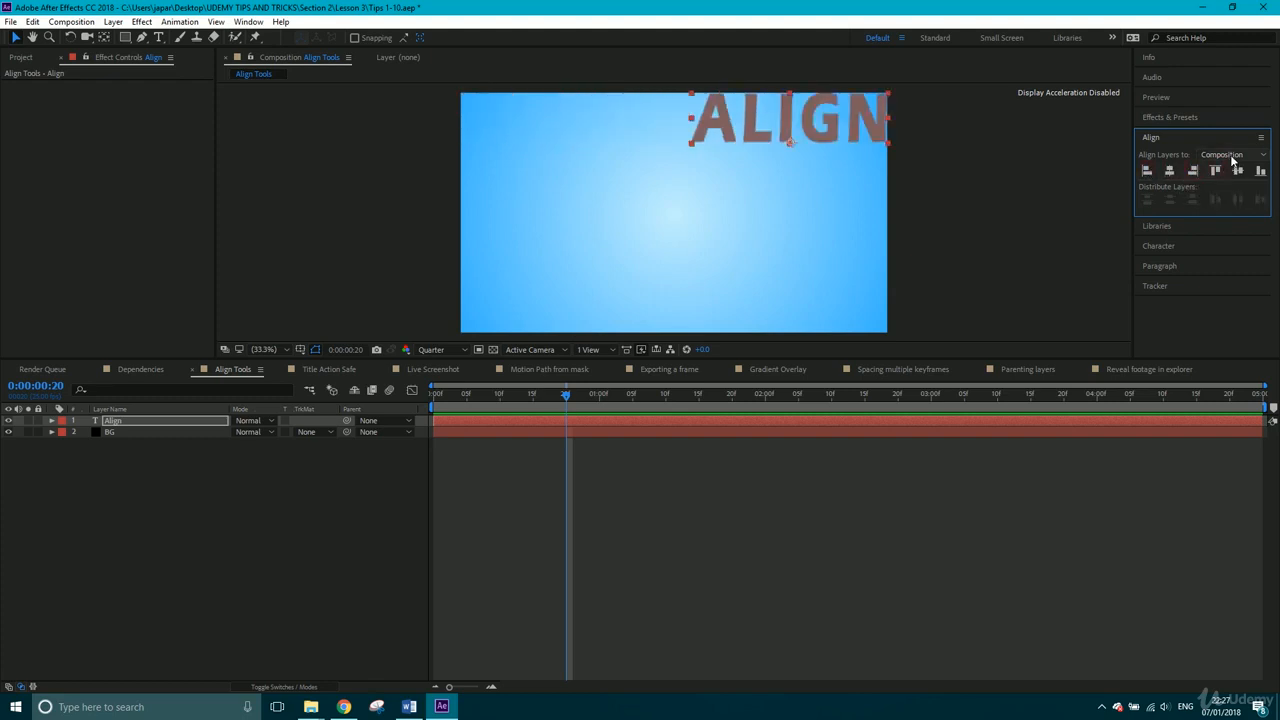
- Choose Composition as the alignment reference and center the ALIGN text horizontally and vertically in the frame
click(1233, 156)
click(1216, 182)
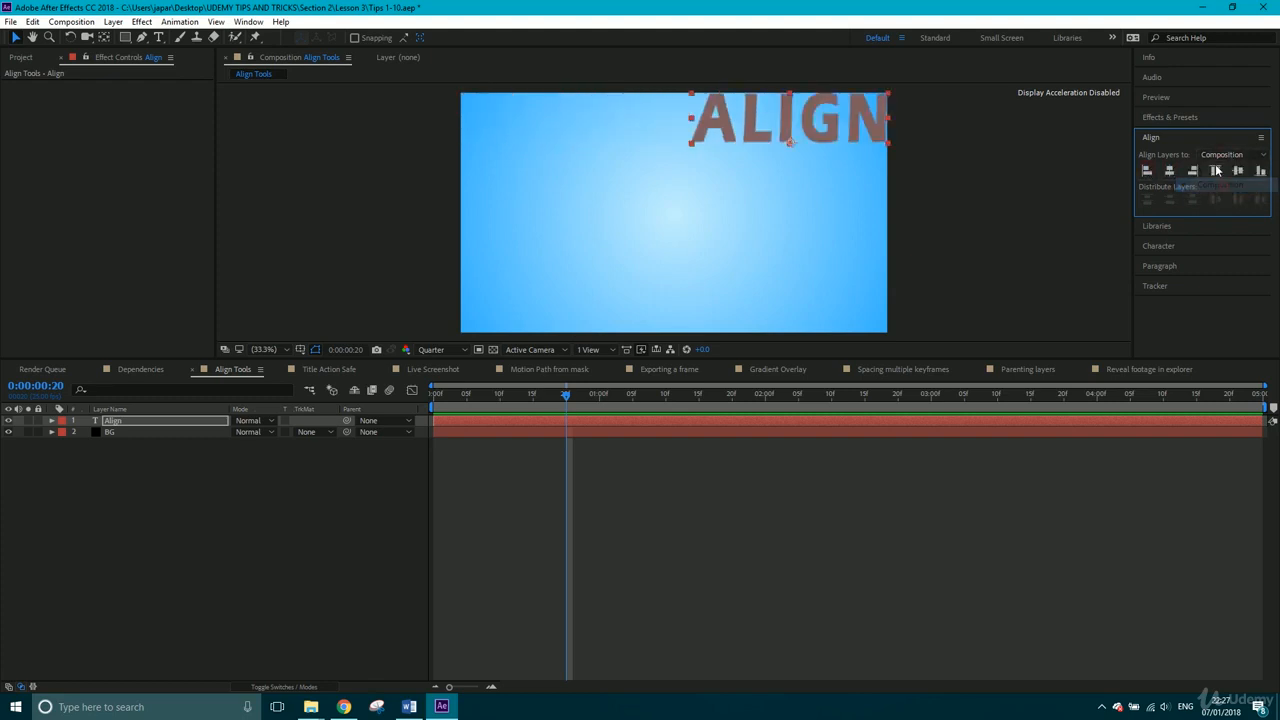
click(1171, 170)
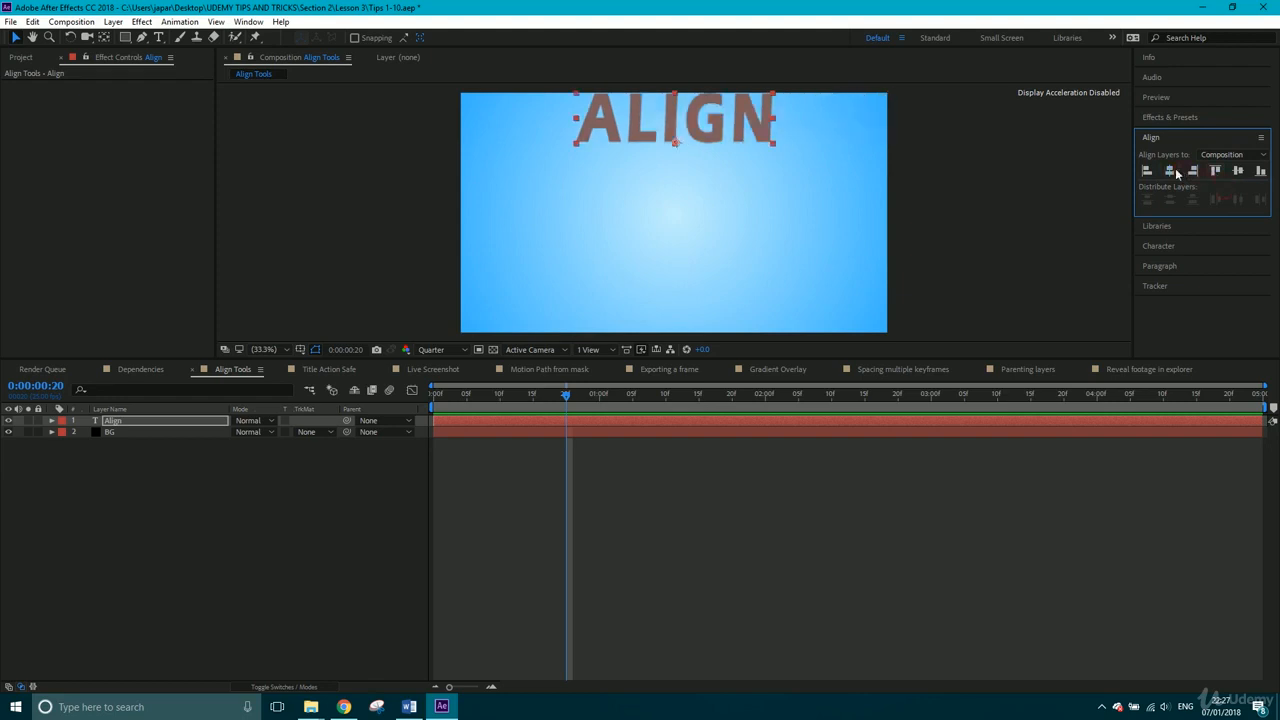
click(1236, 172)
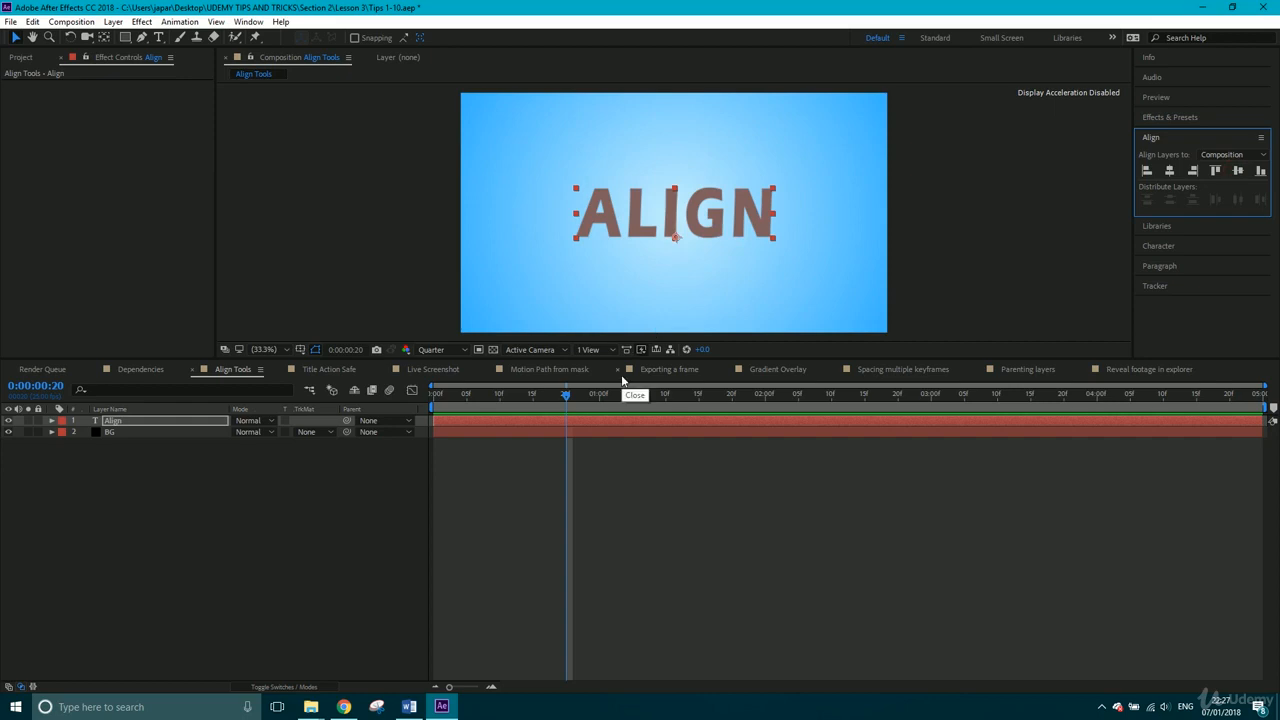
- Reveal the Align layer's Scale property at 0:00:00:00 and open its value for editing
key(s)
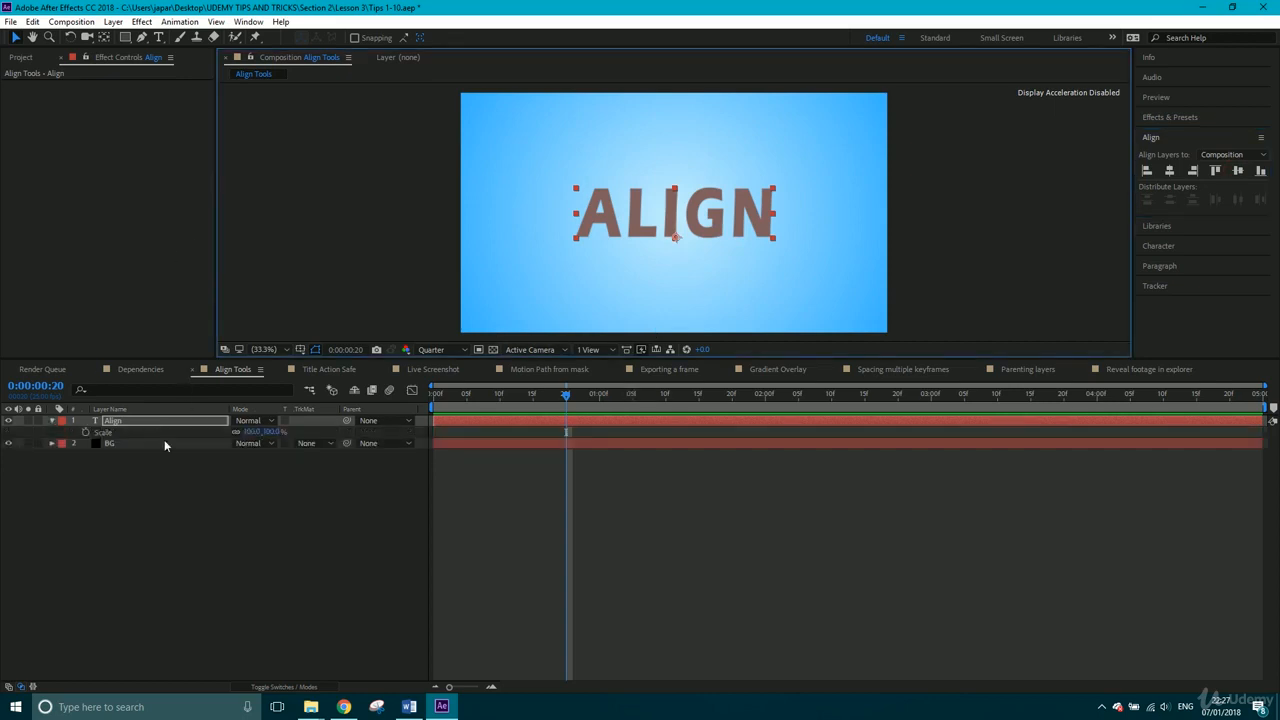
drag(463, 397, 400, 401)
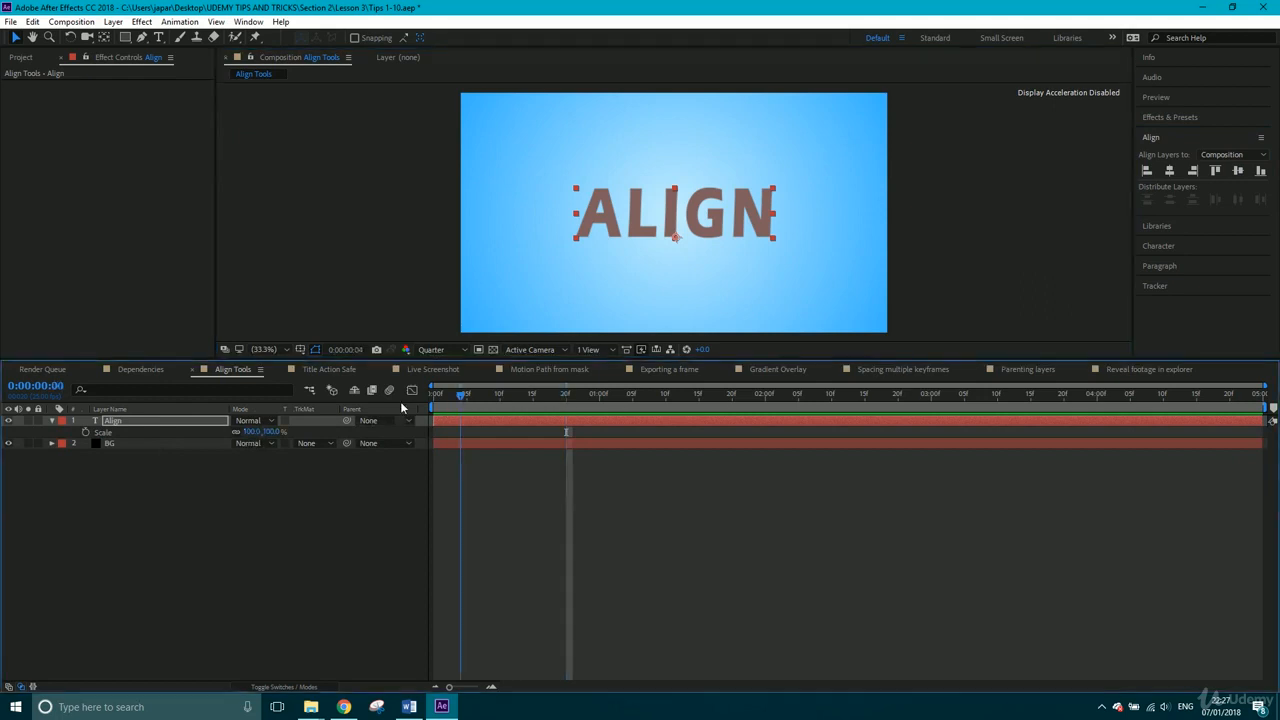
click(250, 431)
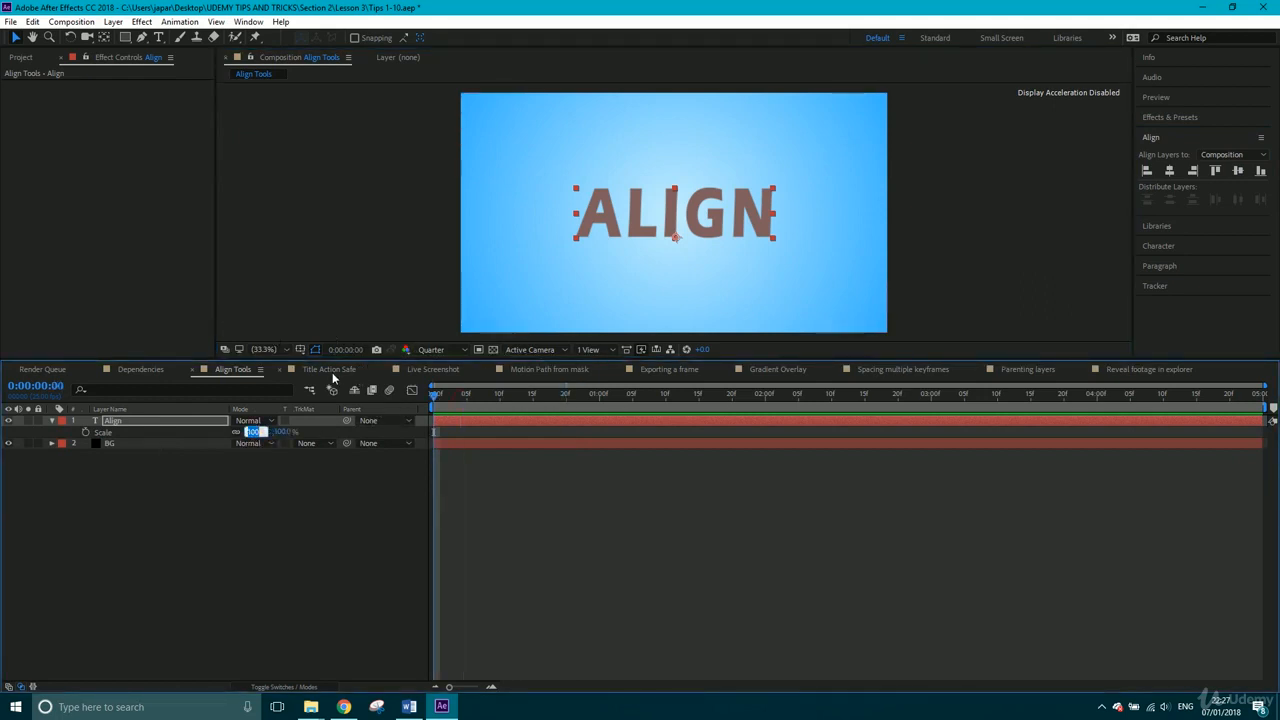
- Switch to the Title Action Safe composition, show the Title layer and hide the Title 2 layer
click(330, 371)
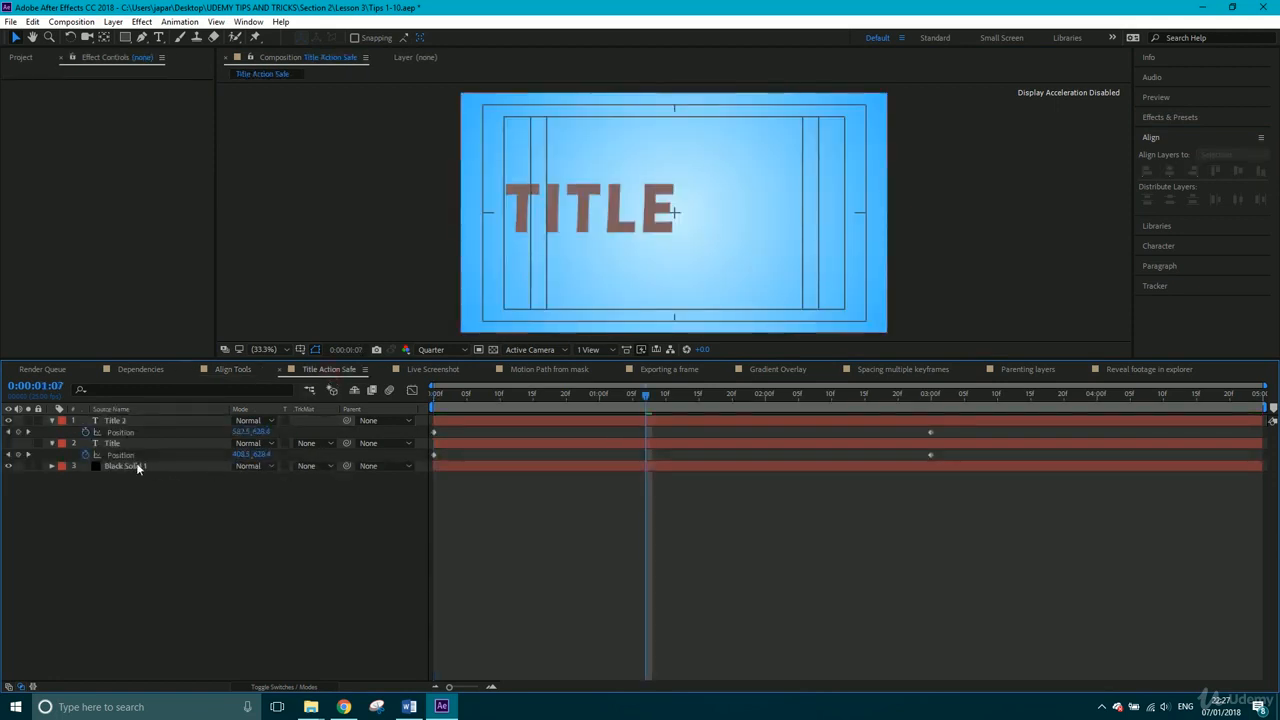
click(9, 444)
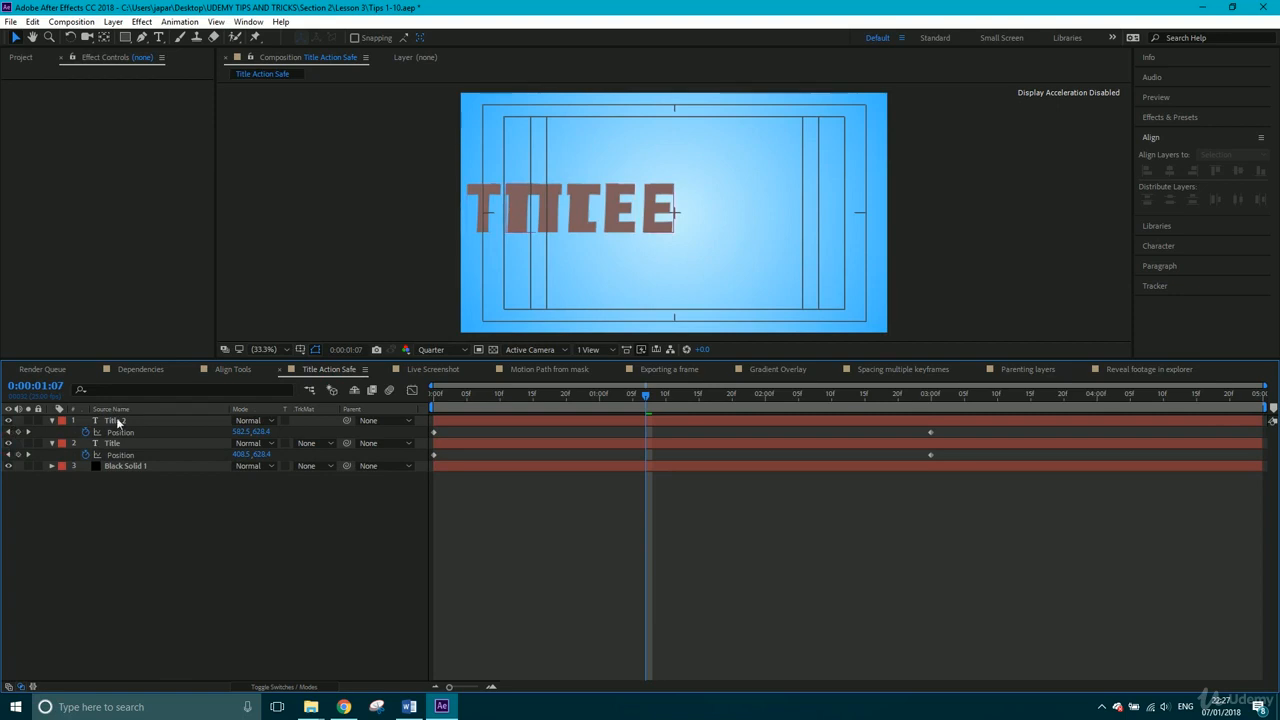
click(8, 421)
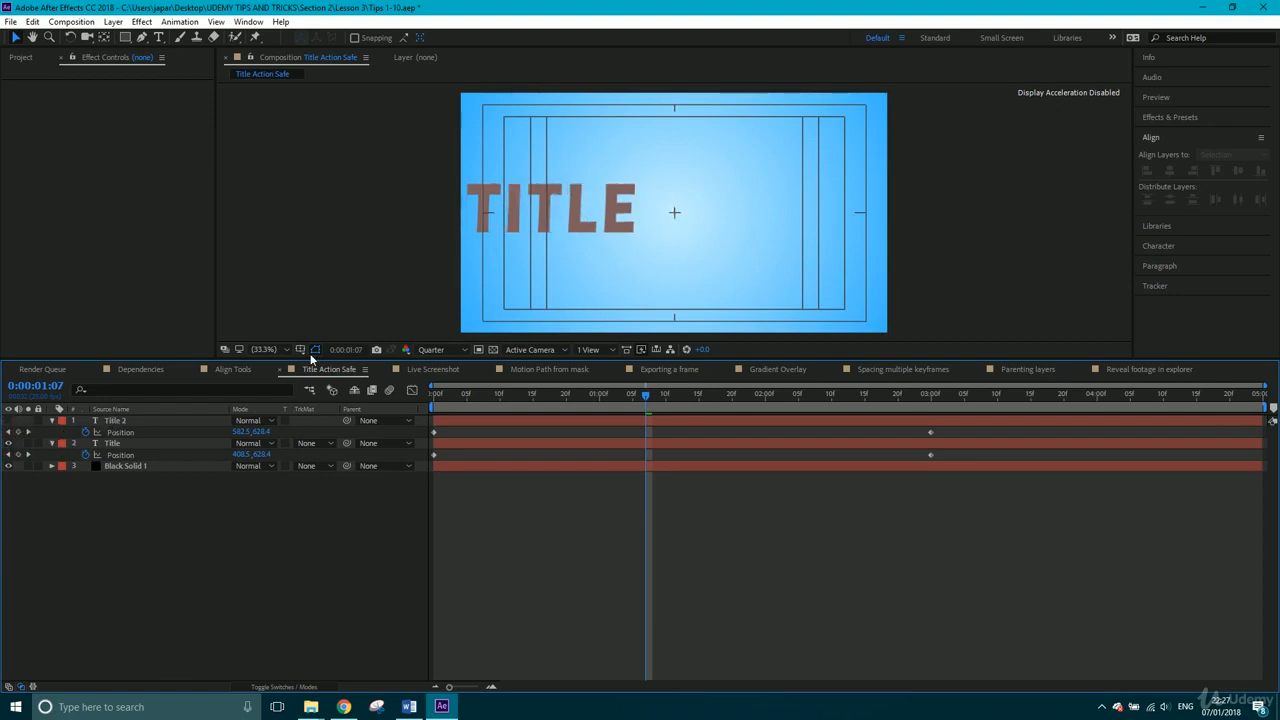
- Turn the Title/Action Safe guides off and on again to compare the title's placement
click(301, 349)
click(349, 366)
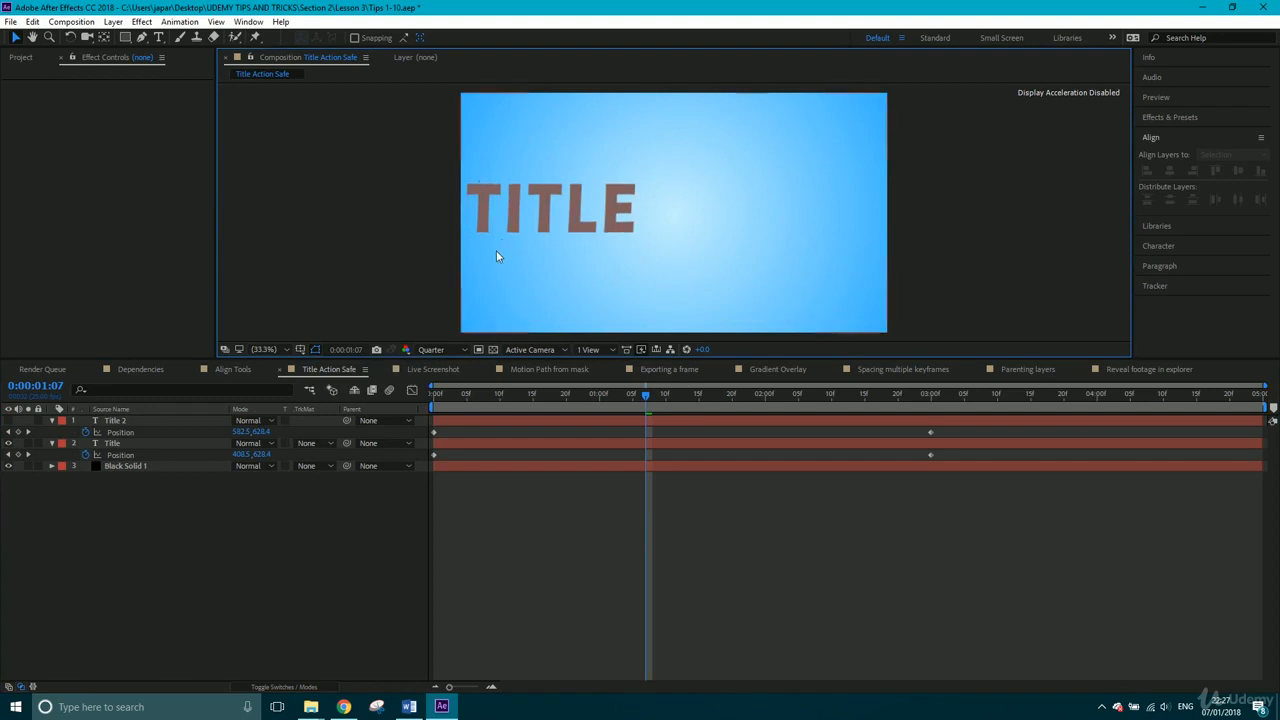
click(299, 348)
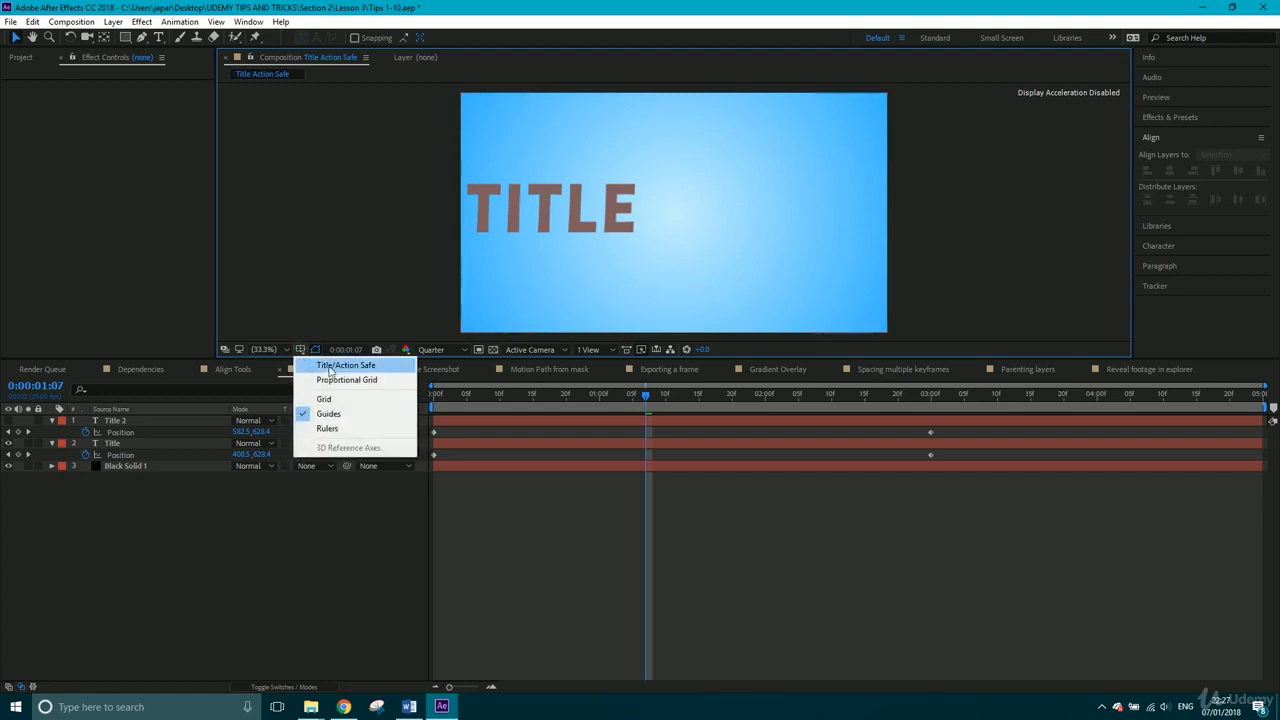
click(319, 366)
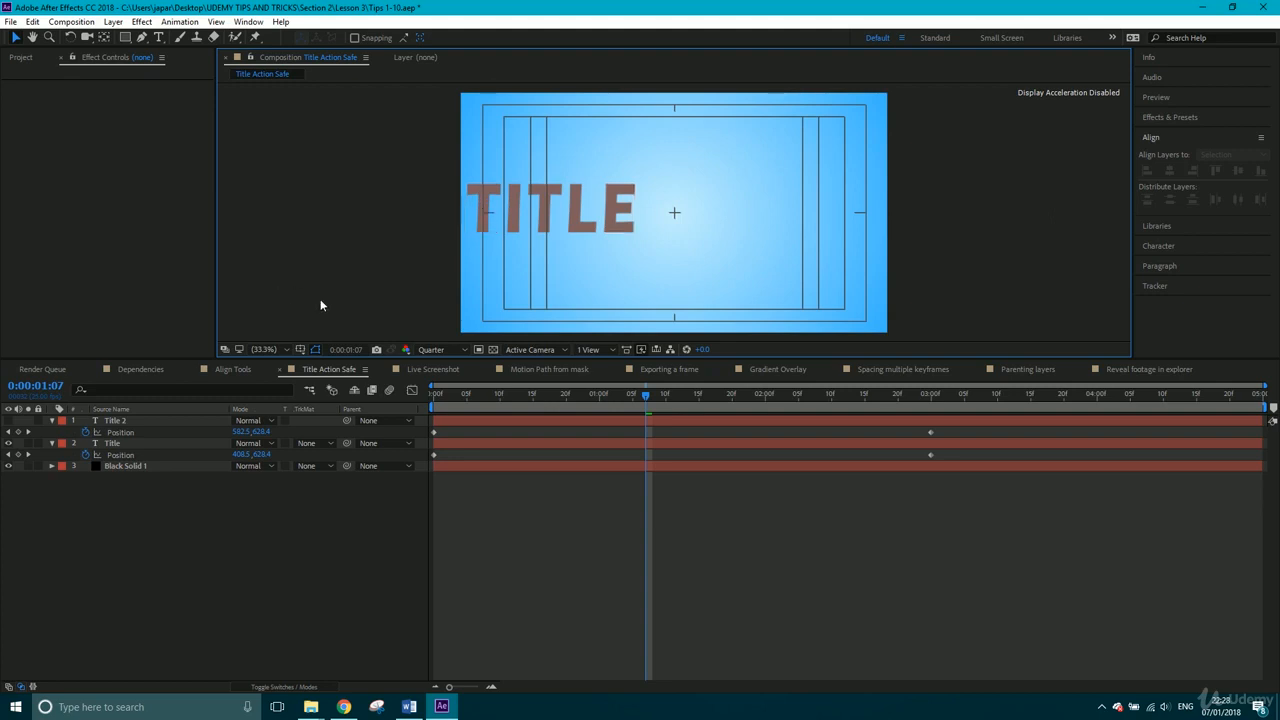
- Hide the Title layer and show the Title 2 layer to check its placement against the safe guides
click(8, 443)
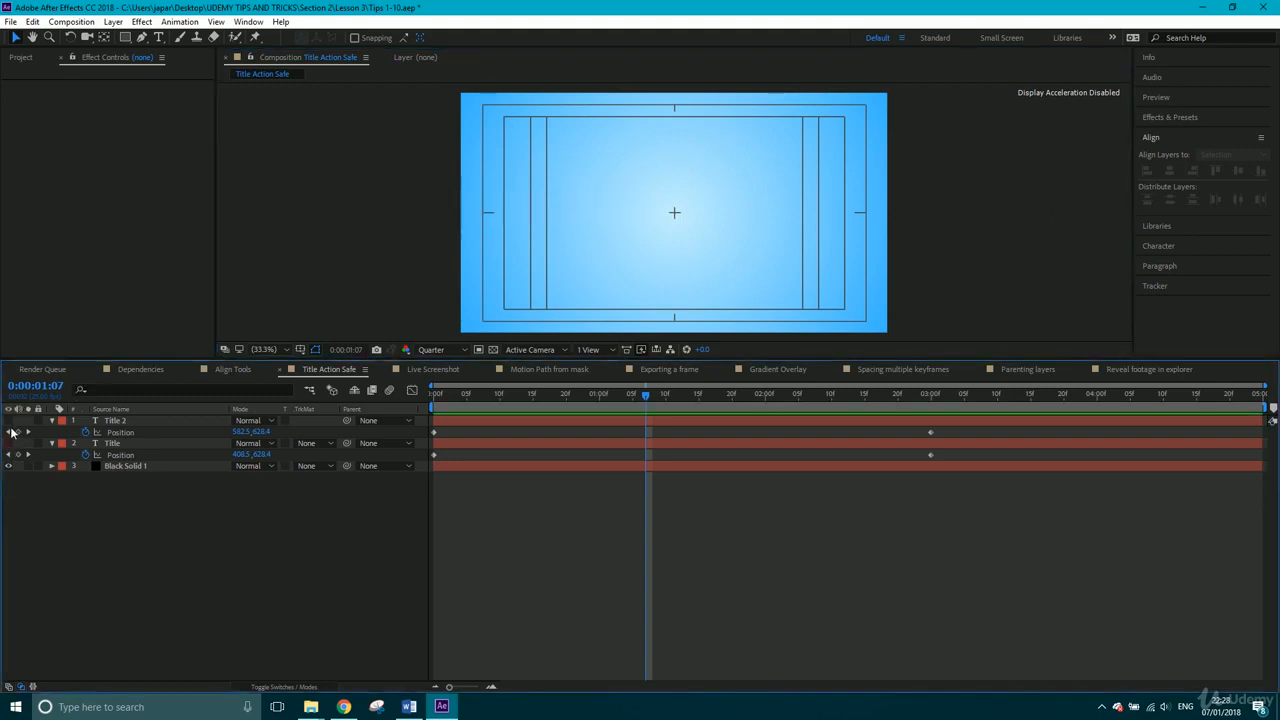
click(8, 420)
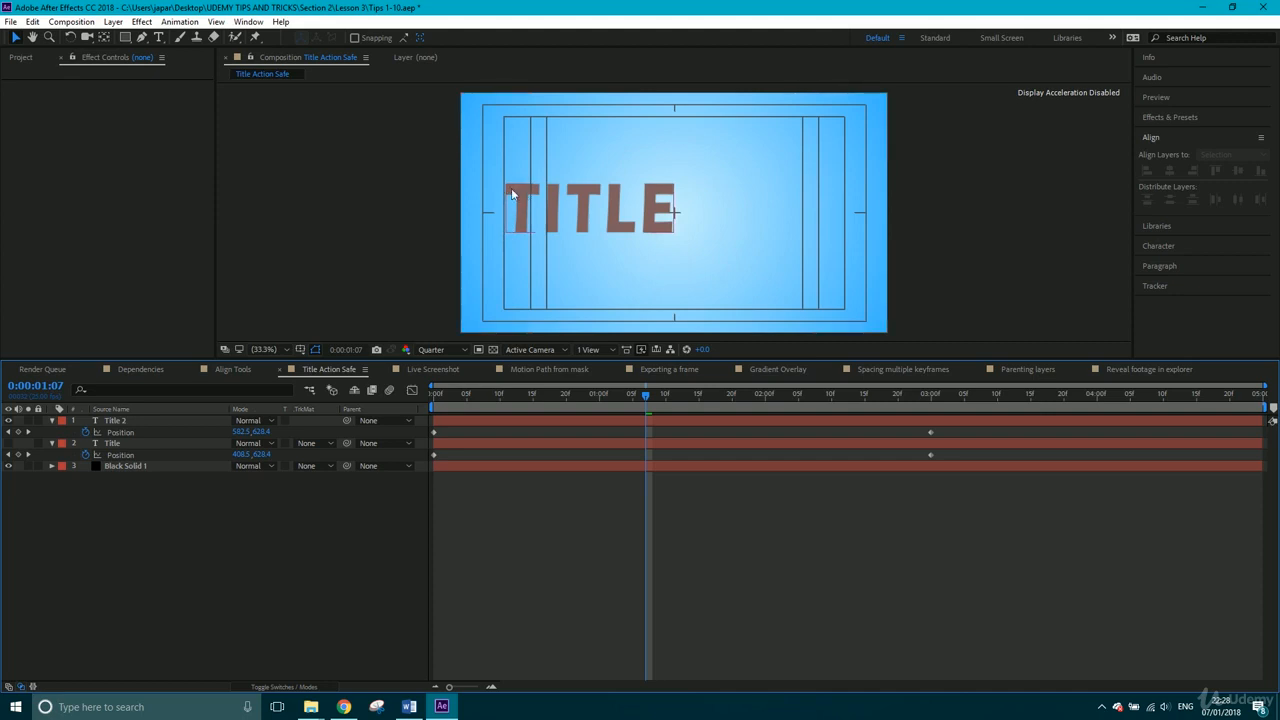
- Try moving the Title 2 text outside and back inside the title-safe boundary at 0:00:01:07
drag(511, 188, 499, 189)
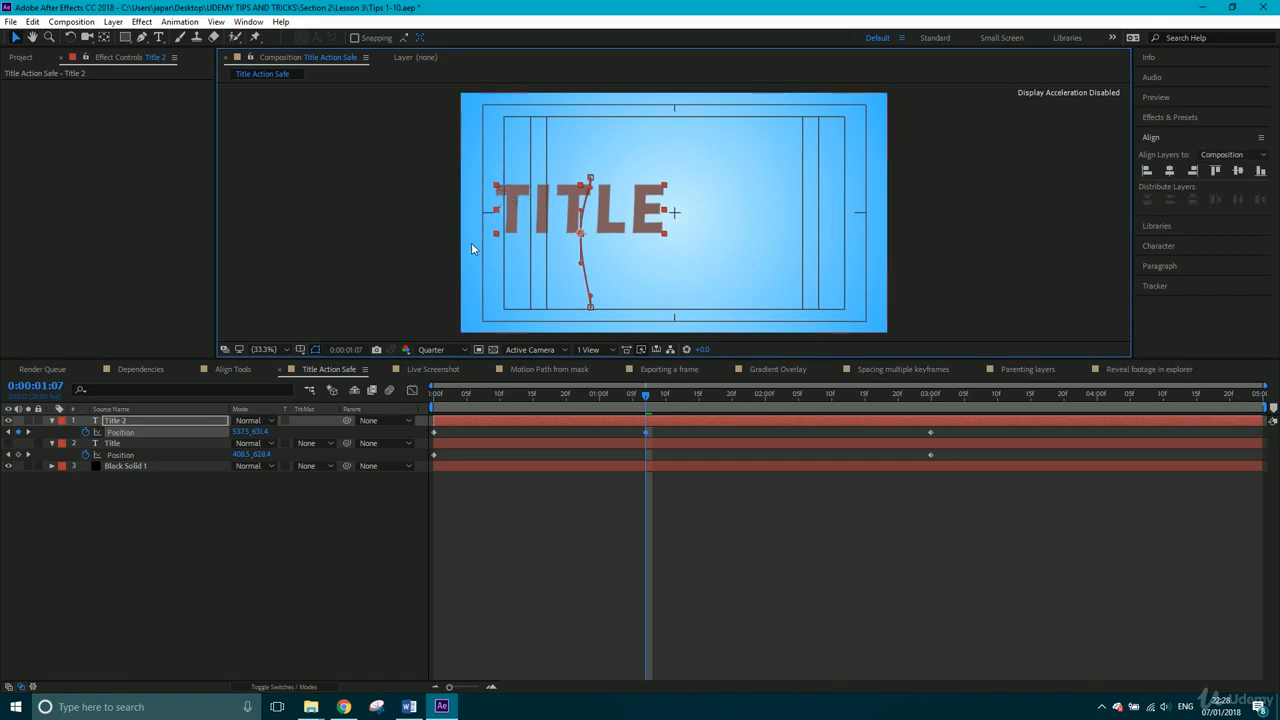
drag(492, 191, 535, 197)
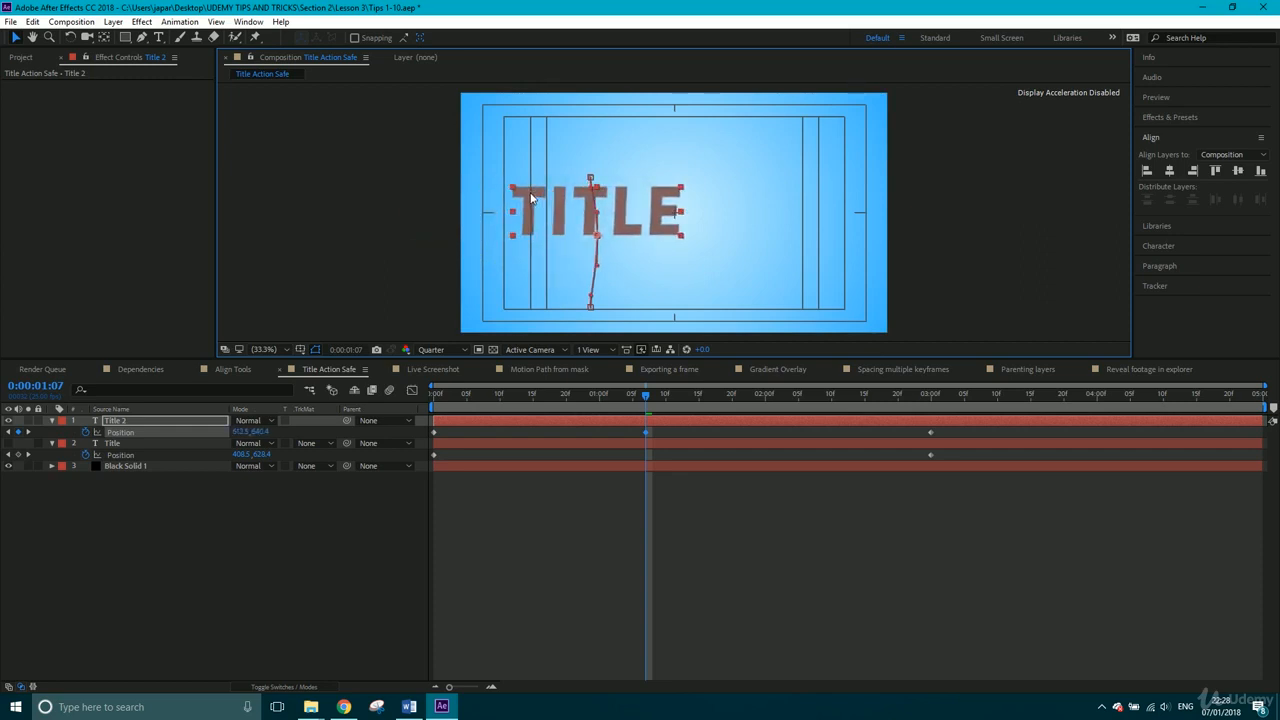
drag(532, 197, 528, 199)
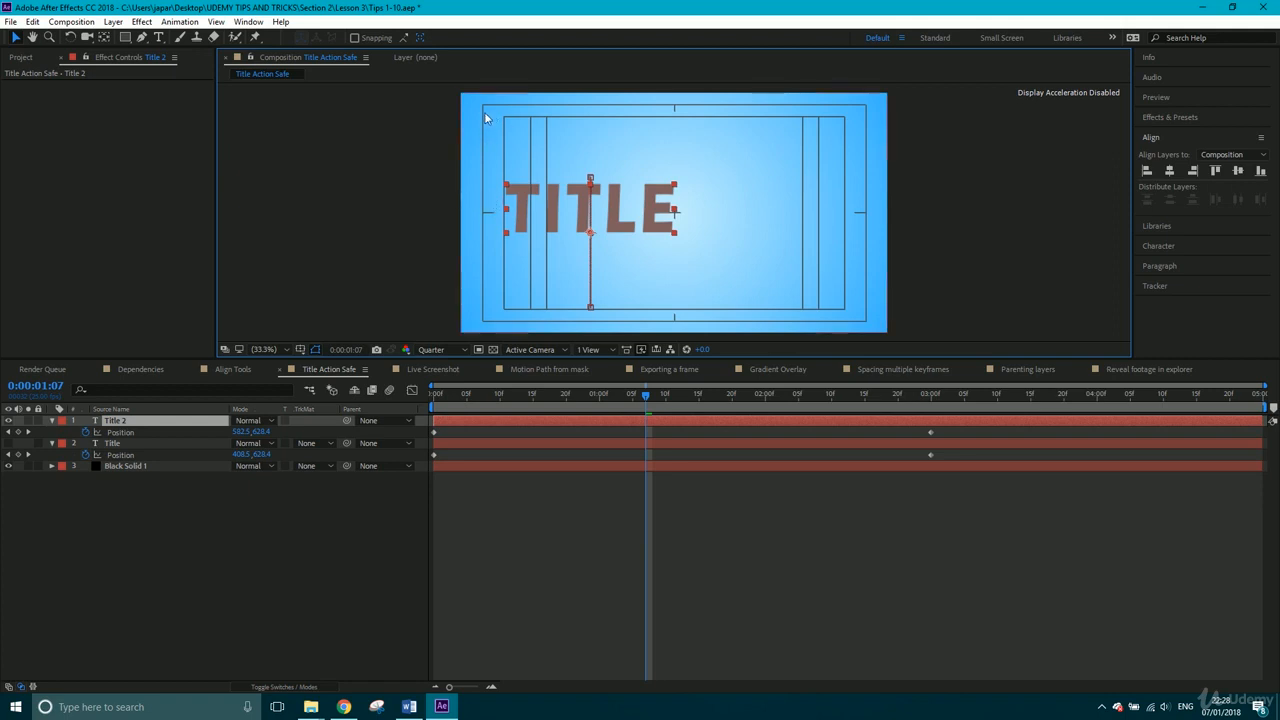
- Try placing the Title 2 text at the action-safe edge and back at the title-safe edge, and undo the moves
drag(521, 185, 499, 170)
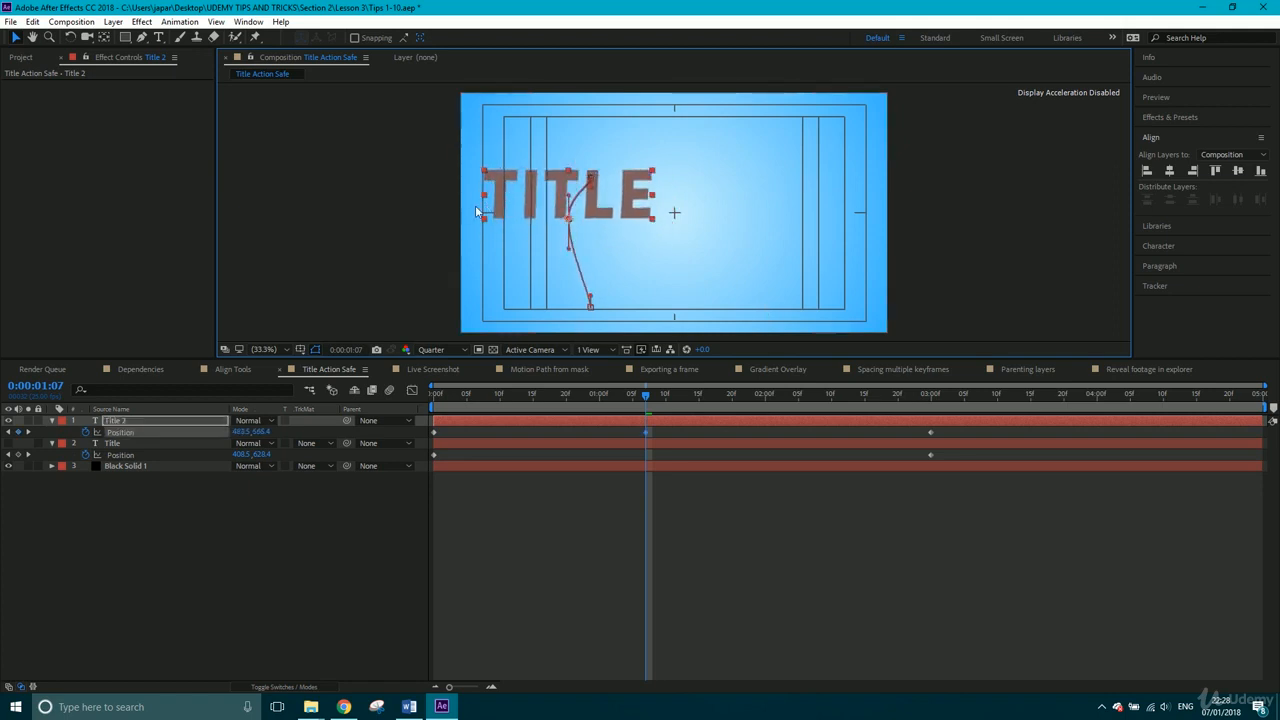
drag(488, 198, 507, 173)
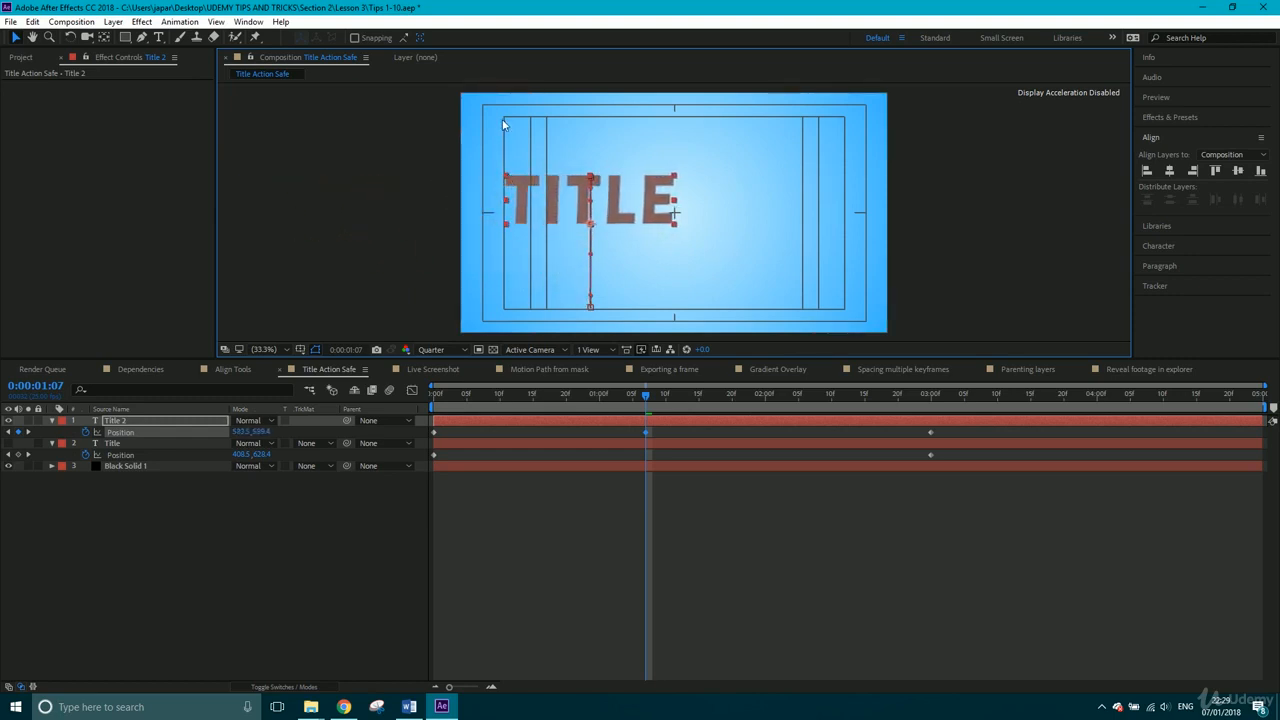
key(ctrl+z)
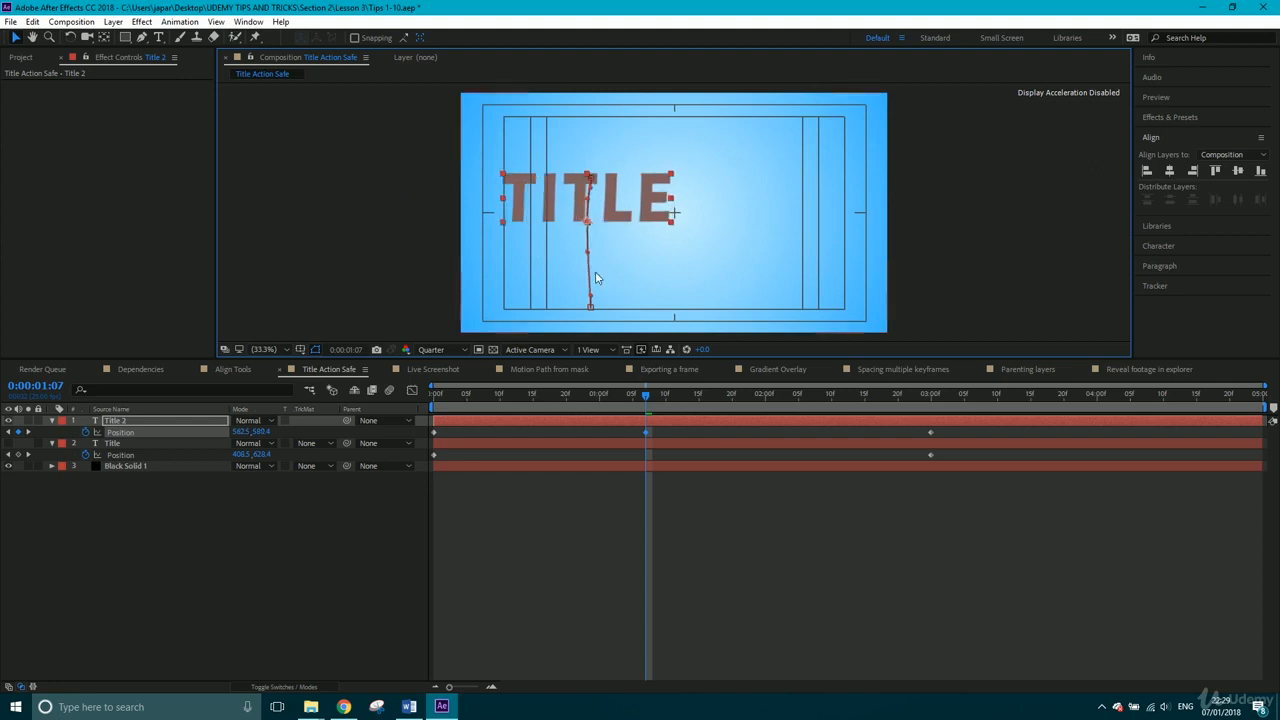
key(ctrl+z)
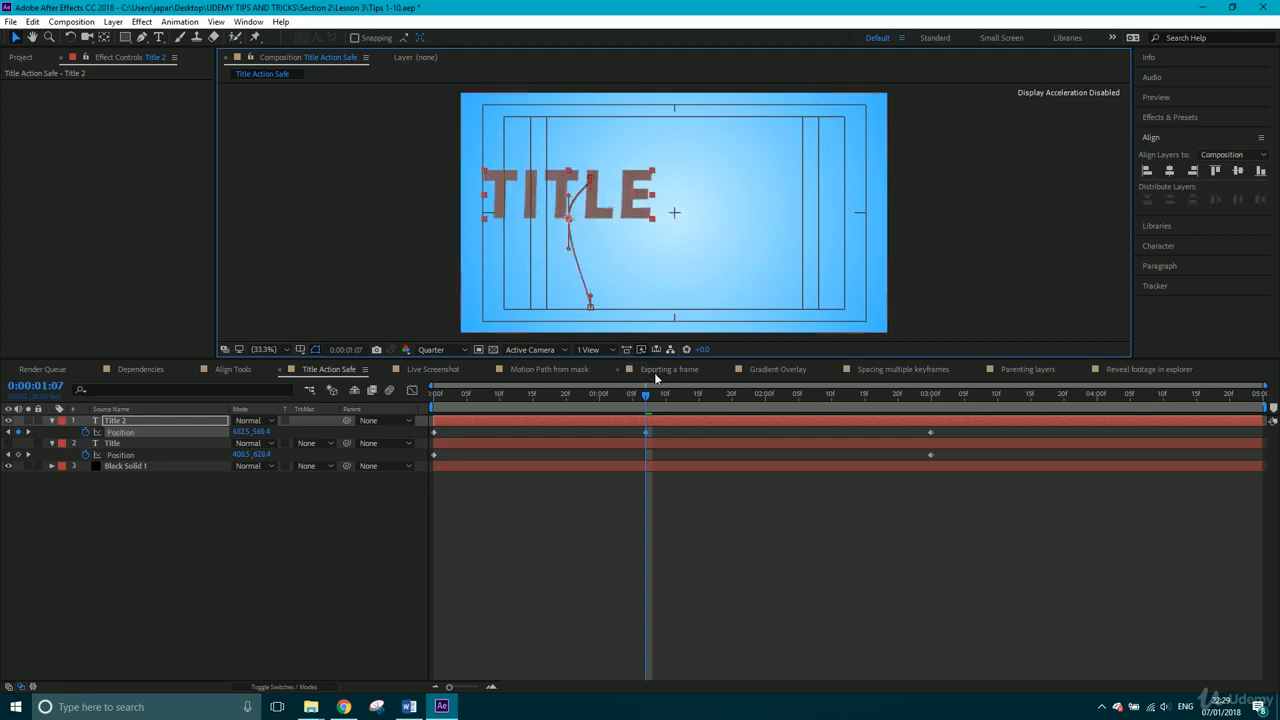
key(ctrl+z)
- Scrub through the animation while alternating the visibility of Title and Title 2 to compare their placement, leaving only Title 2 shown
drag(646, 394, 885, 425)
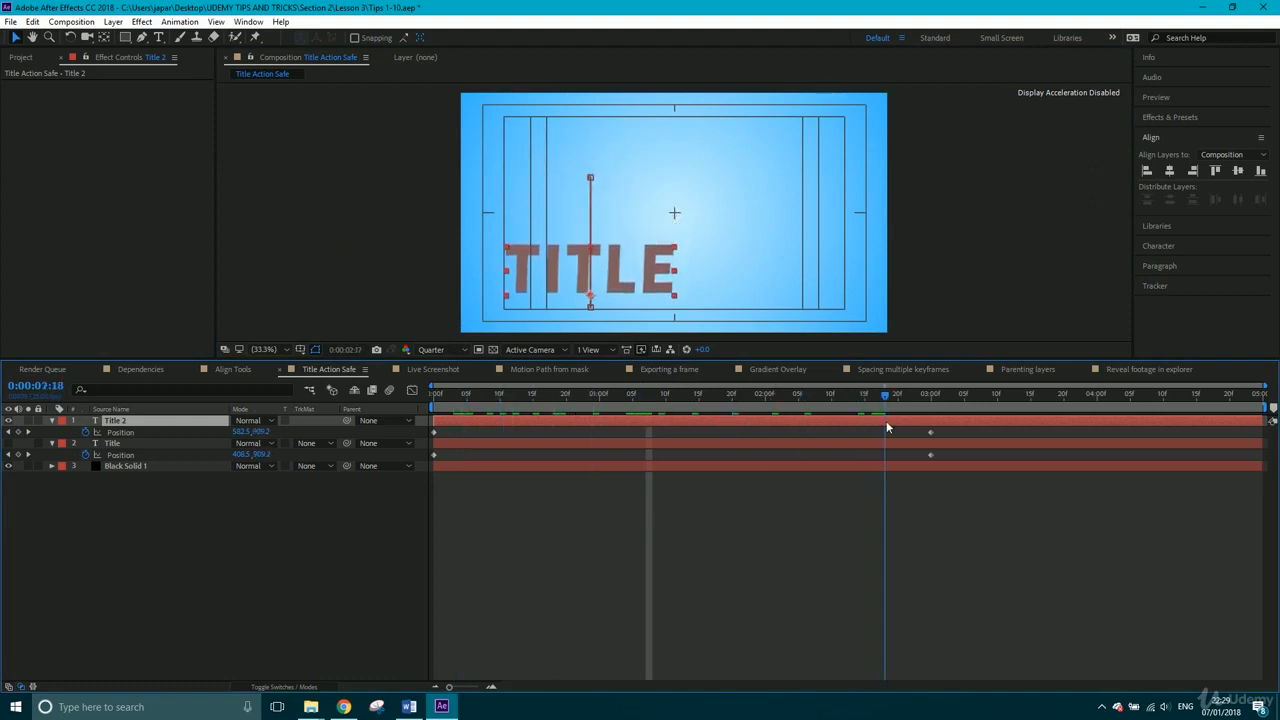
click(8, 443)
click(8, 421)
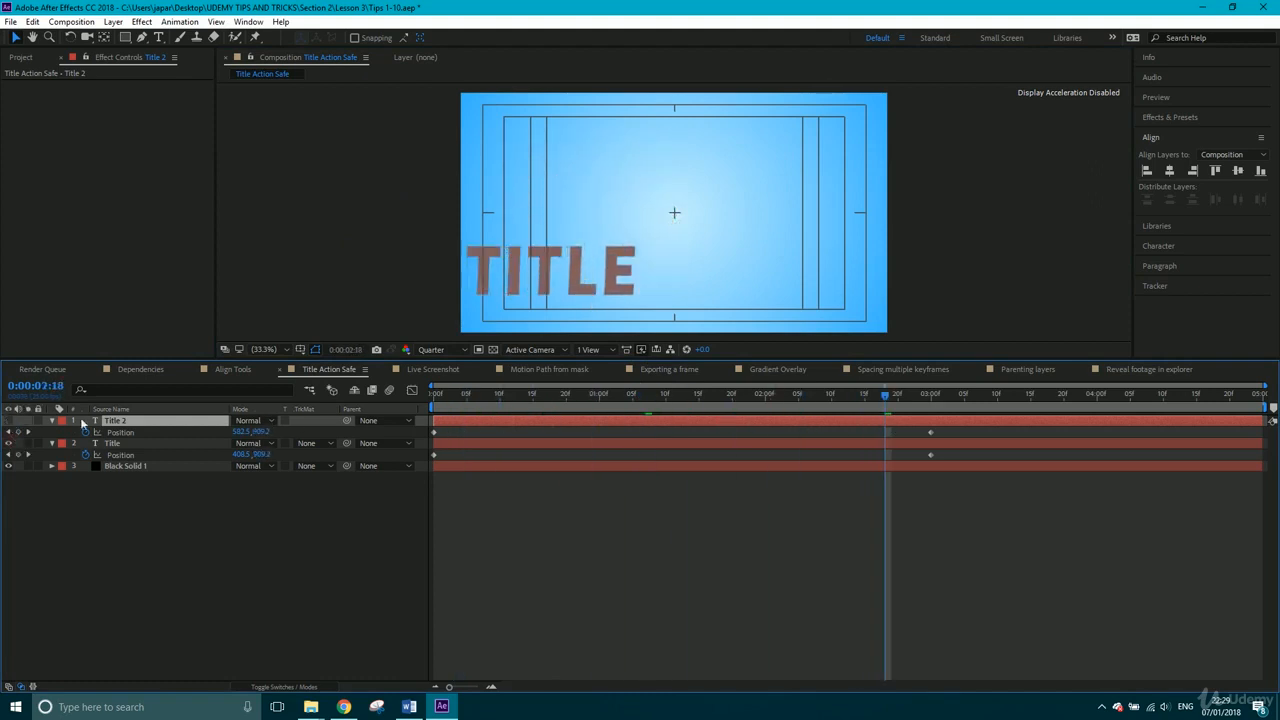
drag(467, 397, 666, 391)
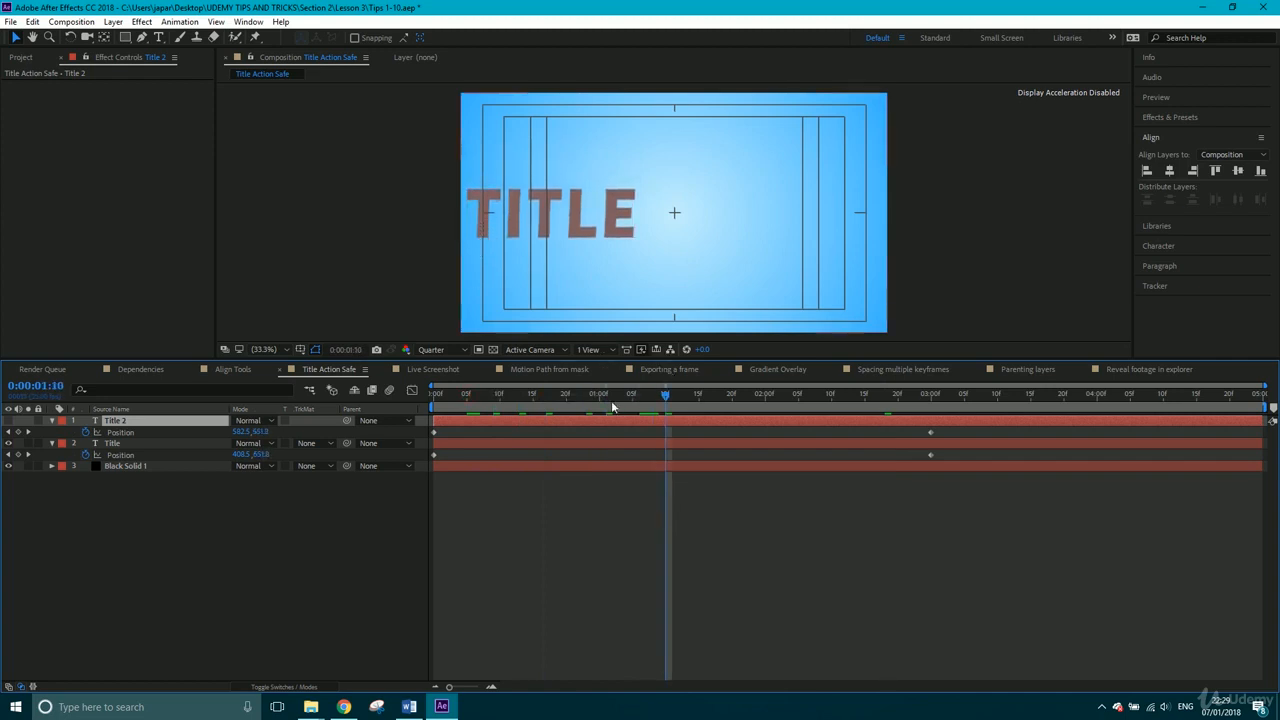
click(8, 421)
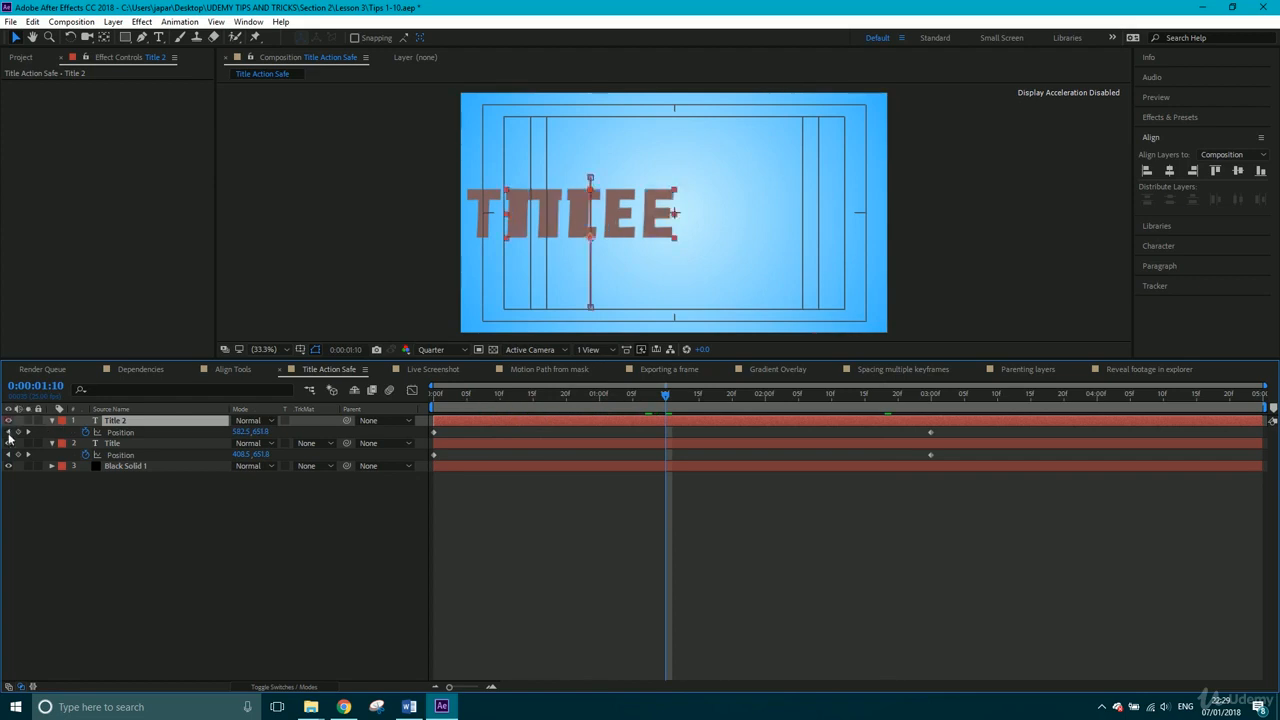
click(8, 443)
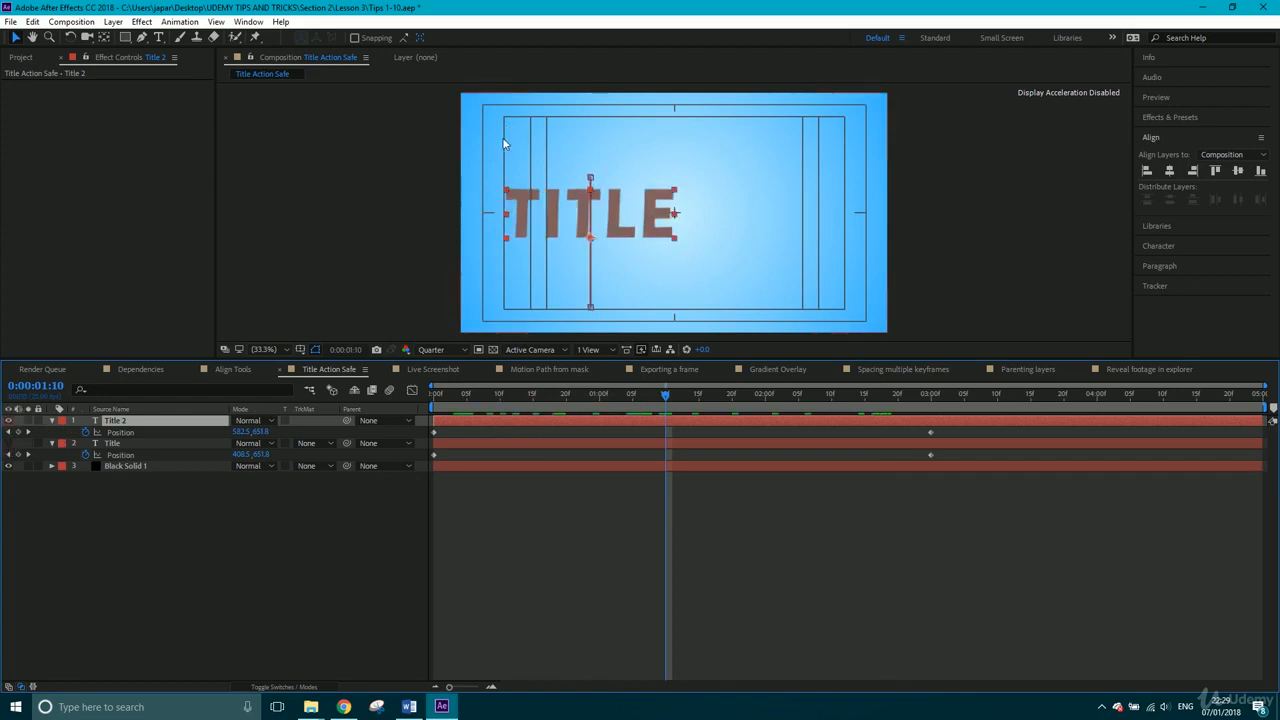
- Turn off the Title/Action Safe guides and deselect the Title 2 layer
click(301, 350)
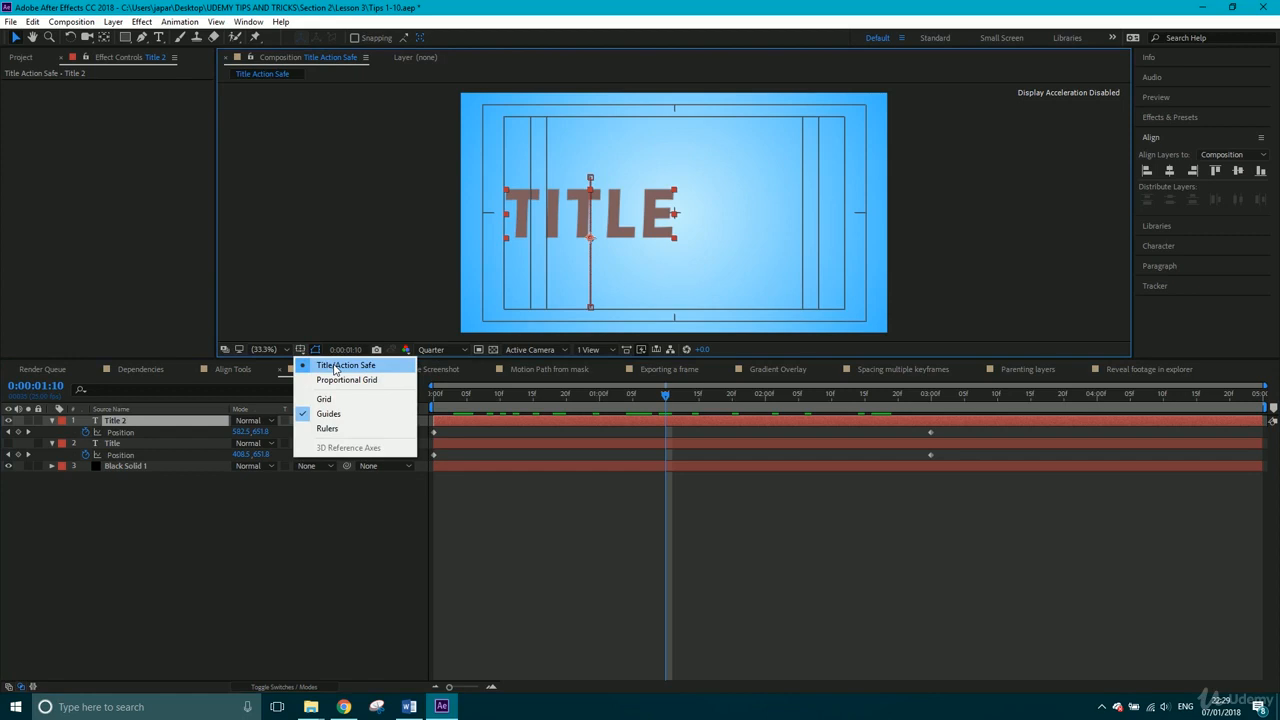
click(335, 367)
click(313, 530)
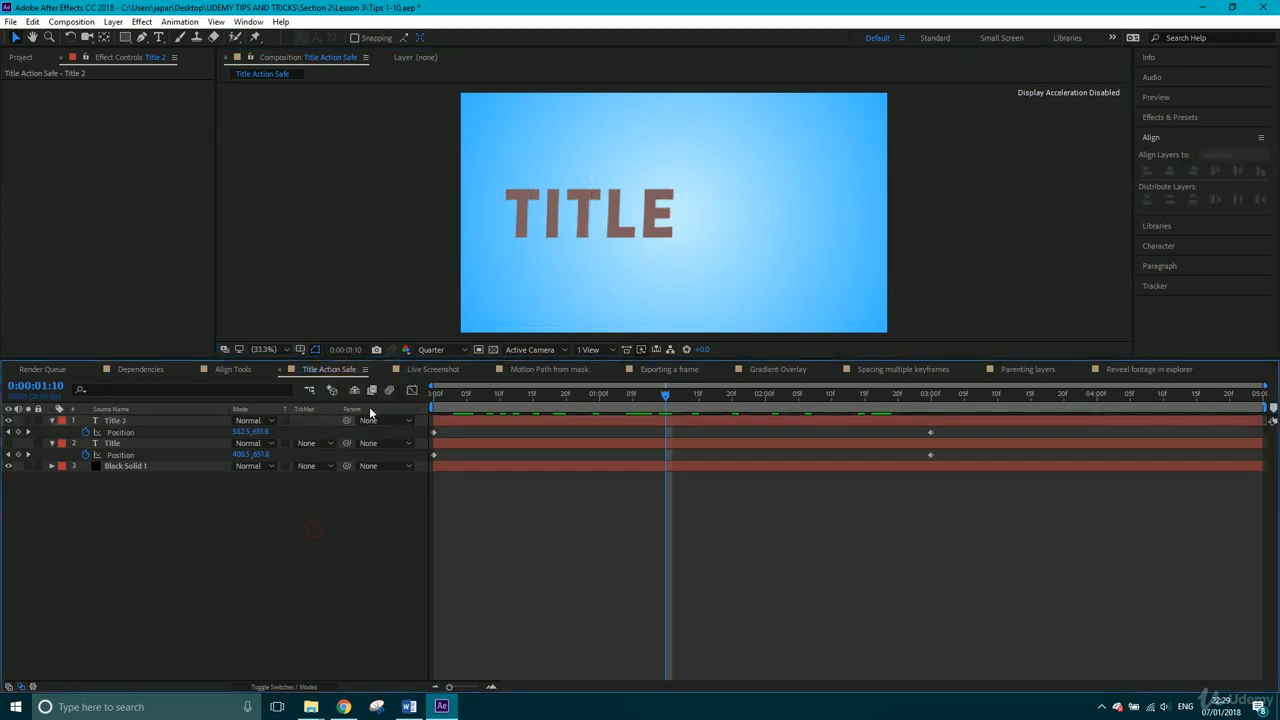
- Switch to the Live Screenshot composition and view the Gradient Ramp End Color of Black Solid 2 without changing it
click(444, 372)
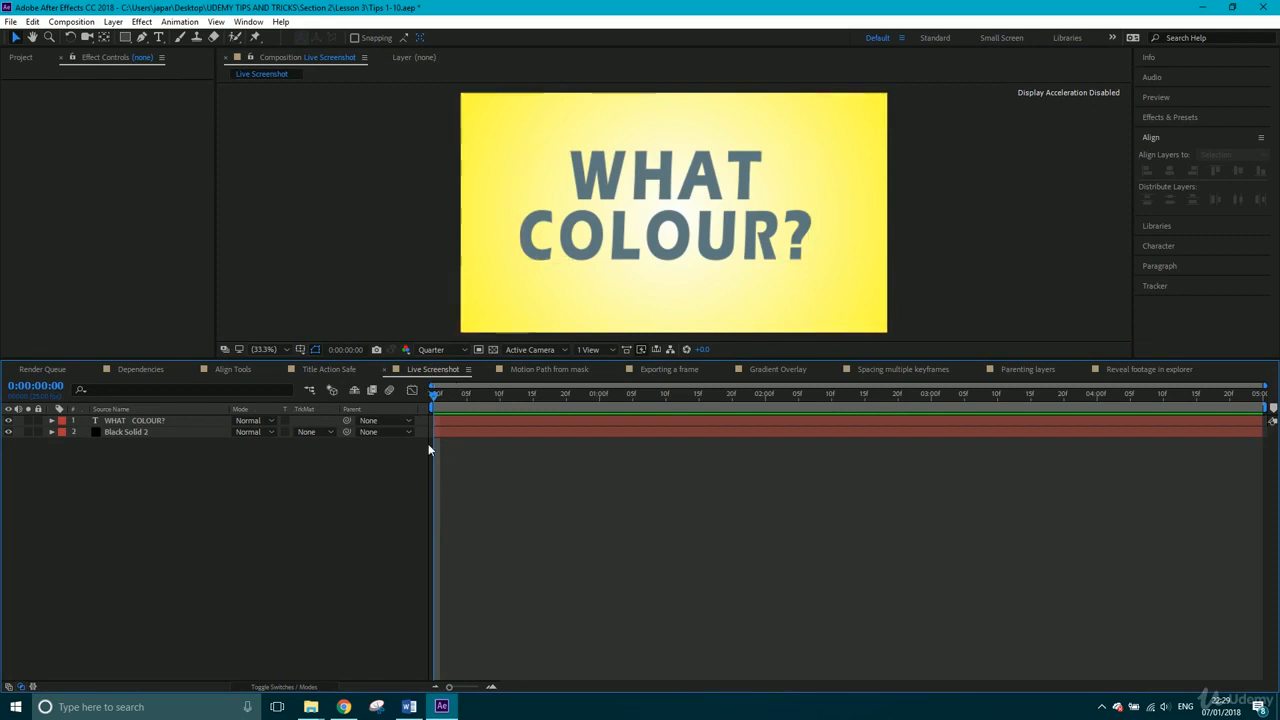
click(139, 432)
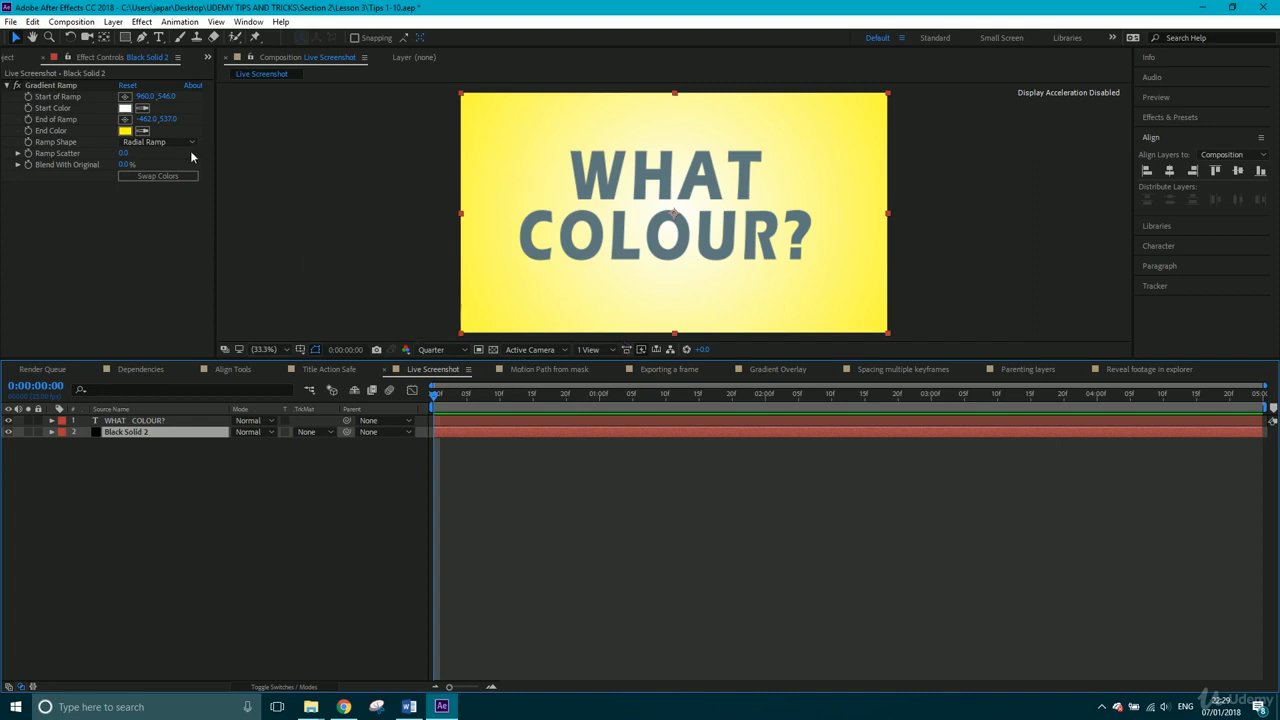
click(124, 130)
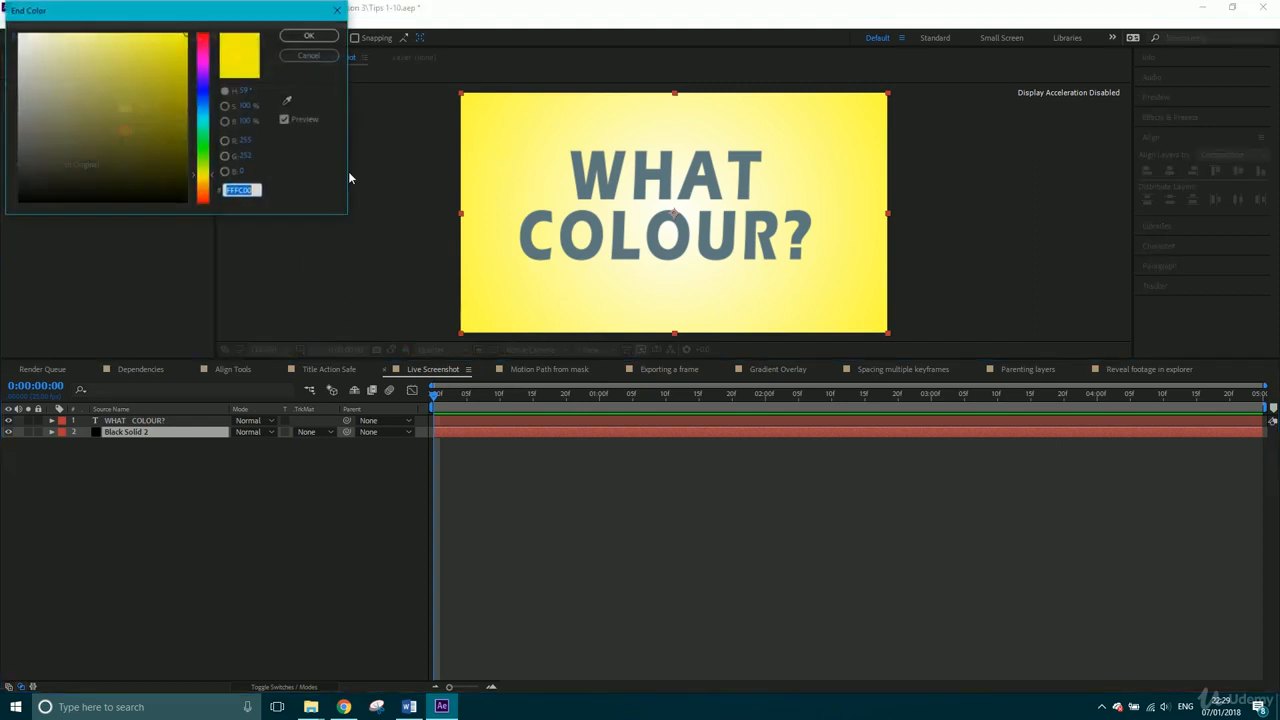
click(311, 56)
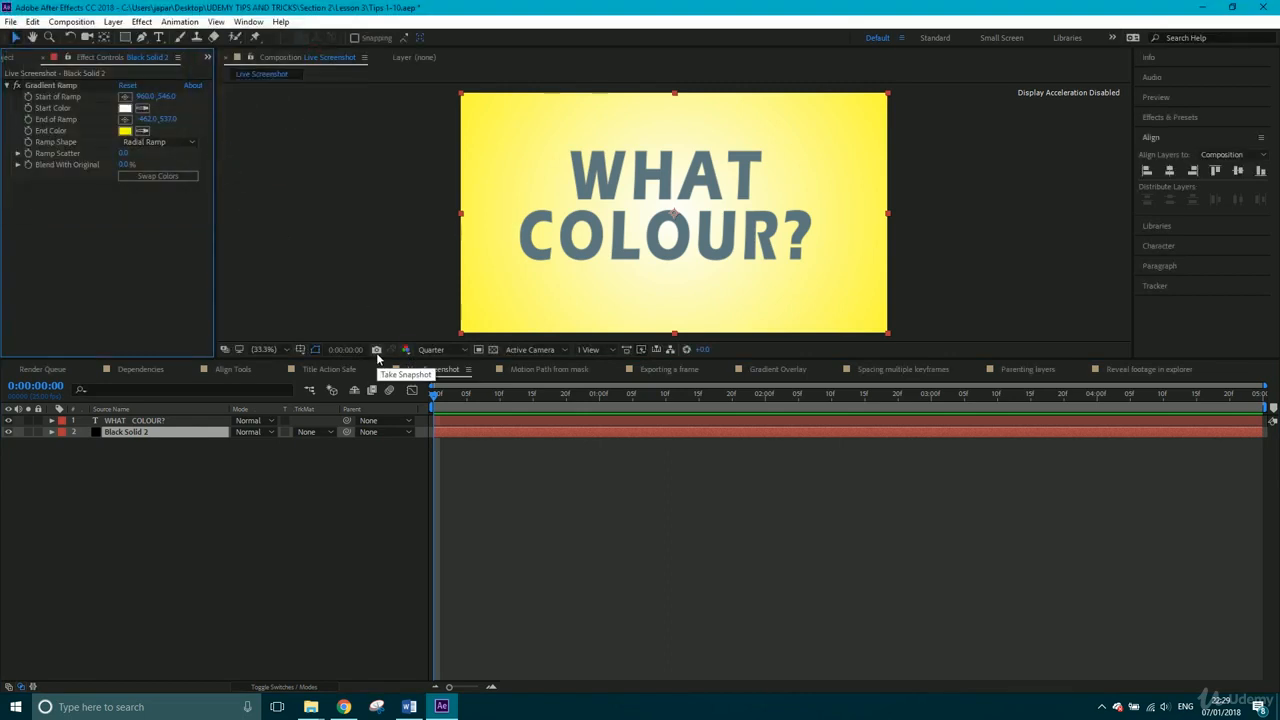
- Take a snapshot of the yellow composition frame and display the stored snapshot
click(379, 351)
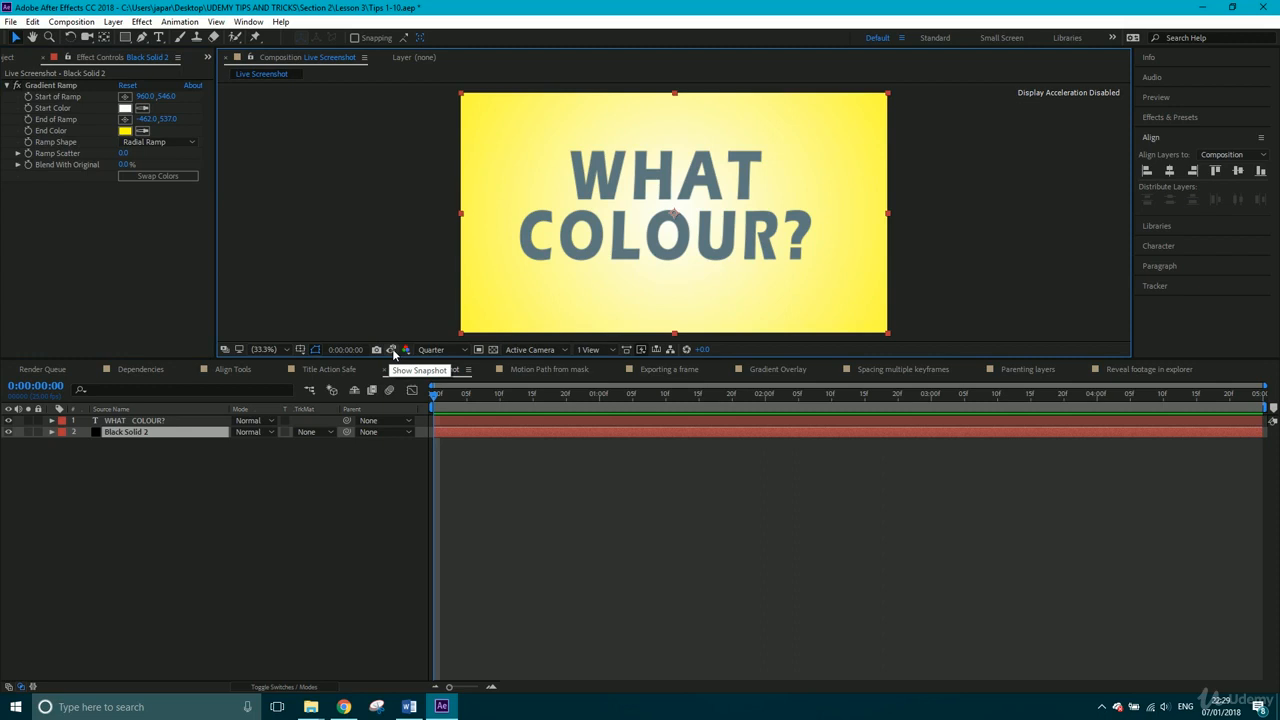
click(394, 353)
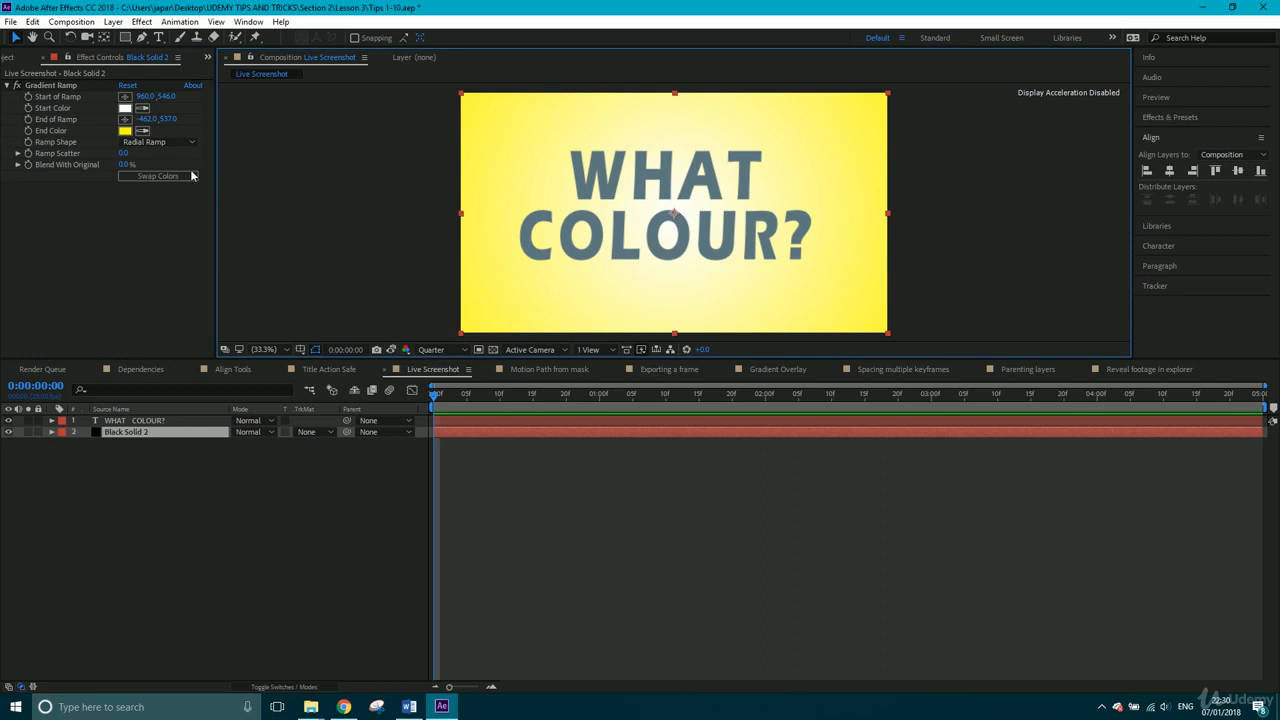
- Set the Gradient Ramp End Color on Black Solid 2 to blue, 00AEFF
click(124, 133)
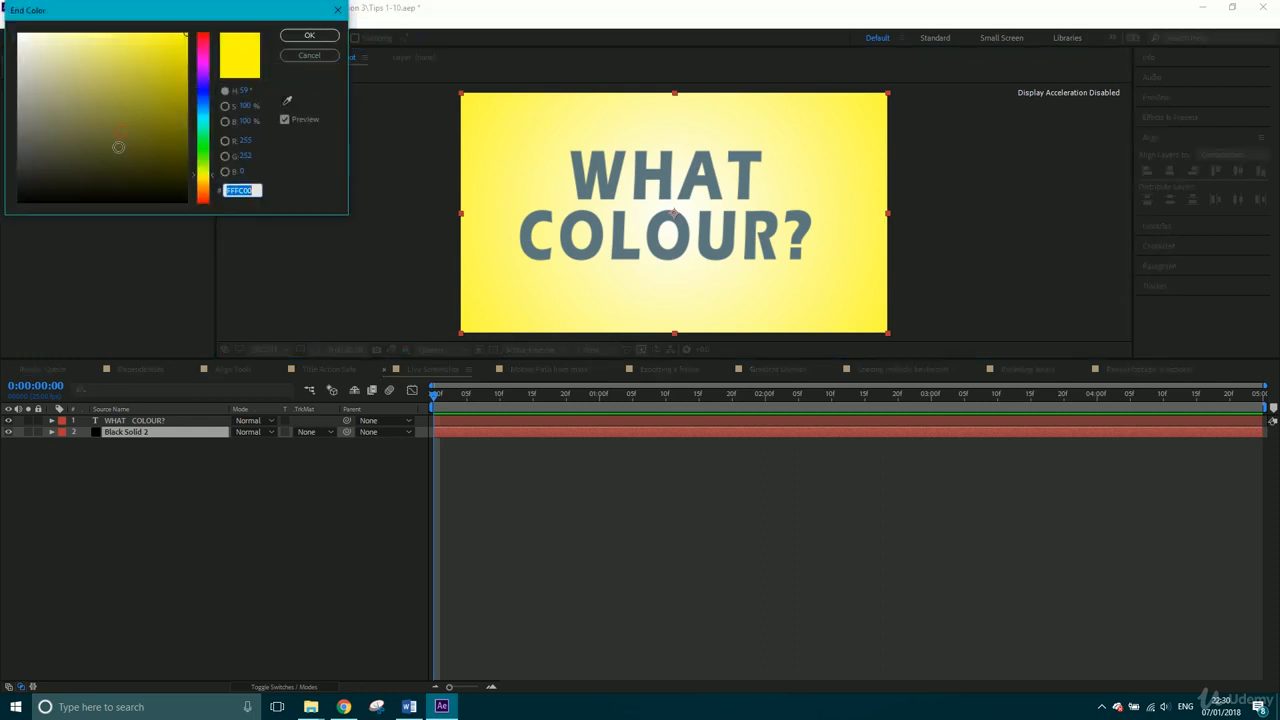
click(204, 108)
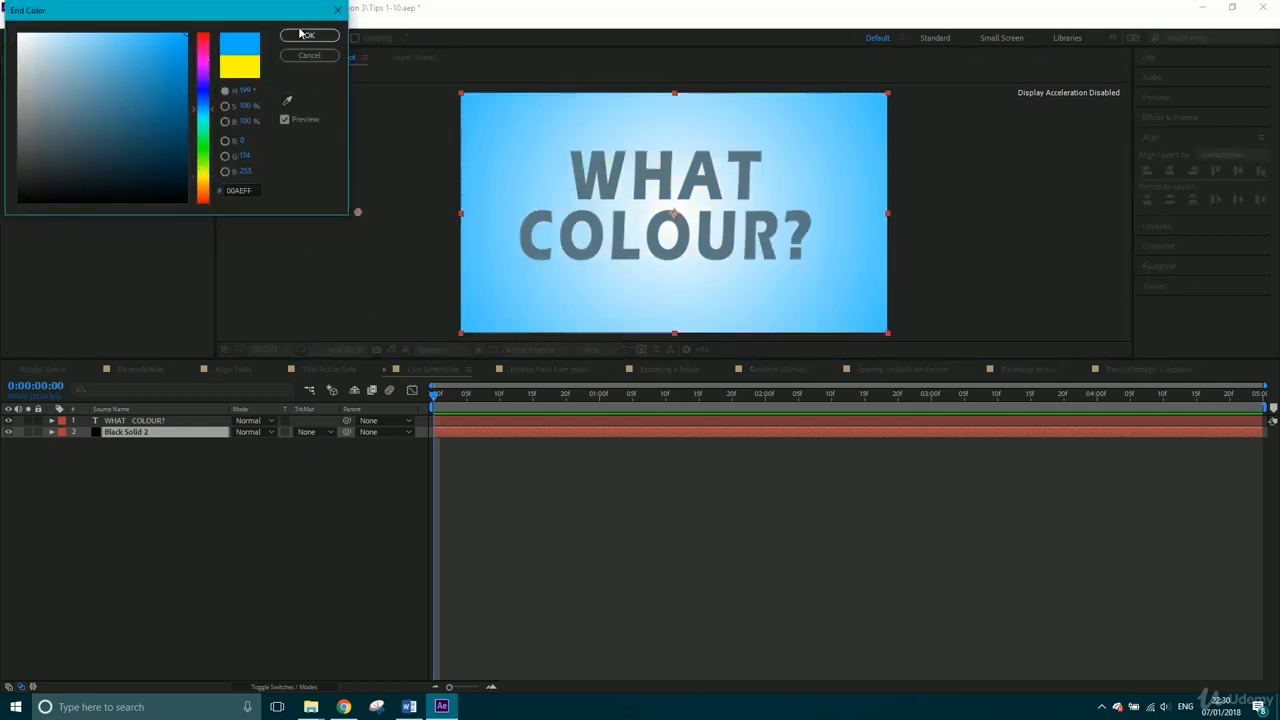
click(300, 34)
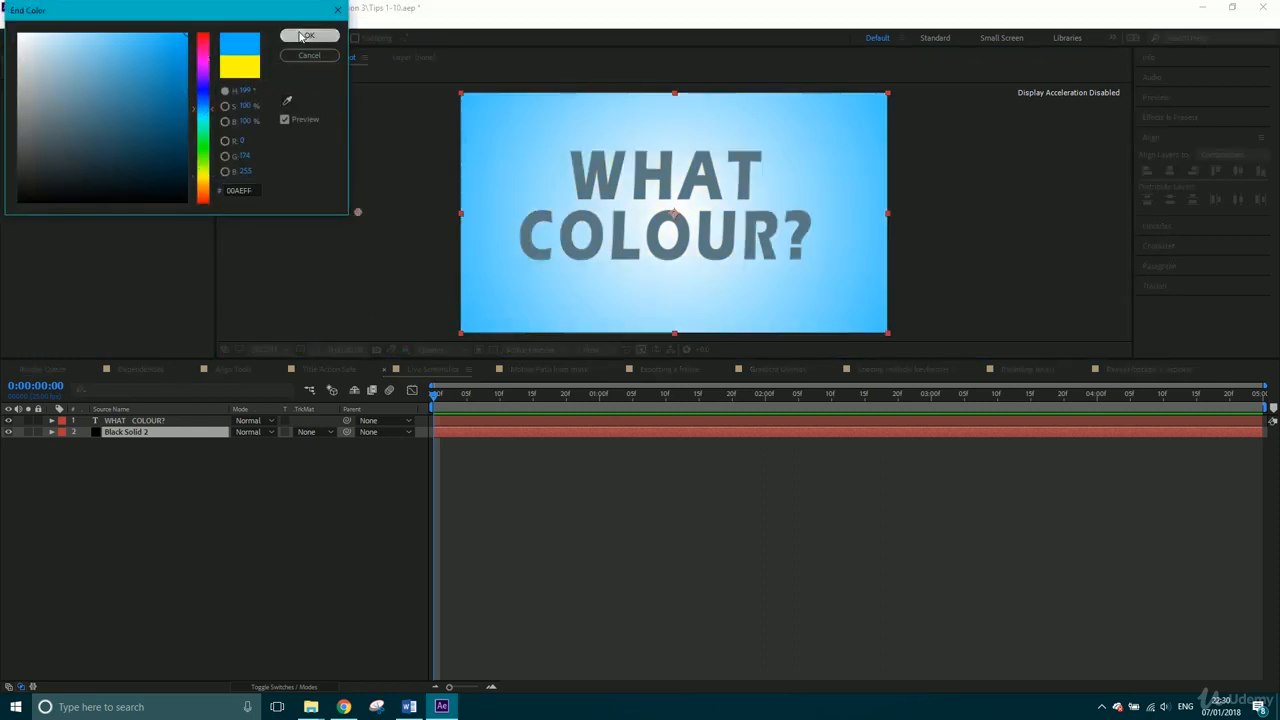
- Compare the blue background with the stored snapshot several times, and undo the blue End Color change
click(391, 350)
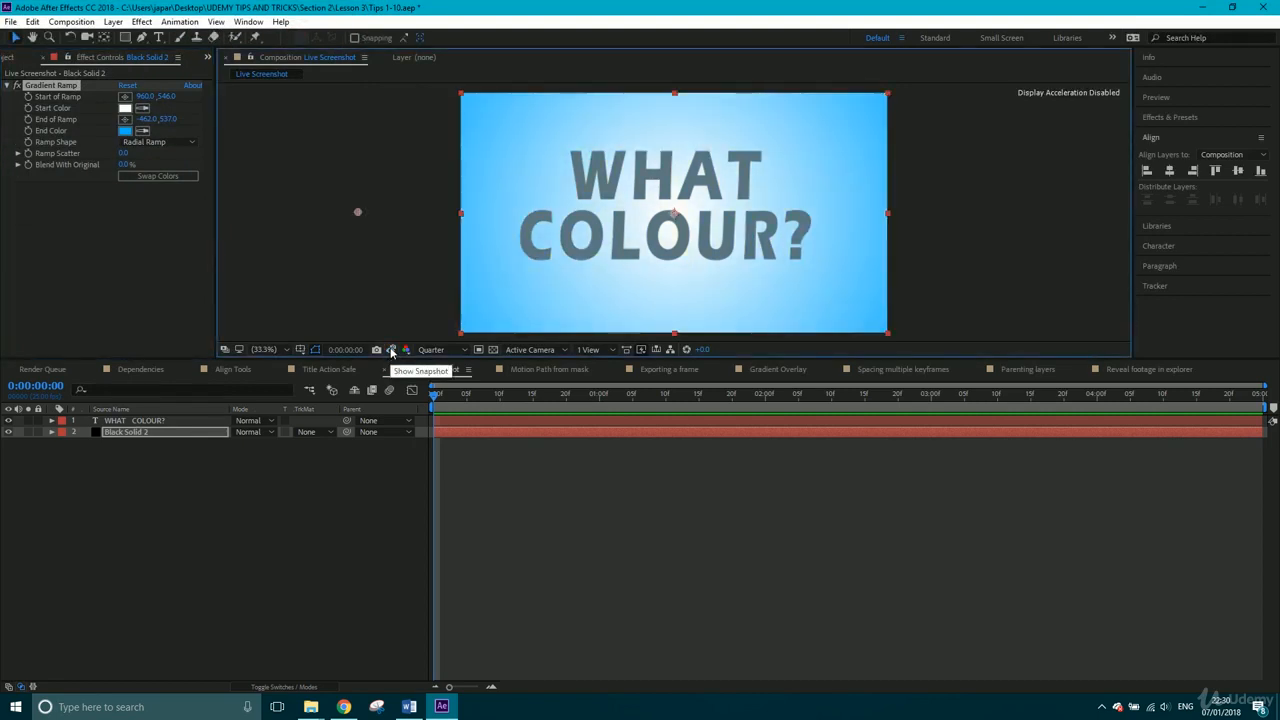
click(391, 350)
click(391, 350)
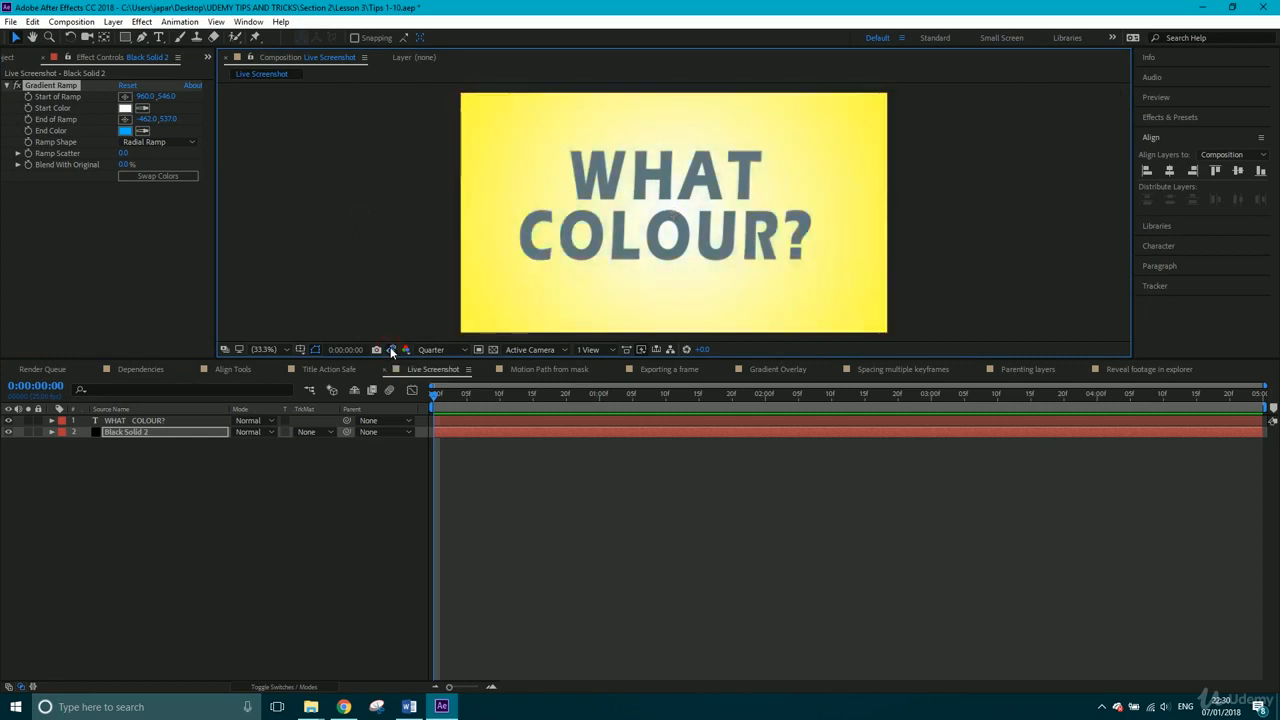
click(391, 350)
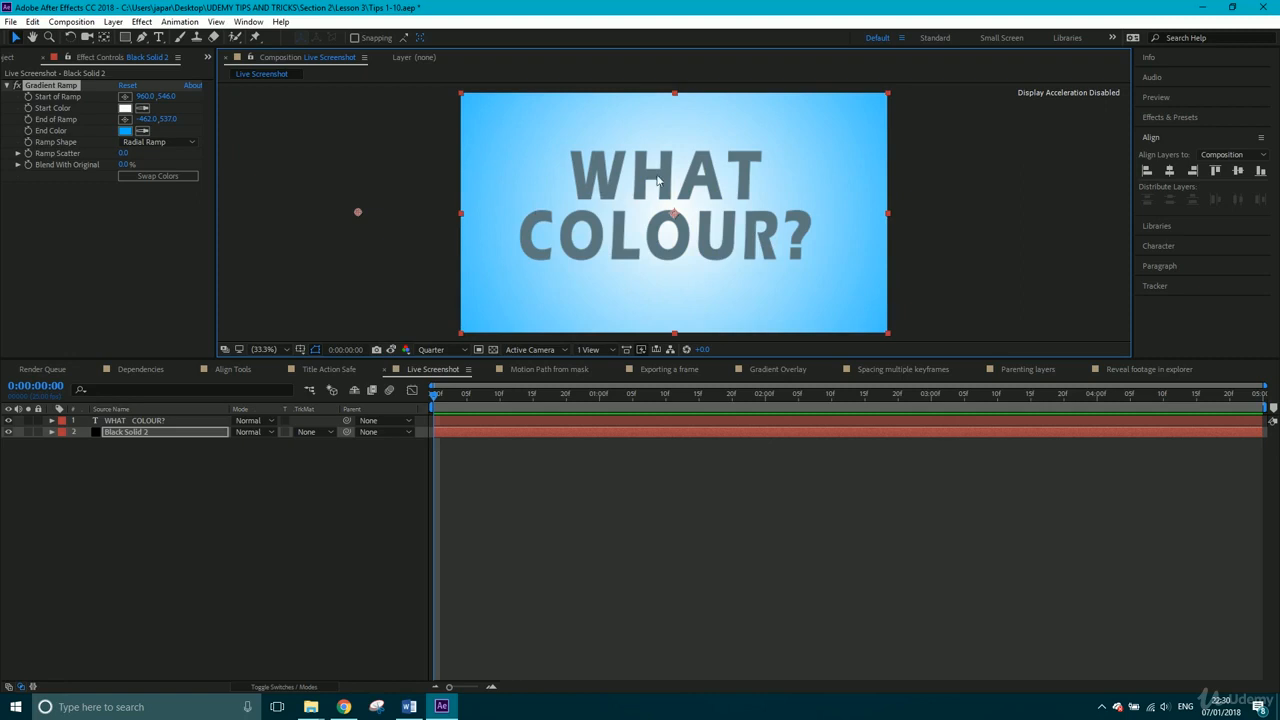
click(392, 349)
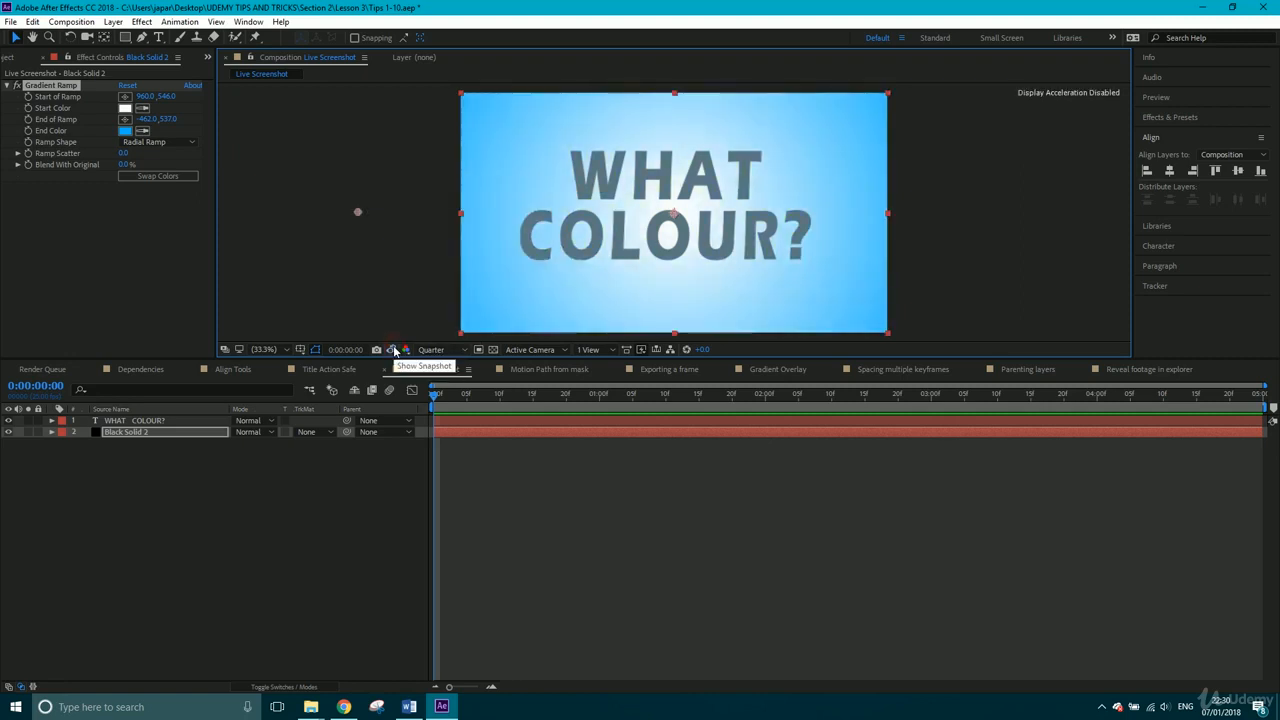
key(ctrl+z)
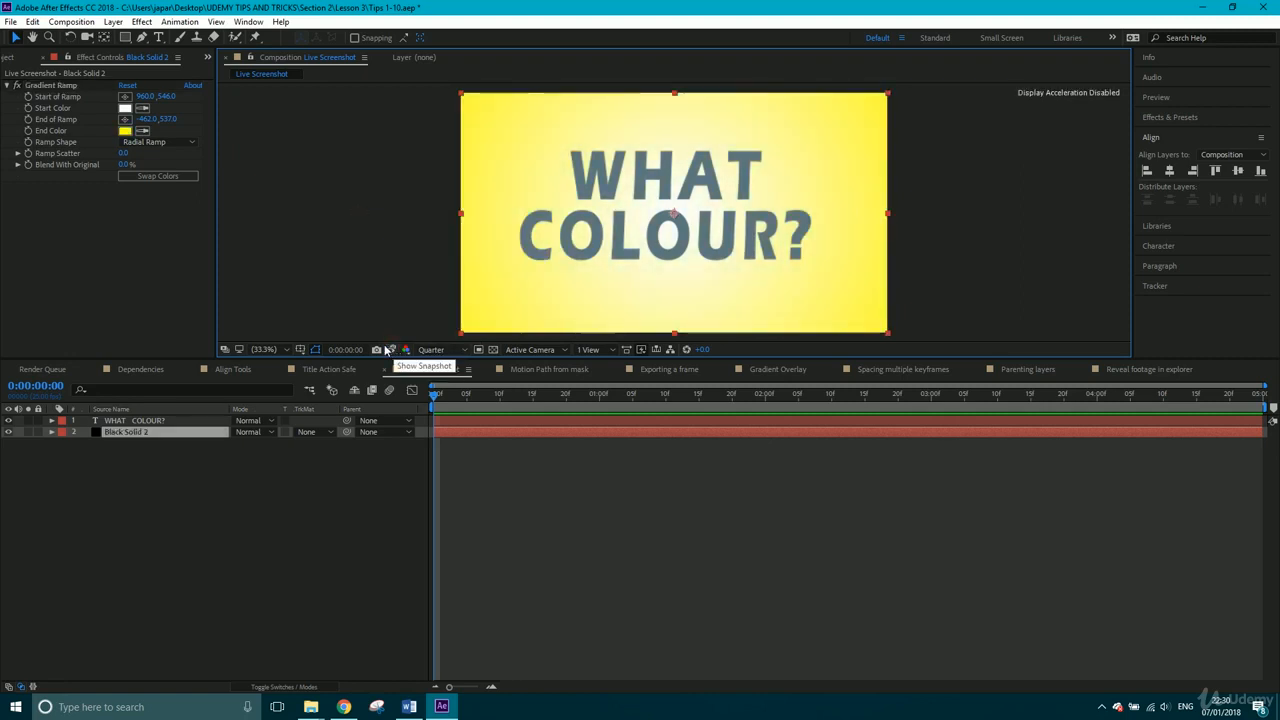
- Set the Gradient Ramp End Color on Black Solid 2 to red
click(124, 130)
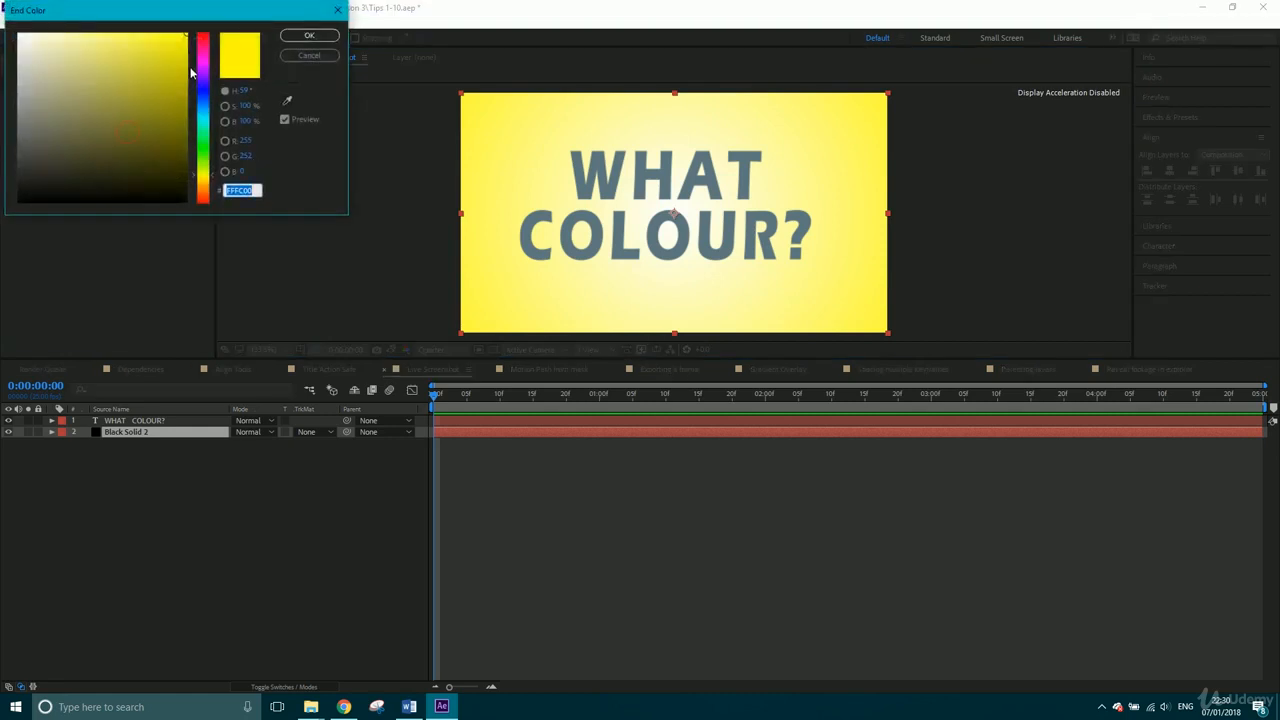
drag(191, 72, 194, 40)
click(309, 35)
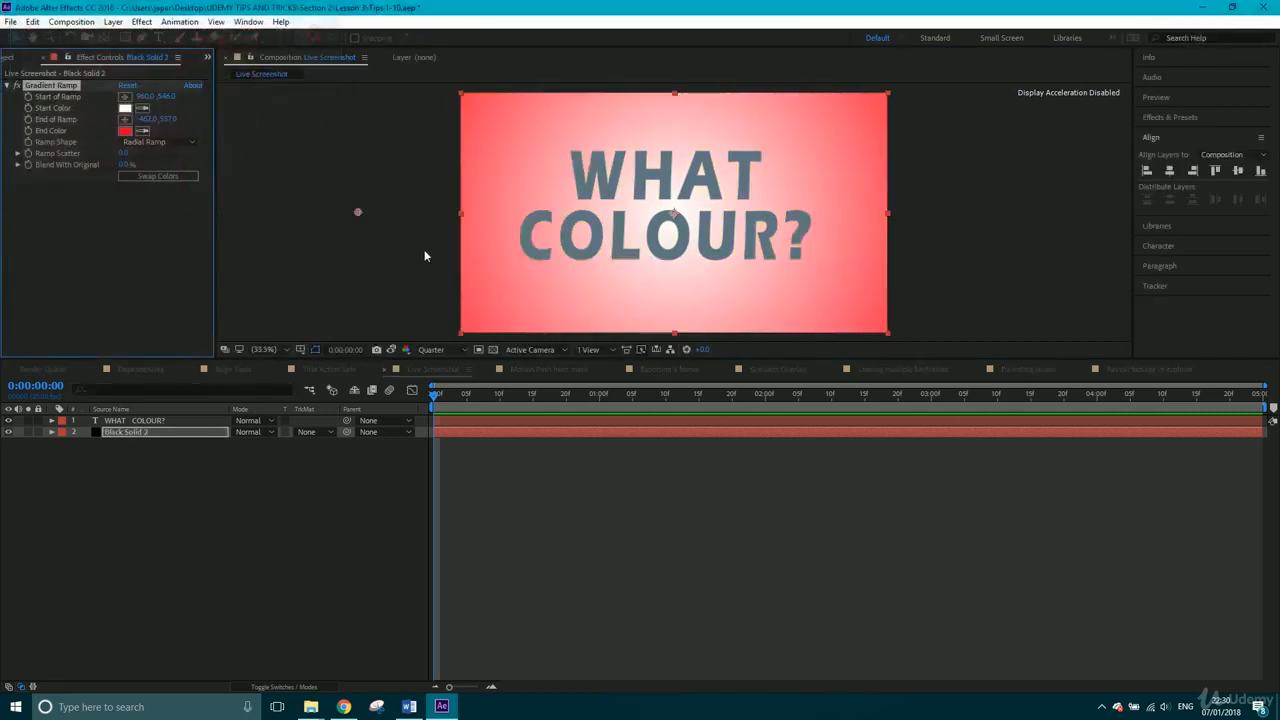
- Compare the red background with the stored snapshot, and undo the red End Color change
click(391, 349)
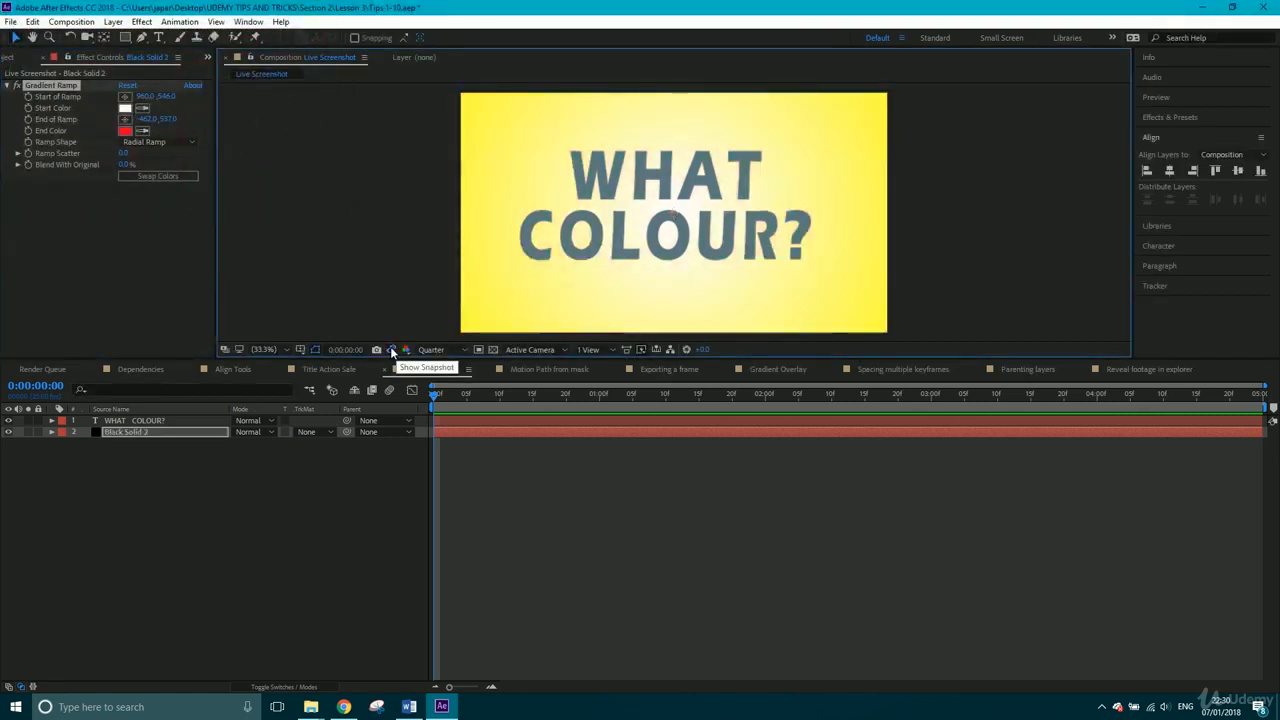
click(390, 349)
click(389, 349)
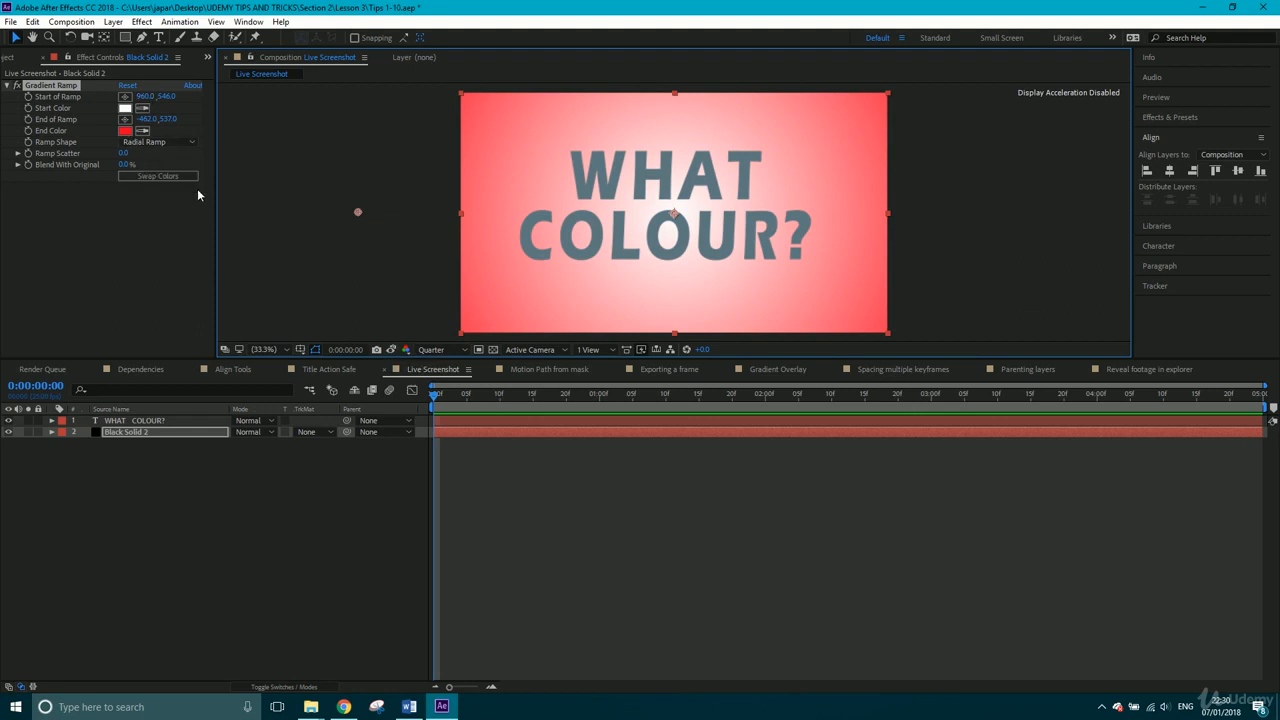
key(ctrl+z)
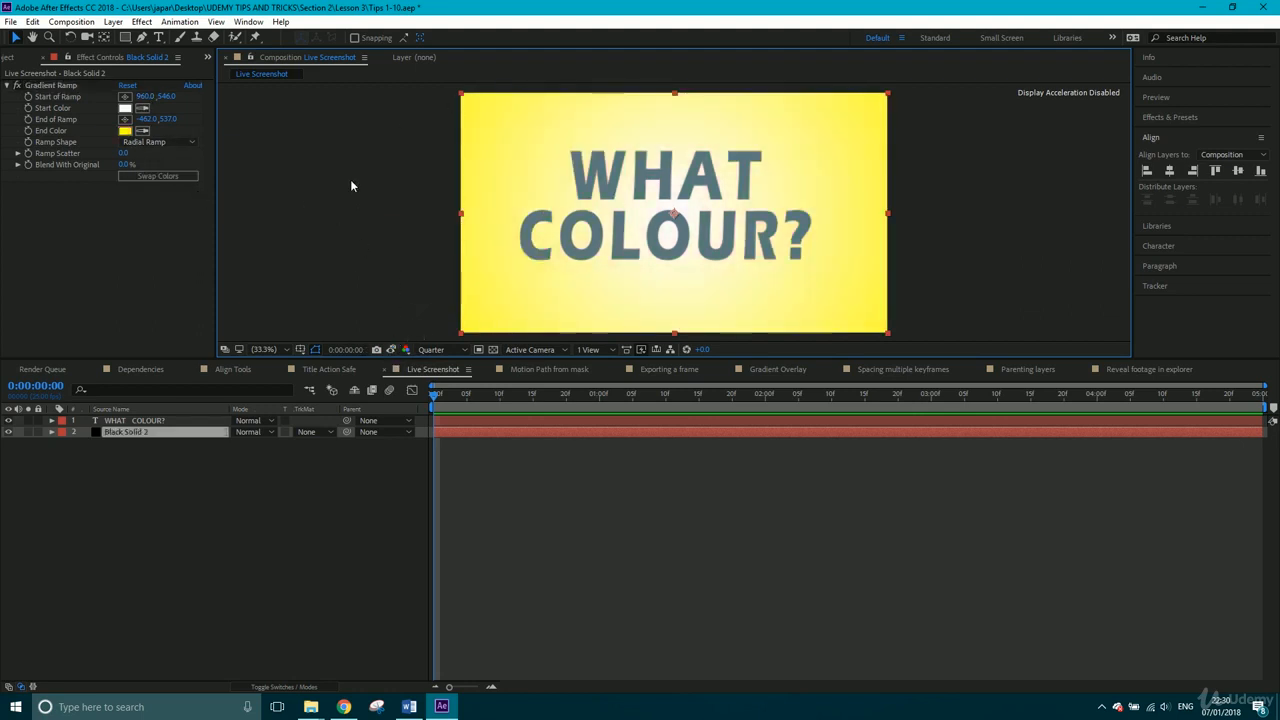
- Purge all memory and the disk cache, confirming deletion of the cached files
click(33, 22)
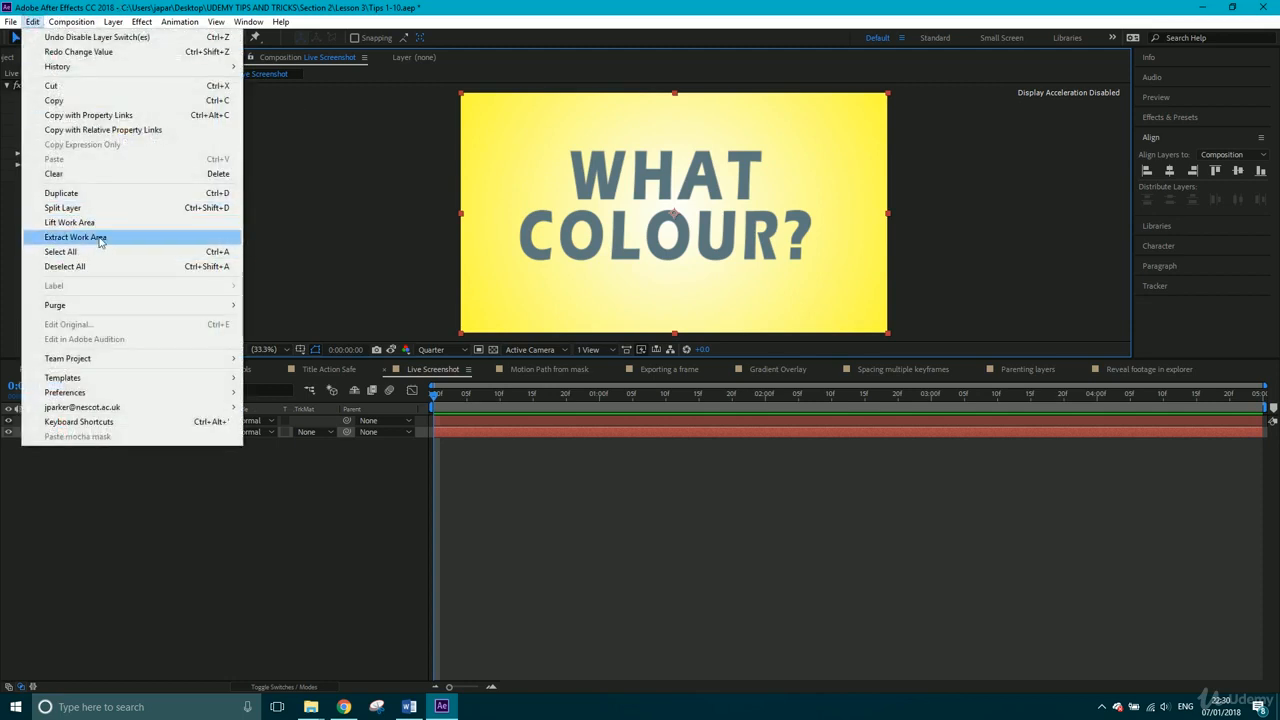
mouse_move(77, 306)
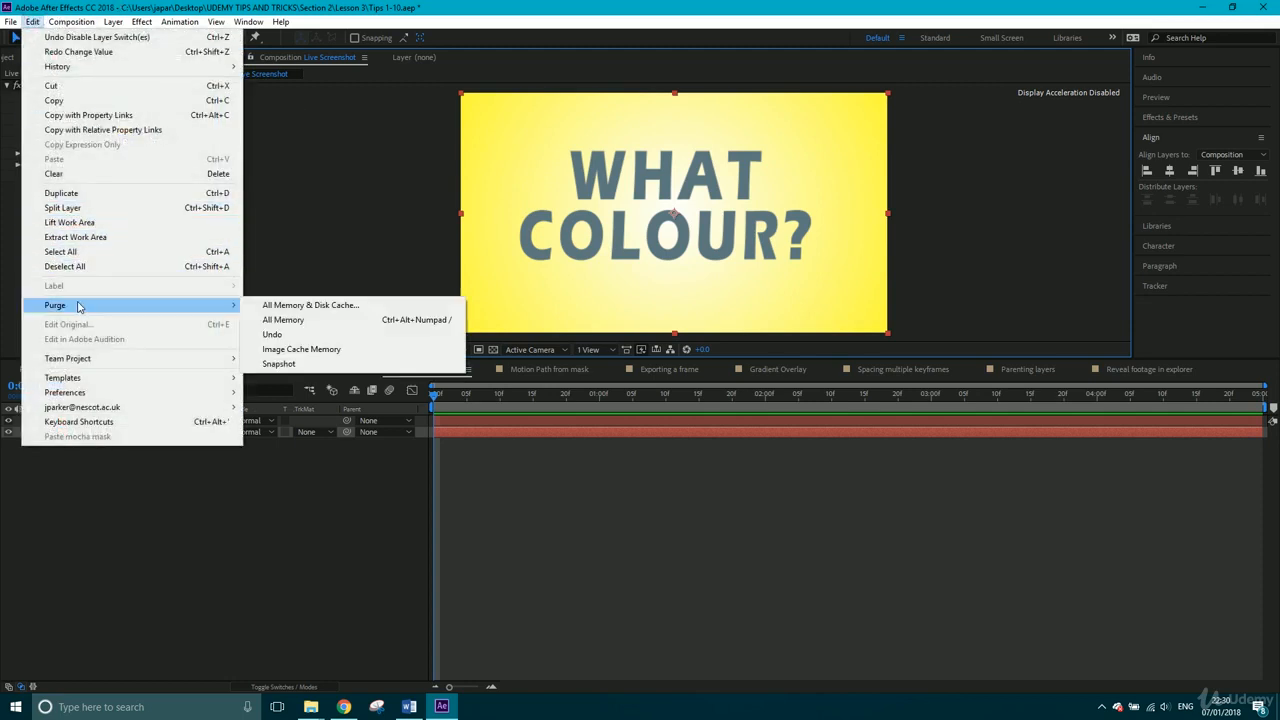
click(278, 307)
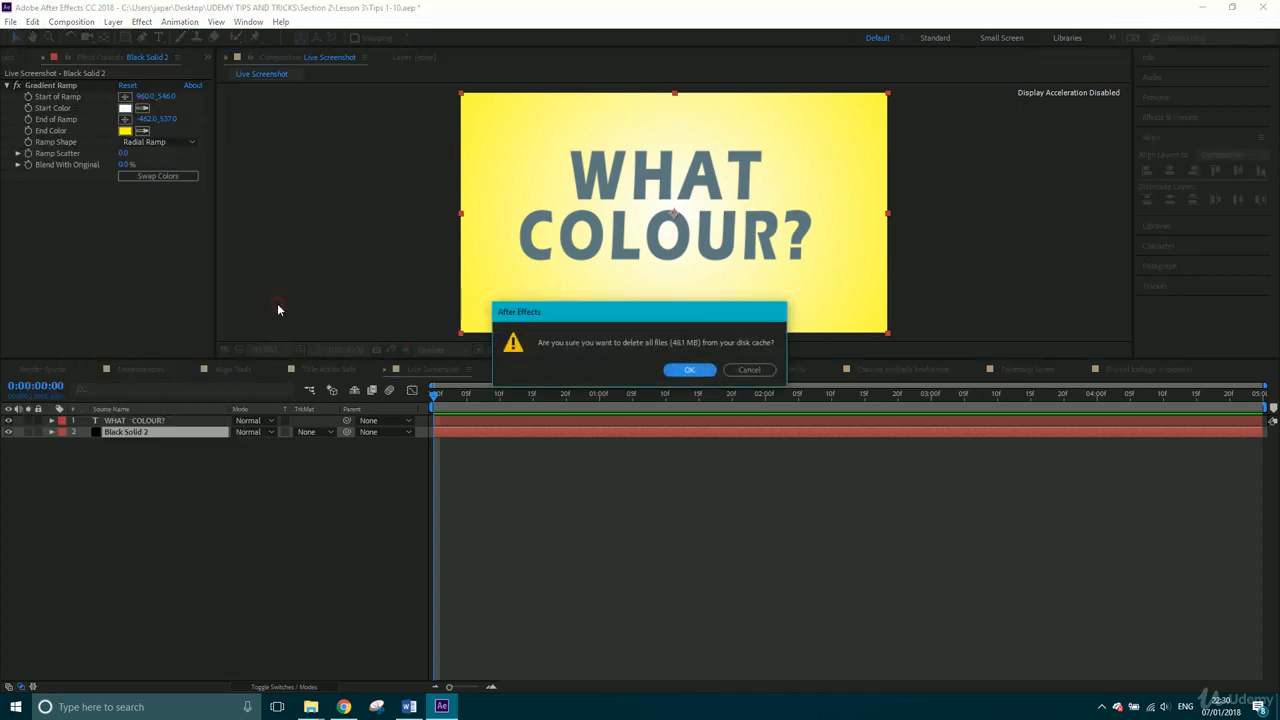
click(688, 370)
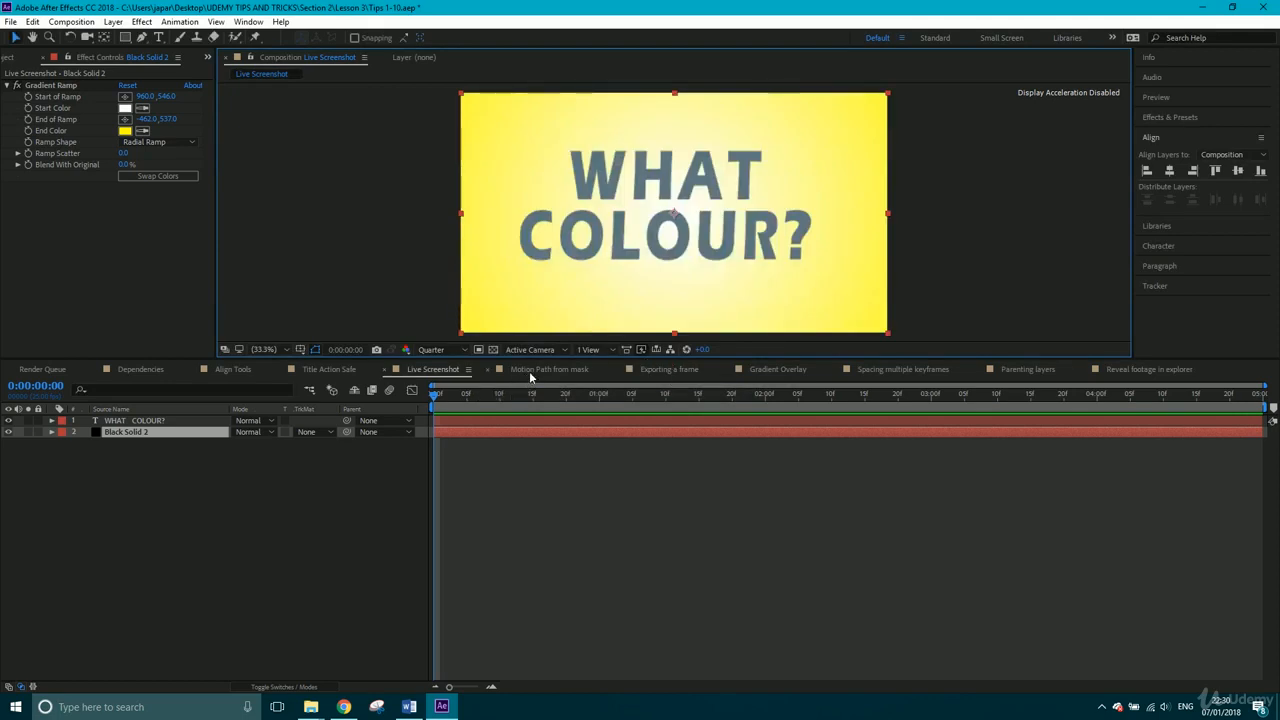
- Open the Motion Path from mask composition and scrub through its timeline
click(538, 370)
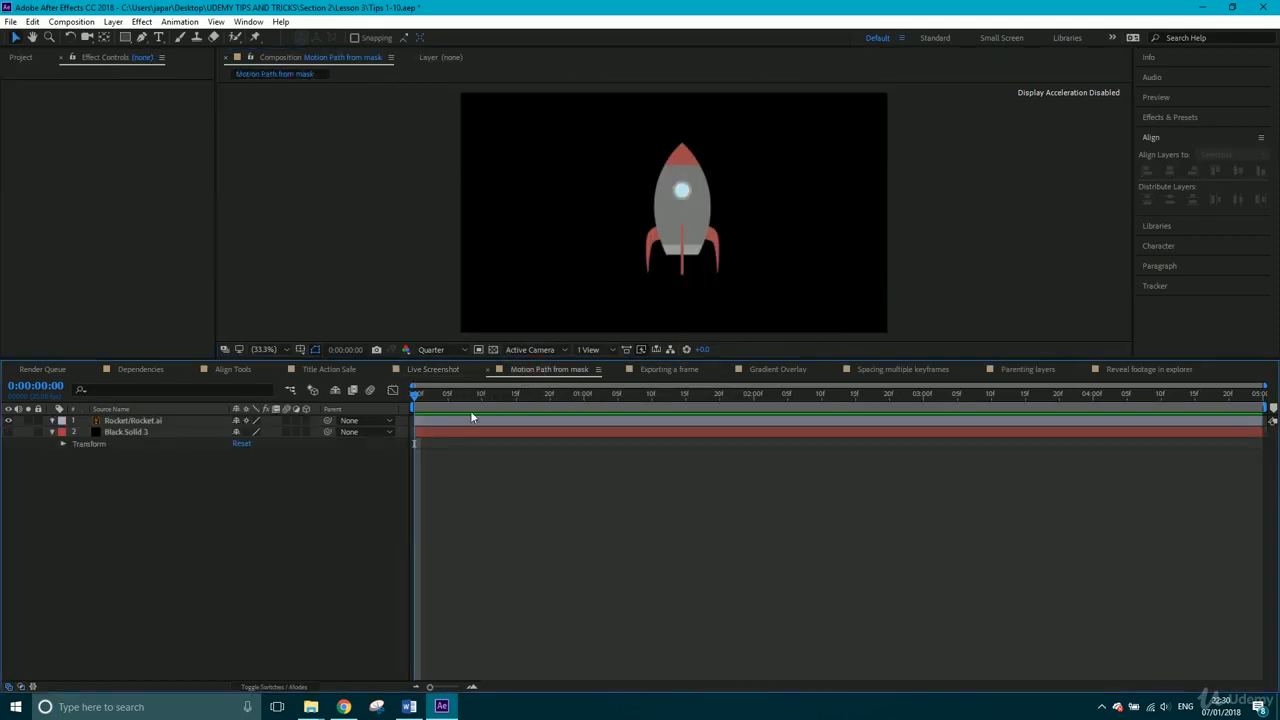
click(442, 393)
drag(465, 397, 661, 396)
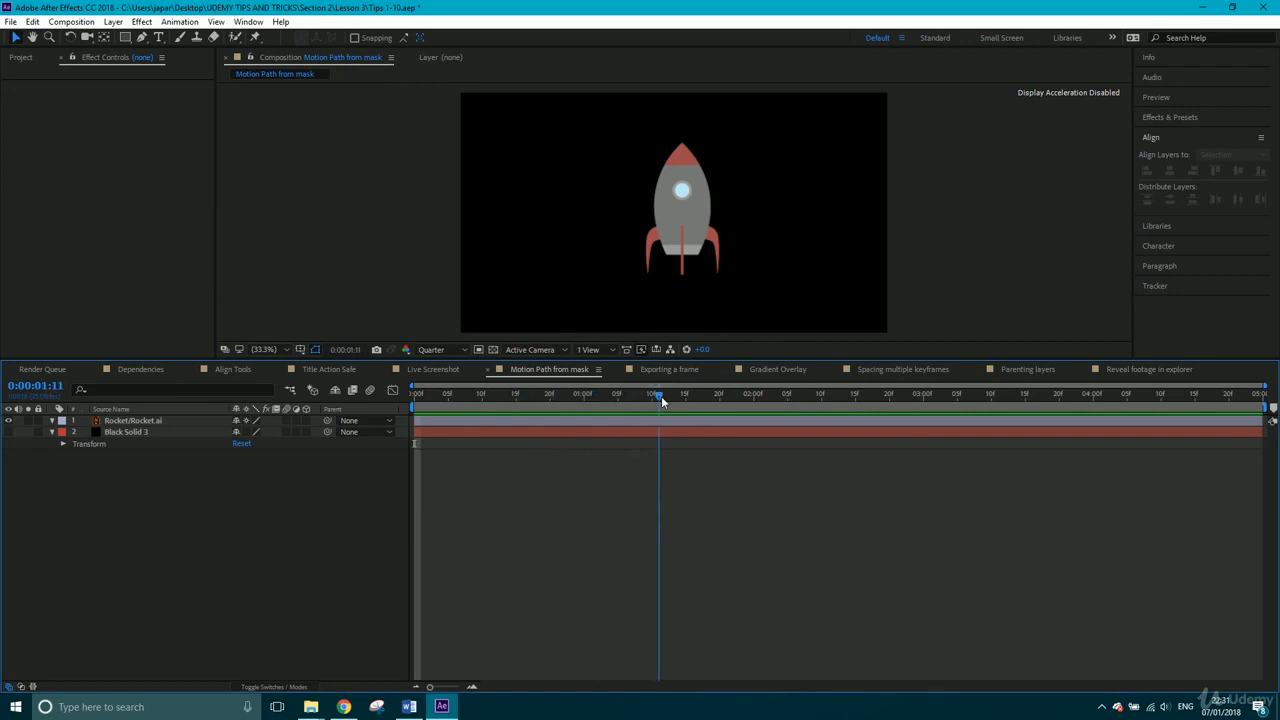
drag(661, 396, 799, 394)
drag(457, 394, 428, 395)
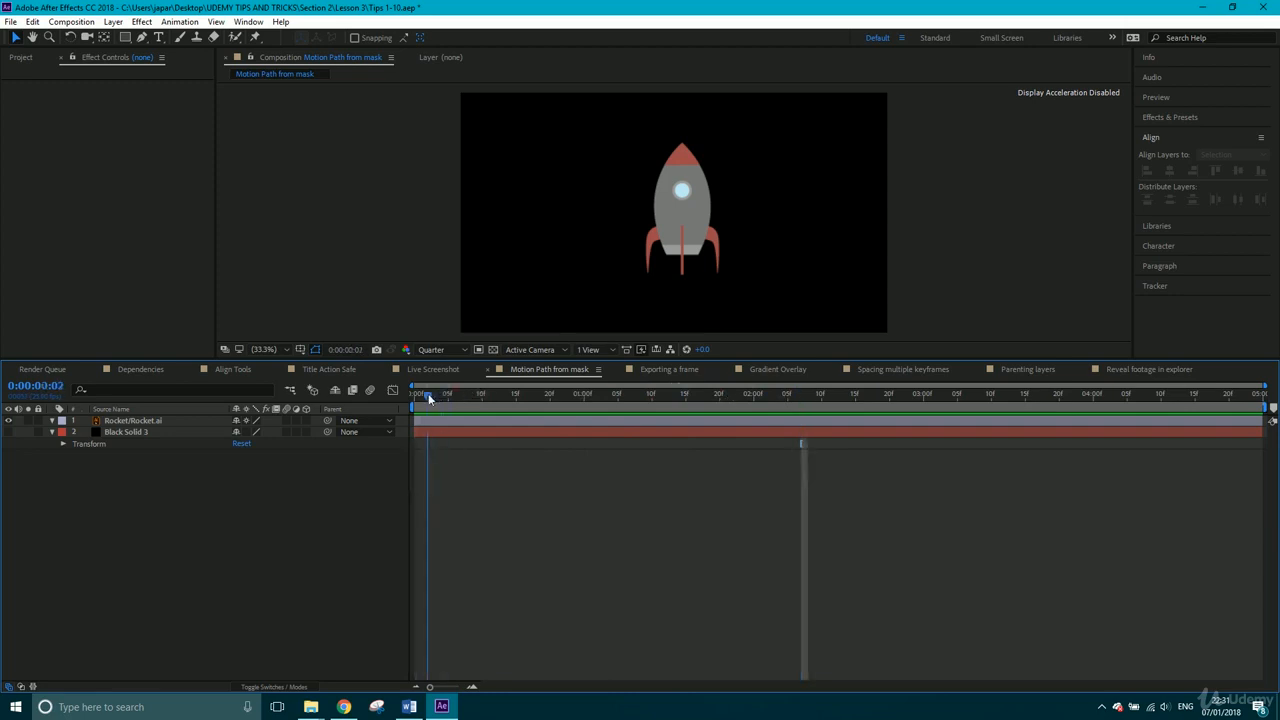
- Draw a looping open mask path on Black Solid 3 with the Pen tool, from the frame's lower-left corner to beyond its right edge
click(122, 434)
key(m)
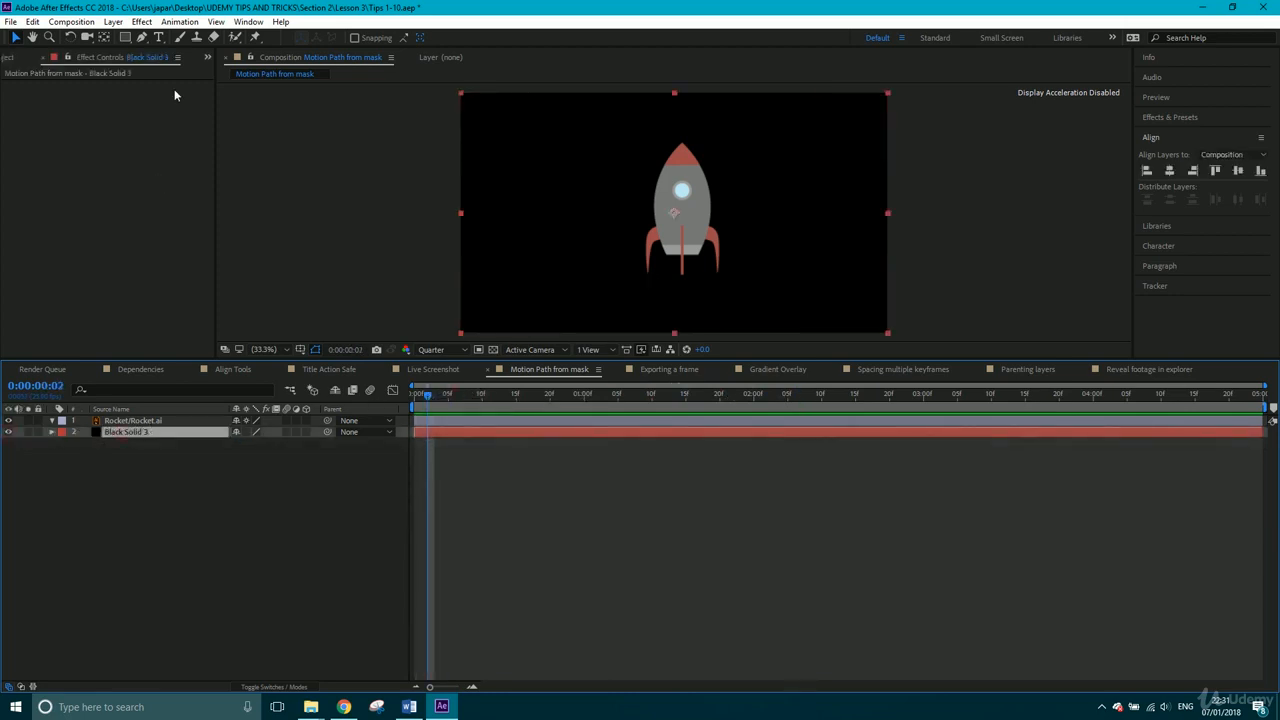
click(141, 37)
click(478, 314)
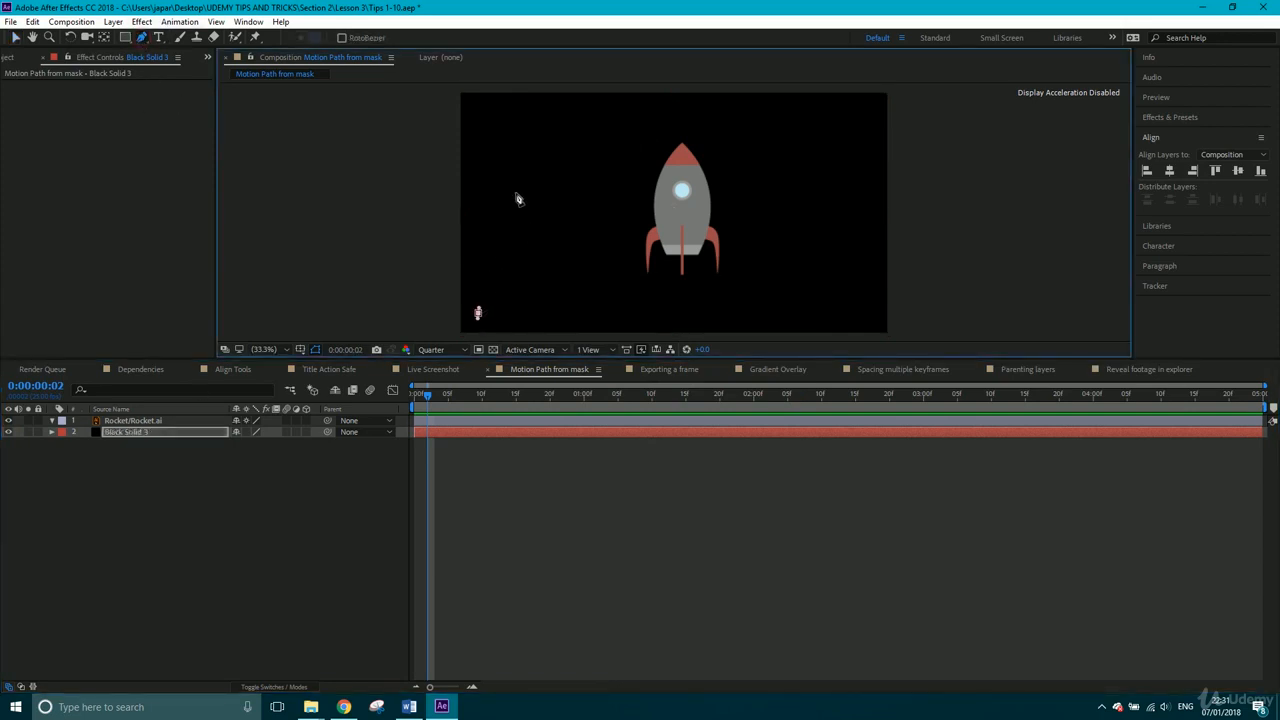
mouse_move(513, 195)
mouse_down()
mouse_move(549, 151)
mouse_move(626, 170)
mouse_up()
drag(607, 256, 610, 269)
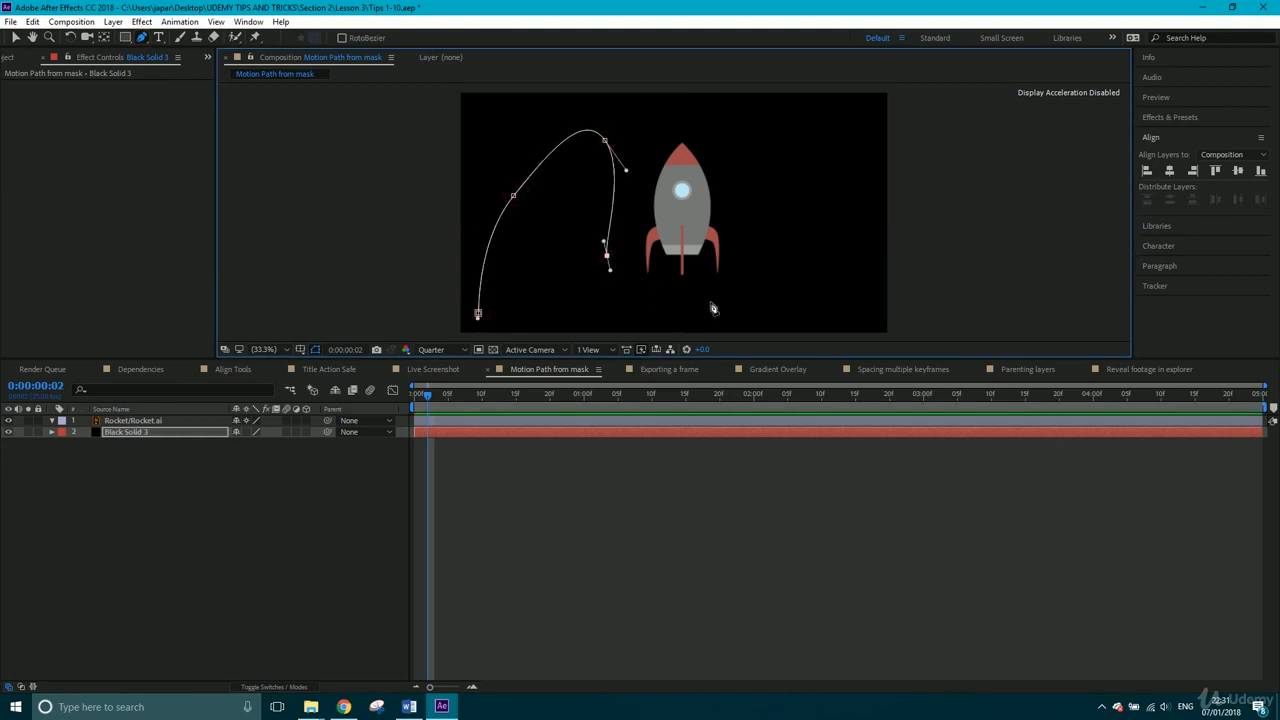
drag(711, 301, 743, 271)
drag(750, 190, 757, 156)
drag(803, 136, 823, 157)
drag(846, 230, 790, 278)
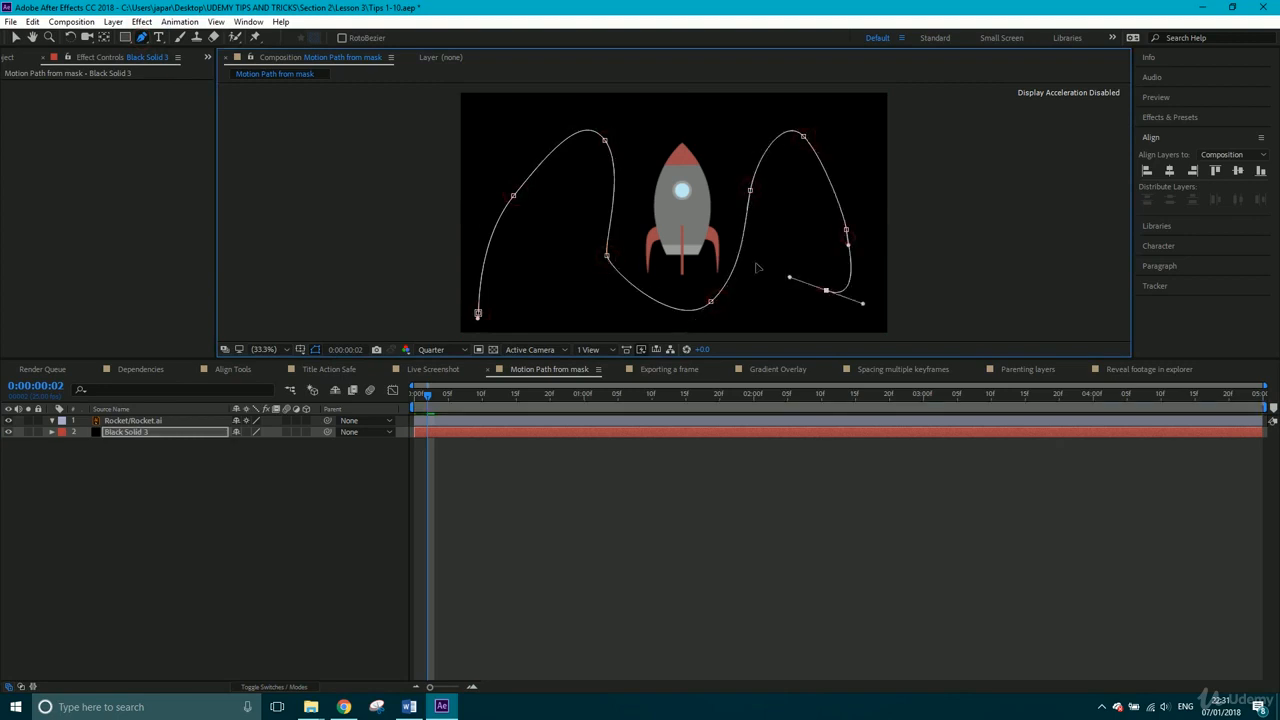
drag(707, 235, 690, 228)
drag(585, 168, 566, 165)
drag(525, 225, 519, 242)
drag(540, 296, 575, 290)
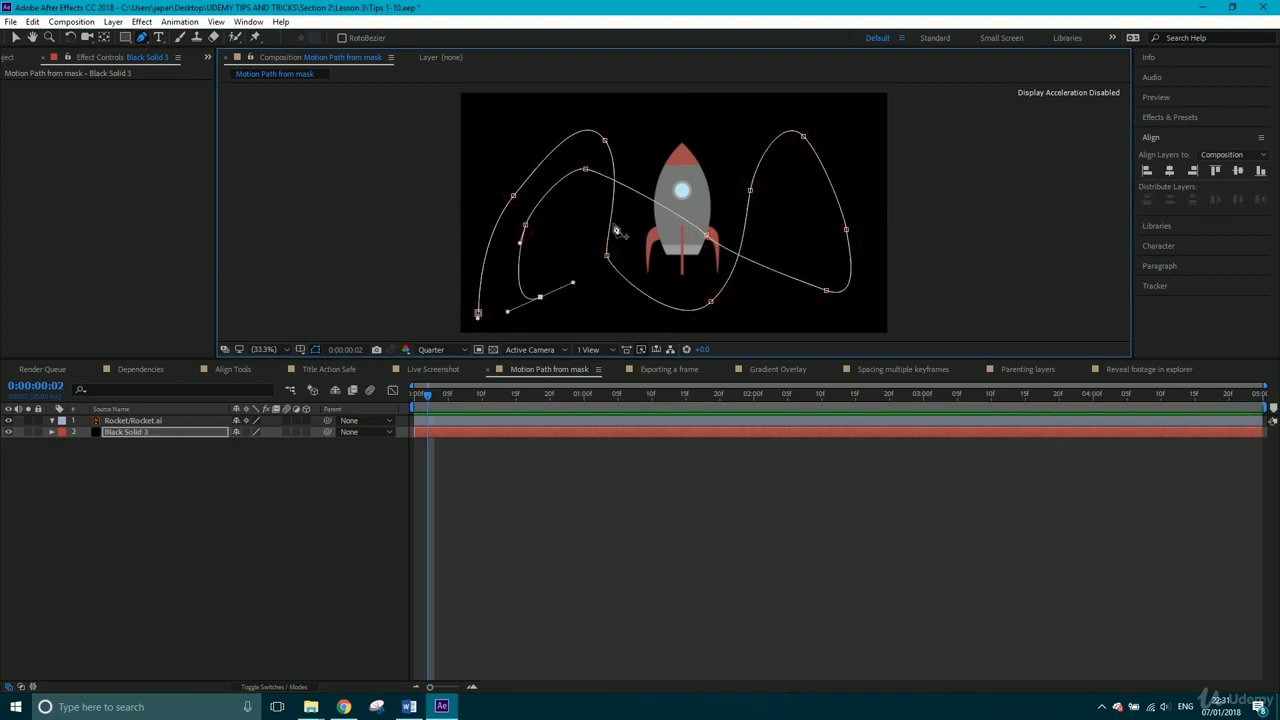
drag(636, 160, 737, 145)
drag(783, 202, 828, 236)
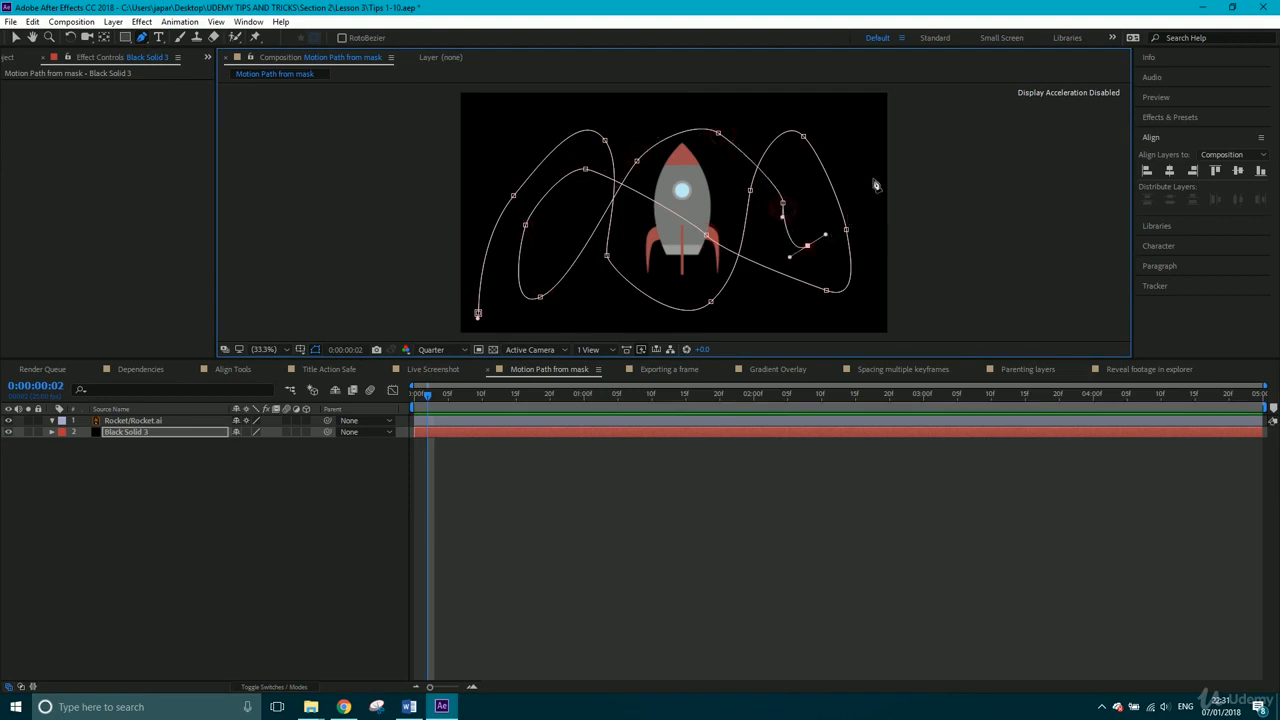
drag(873, 177, 892, 160)
drag(972, 137, 1018, 137)
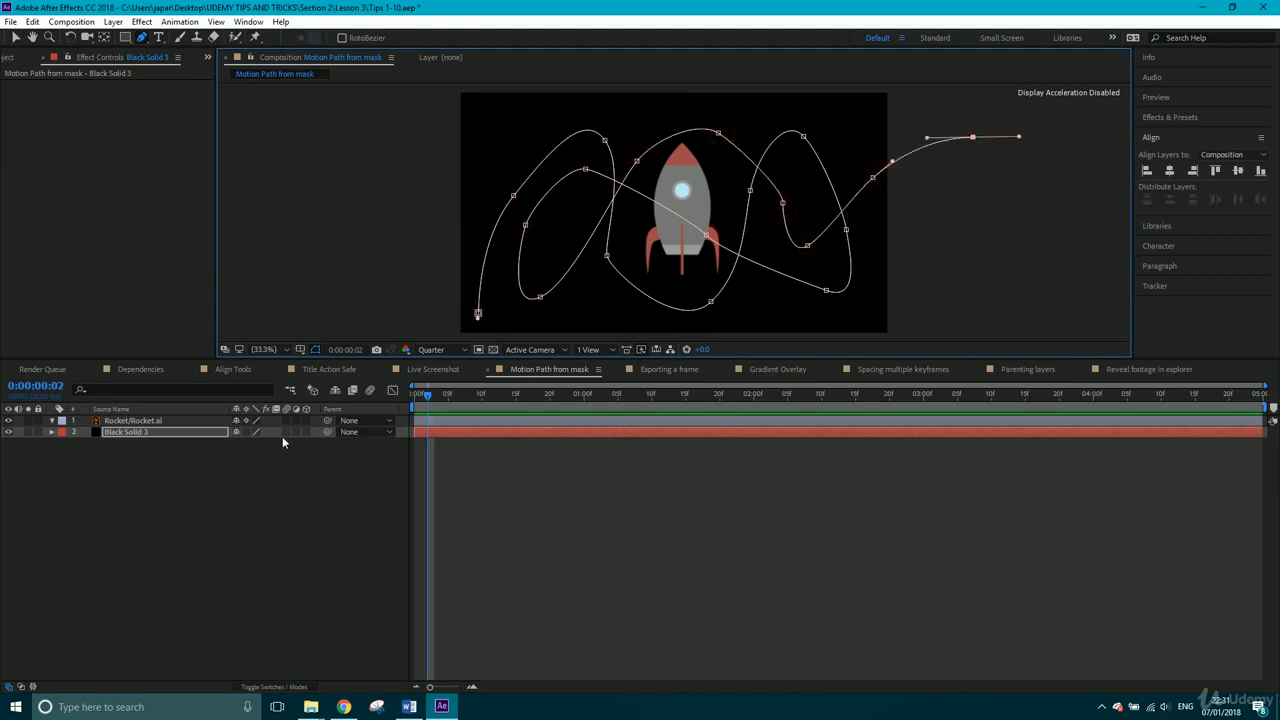
- Reveal the Mask 1 properties of Black Solid 3 and the Position property of the rocket layer
click(151, 468)
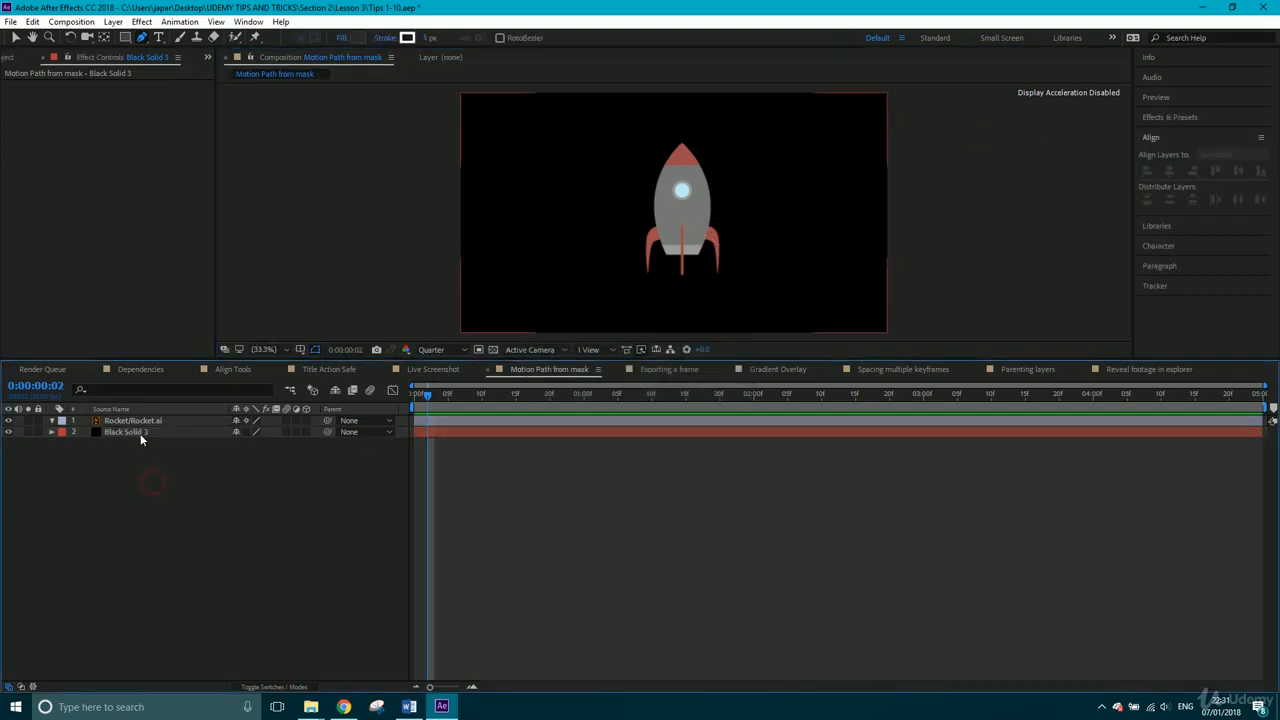
click(140, 432)
key(m)
key(m)
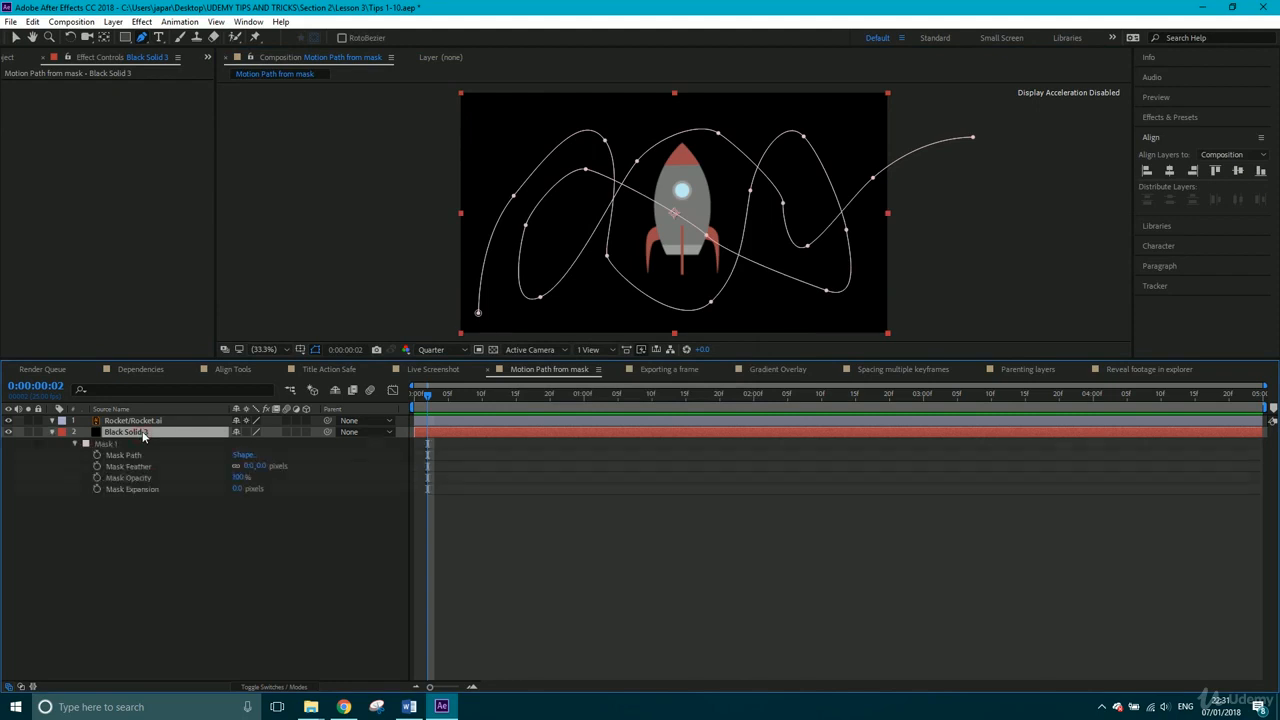
click(156, 421)
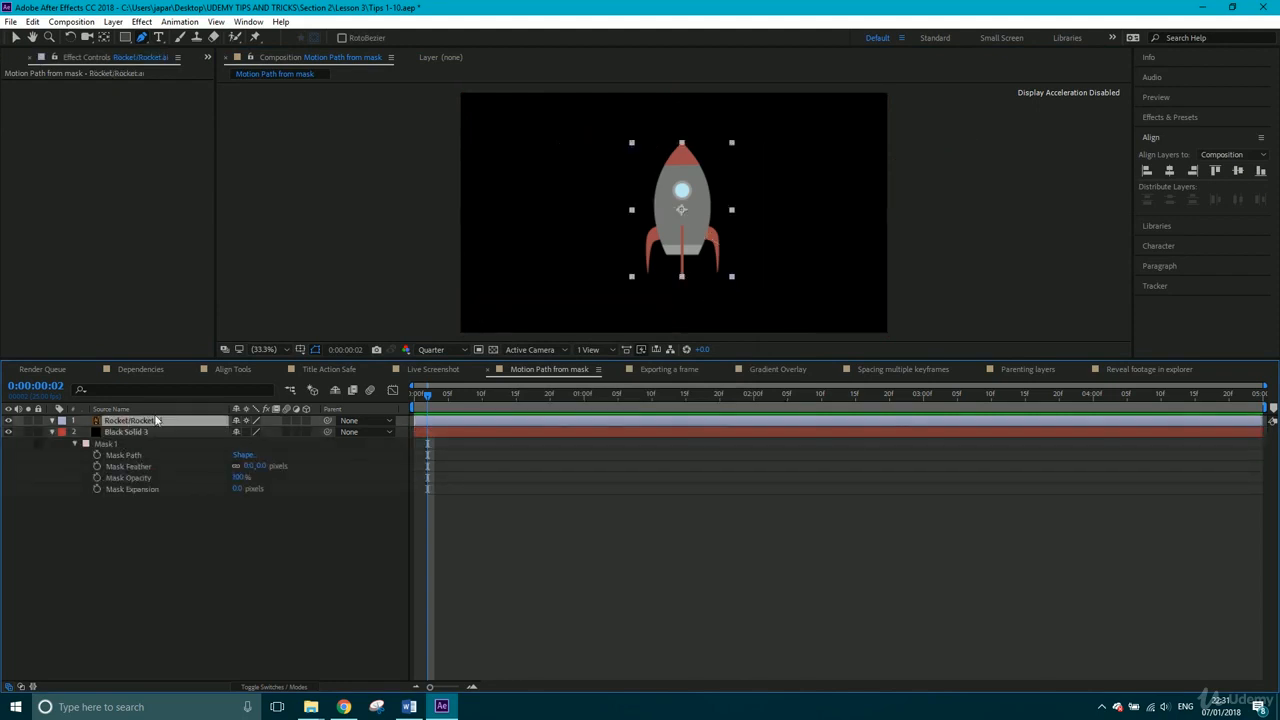
key(p)
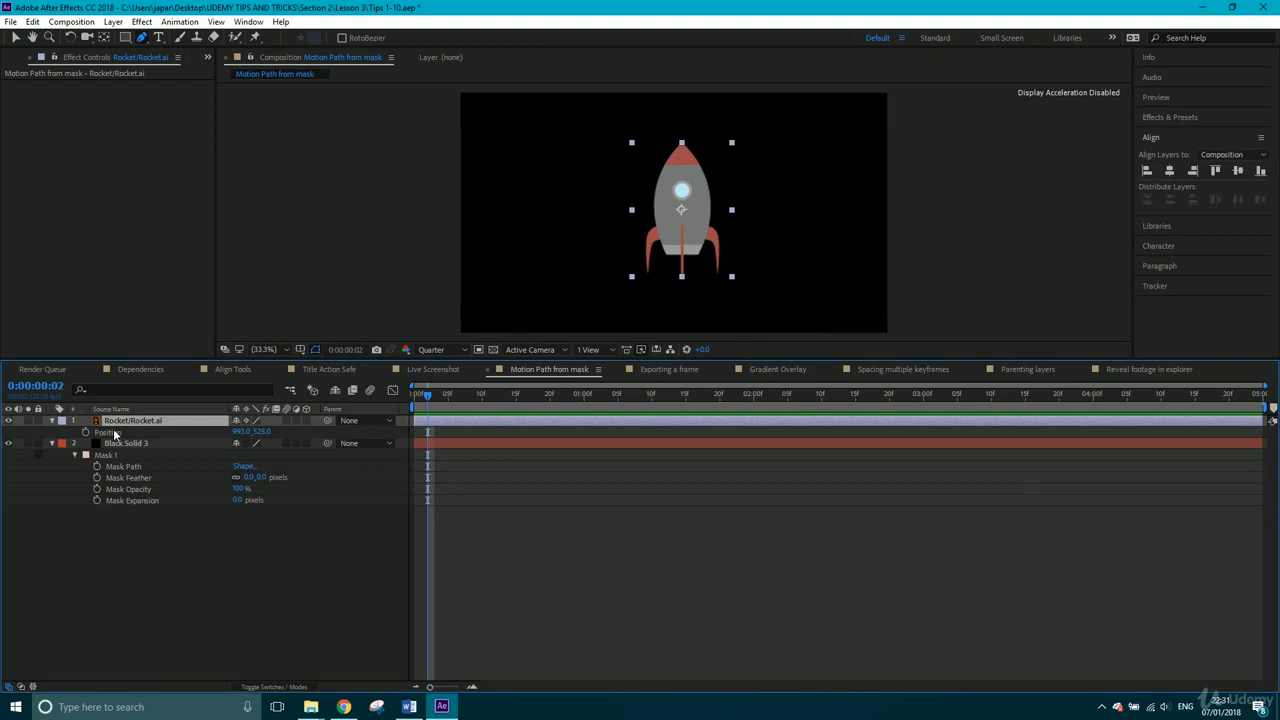
- Copy Black Solid 3's Mask Path and paste it into the rocket's Position at 0:00:00:00
drag(424, 398, 404, 402)
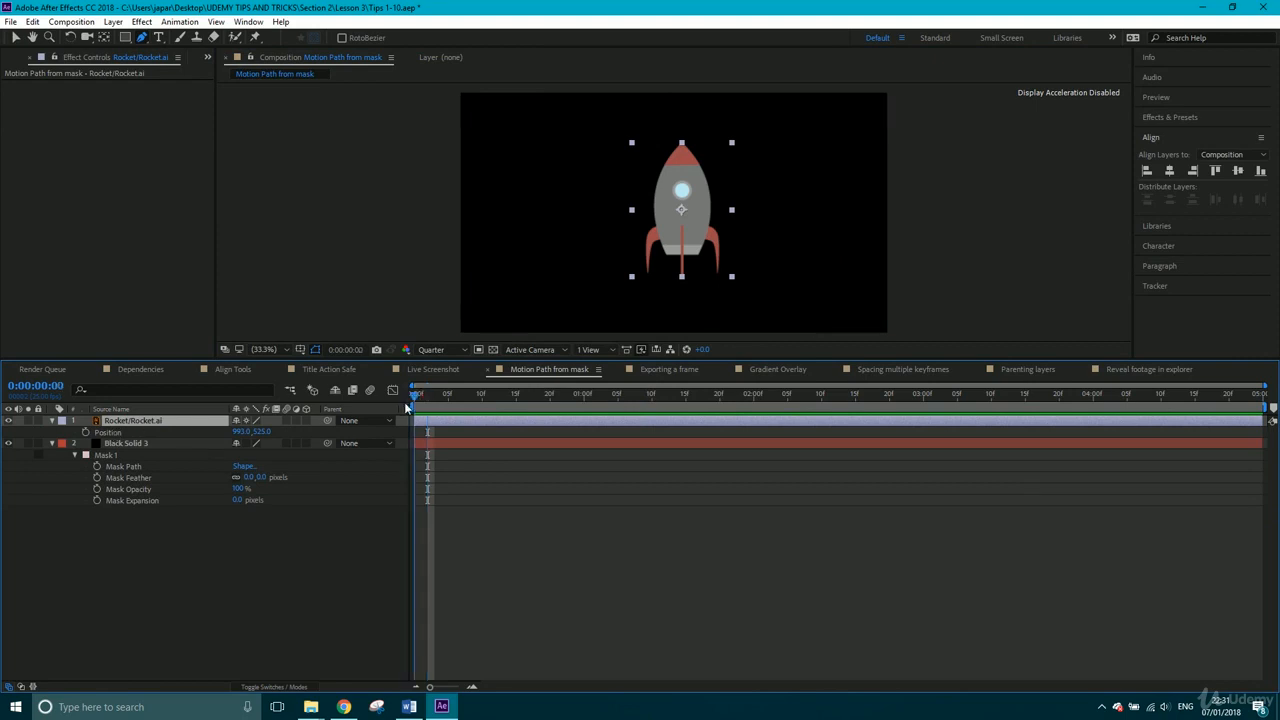
click(119, 468)
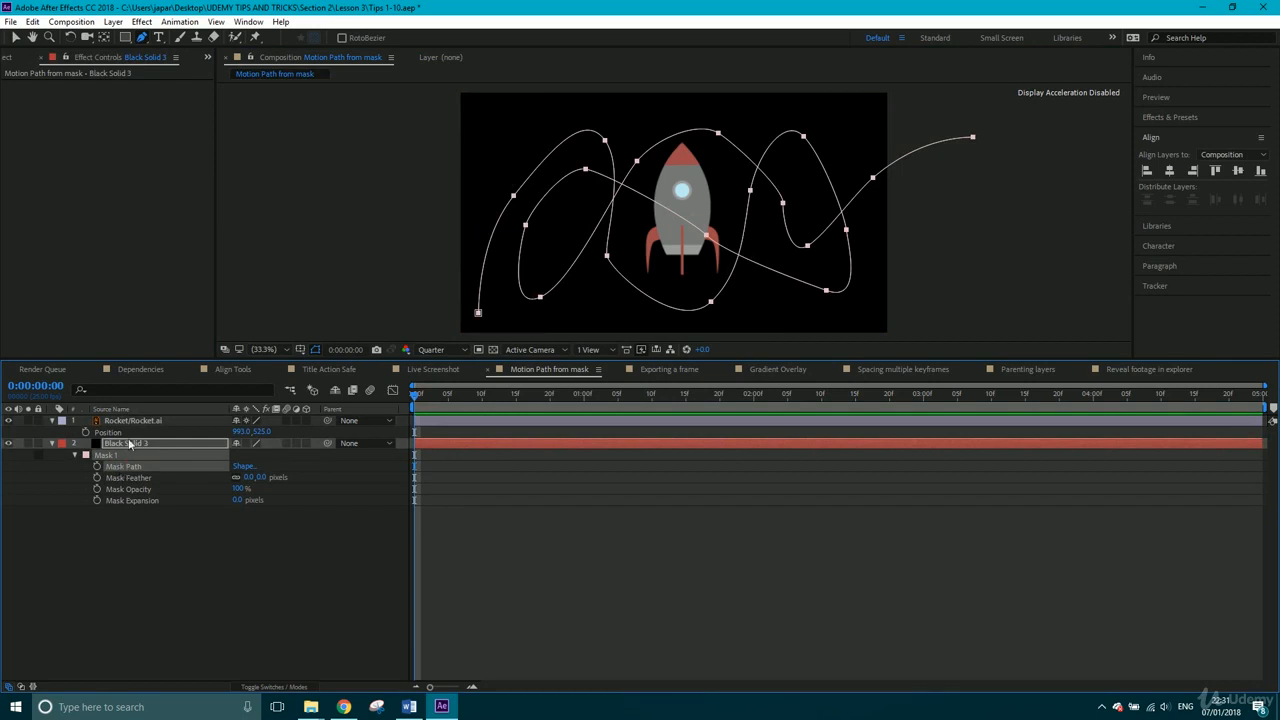
key(ctrl+c)
click(108, 432)
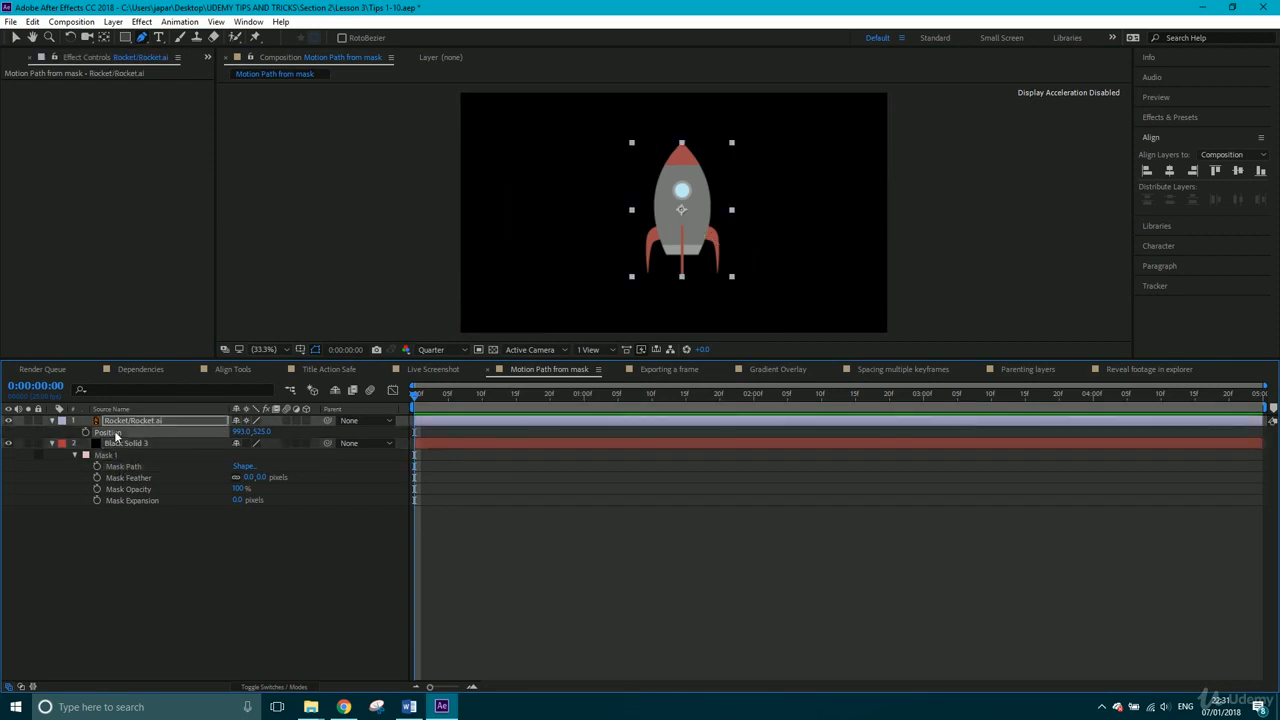
key(ctrl+v)
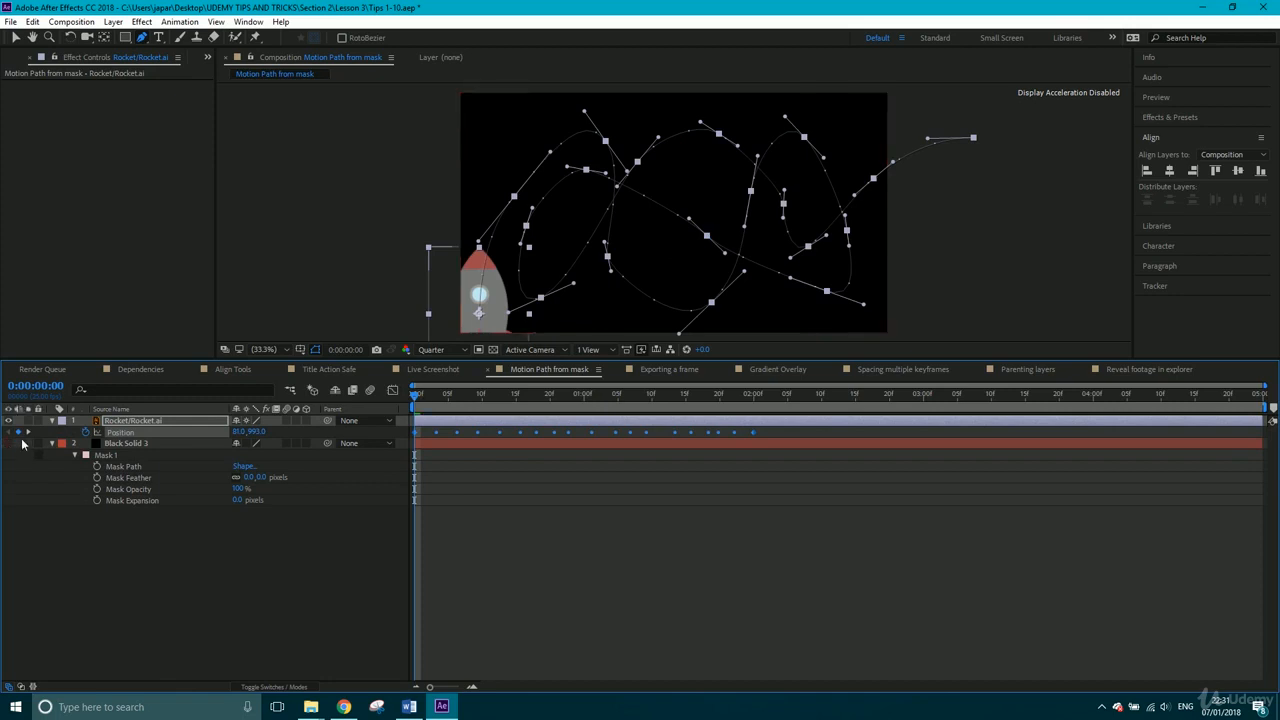
- Scrub the timeline to check the rocket's movement along the pasted path
click(265, 559)
drag(417, 398, 618, 401)
click(460, 420)
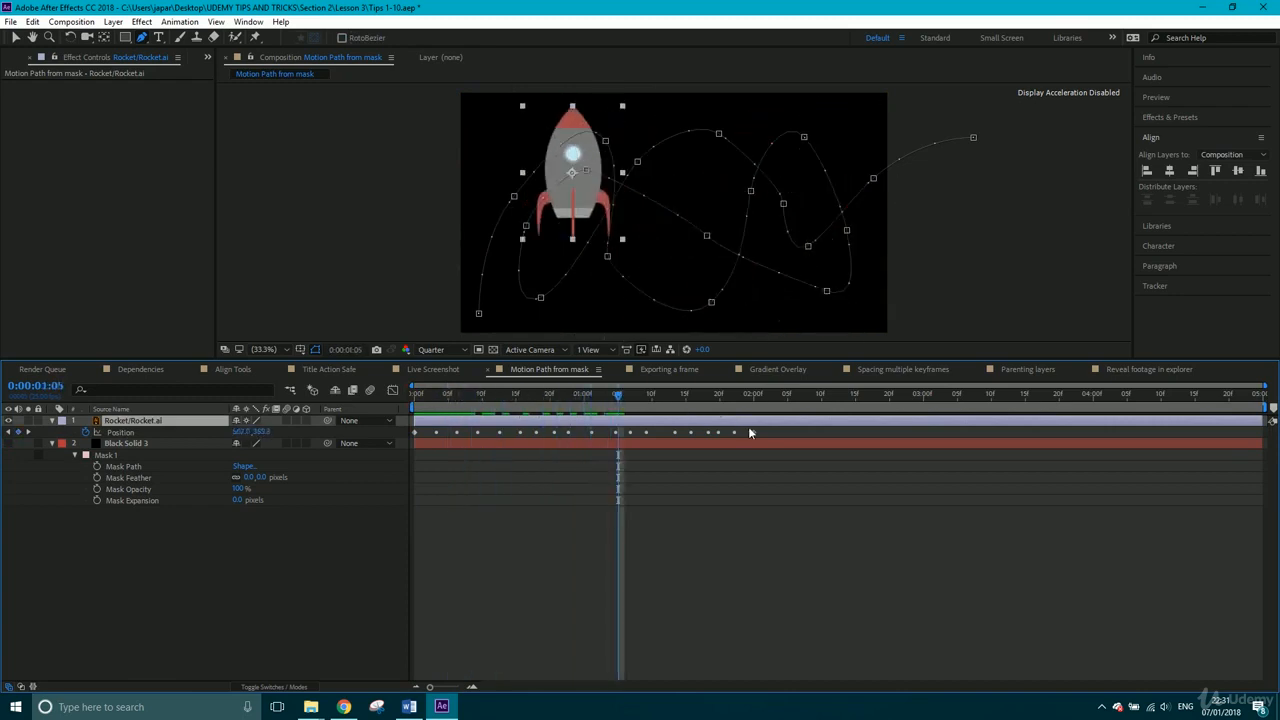
- Retime the rocket's Position animation by trying its last keyframe at about 0:00:00:21 and settling it at about 0:00:03:19, and preview the motion
drag(755, 432, 555, 432)
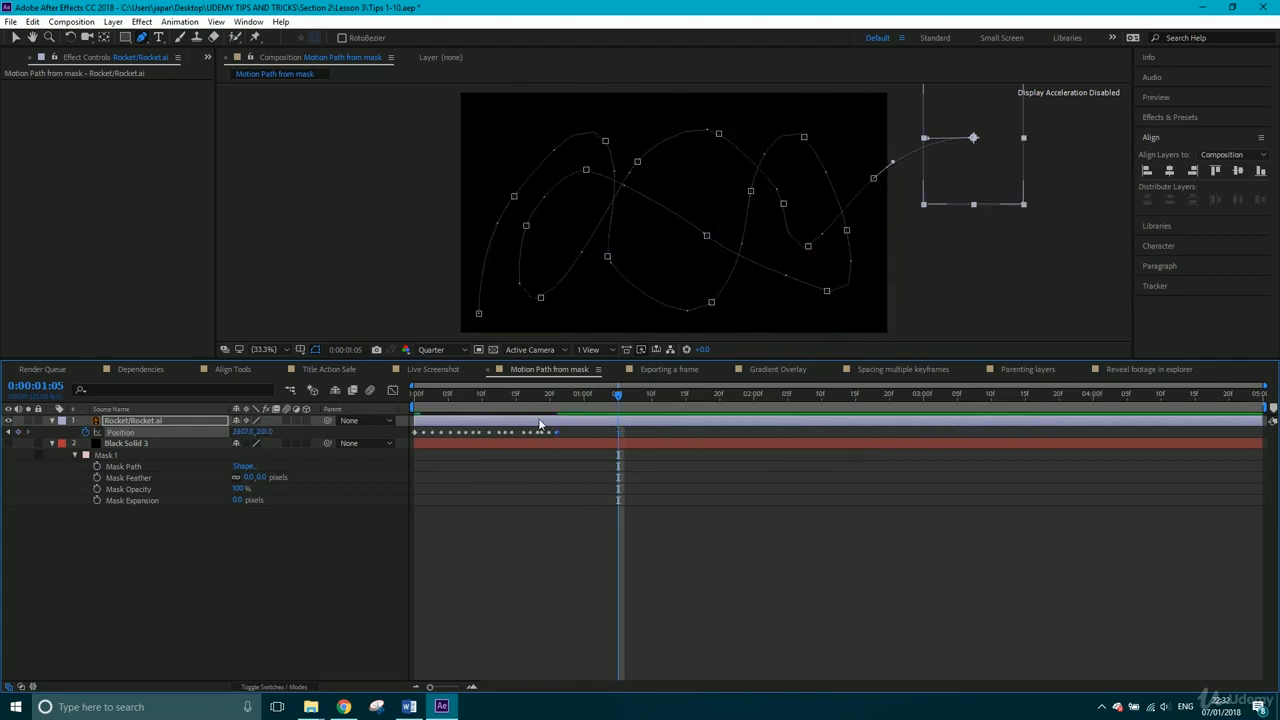
drag(455, 395, 428, 398)
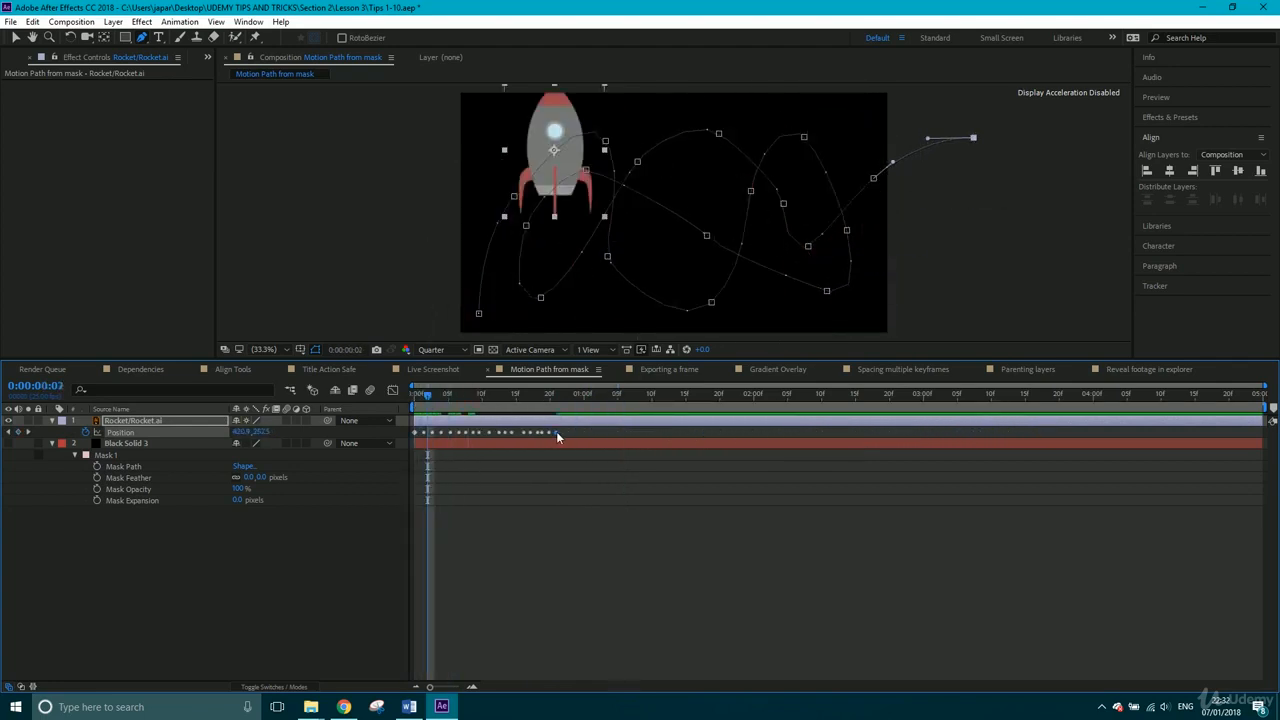
drag(556, 431, 1051, 427)
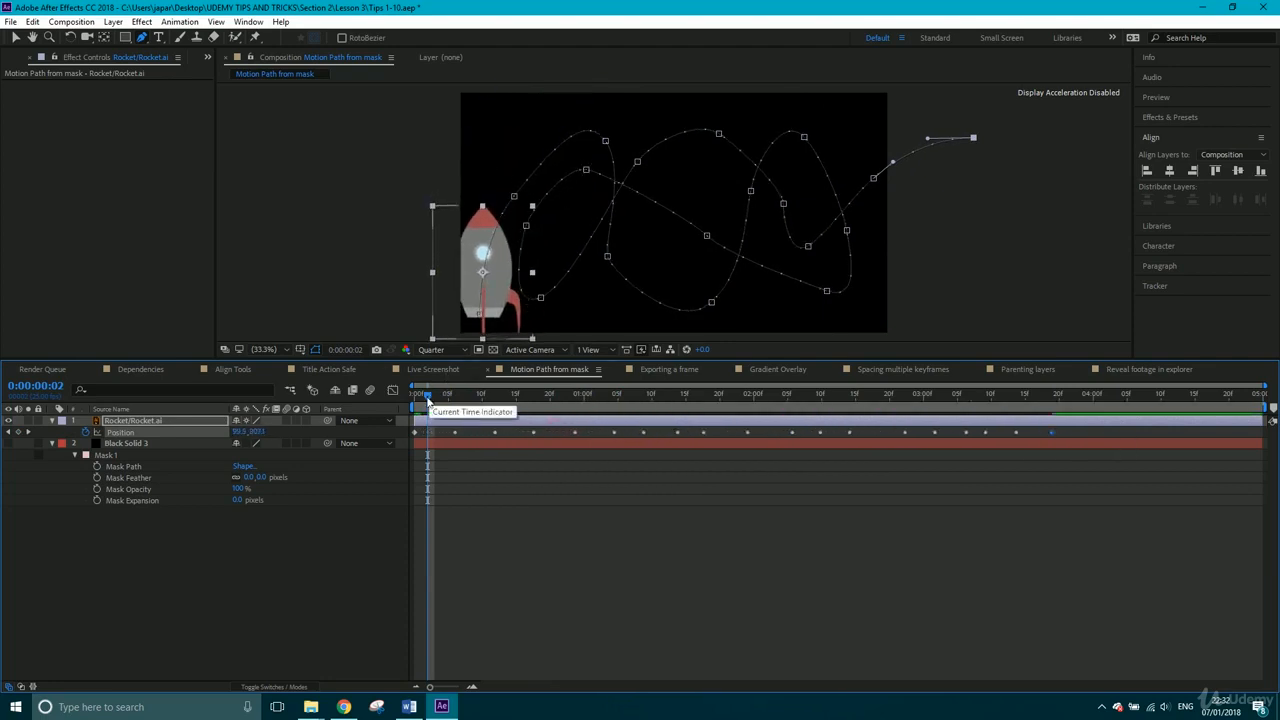
drag(428, 395, 453, 403)
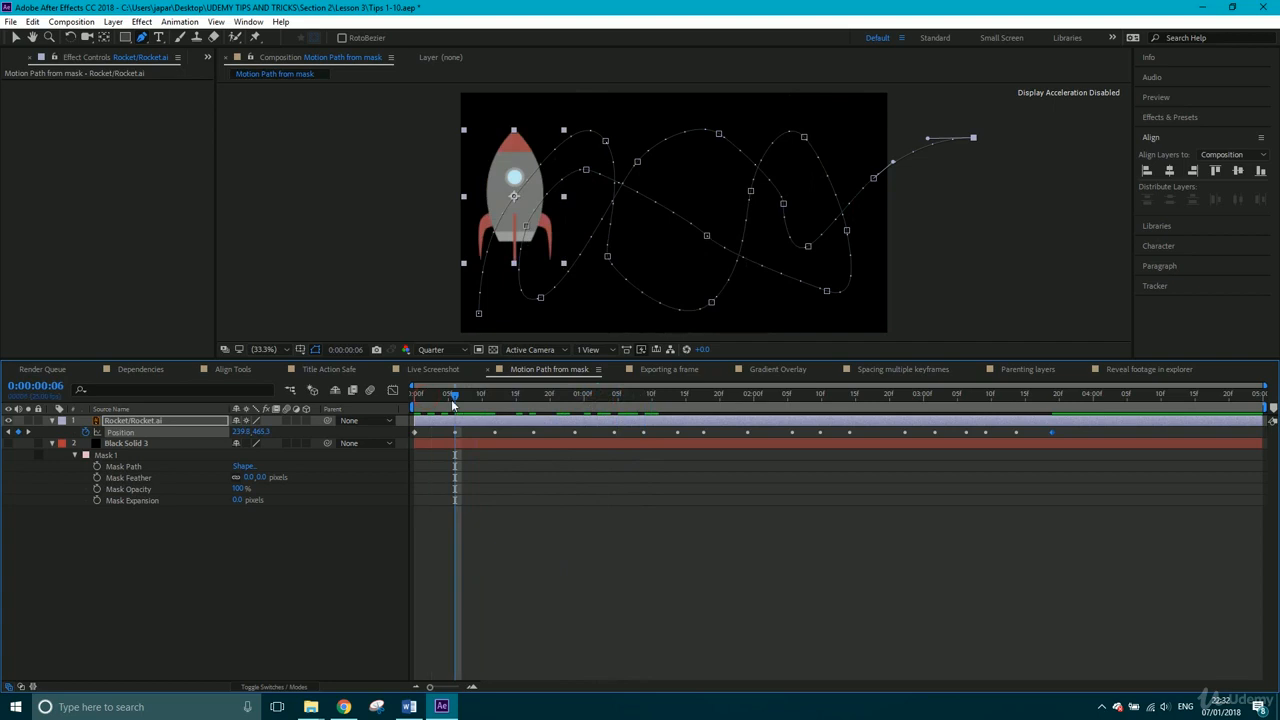
- Start keyframing the rocket's Rotation at 0:00:00:00 and rotate it to about 48° at 0:00:00:06
key(shift+r)
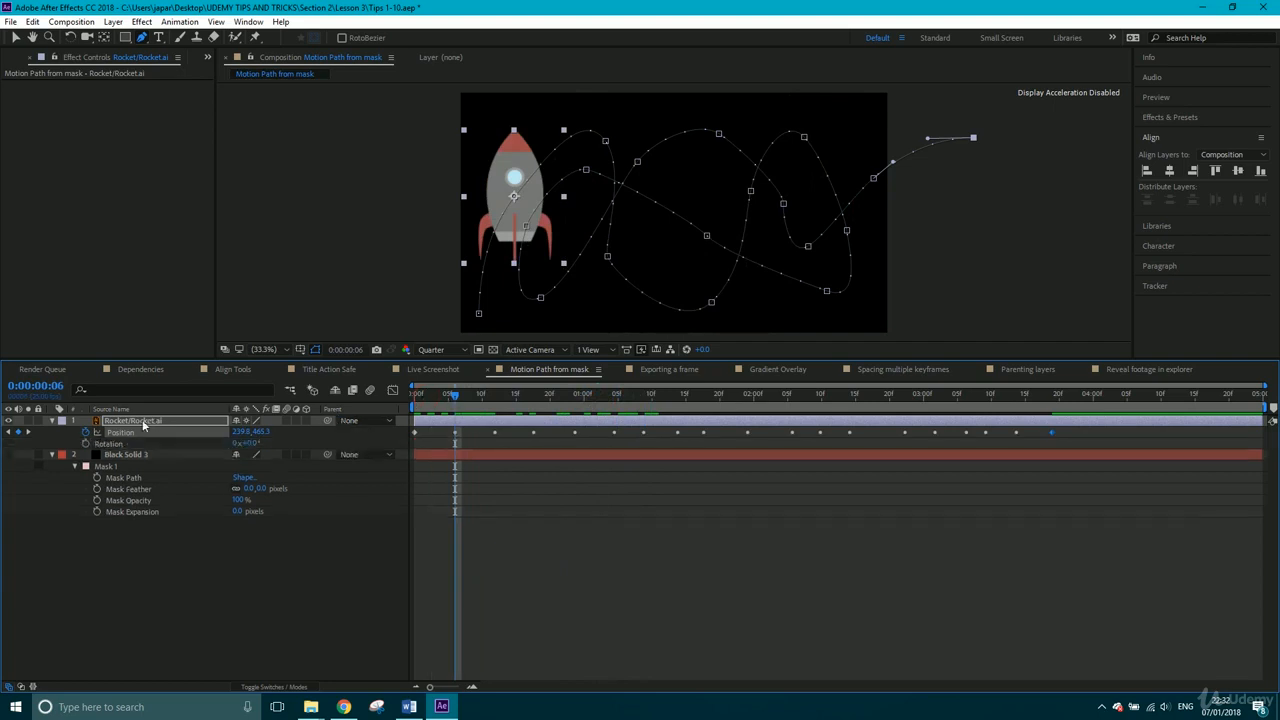
drag(427, 396, 402, 403)
click(86, 444)
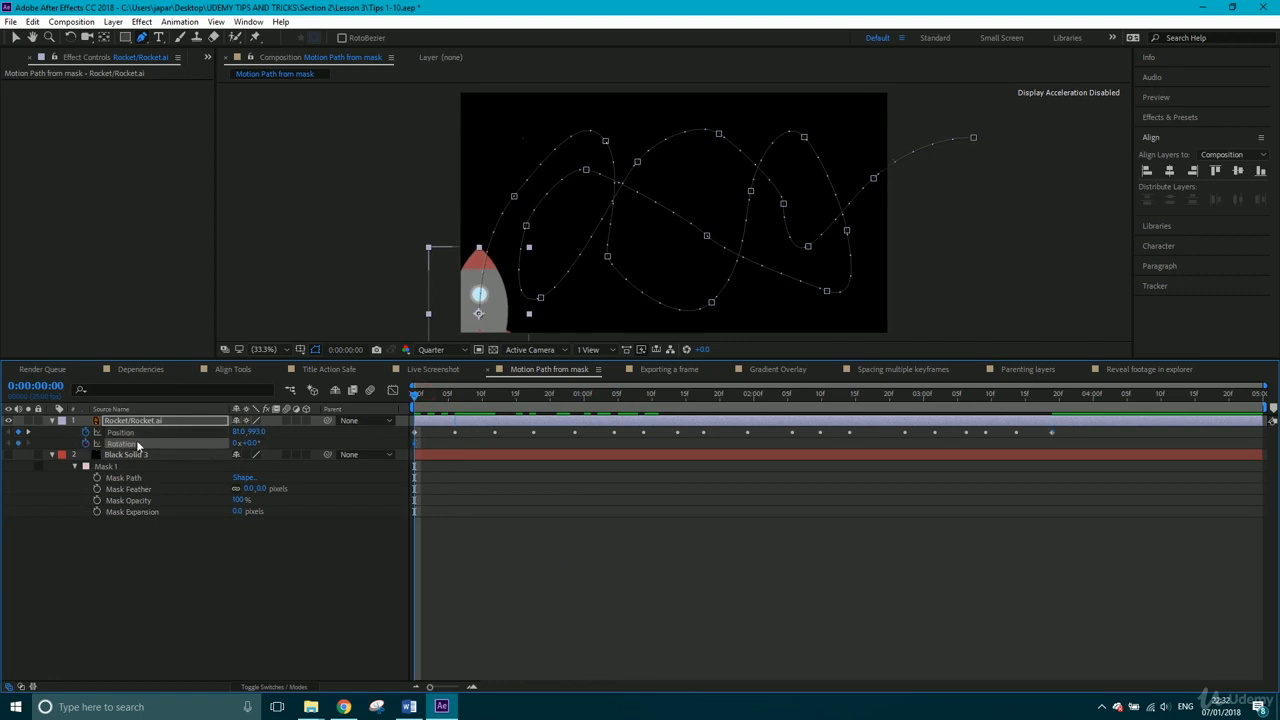
click(453, 397)
drag(250, 444, 281, 442)
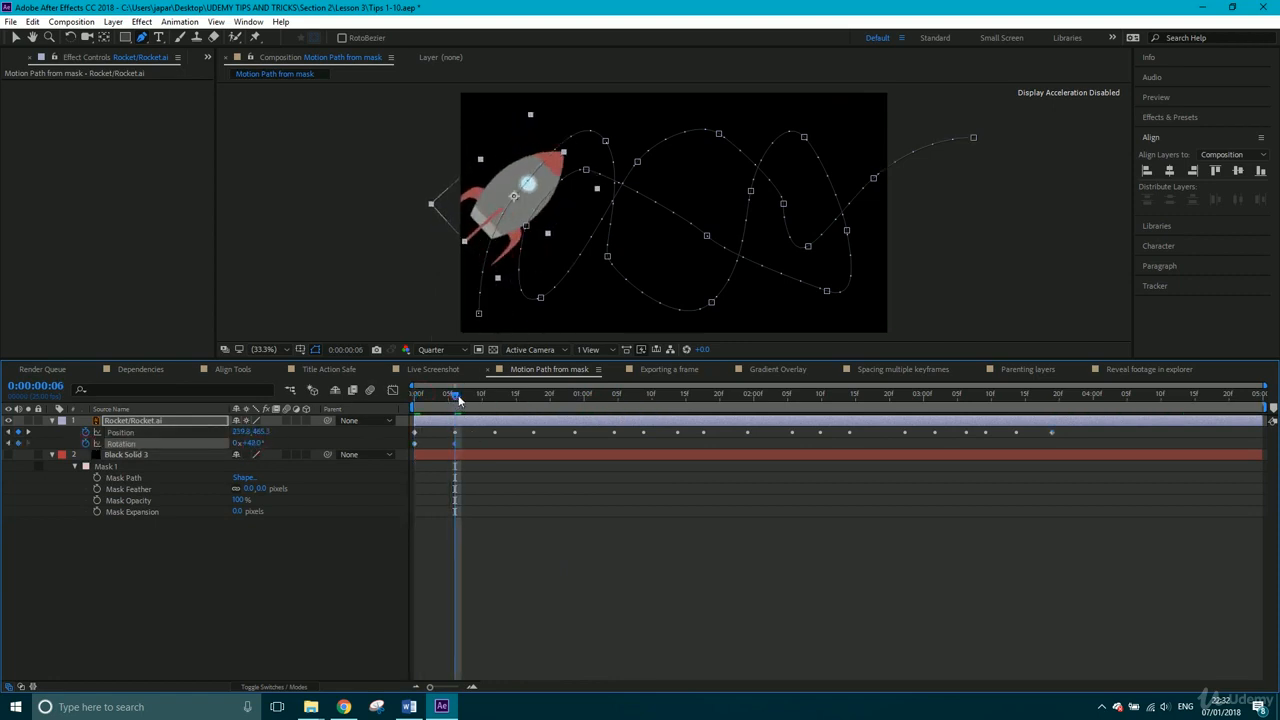
- Keyframe the rocket's Rotation at about 83° at 0:00:00:09 and about 179° at 0:00:00:12, and check the motion to 0:00:00:14
drag(458, 398, 476, 398)
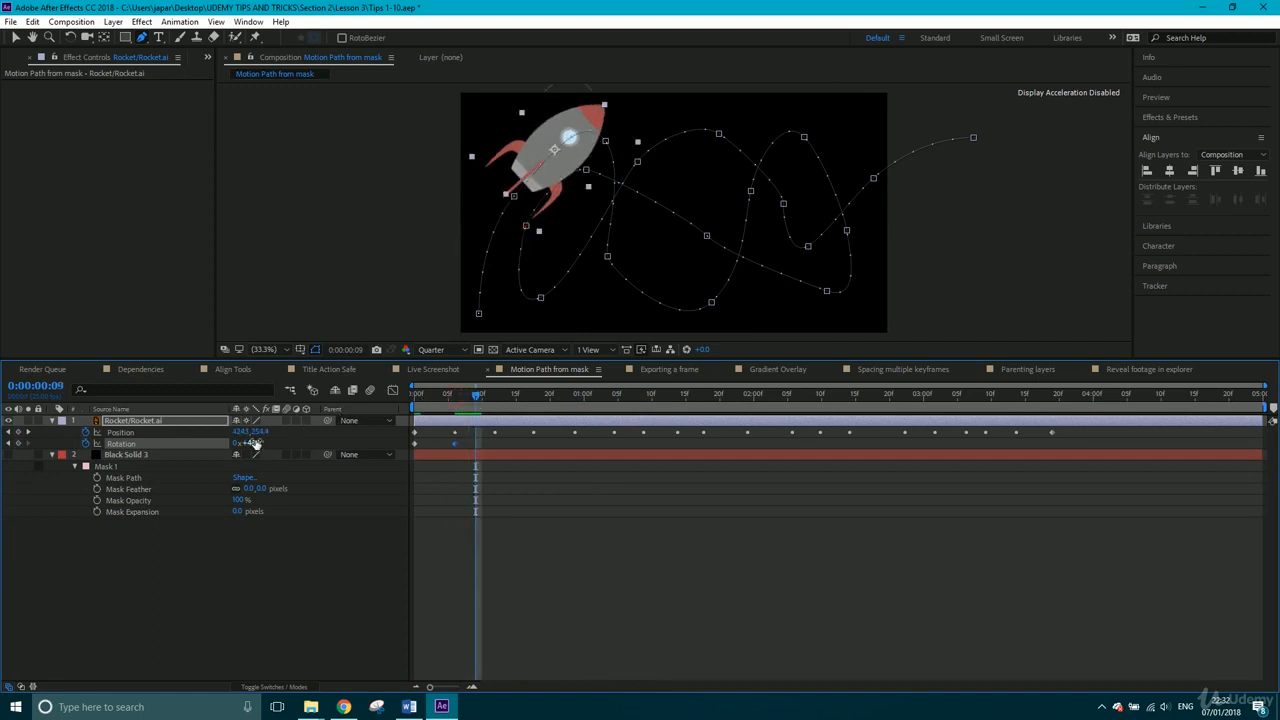
drag(256, 443, 296, 450)
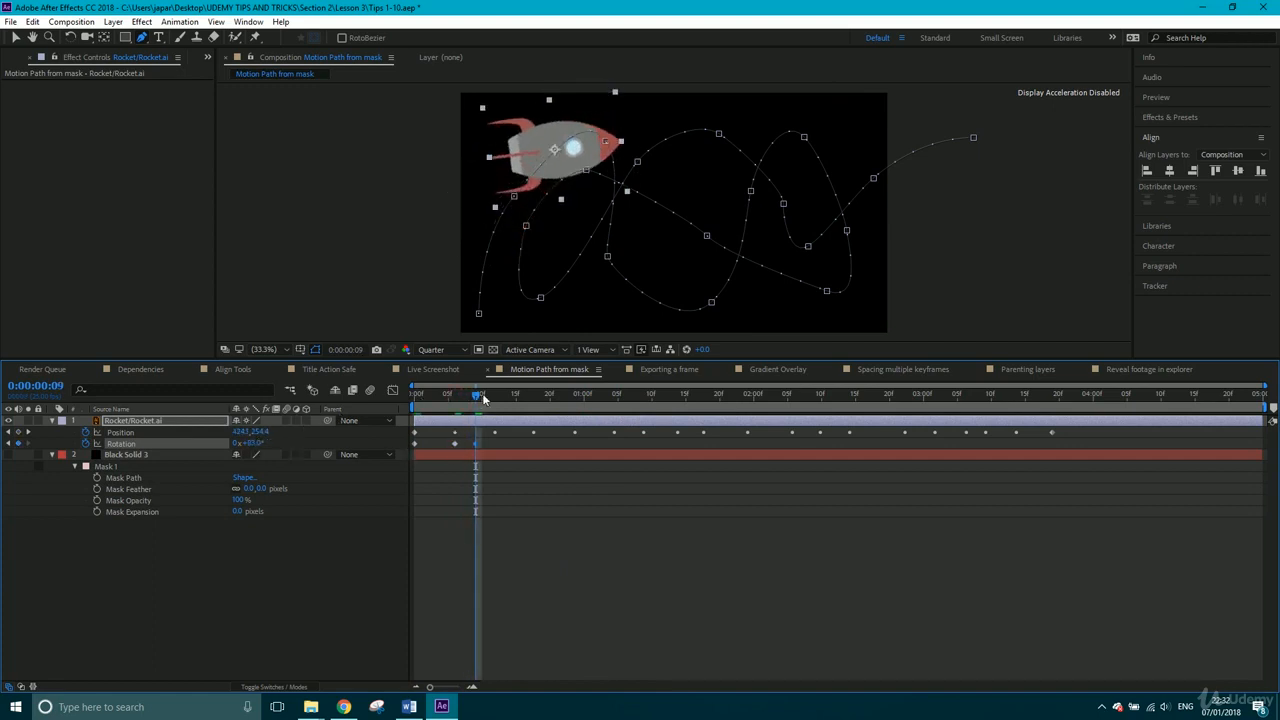
drag(484, 398, 495, 398)
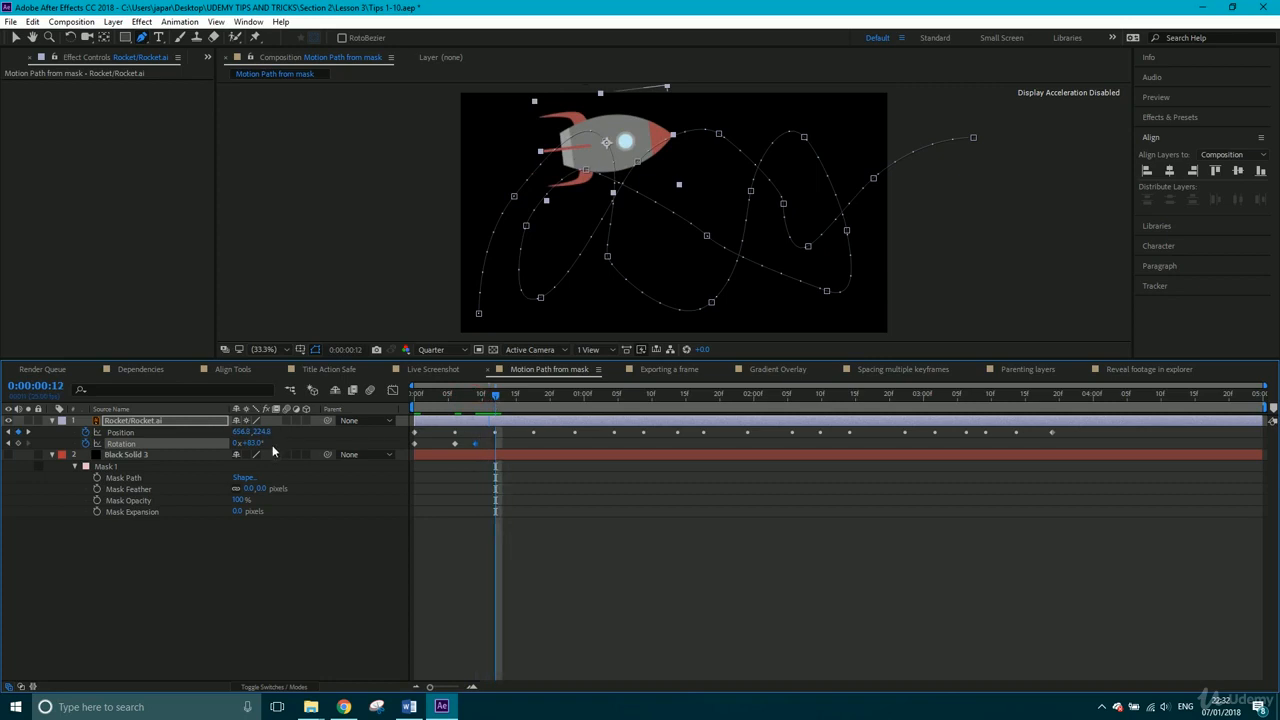
drag(256, 443, 320, 447)
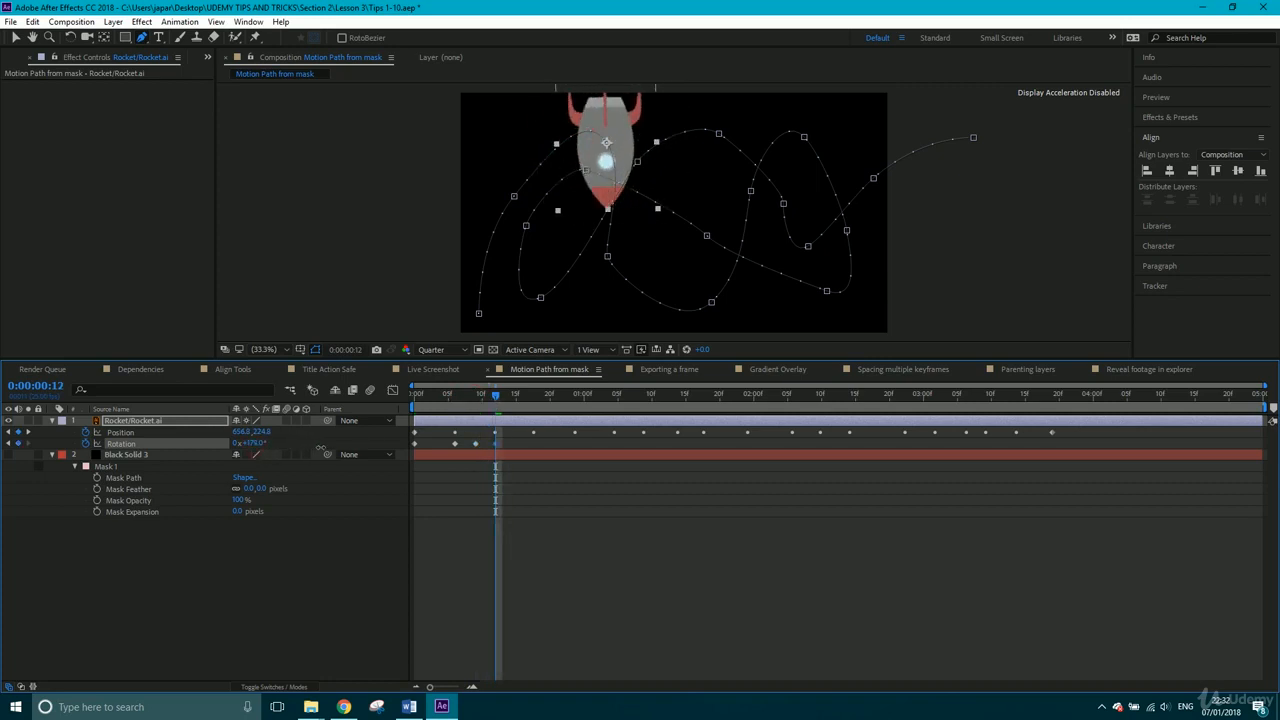
mouse_move(494, 398)
mouse_down()
mouse_move(428, 398)
mouse_move(508, 418)
mouse_up()
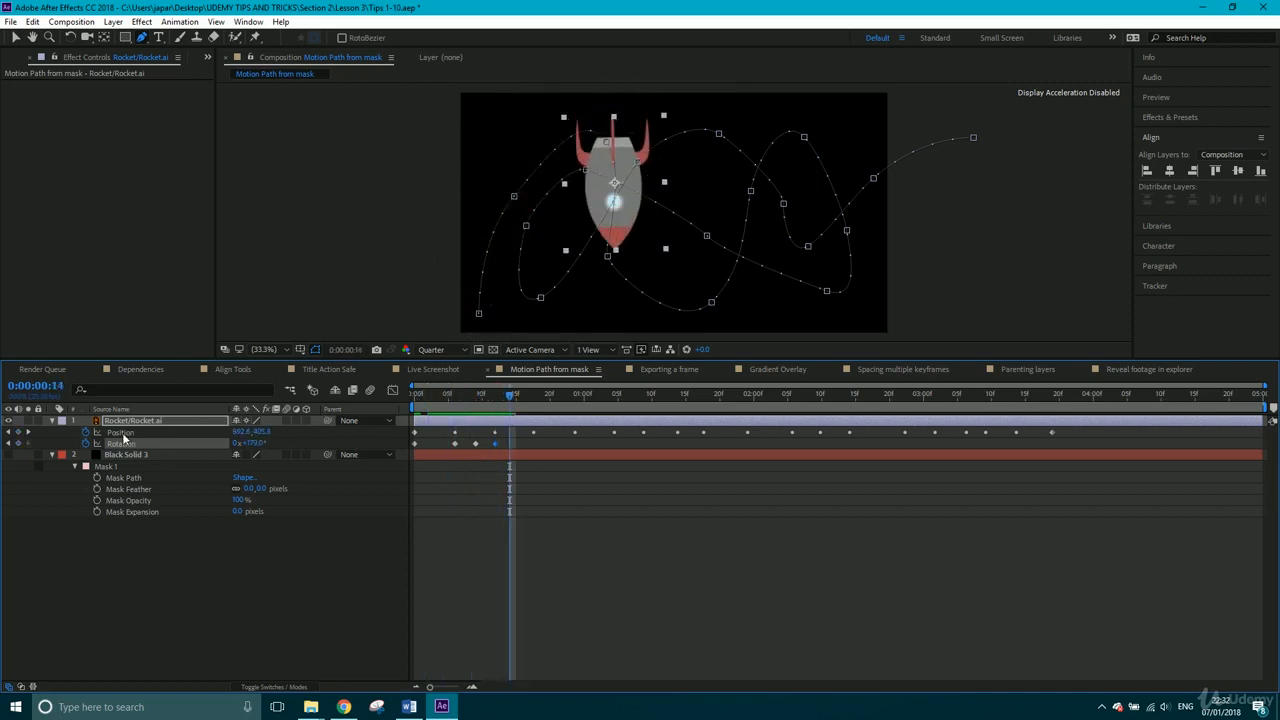
- Delete all Rotation keyframes and all Position keyframes from the rocket layer
key(Delete)
drag(511, 398, 447, 398)
click(130, 456)
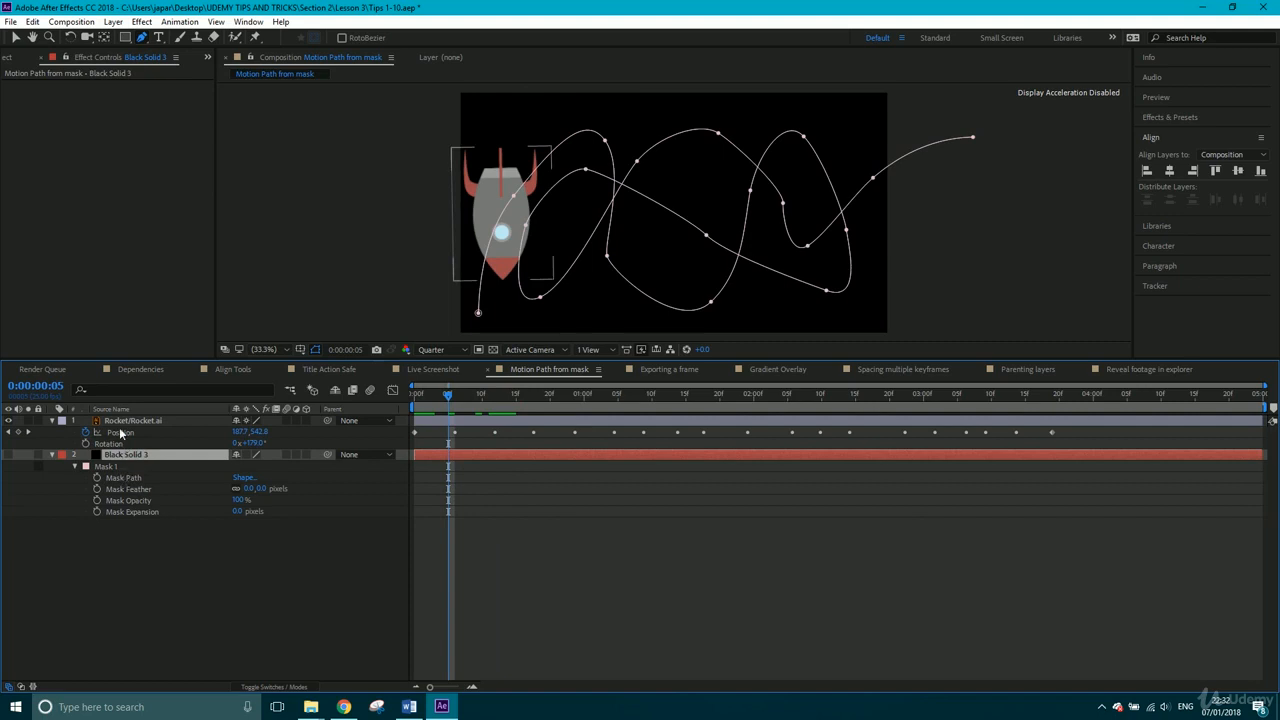
click(115, 432)
key(Delete)
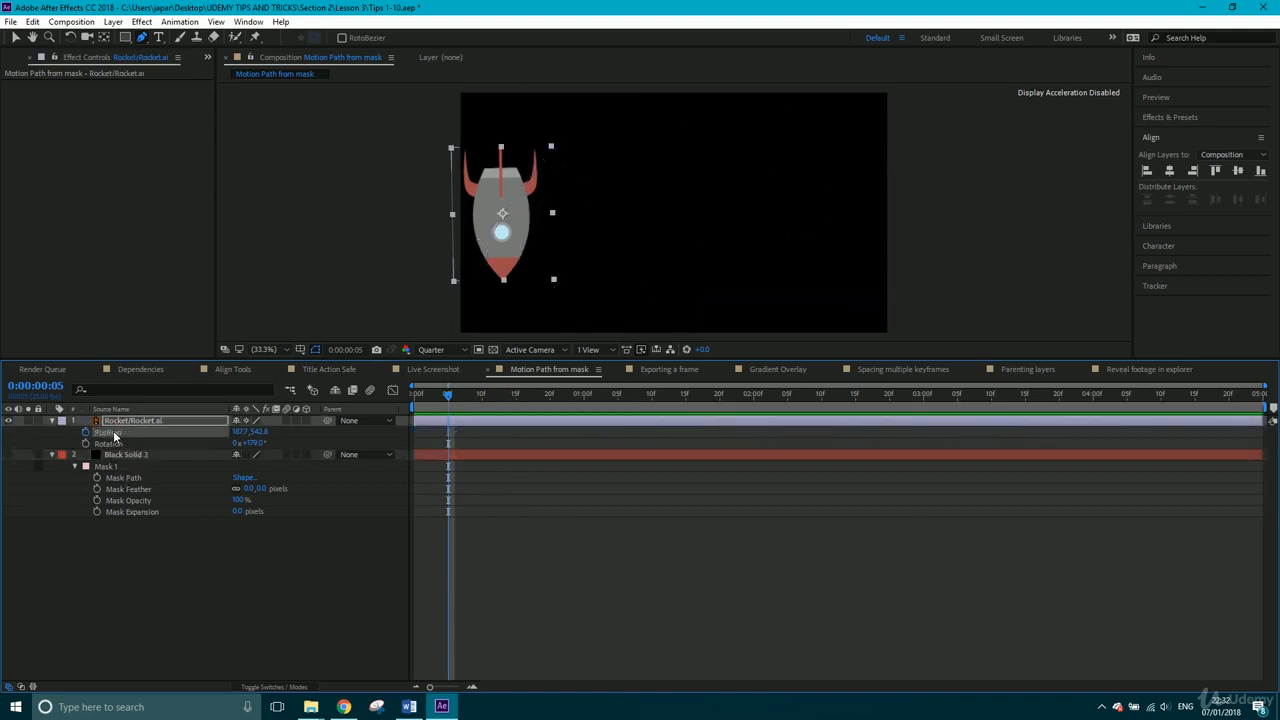
- Paste Black Solid 3's Mask Path into the rocket's Position at 0:00:00:00 and preview the motion to about 0:00:01:10
drag(449, 391, 412, 395)
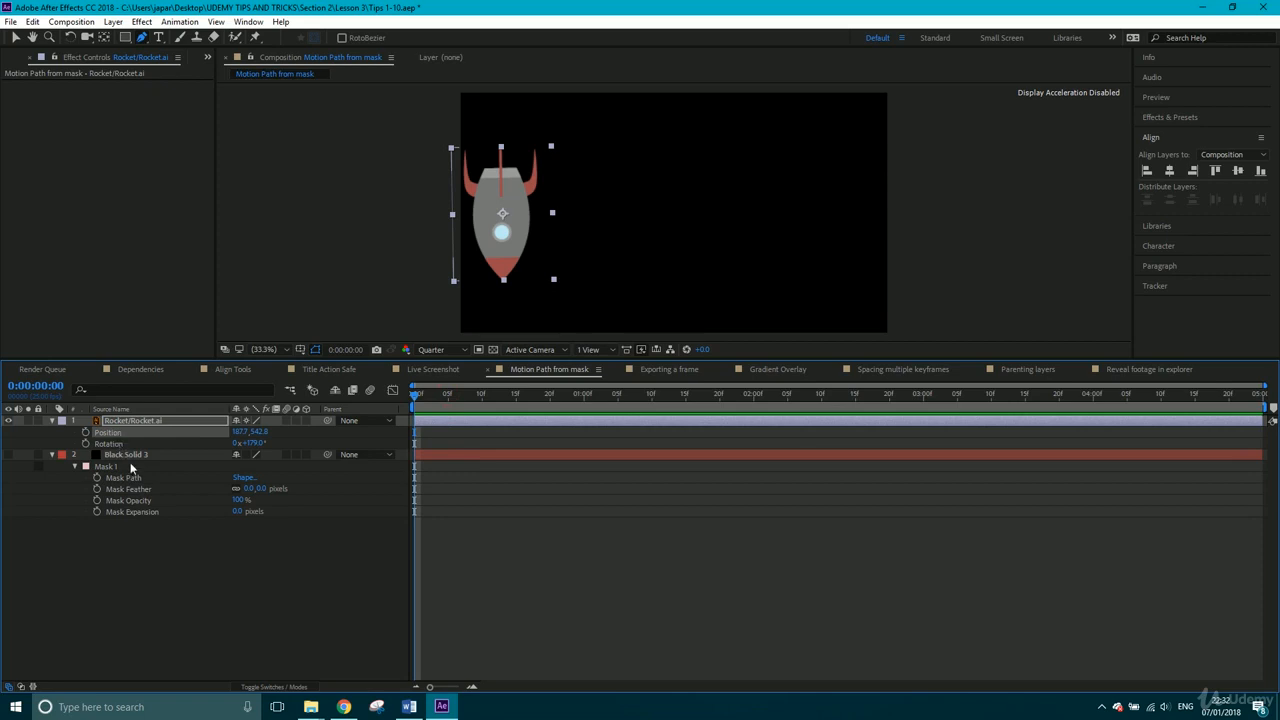
click(127, 478)
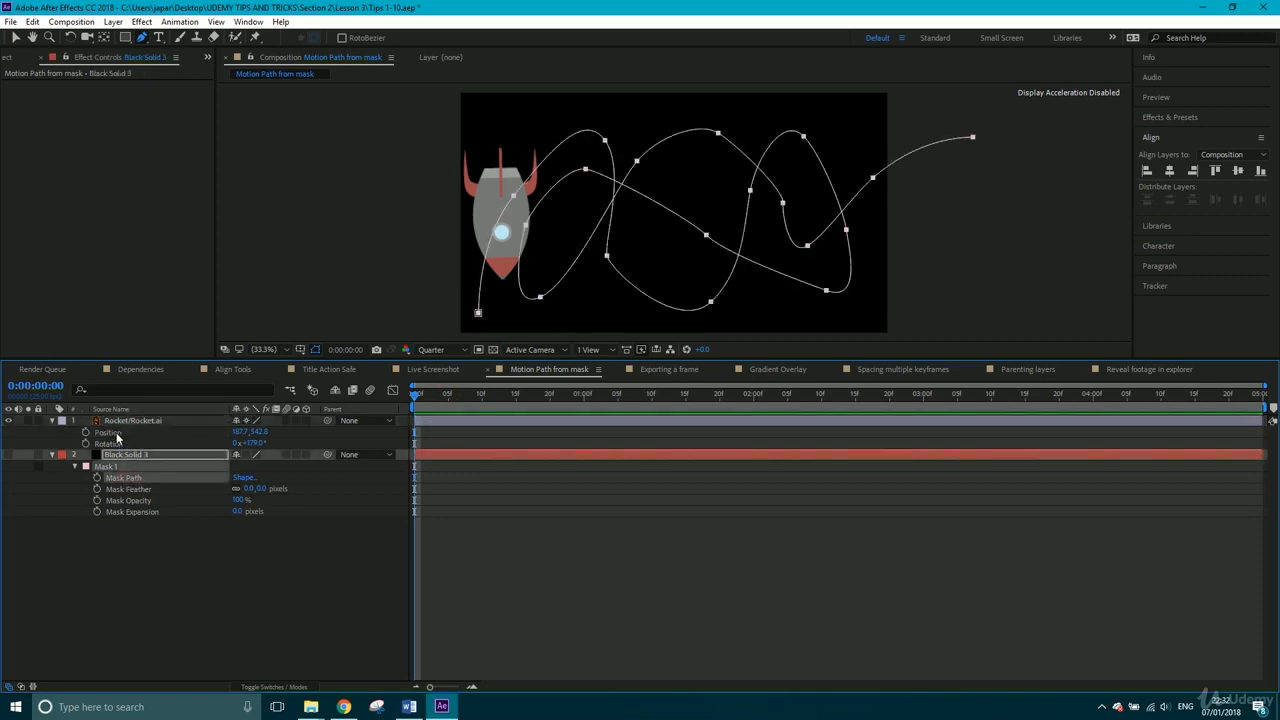
click(116, 433)
key(ctrl+v)
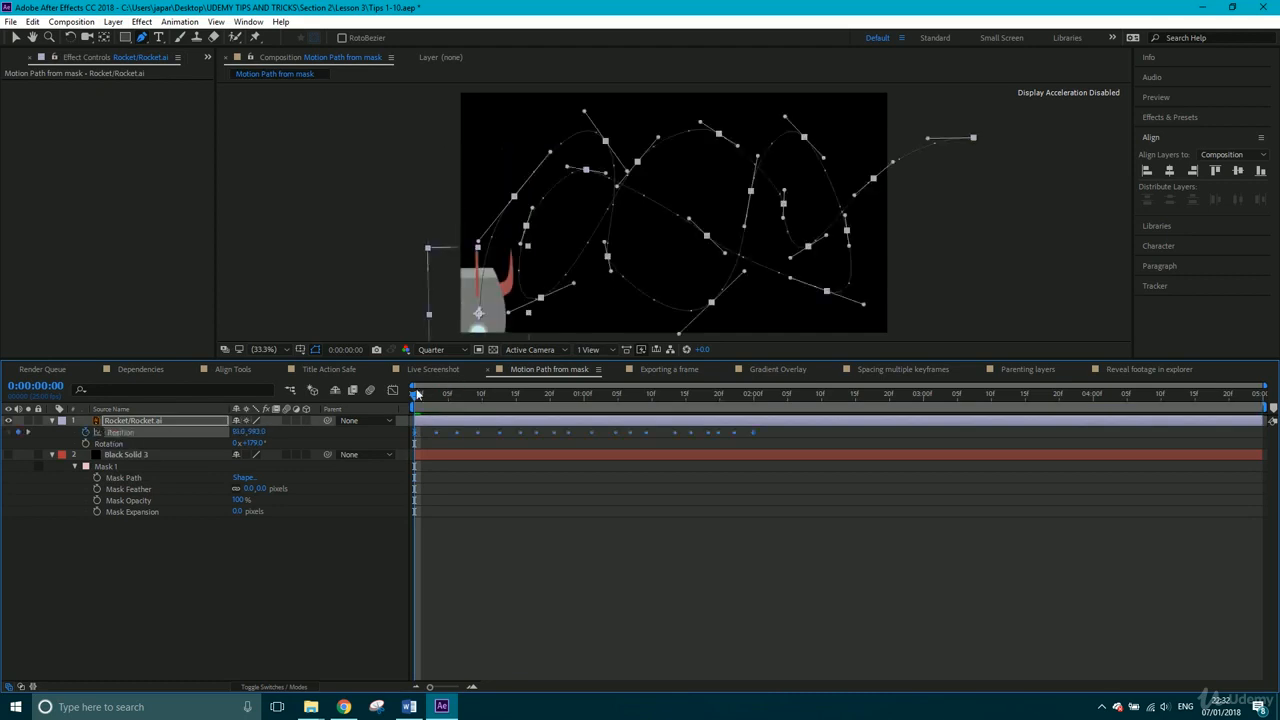
click(448, 393)
drag(465, 392, 651, 393)
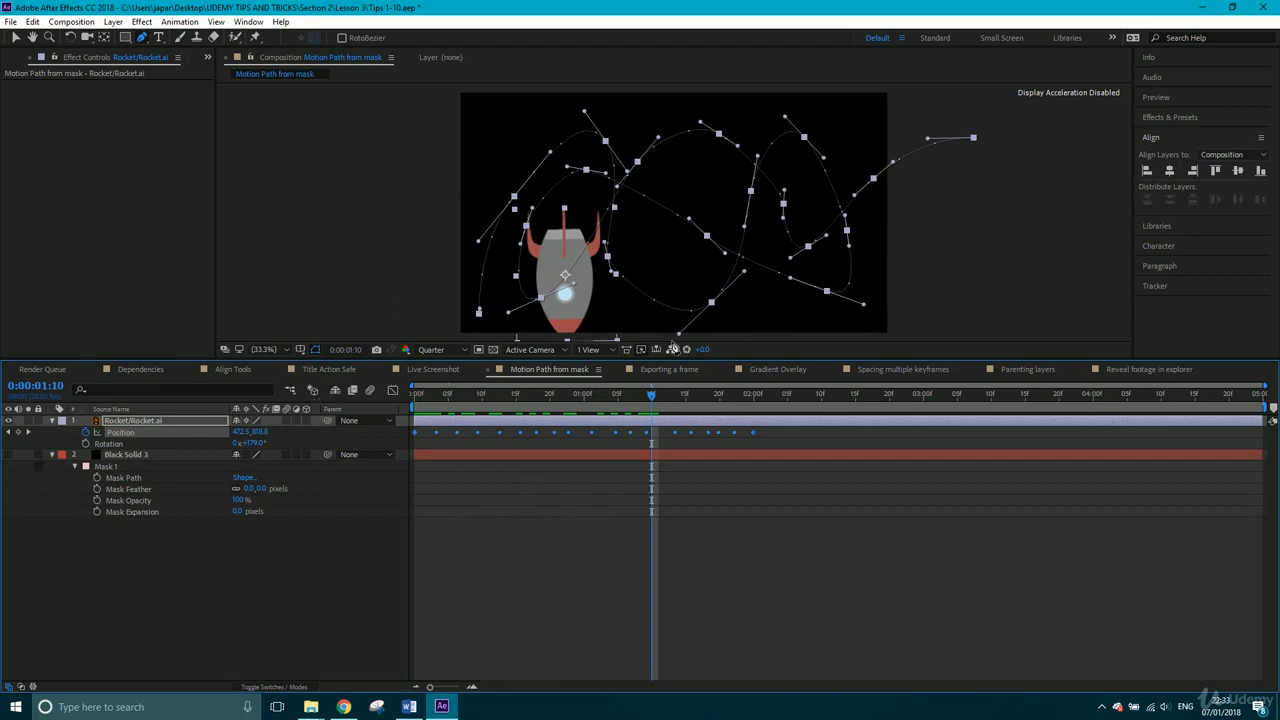
- In the Exporting a frame composition, compare the title with motion blur off and on, leaving it on at 0:00:00:14
click(665, 369)
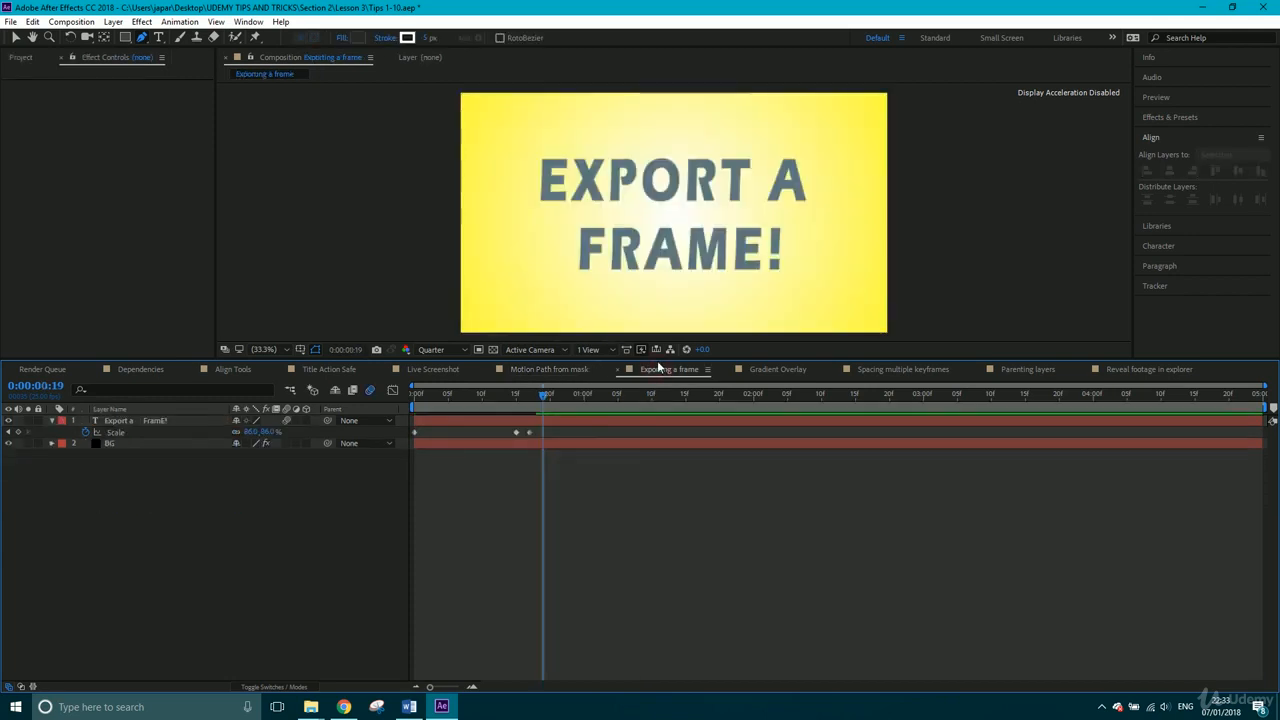
drag(542, 396, 460, 423)
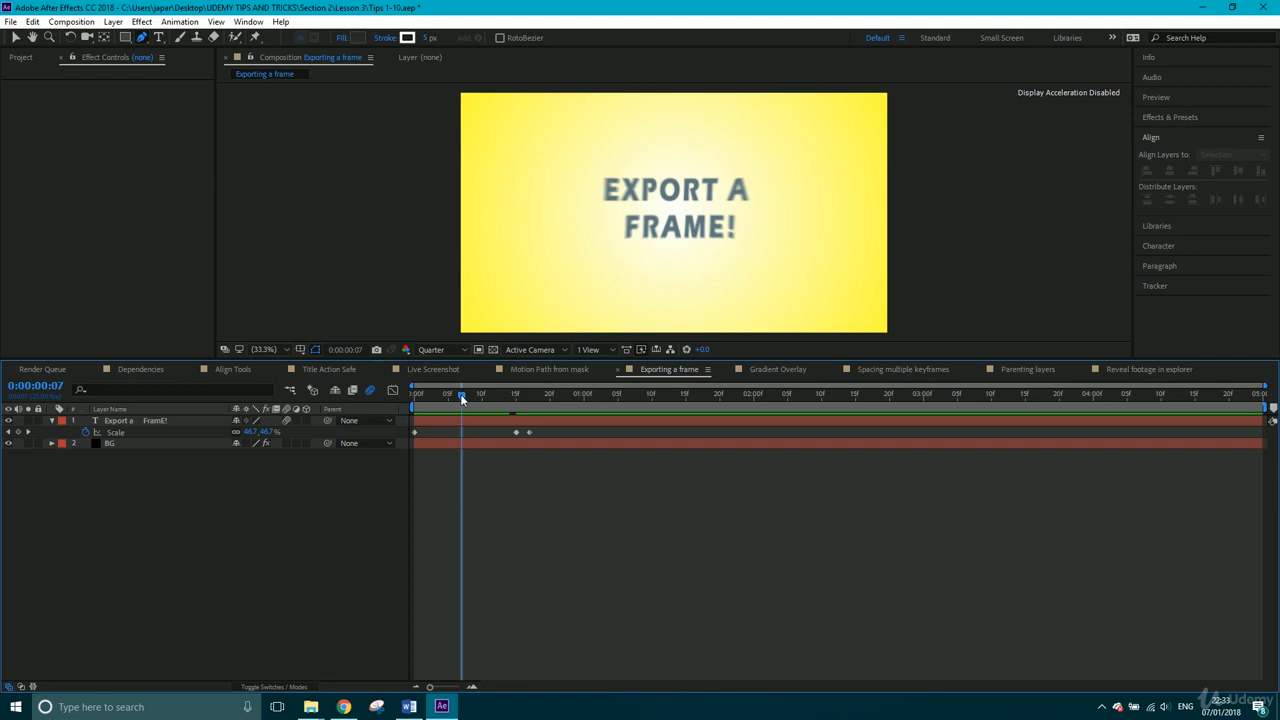
click(369, 390)
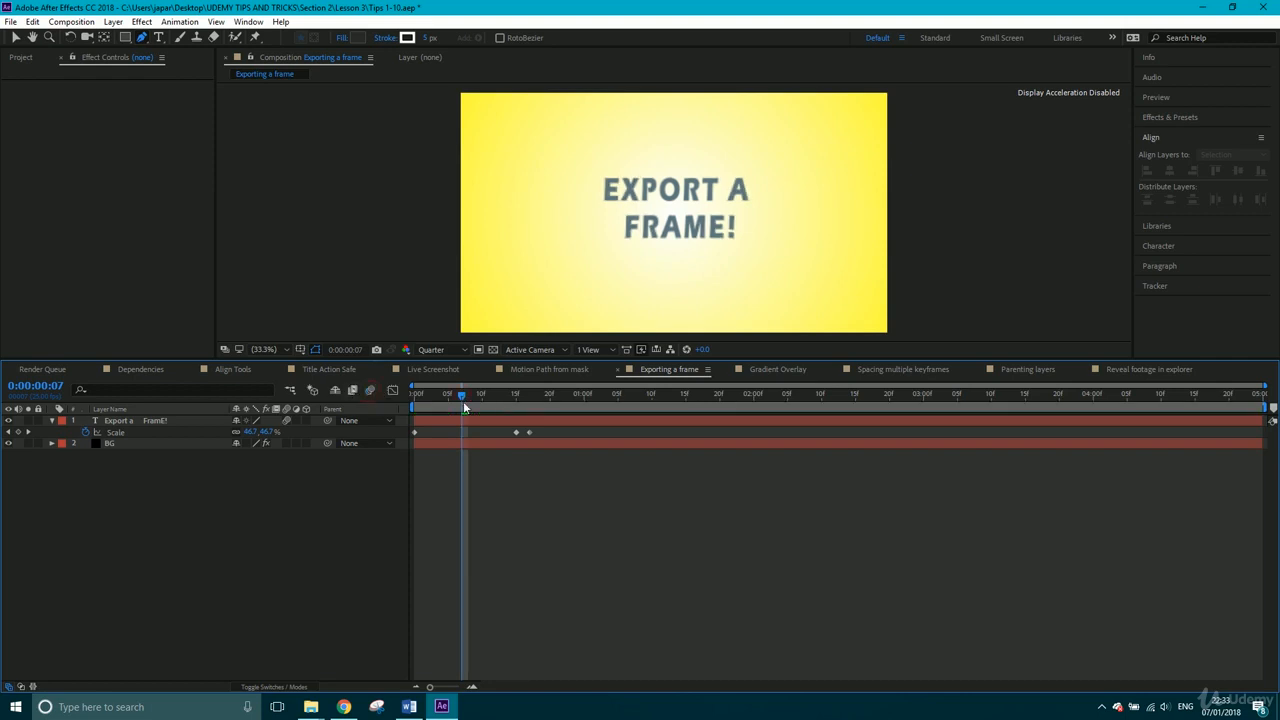
drag(463, 401, 511, 400)
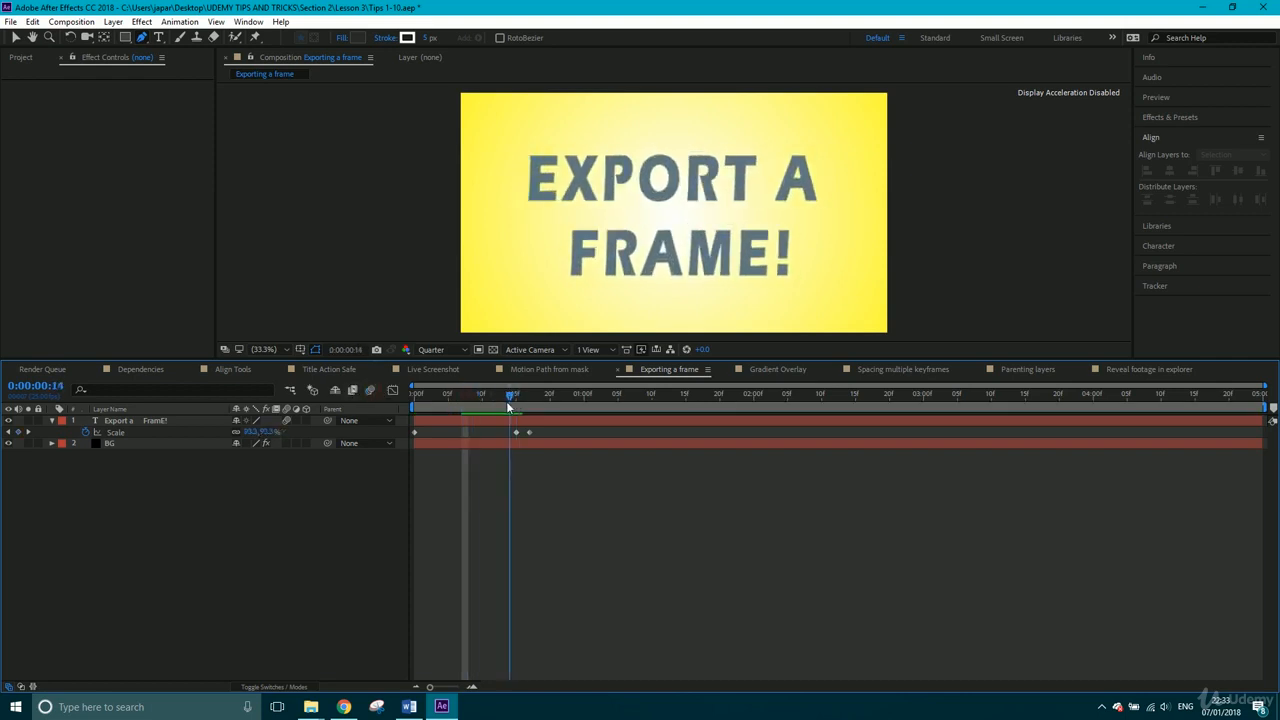
click(370, 391)
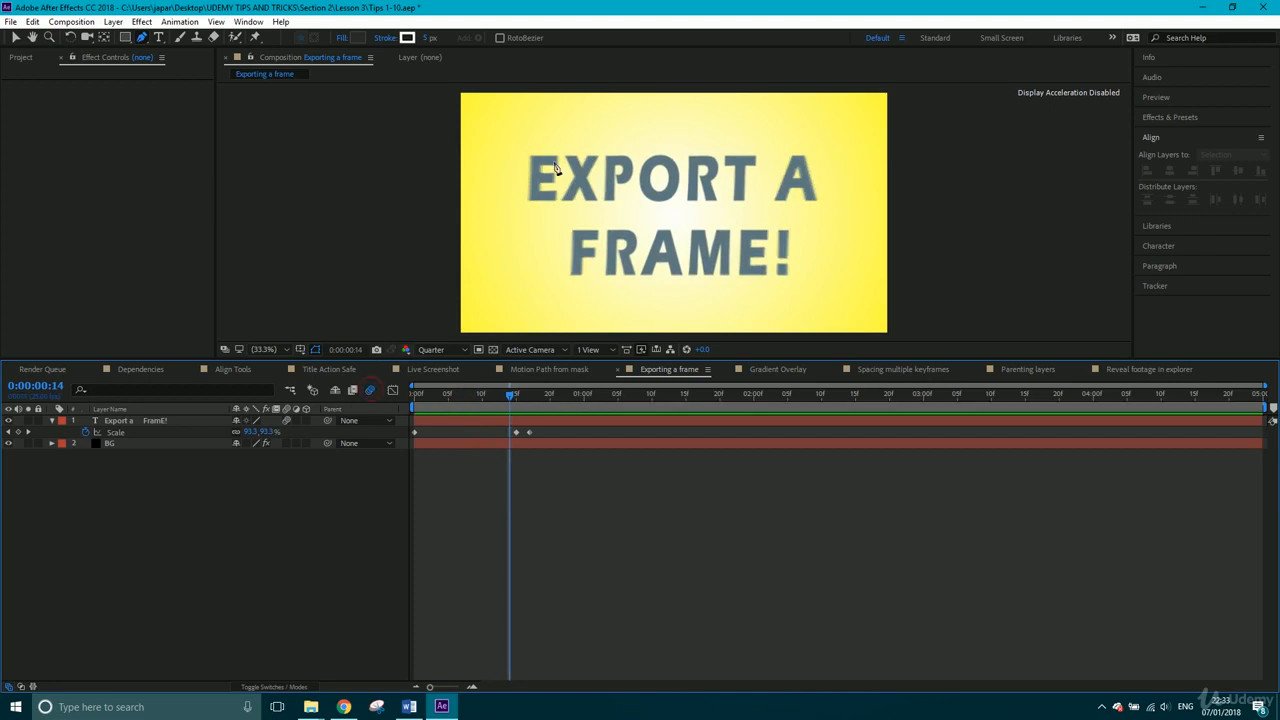
click(368, 392)
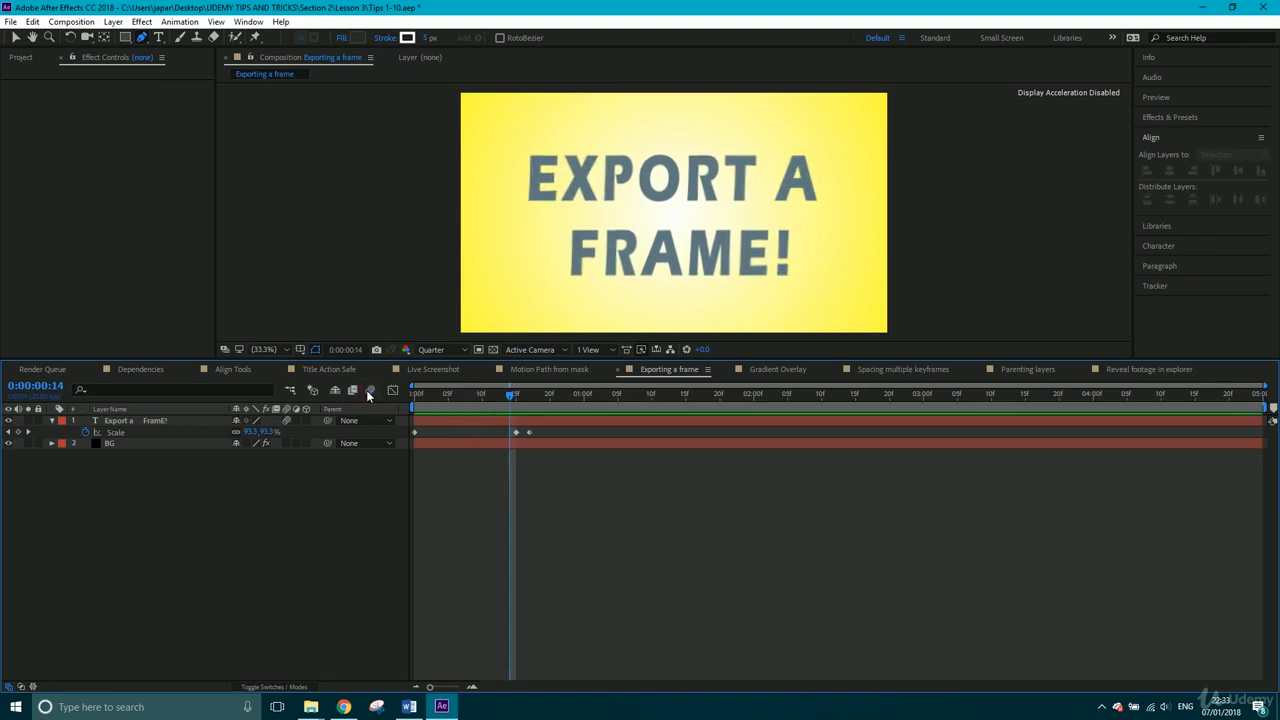
click(368, 391)
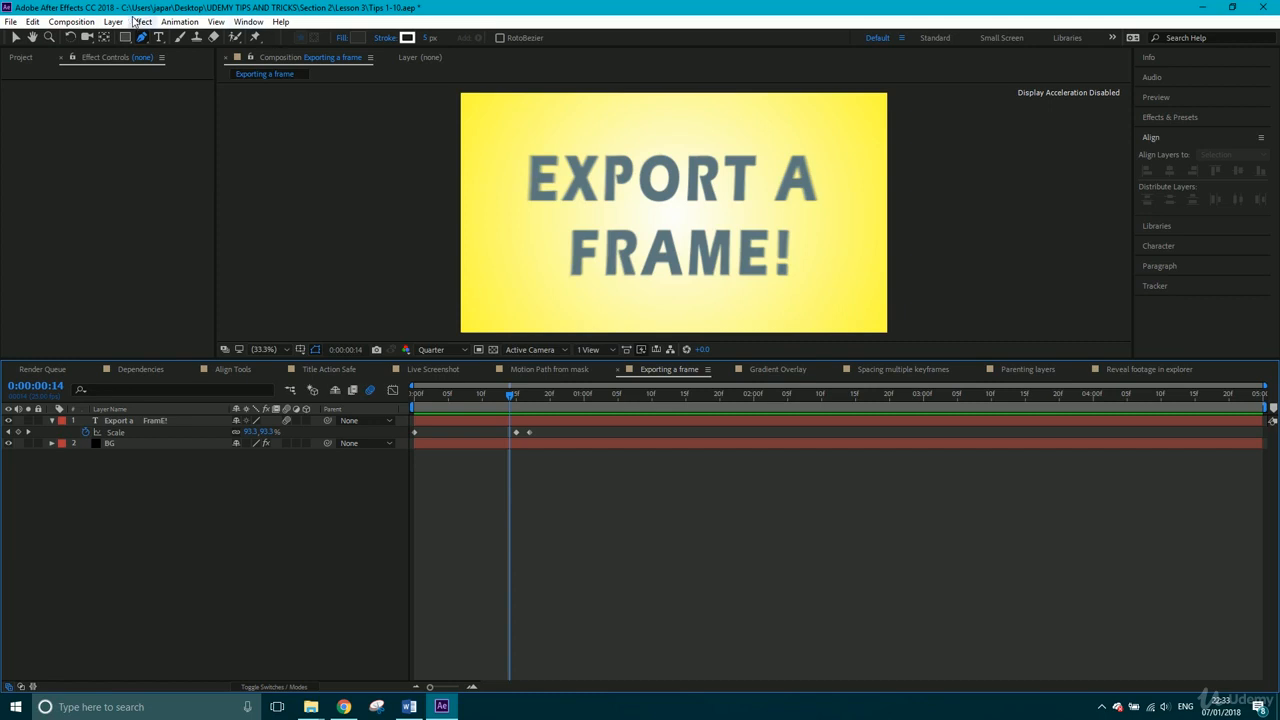
- Queue the frame at 0:00:00:14 to save as a file, with the output format set to JPEG Sequence
click(78, 22)
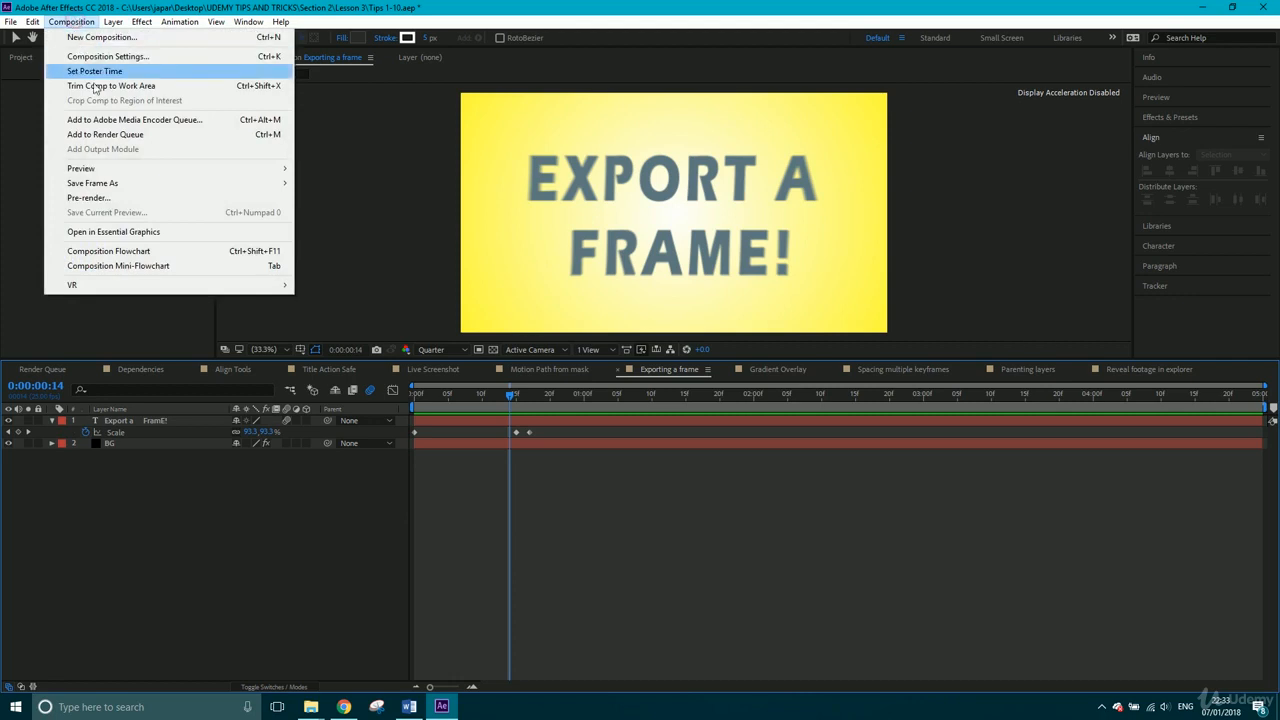
mouse_move(115, 184)
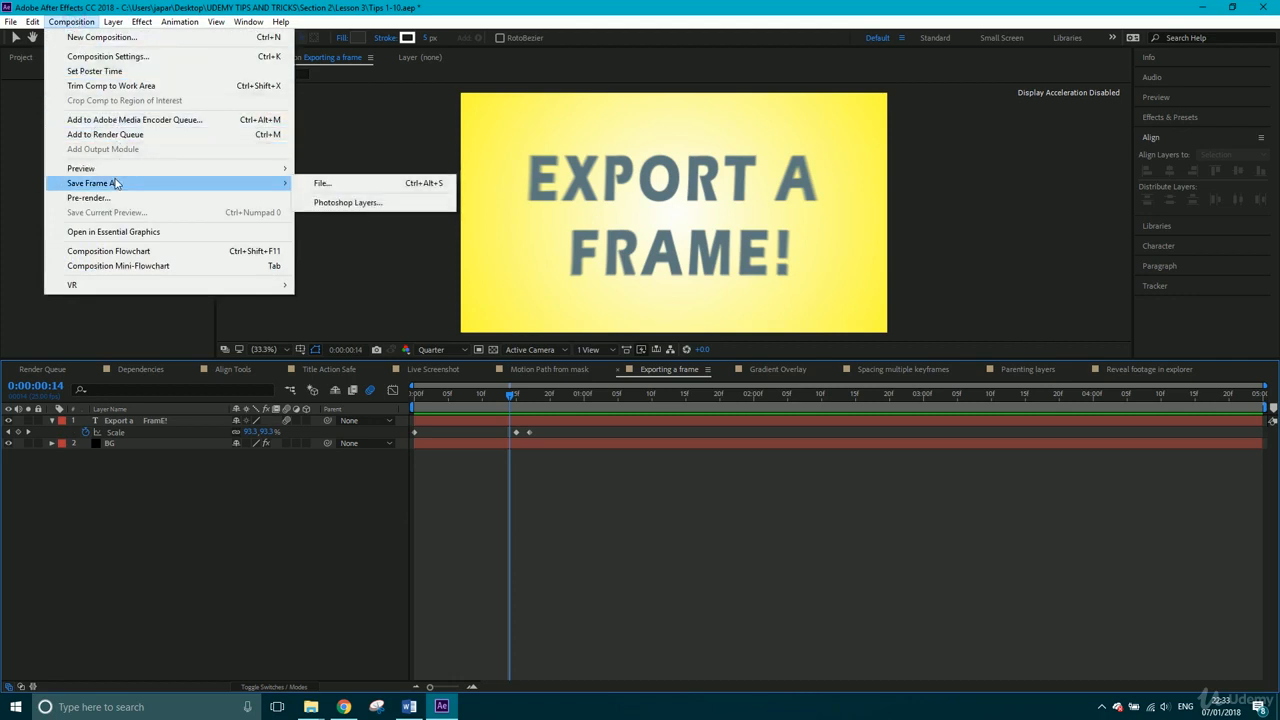
click(322, 183)
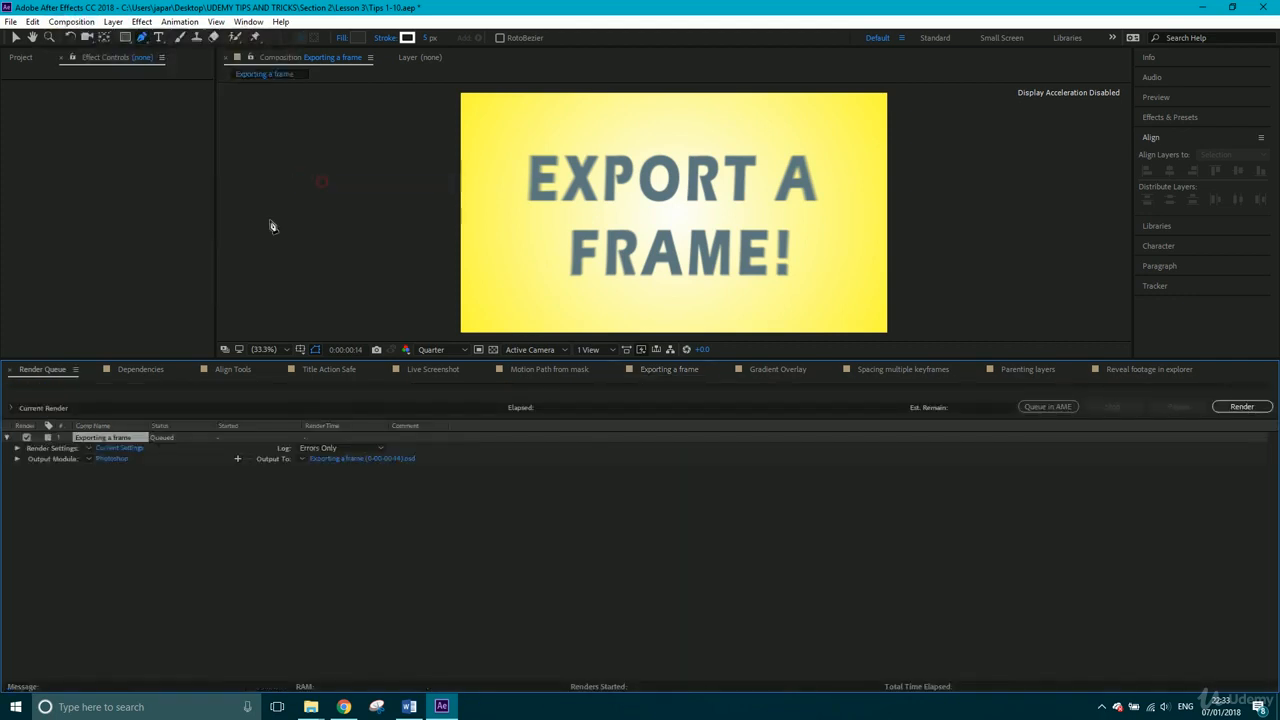
click(111, 458)
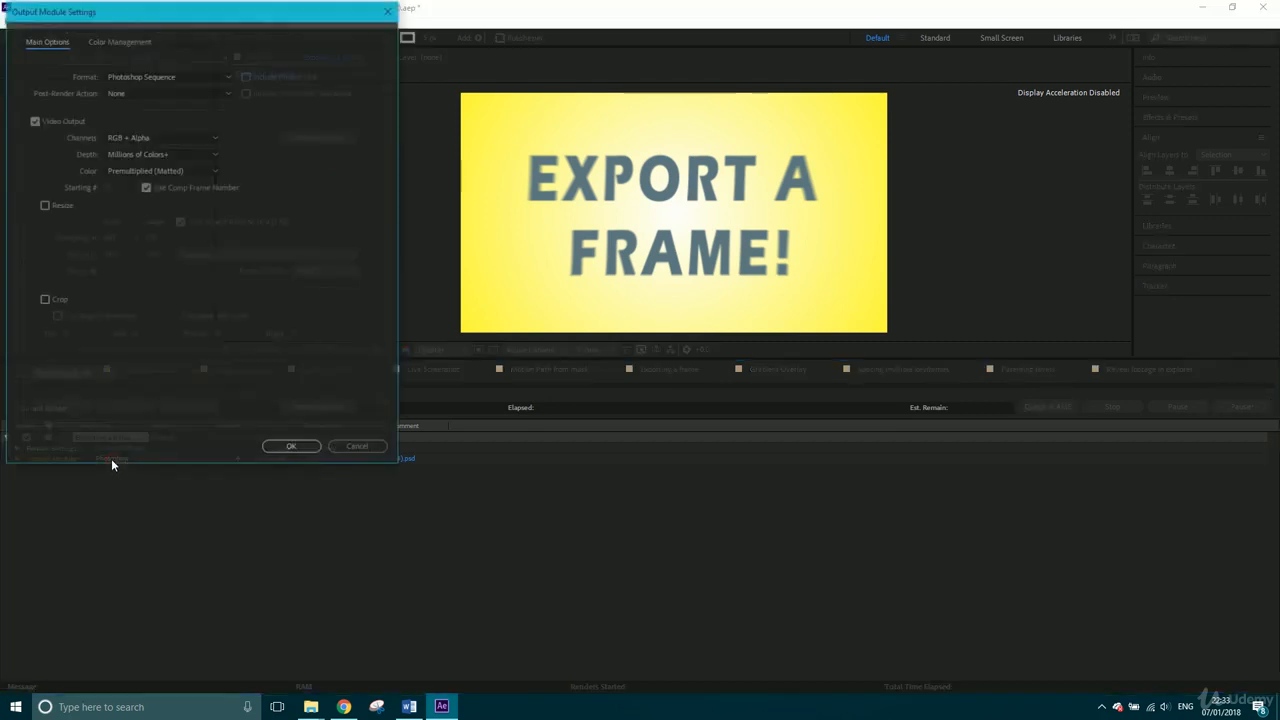
click(158, 80)
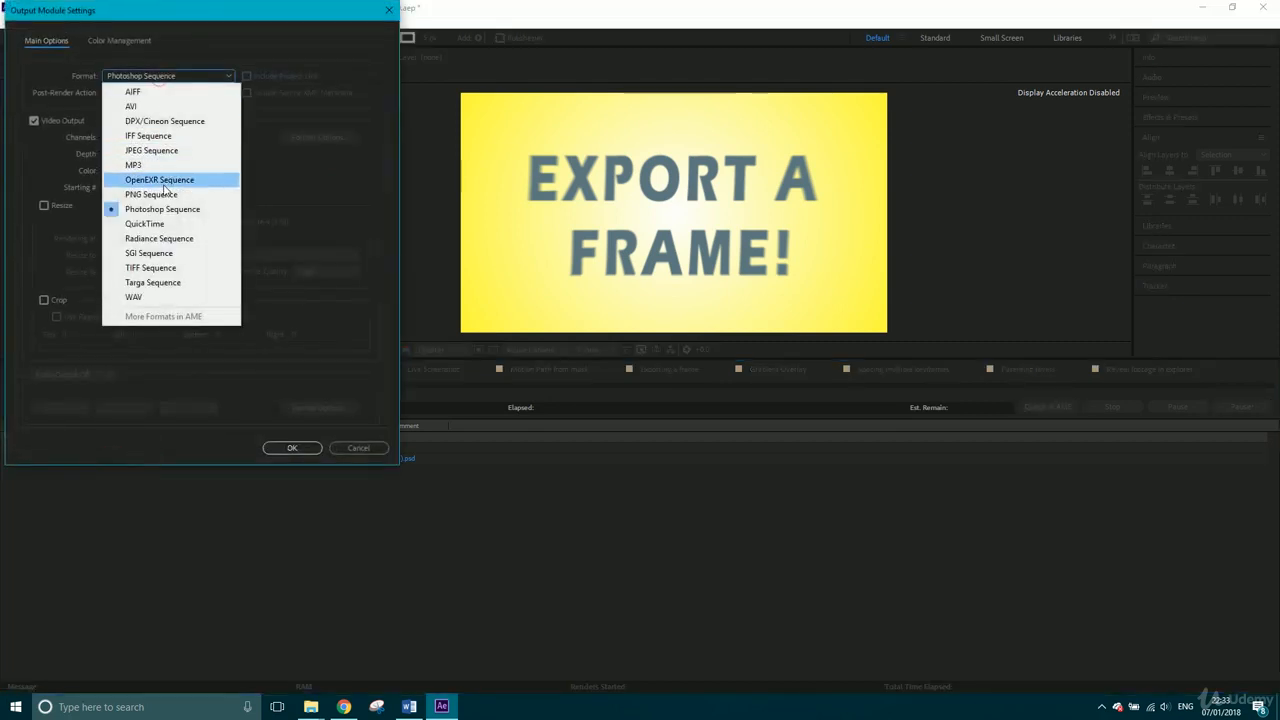
click(159, 151)
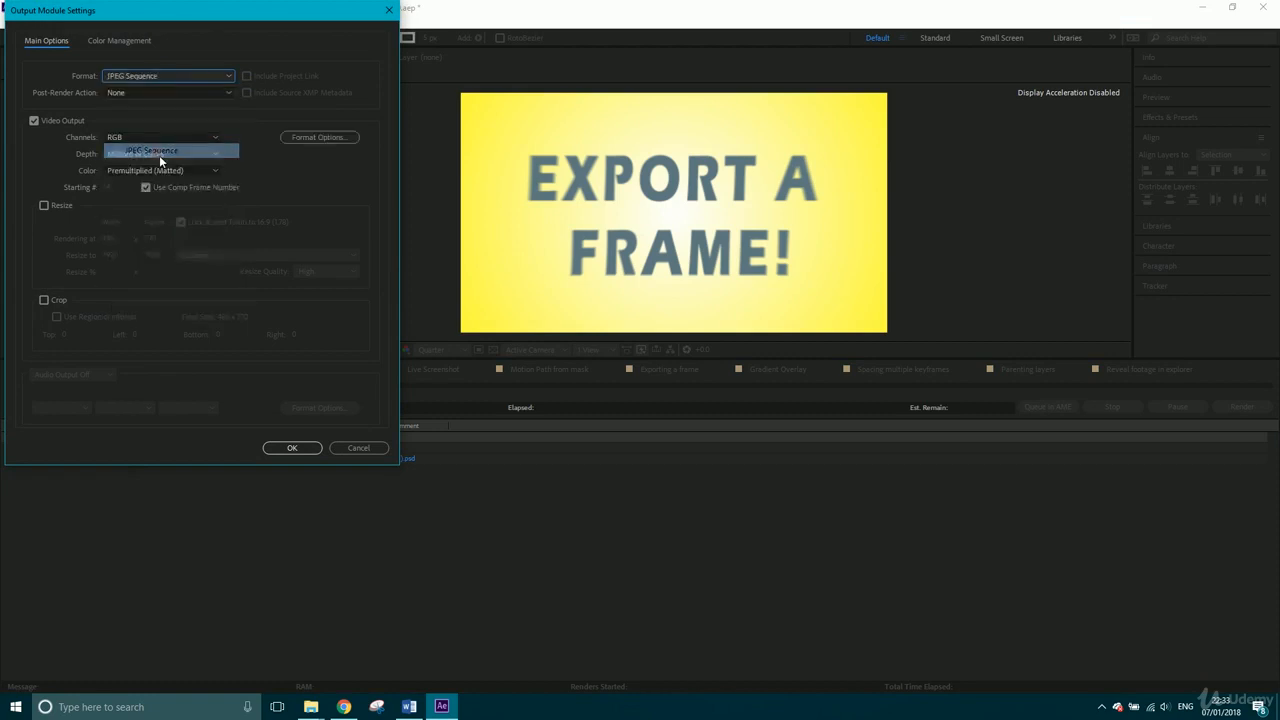
click(290, 448)
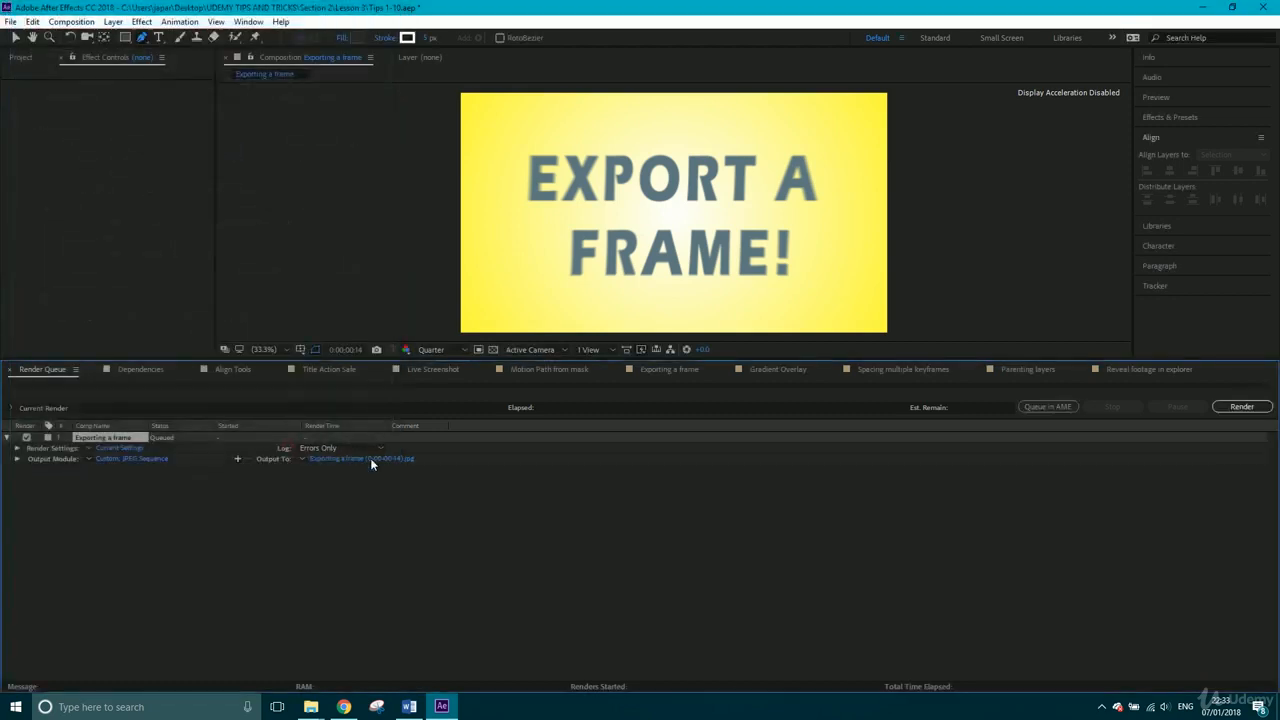
- Set the output to "Exporting a frame" in the Section 2 > Lesson 3 folder, without the timecode suffix, and render the frame
click(359, 459)
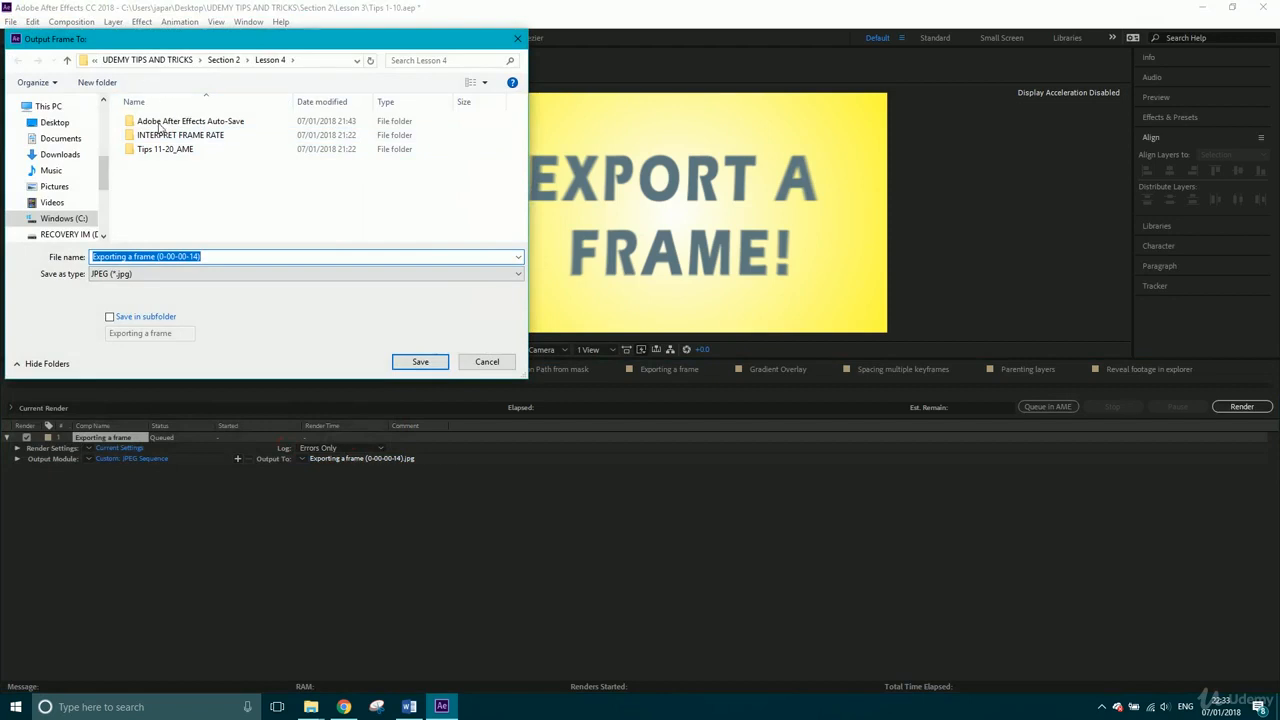
click(222, 60)
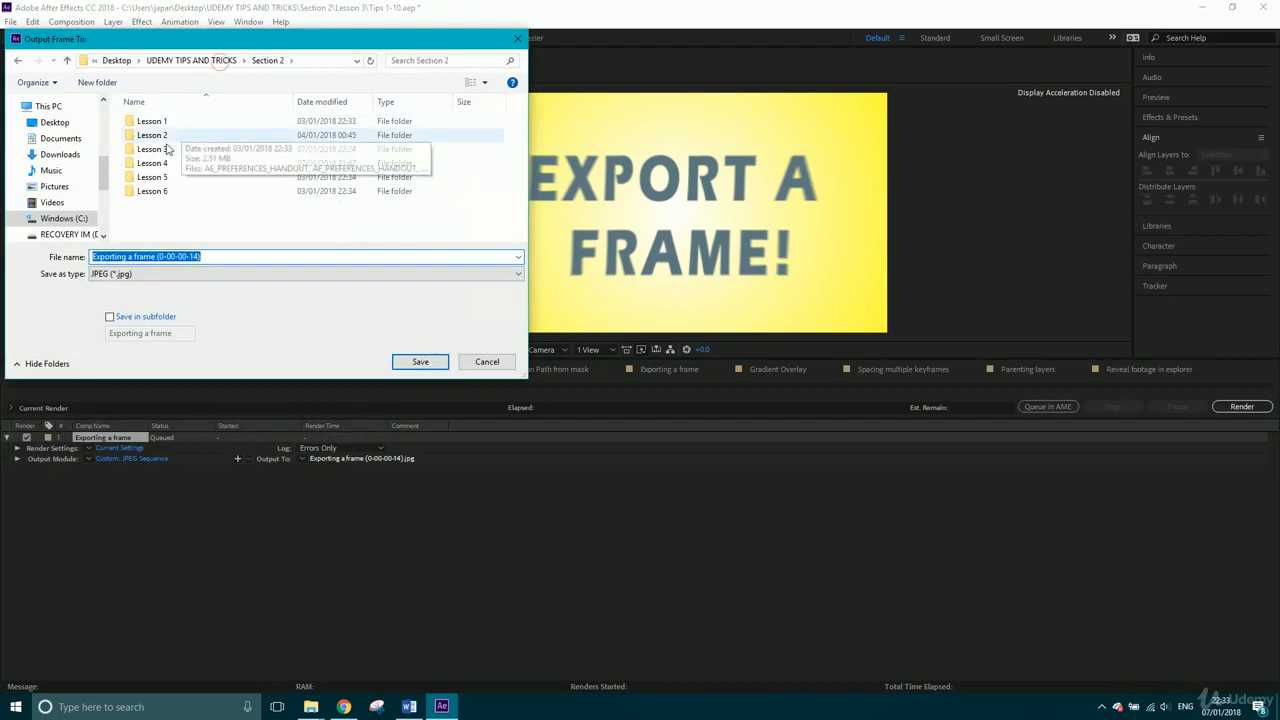
double_click(165, 148)
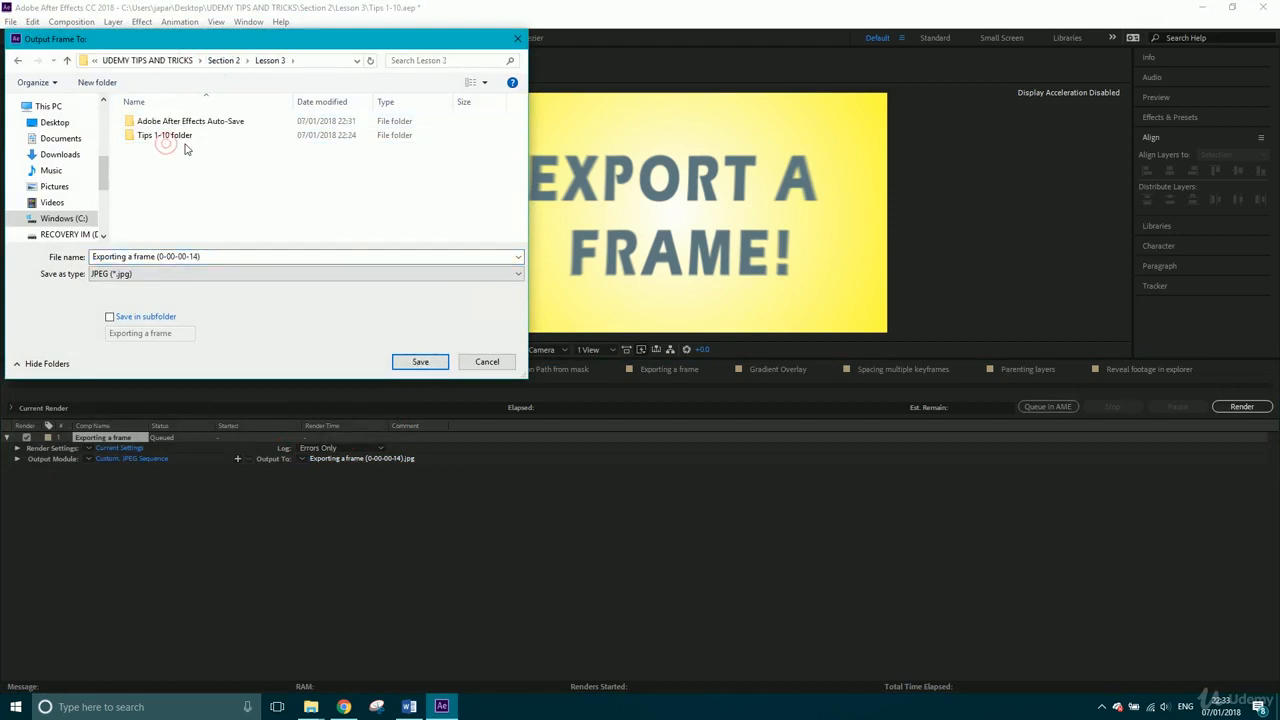
click(213, 256)
click(213, 256)
drag(213, 256, 157, 256)
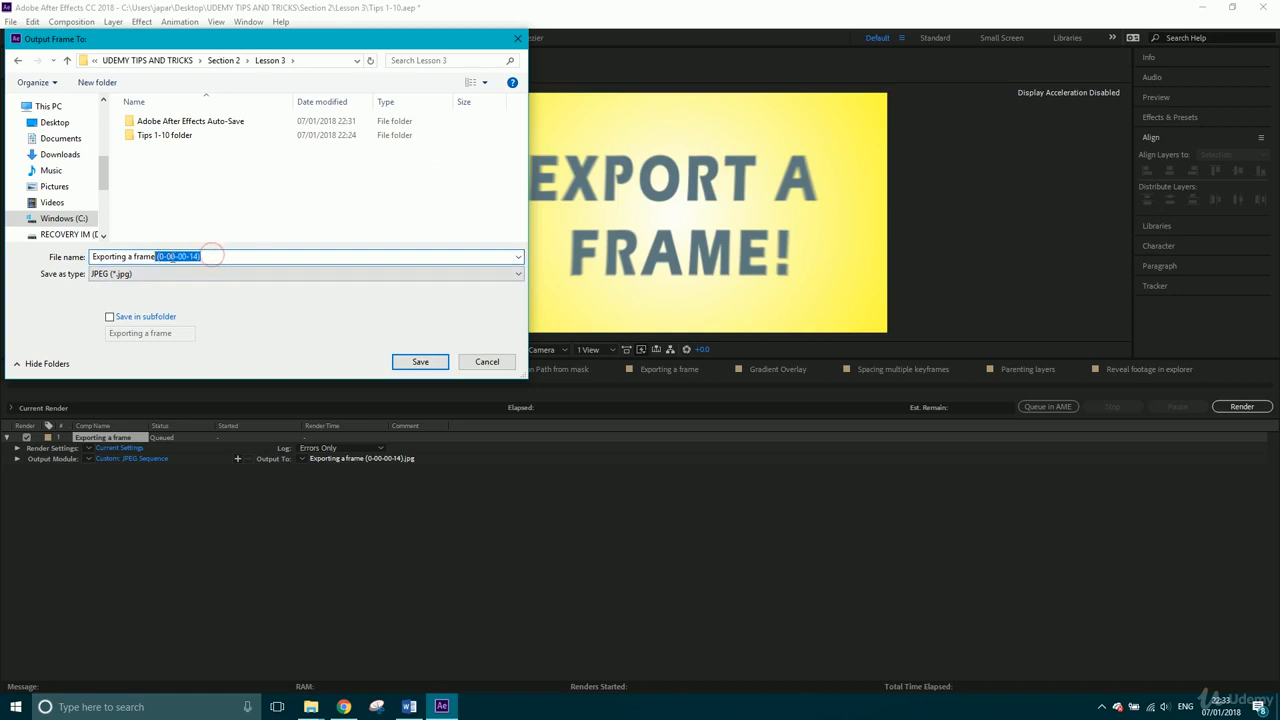
key(BackSpace)
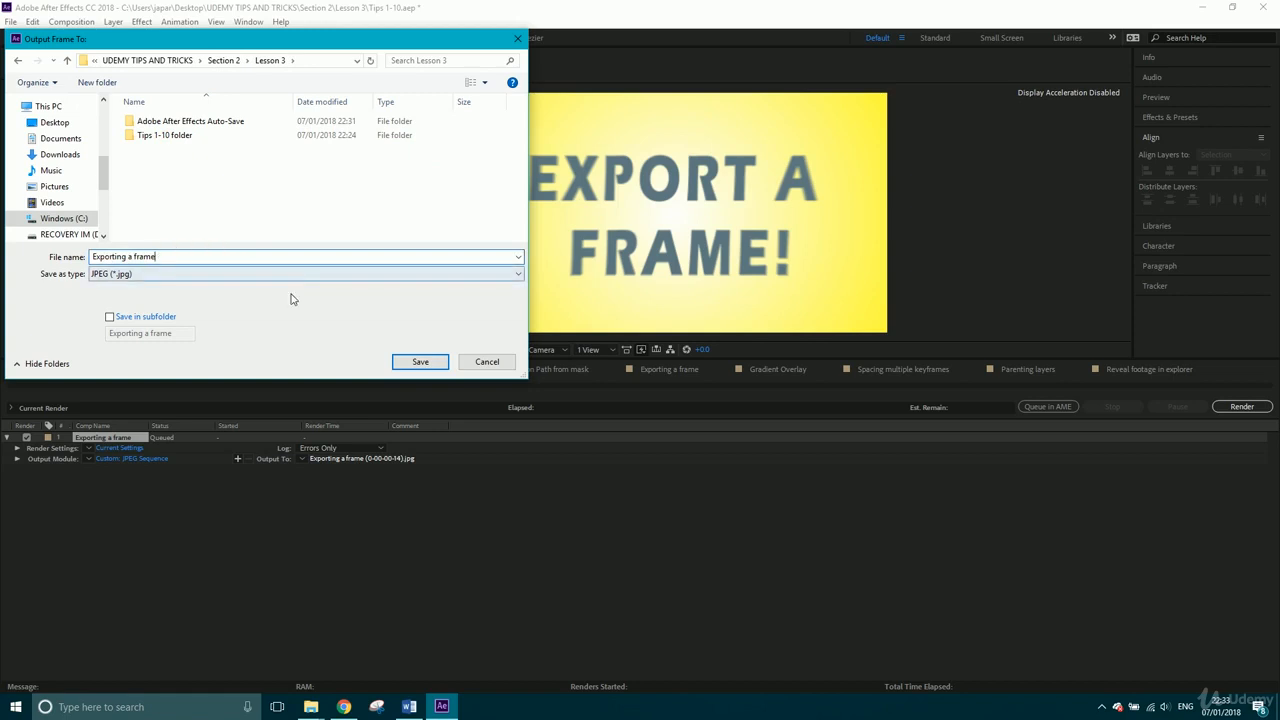
click(418, 364)
click(1256, 411)
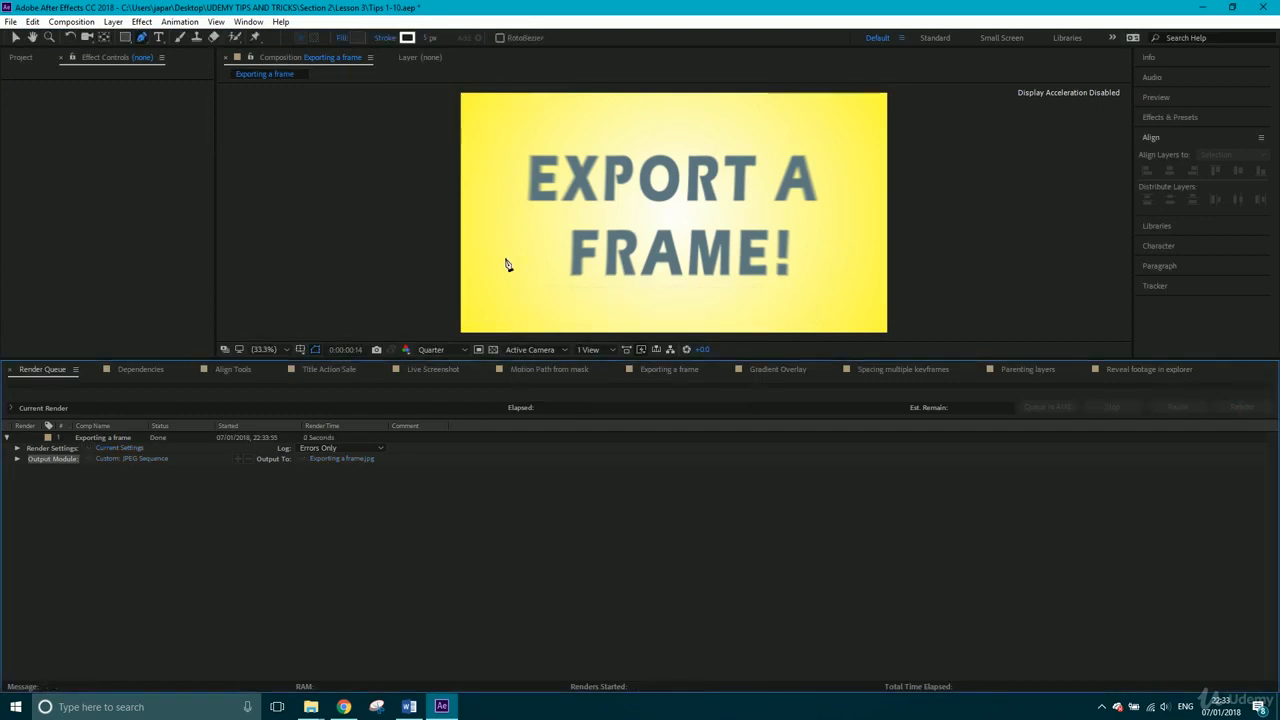
- Switch to File Explorer, view the exported Exporting a frame JPG from the Lesson 3 folder, and return to After Effects
mouse_move(311, 706)
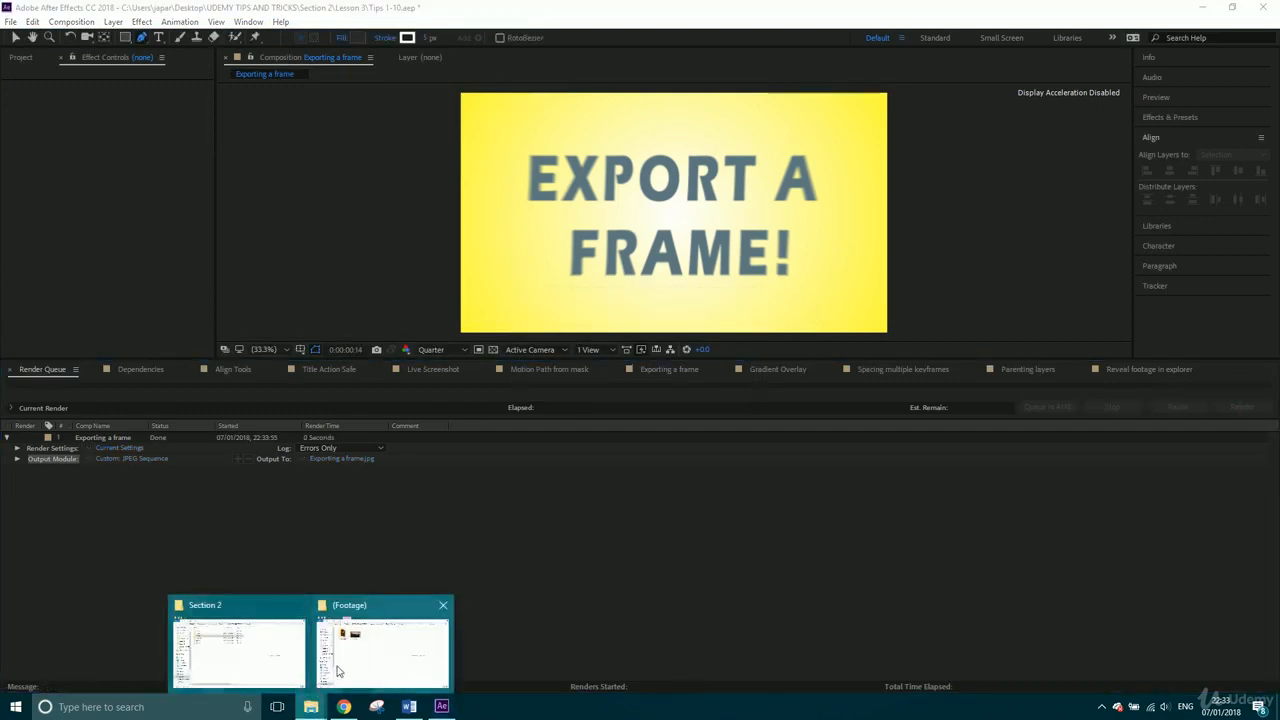
mouse_move(338, 666)
click(270, 663)
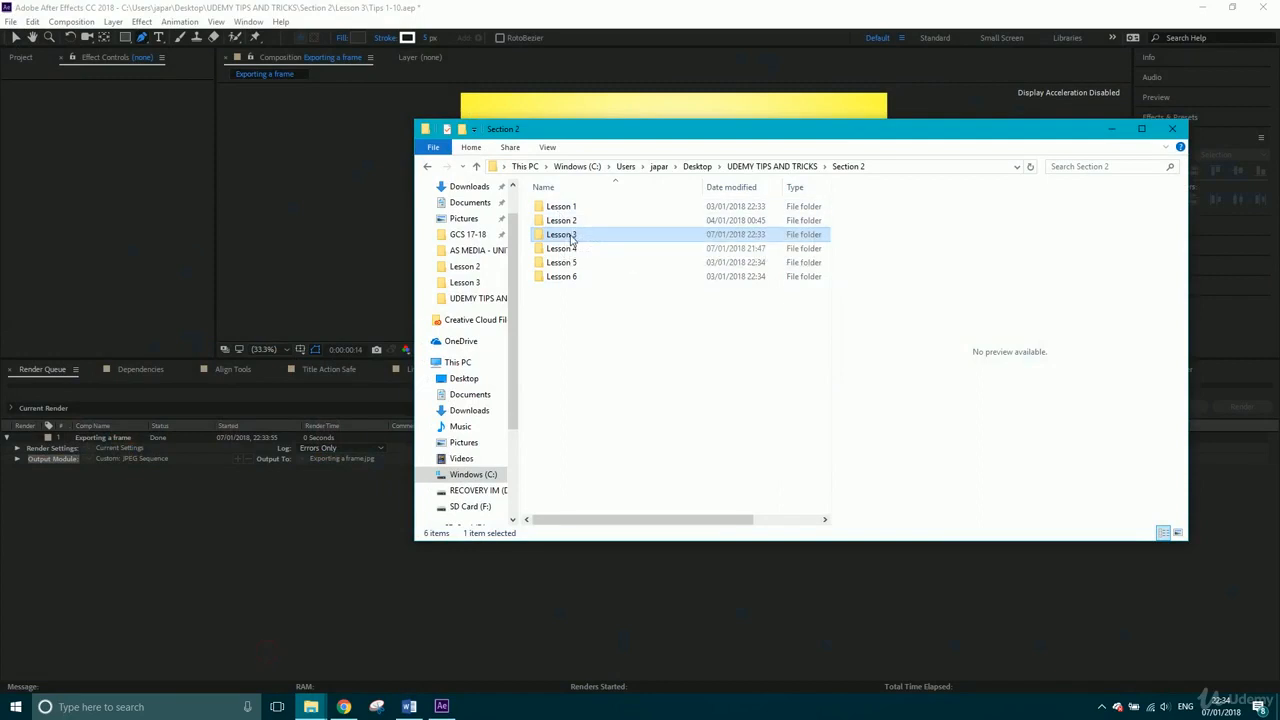
double_click(571, 240)
click(592, 238)
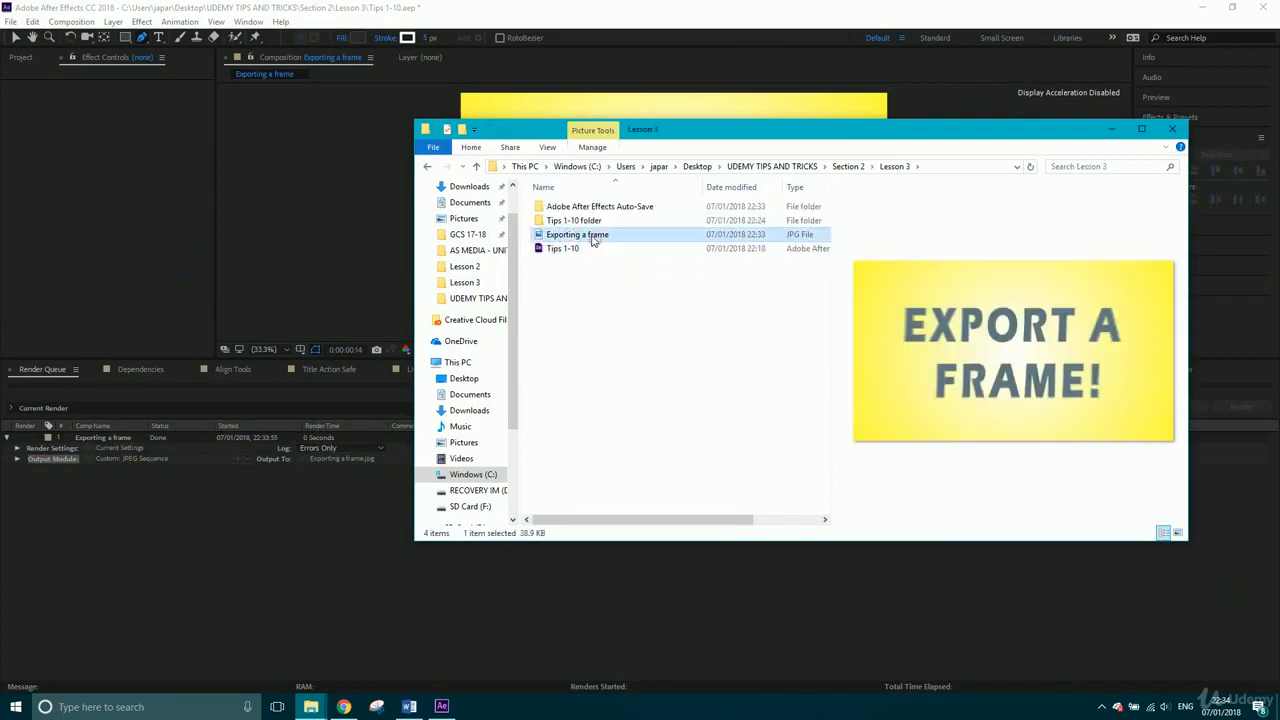
double_click(592, 238)
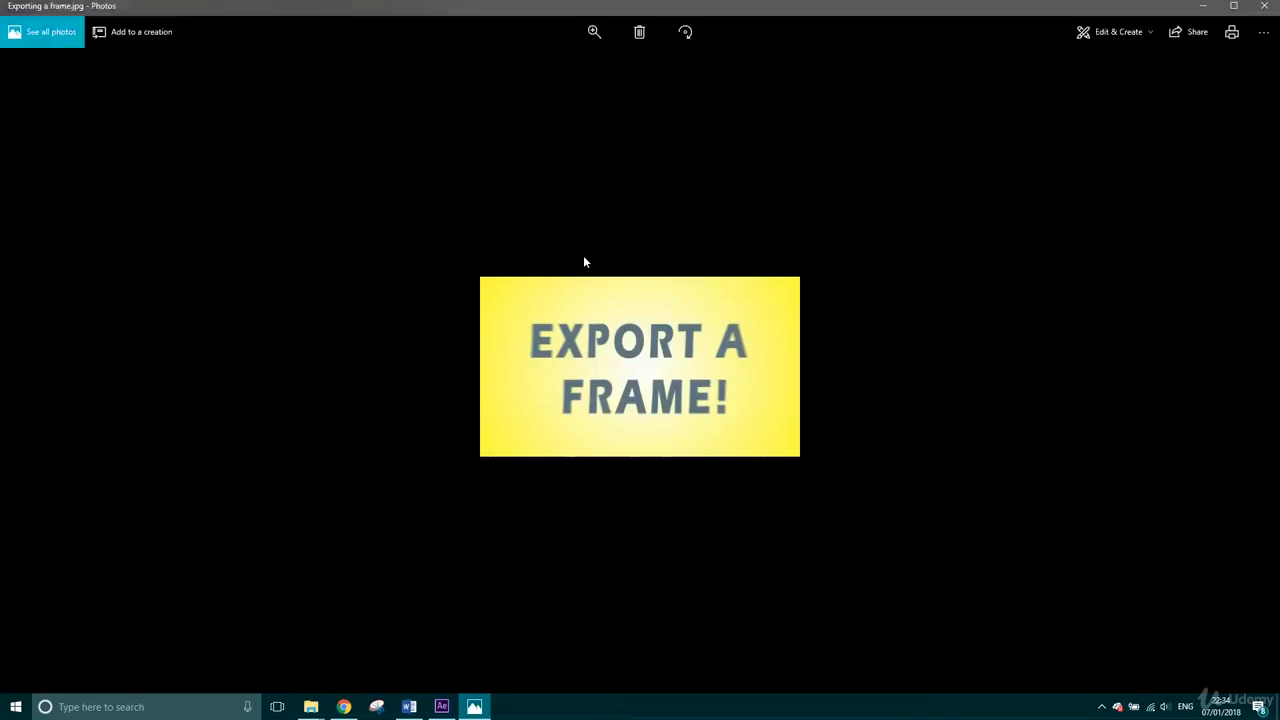
click(1272, 6)
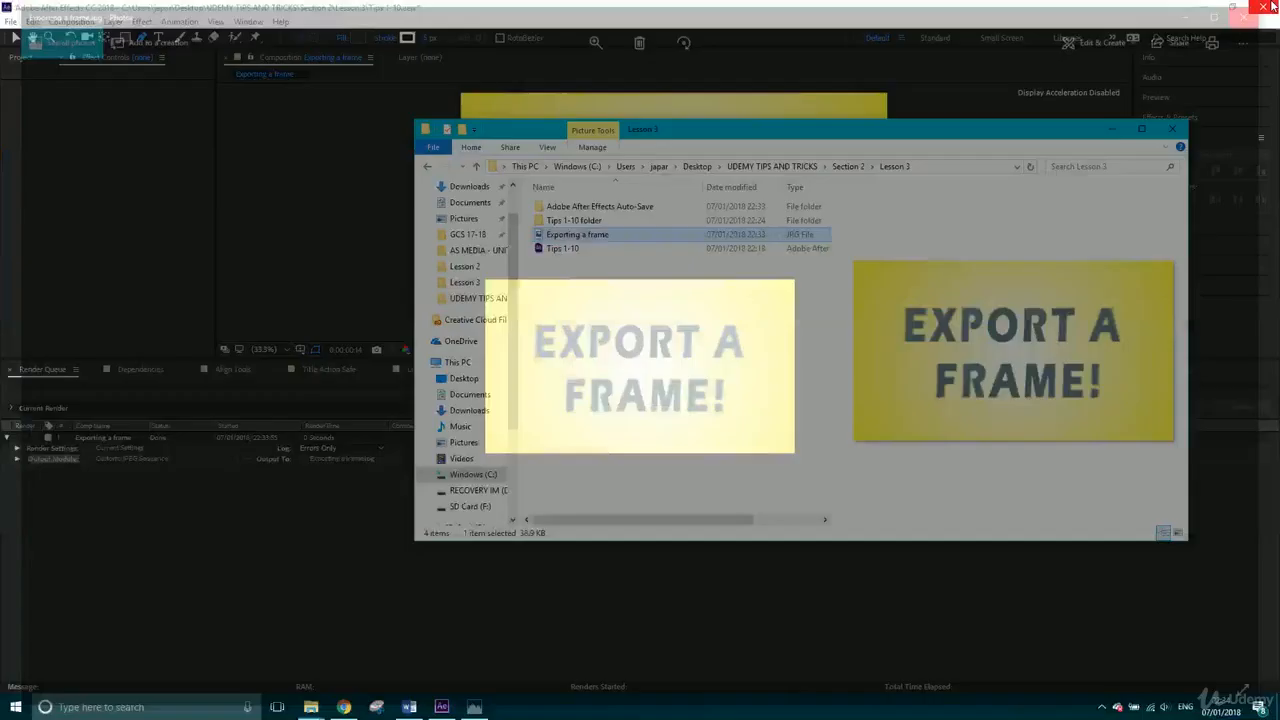
click(1143, 130)
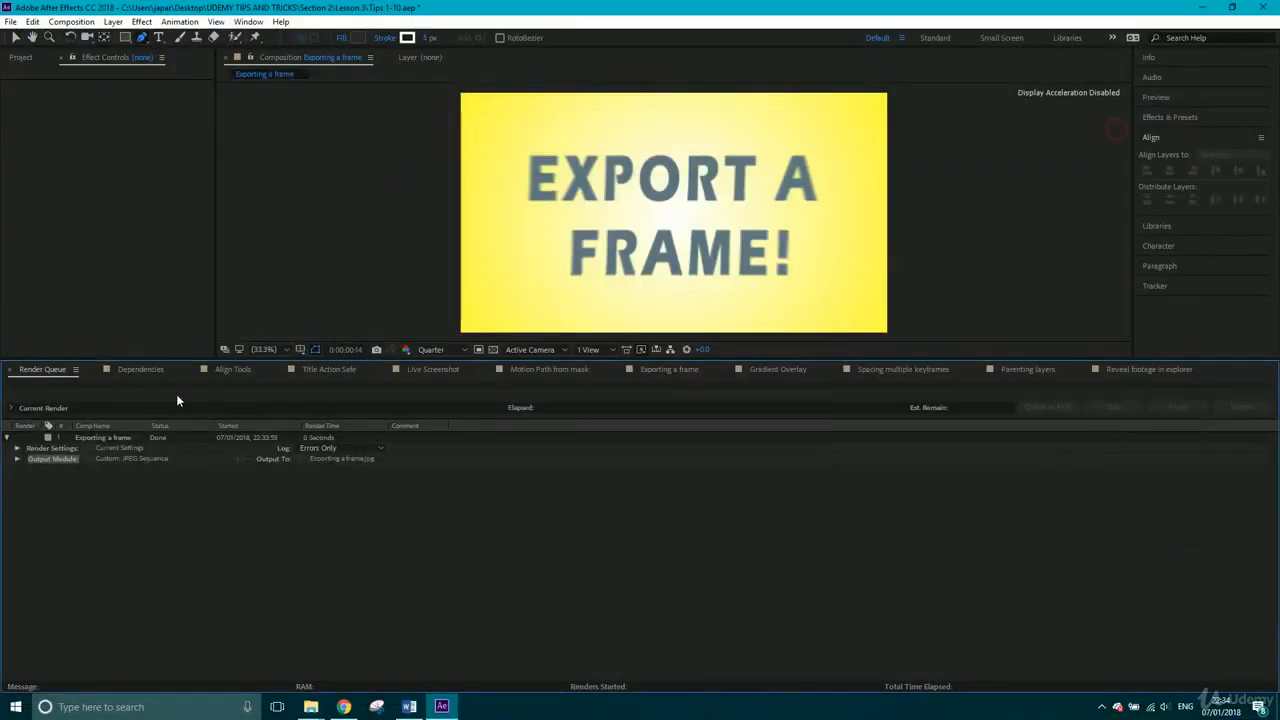
- Return to the Exporting a frame composition and queue the frame at 0:00:00:14 to be saved as a file again
click(700, 370)
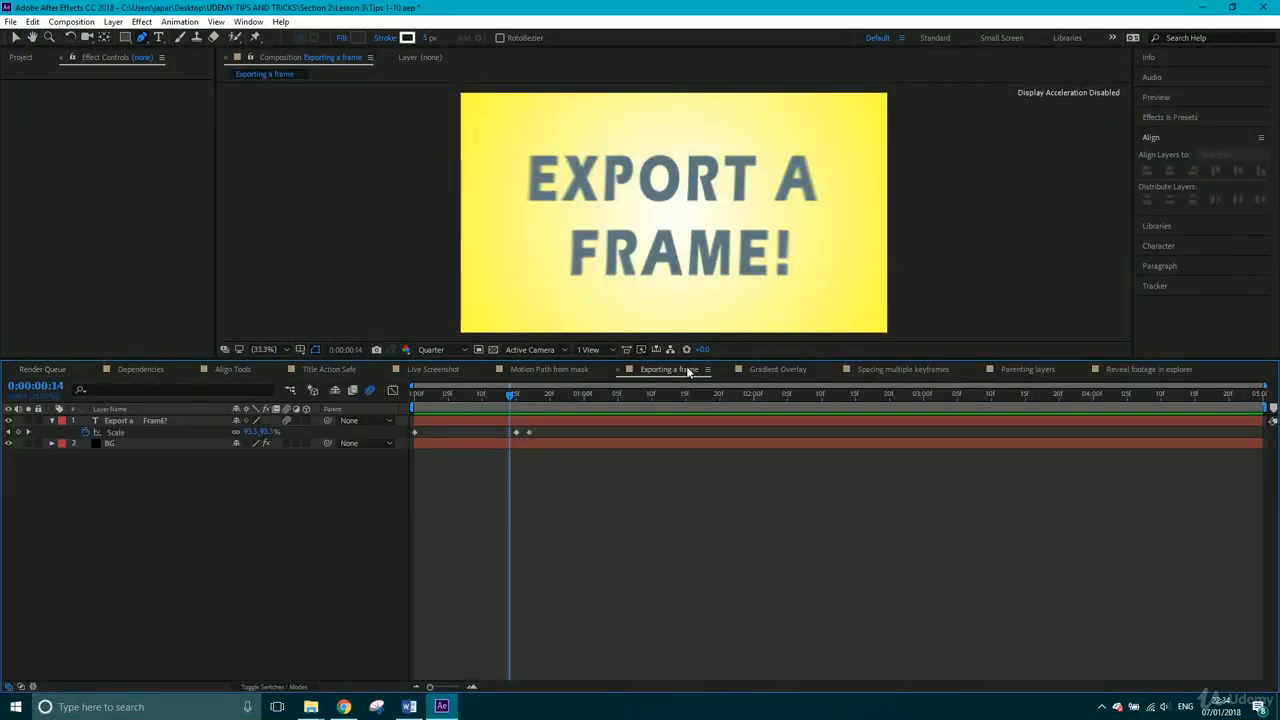
click(510, 394)
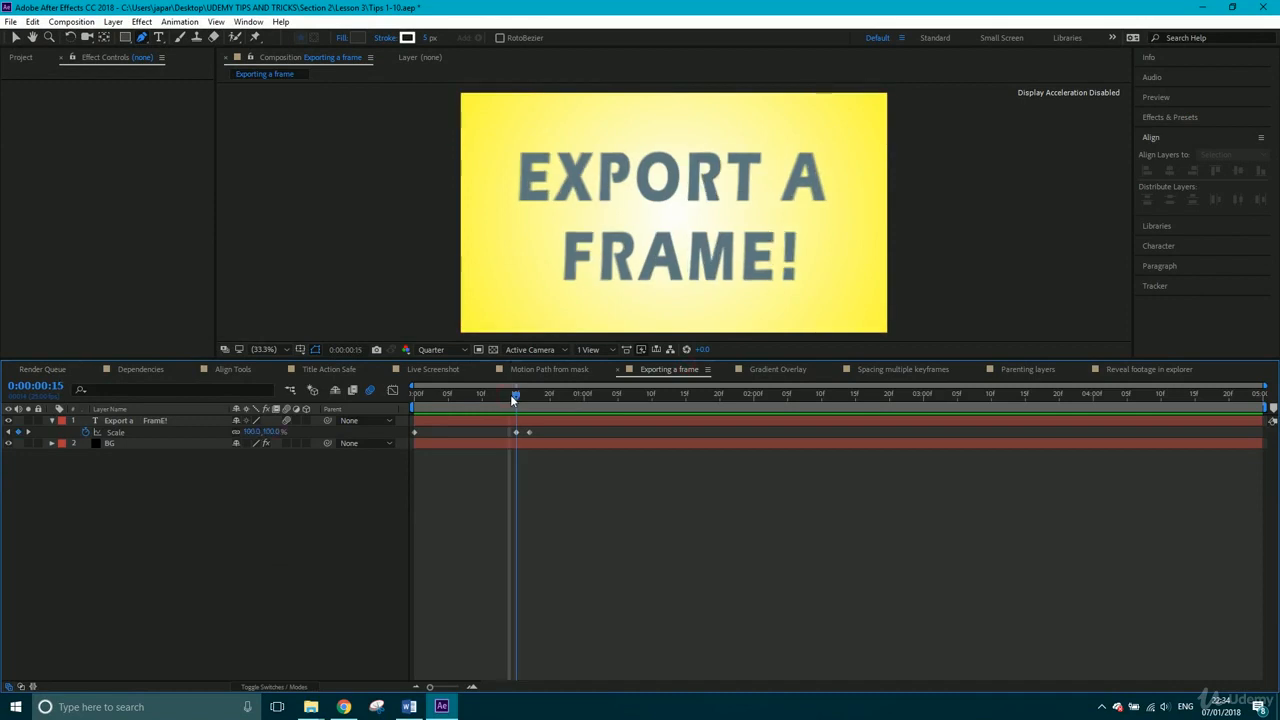
click(507, 395)
click(71, 21)
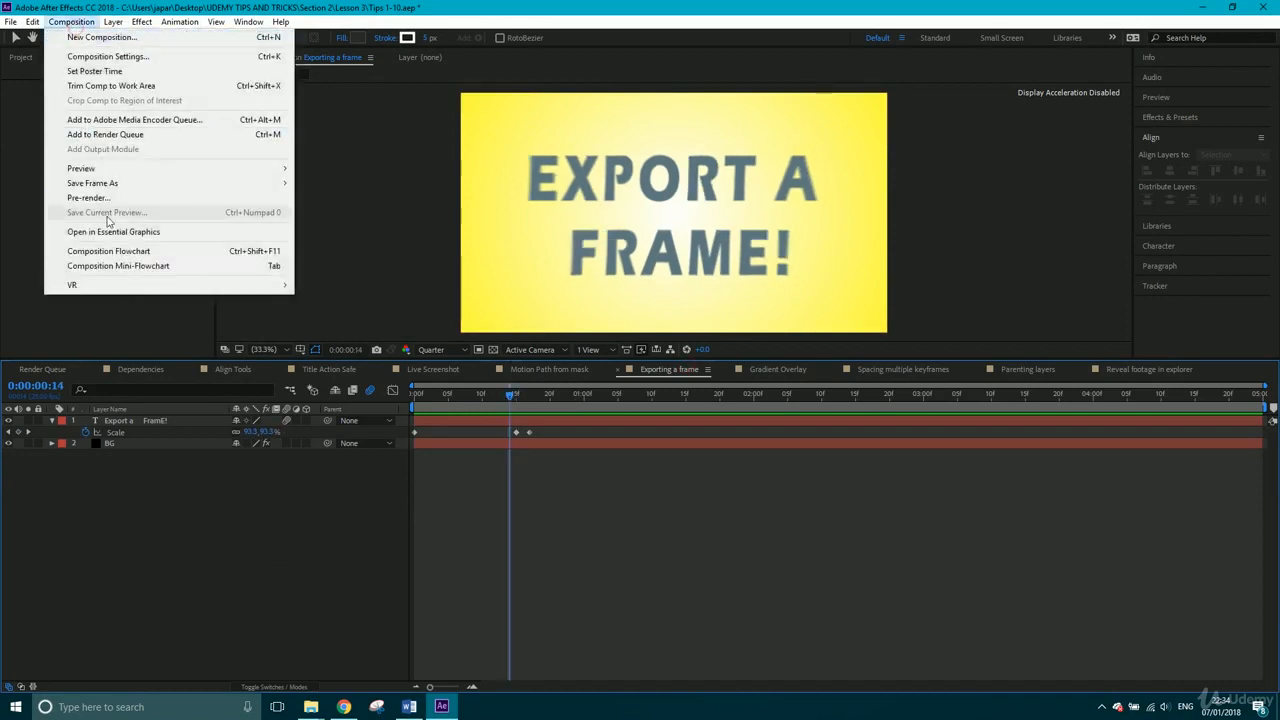
mouse_move(112, 184)
click(320, 185)
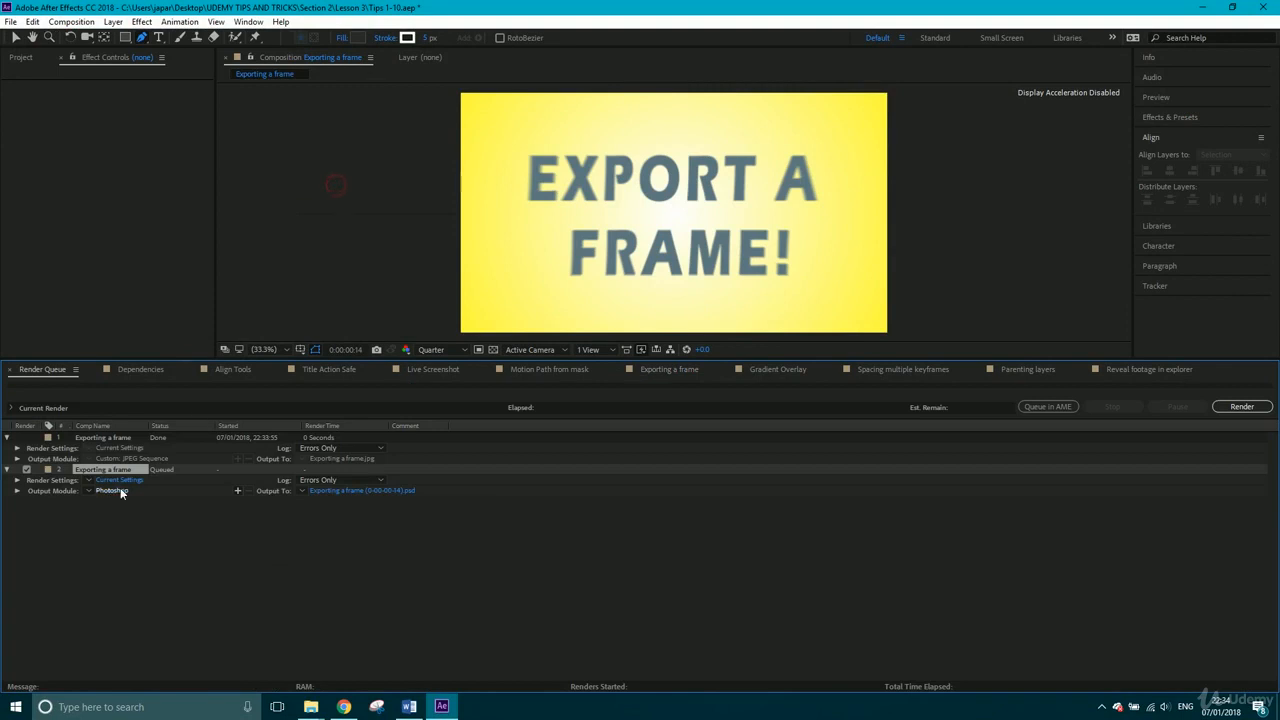
- Set the second queued frame's output format to JPEG Sequence, then open its output destination and close it
click(116, 490)
click(180, 76)
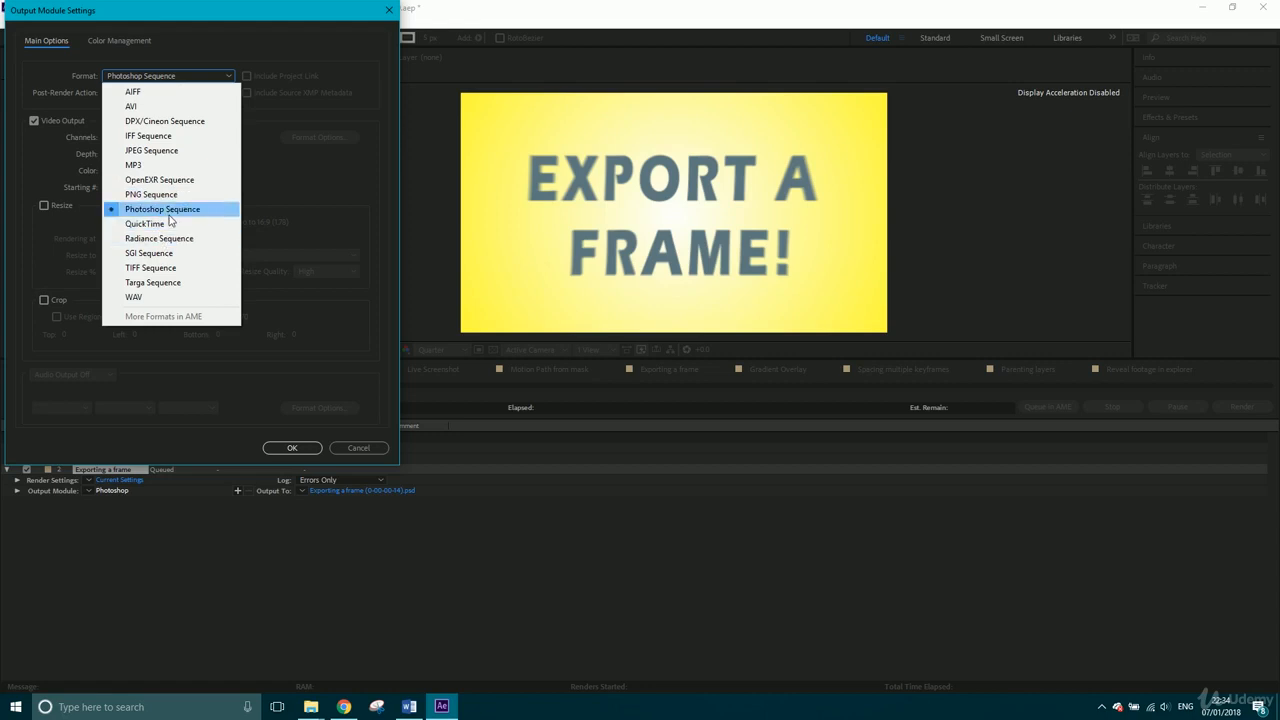
click(152, 151)
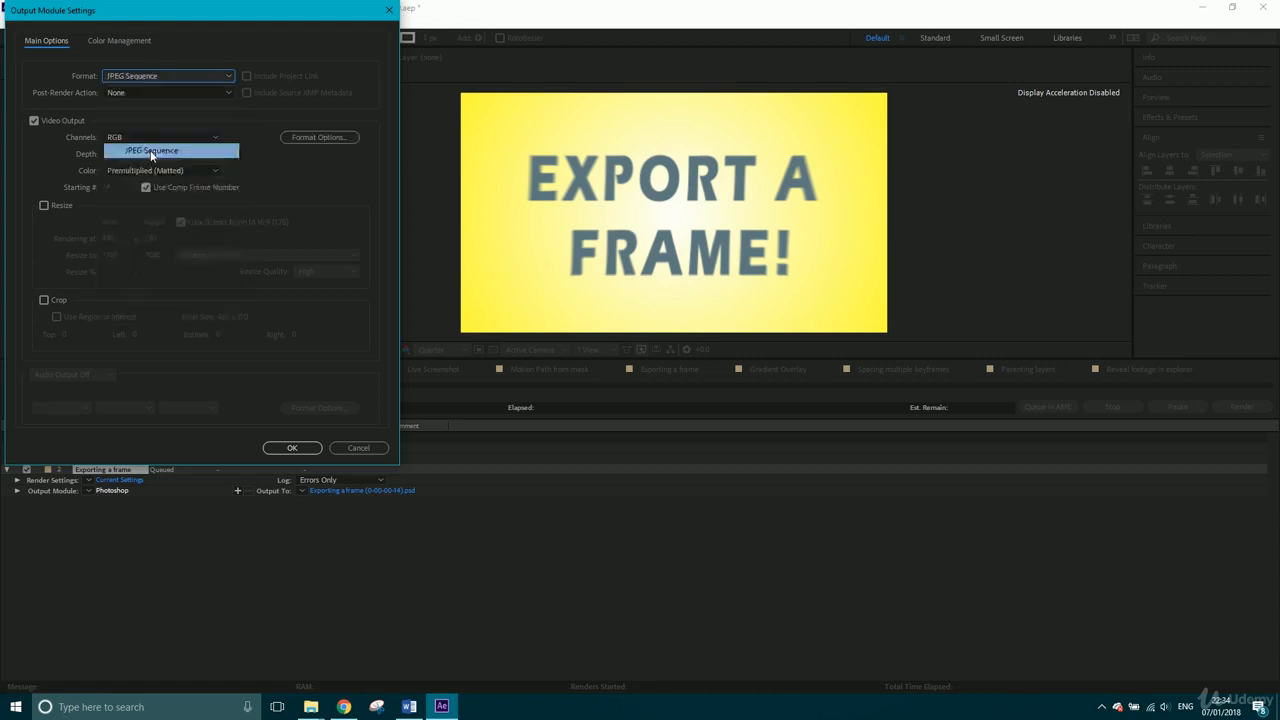
click(291, 448)
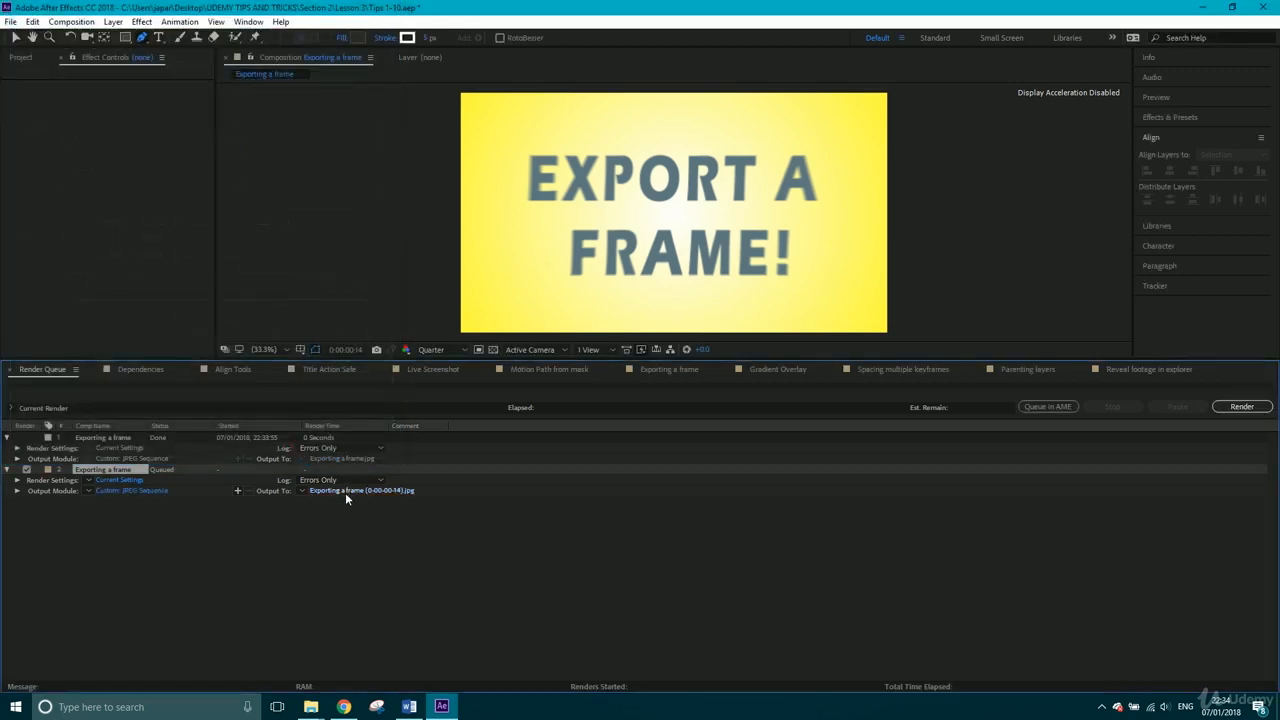
click(346, 492)
click(483, 363)
- In the Gradient Overlay composition, find the Gradient Ramp effect with the search "ramp" and apply it to the GRADIENT OVERLAY layer
click(764, 369)
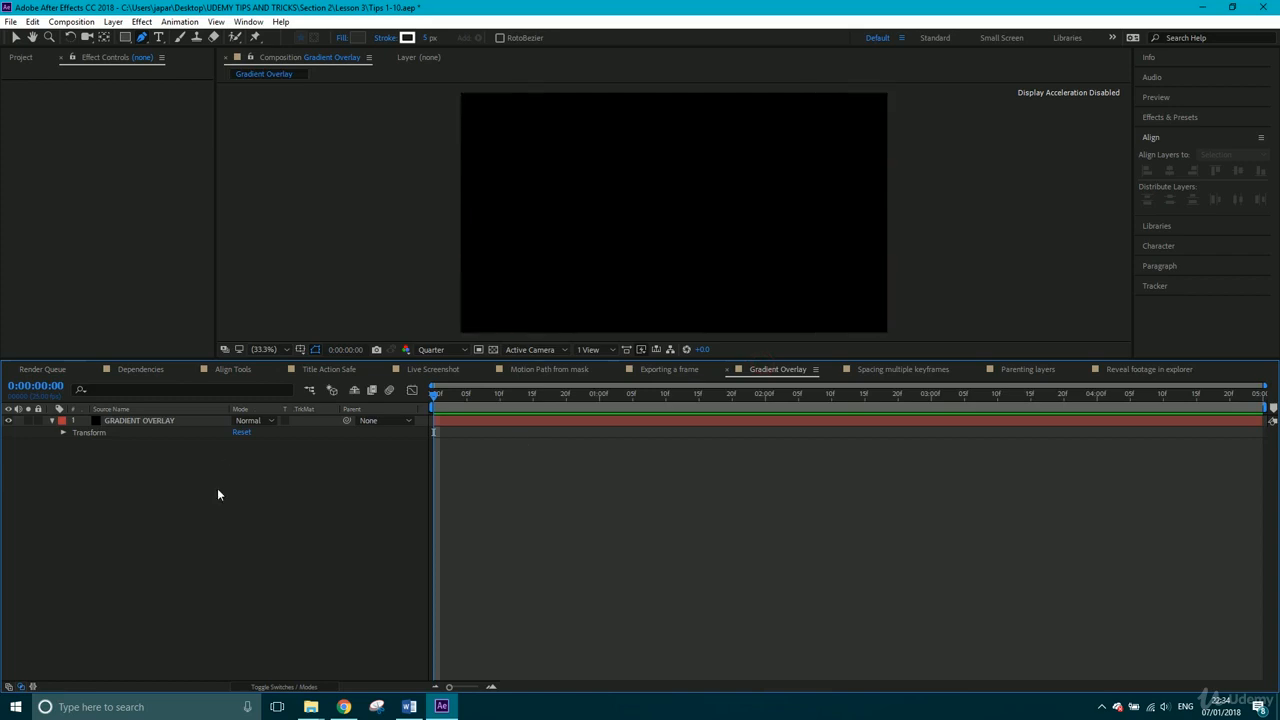
click(157, 420)
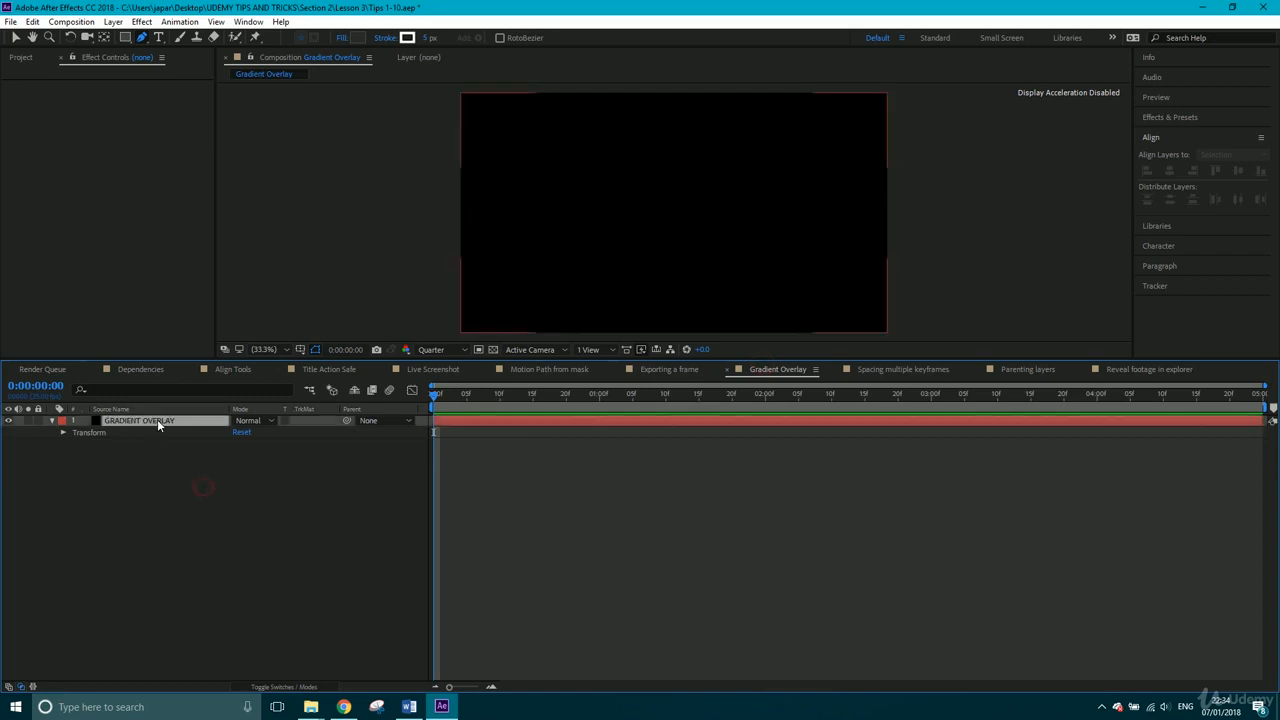
click(1173, 116)
click(1167, 130)
text(ra)
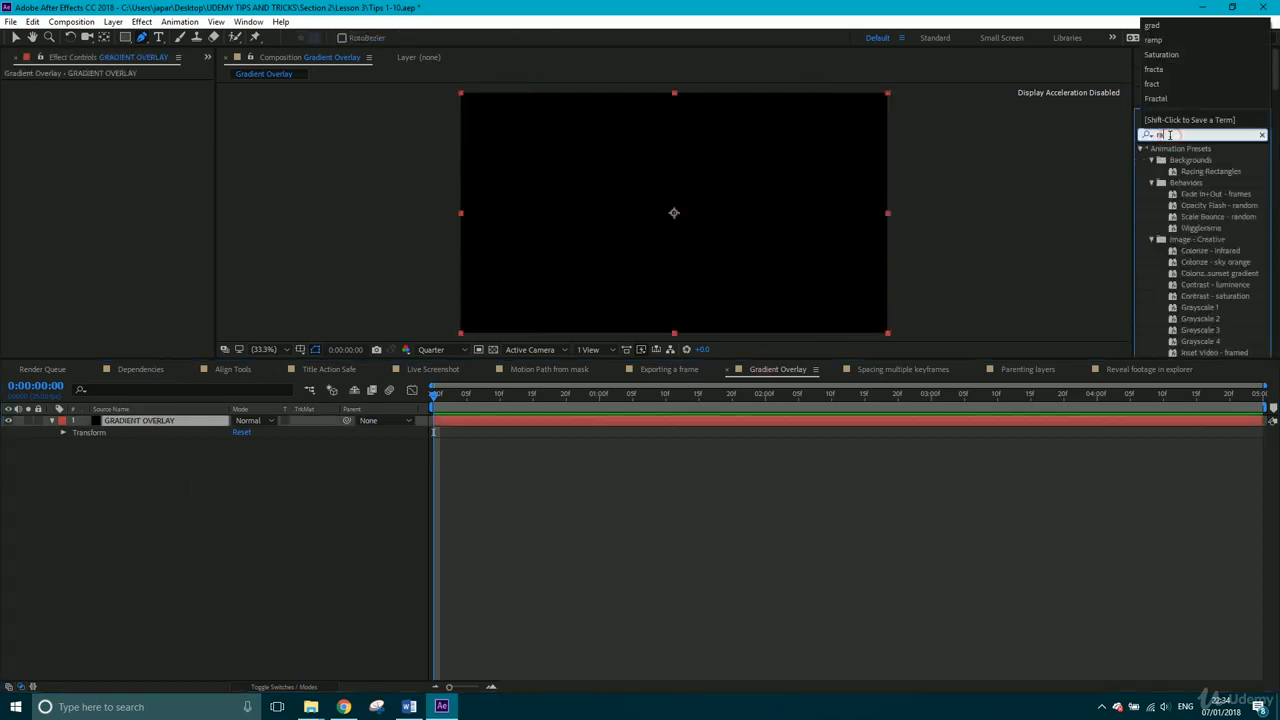
text(mp)
drag(1206, 158, 700, 206)
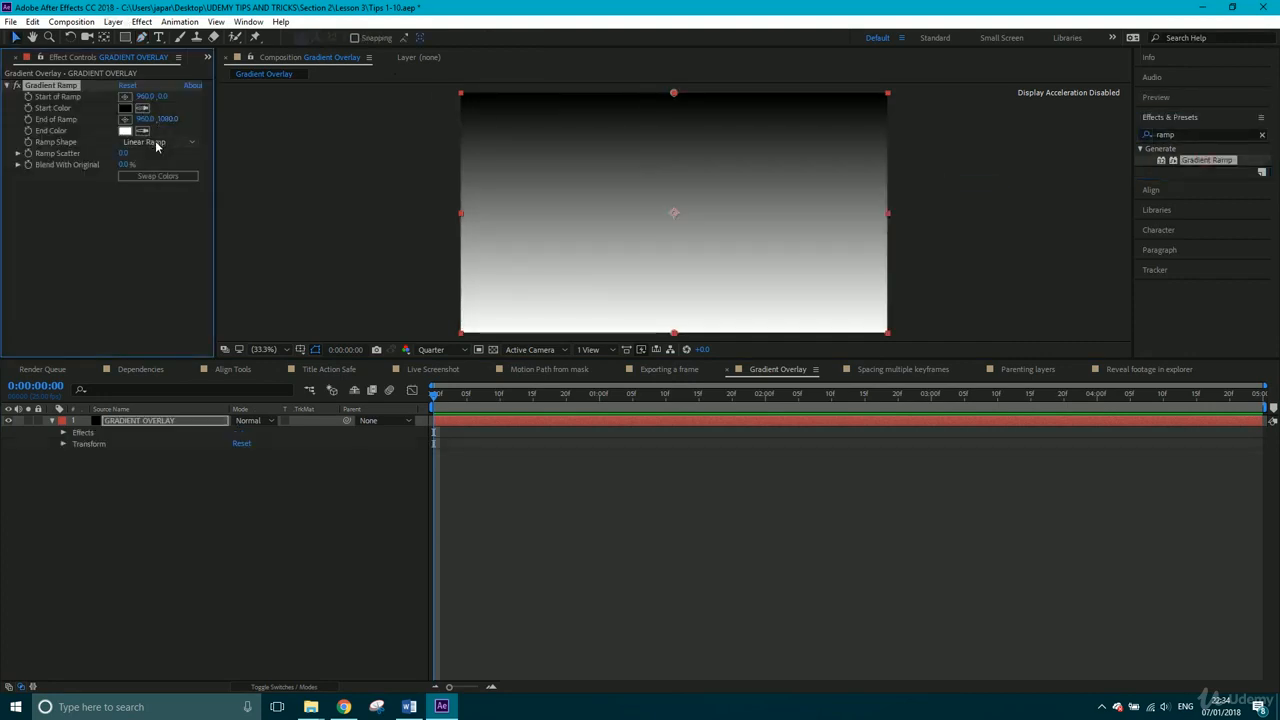
- Set the ramp shape to Radial Ramp, with its start near the frame's centre and its end at about 1779, 408
click(155, 142)
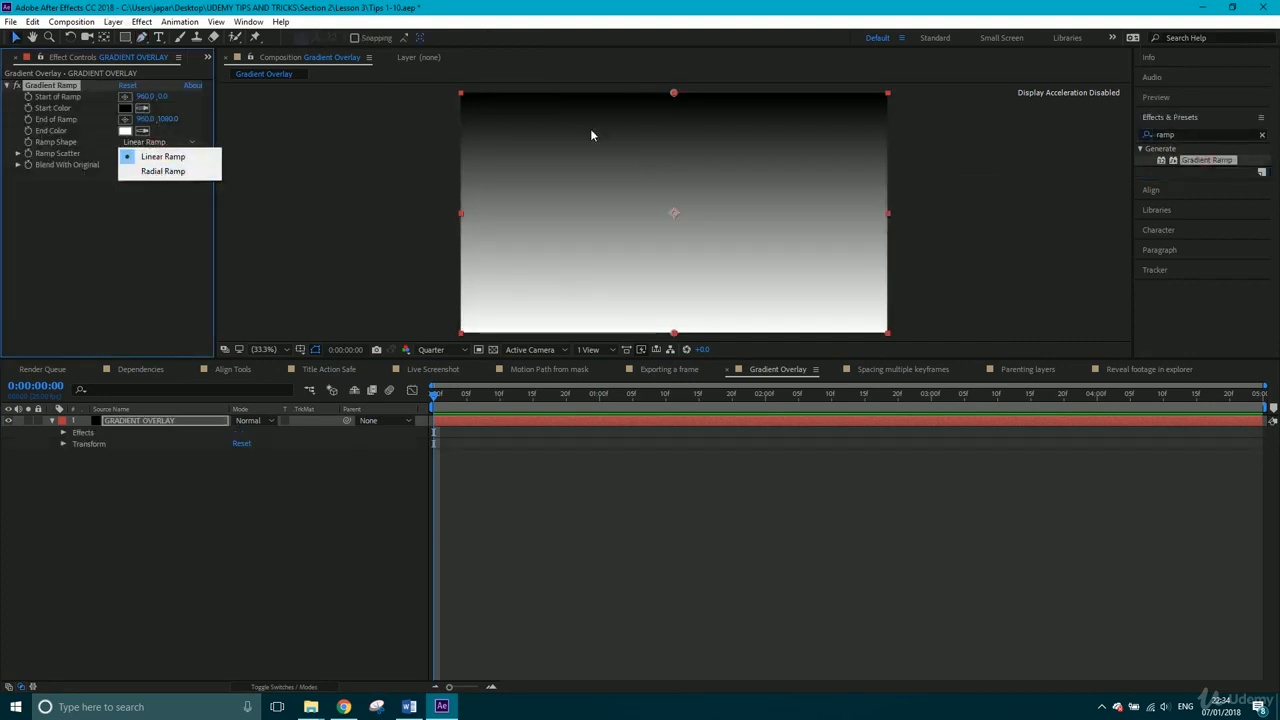
click(163, 171)
drag(674, 93, 658, 192)
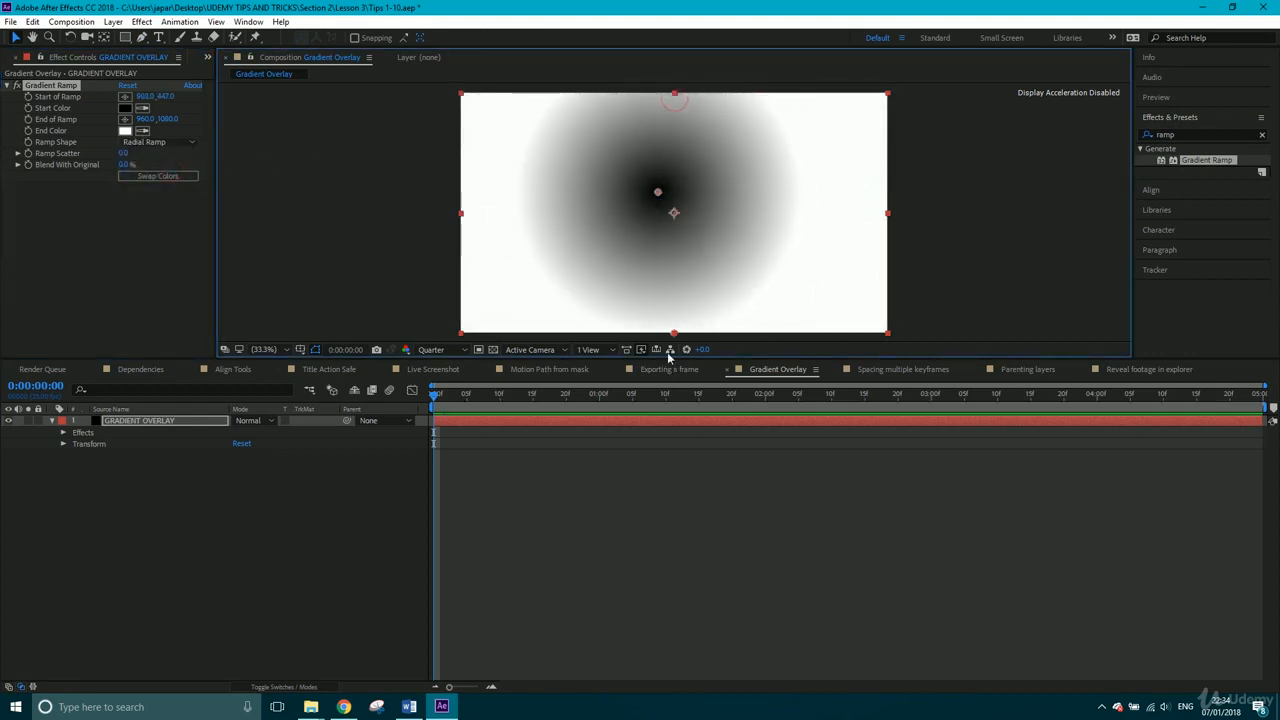
drag(675, 330, 856, 184)
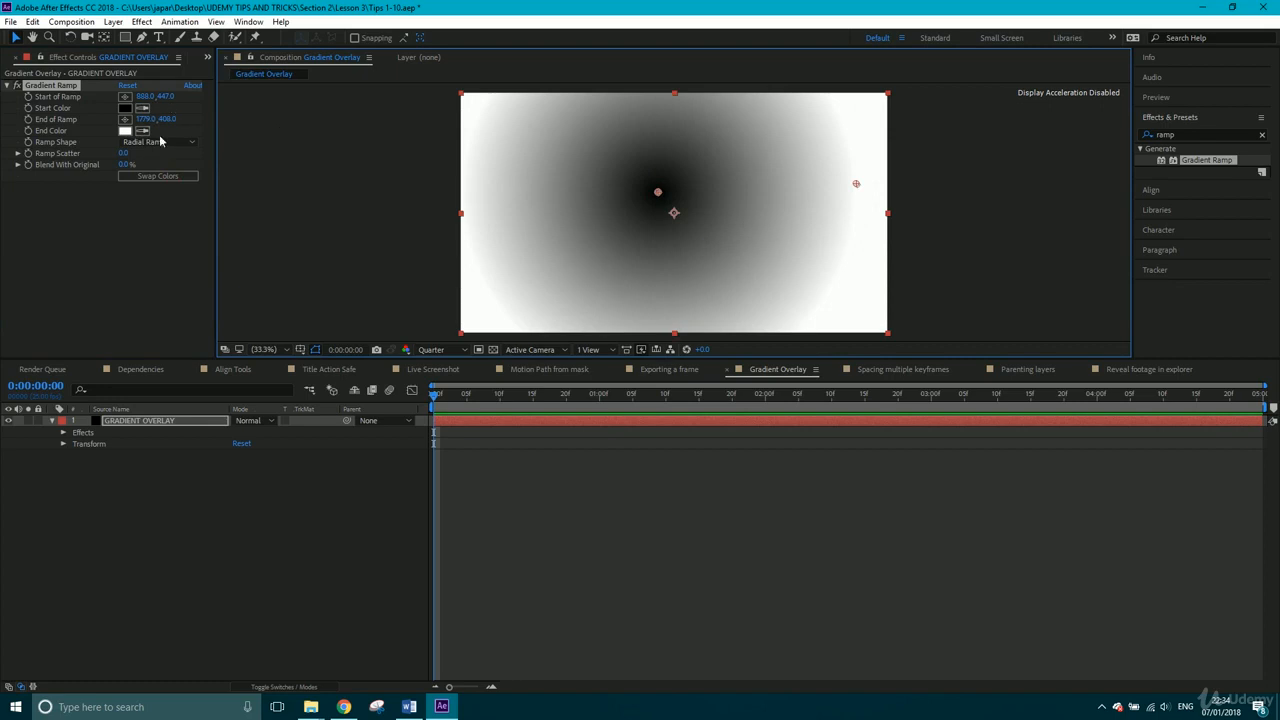
- Switch the ramp shape back to Linear Ramp and move its start point toward the frame's left side, at about x 339
click(160, 142)
click(164, 158)
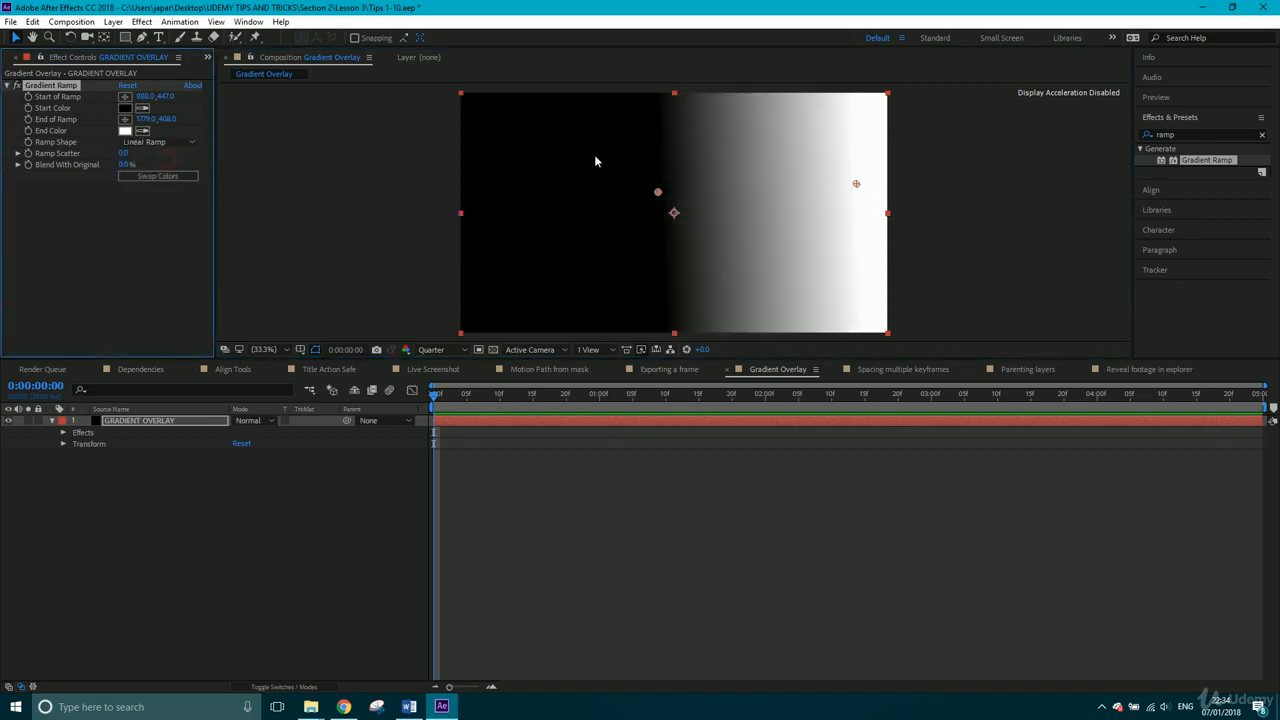
drag(661, 195, 523, 197)
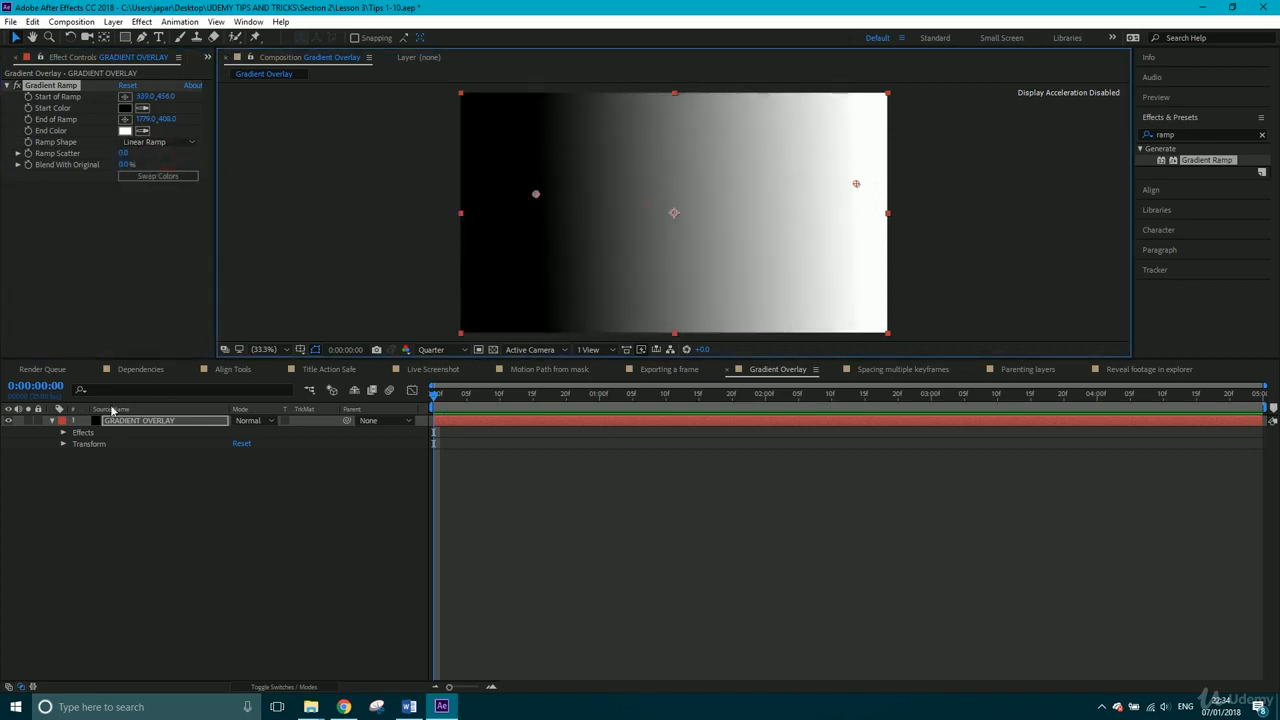
- Remove the Gradient Ramp effect from the GRADIENT OVERLAY layer and add a Gradient Overlay layer style instead
click(52, 86)
key(Delete)
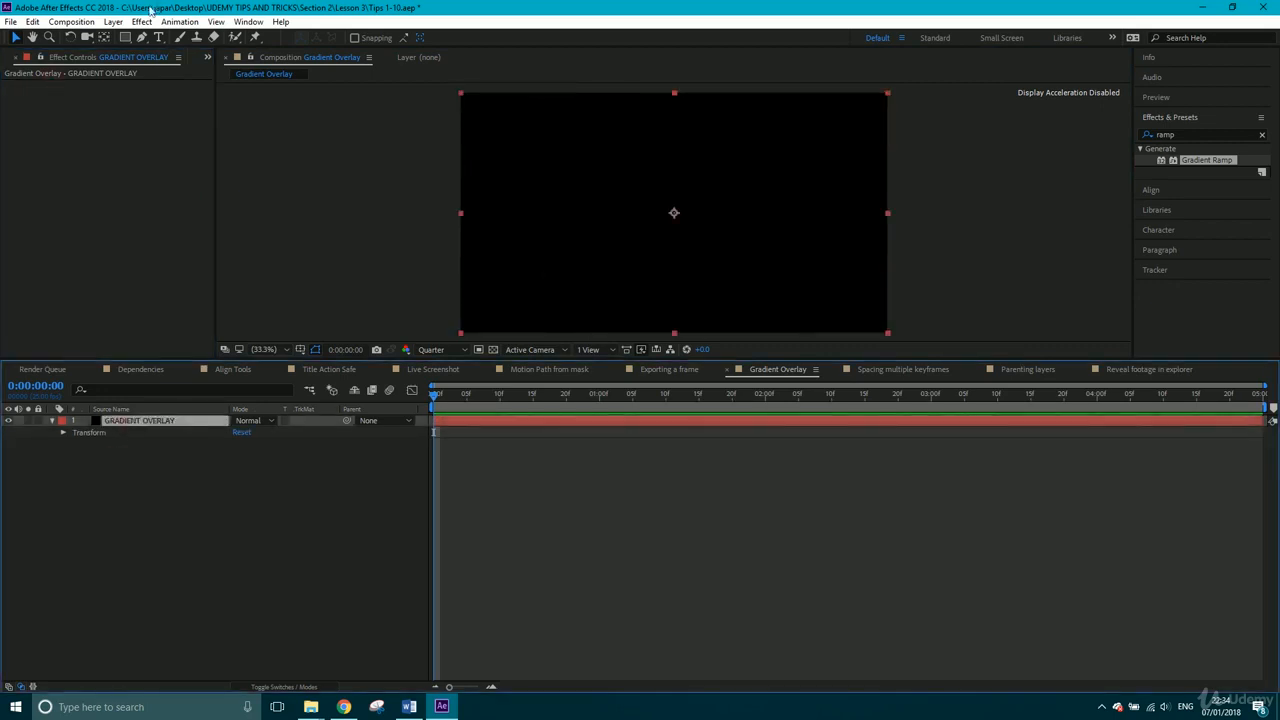
click(113, 22)
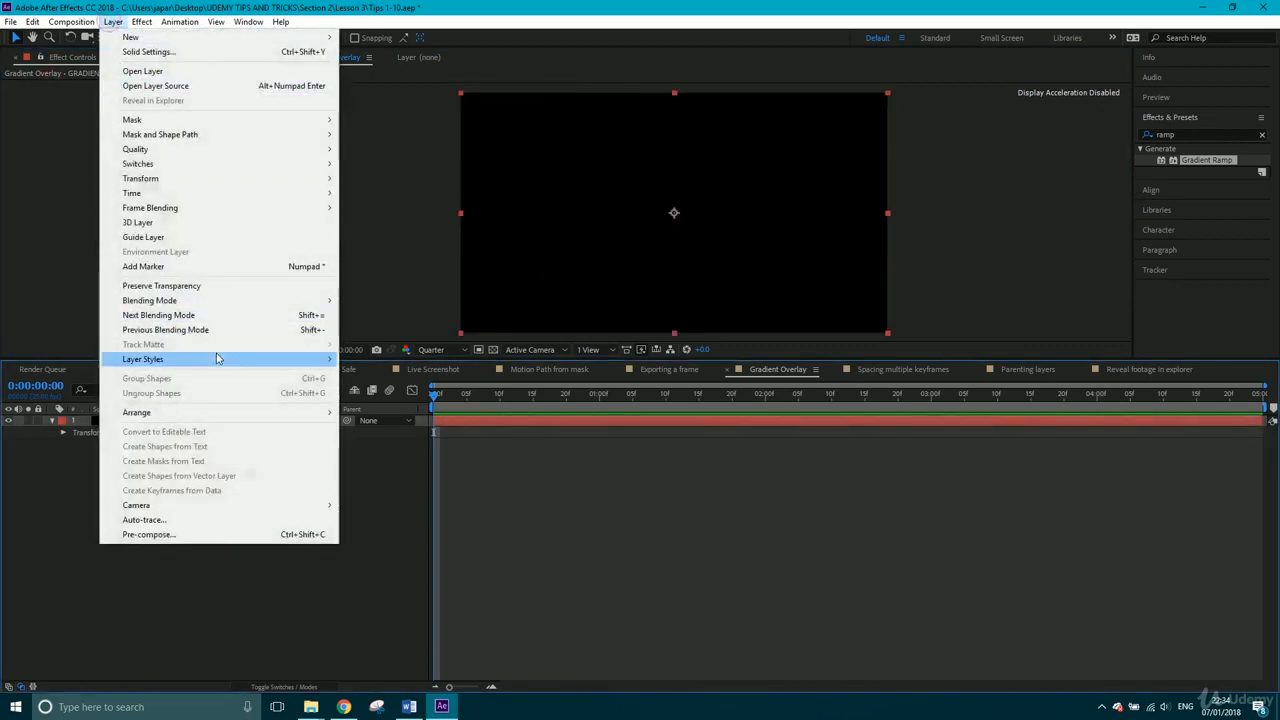
mouse_move(297, 360)
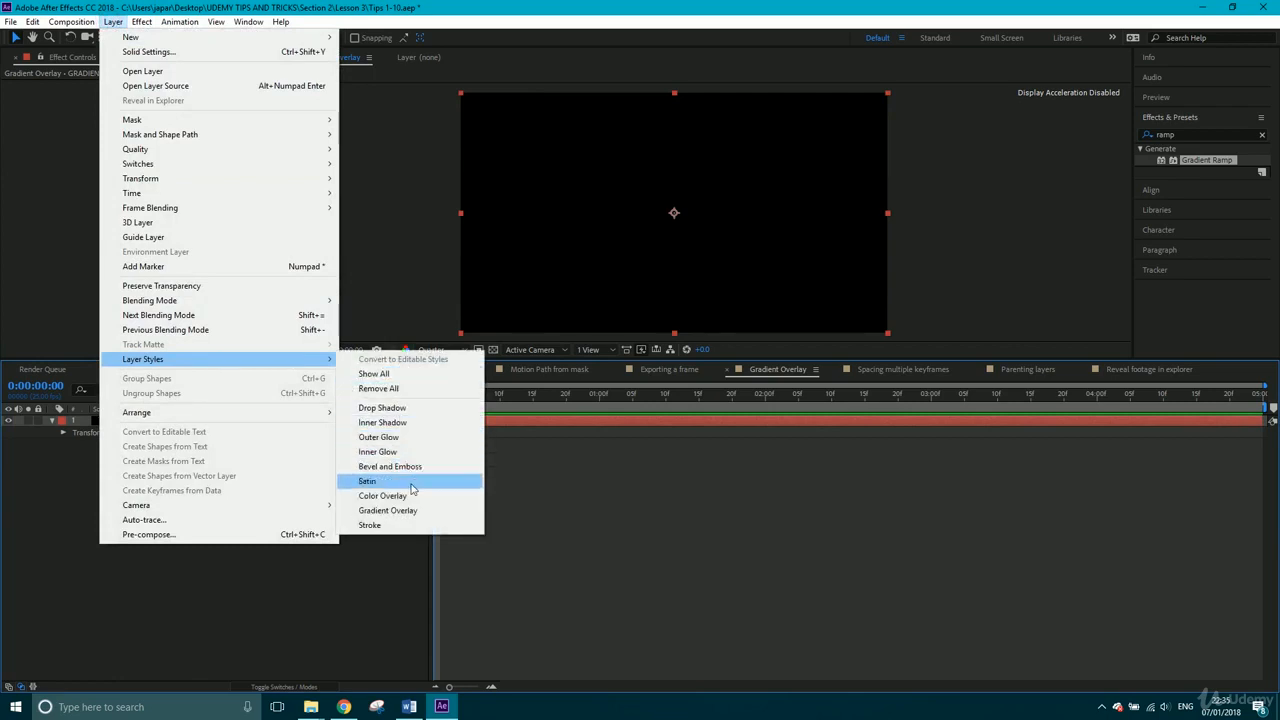
click(402, 512)
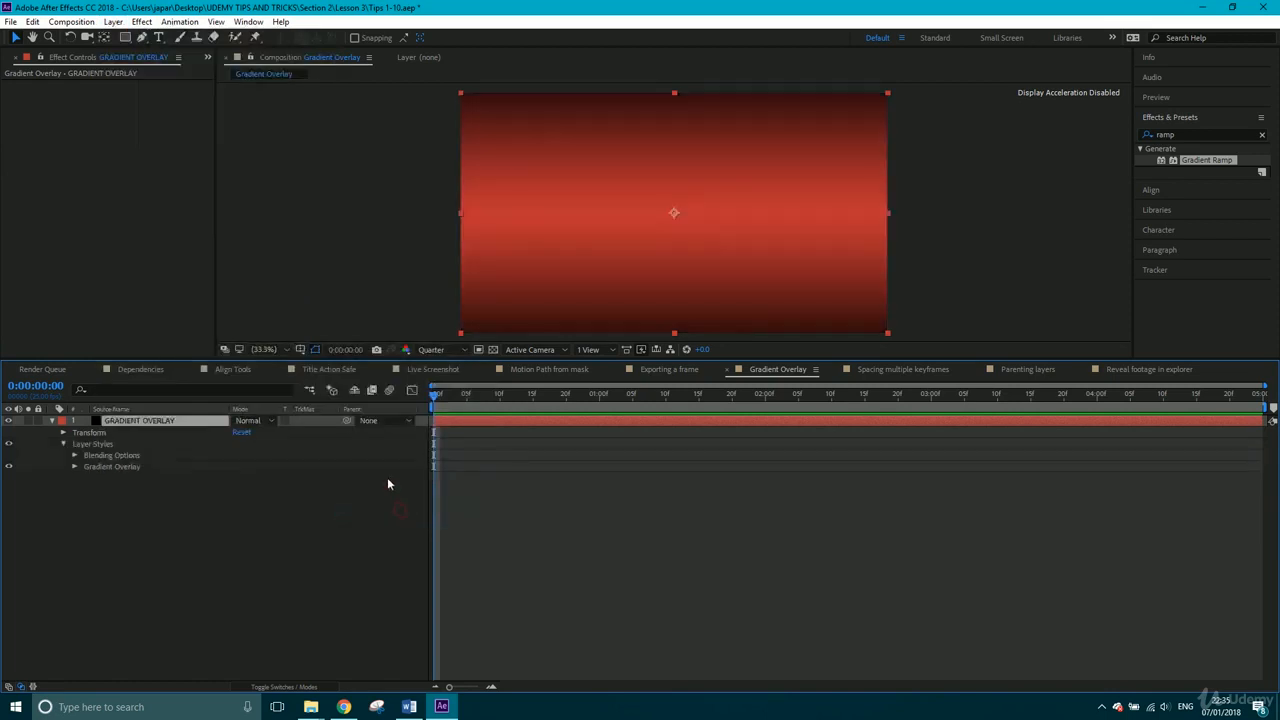
- Edit the Gradient Overlay's colors and set the gradient's first color stop to the brighter red D81E1E
click(76, 456)
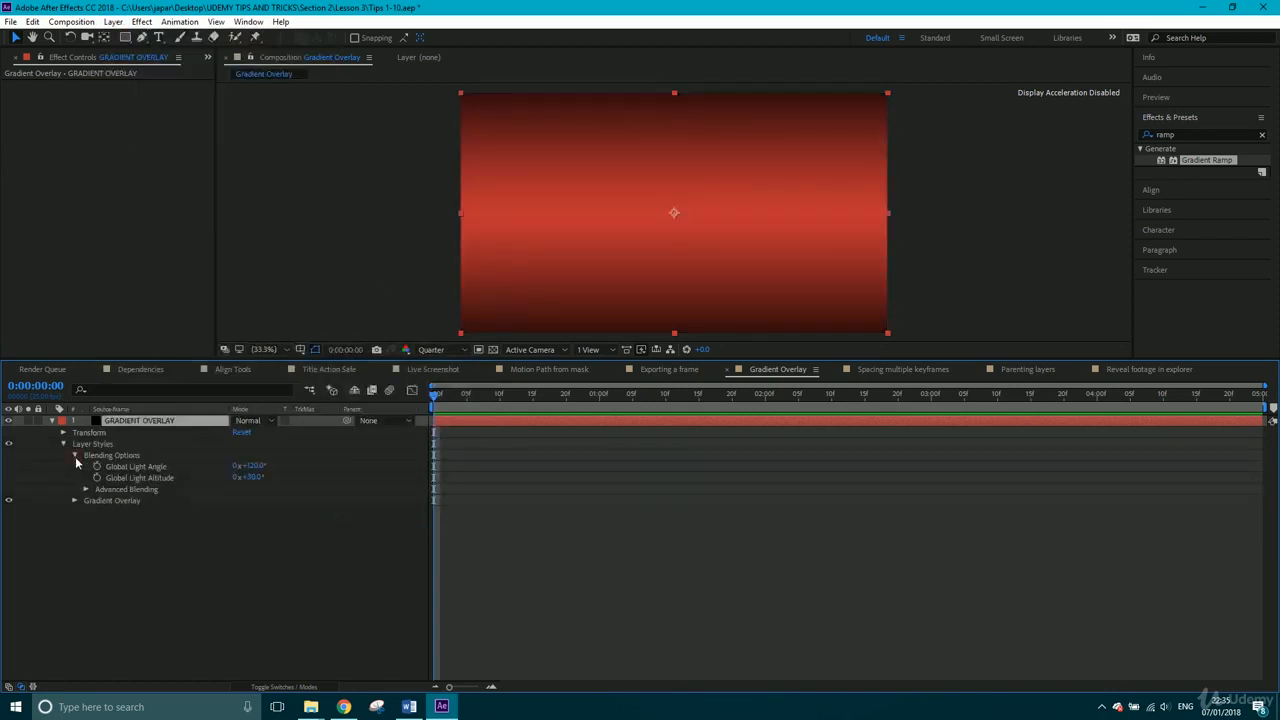
click(75, 455)
click(74, 466)
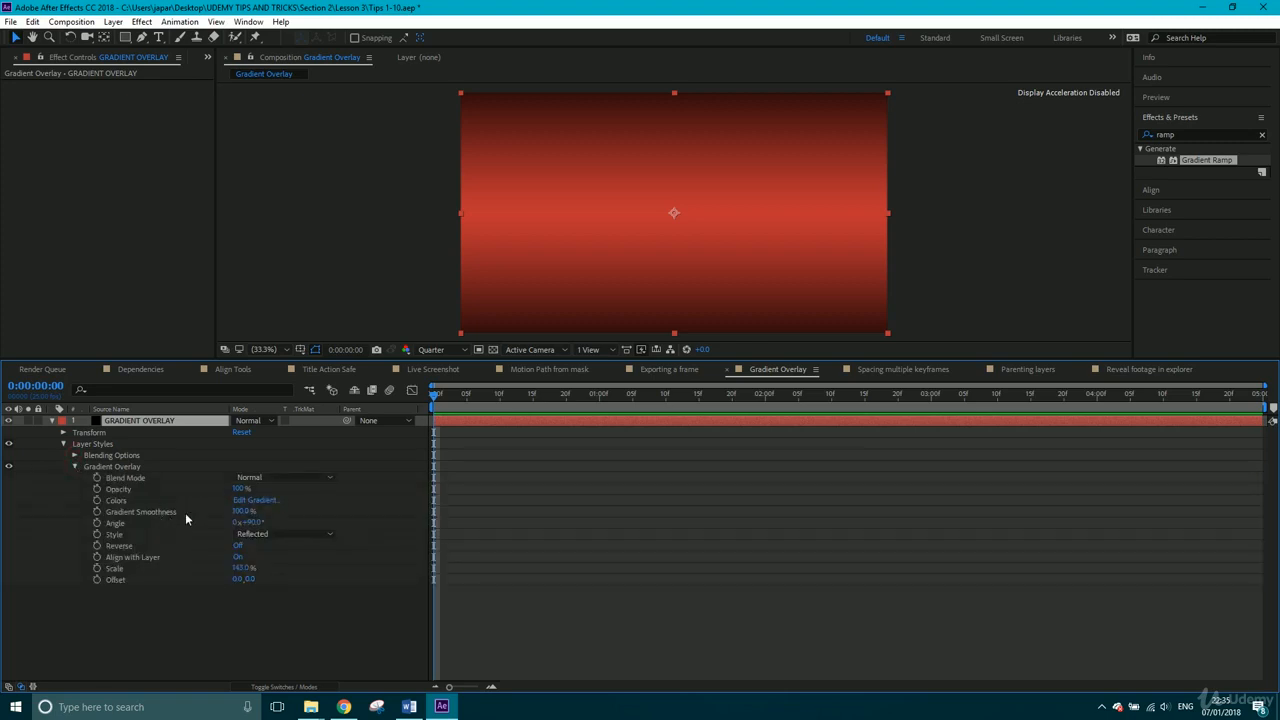
click(255, 500)
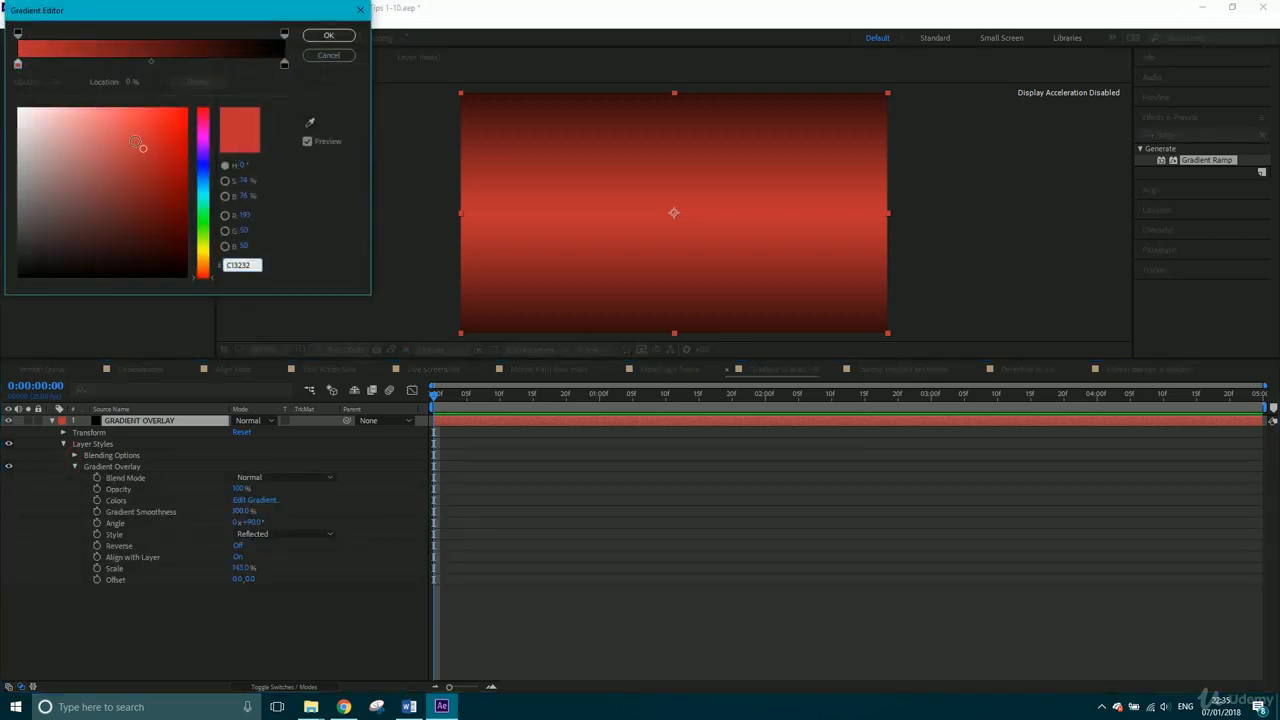
mouse_move(144, 147)
mouse_down()
mouse_move(171, 126)
mouse_move(163, 133)
mouse_up()
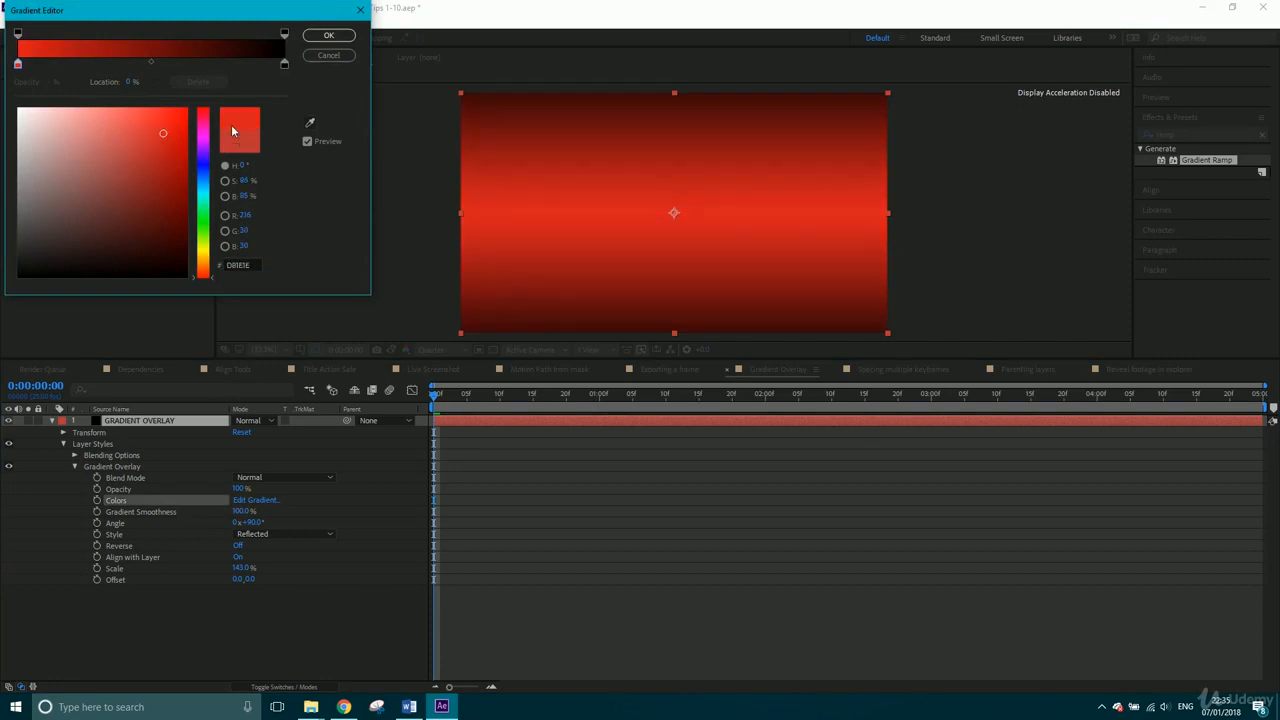
- Keep the gradient's end stop black and add three color stops between the ends, one of them at 23.7%
click(284, 63)
mouse_move(69, 259)
mouse_down()
mouse_move(43, 249)
mouse_move(69, 286)
mouse_up()
click(186, 63)
click(115, 63)
click(82, 63)
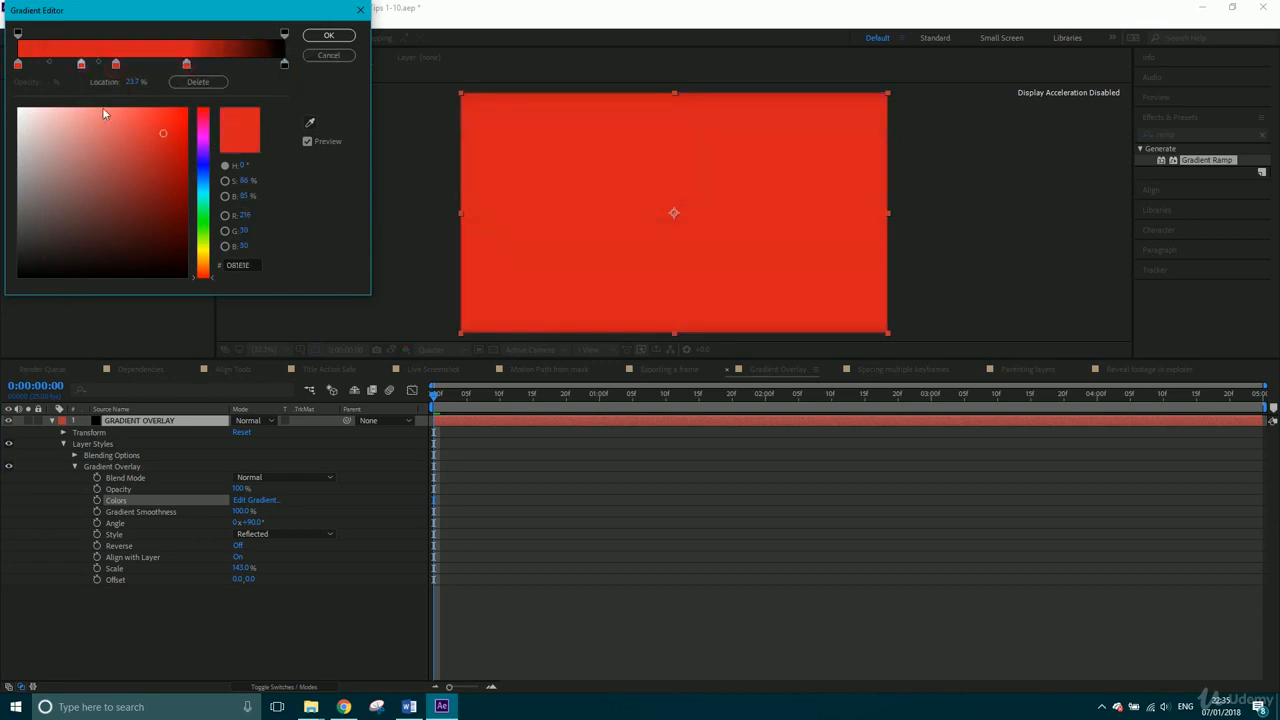
- Color the 23.7% stop dark blue and the next stop pale E2D5D5, space the stops out with the red one at 75%, and accept the gradient
drag(146, 183, 146, 212)
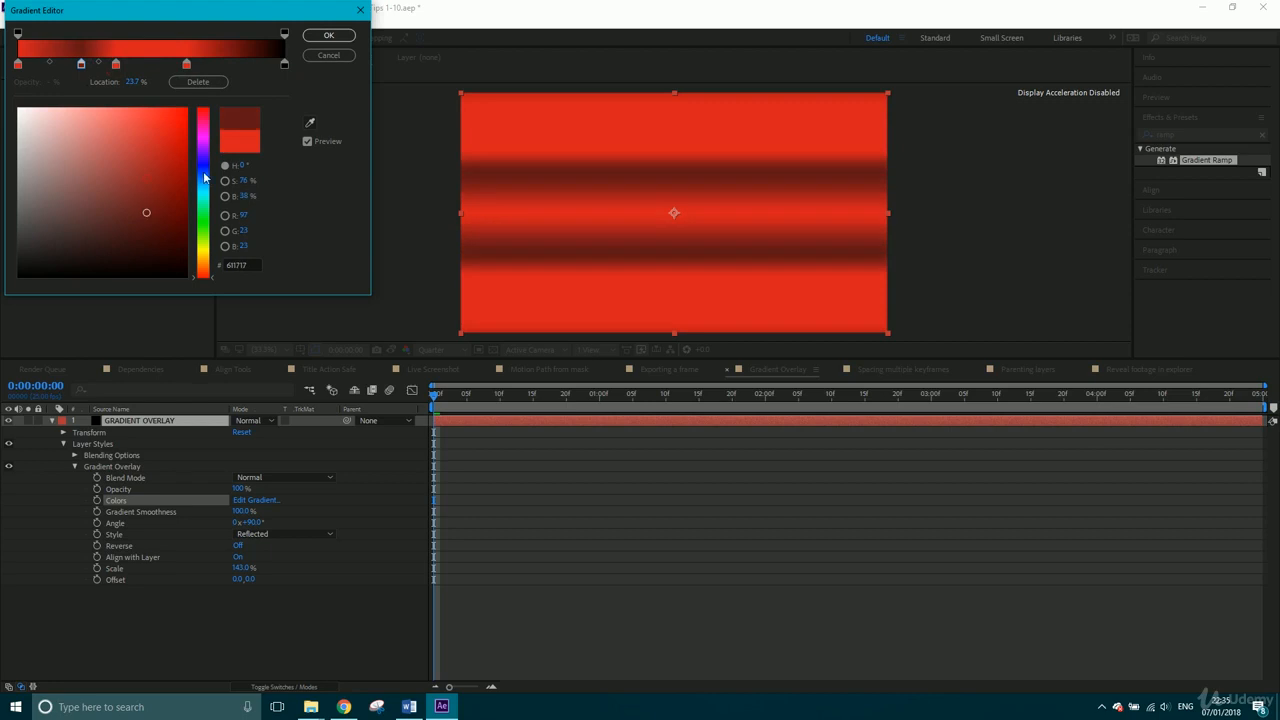
drag(204, 178, 204, 155)
drag(115, 63, 131, 64)
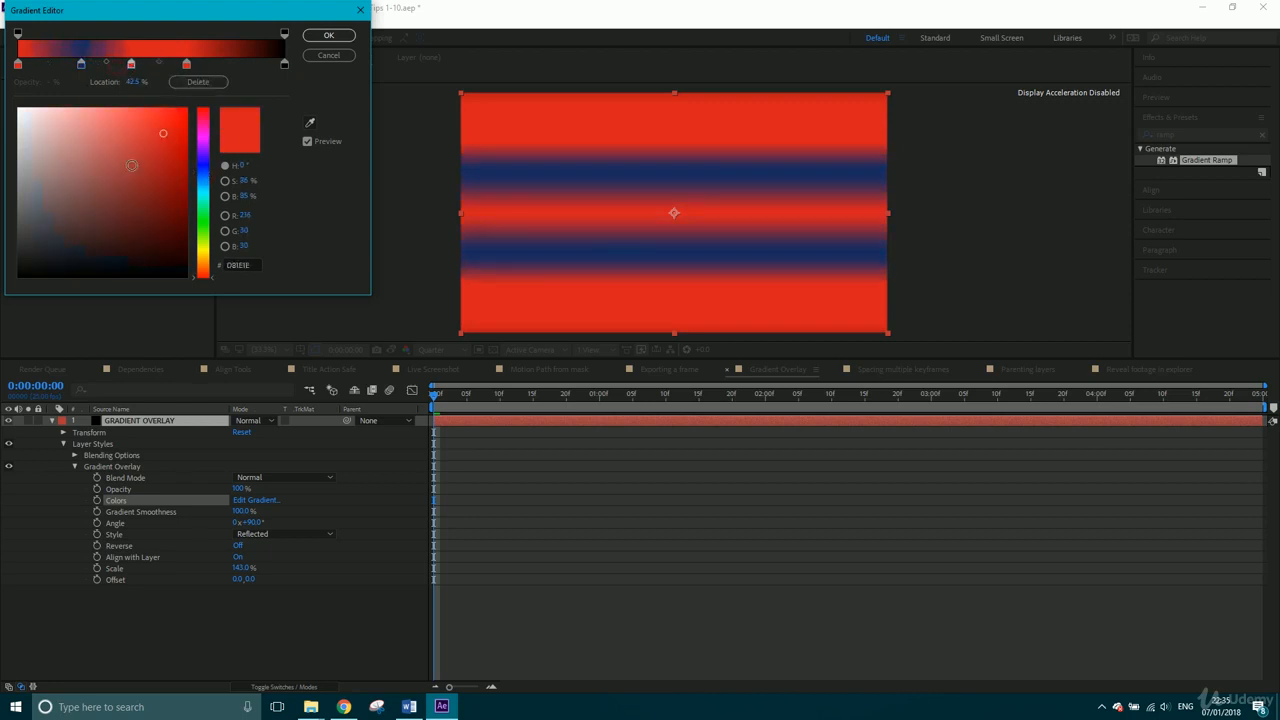
drag(139, 133, 27, 126)
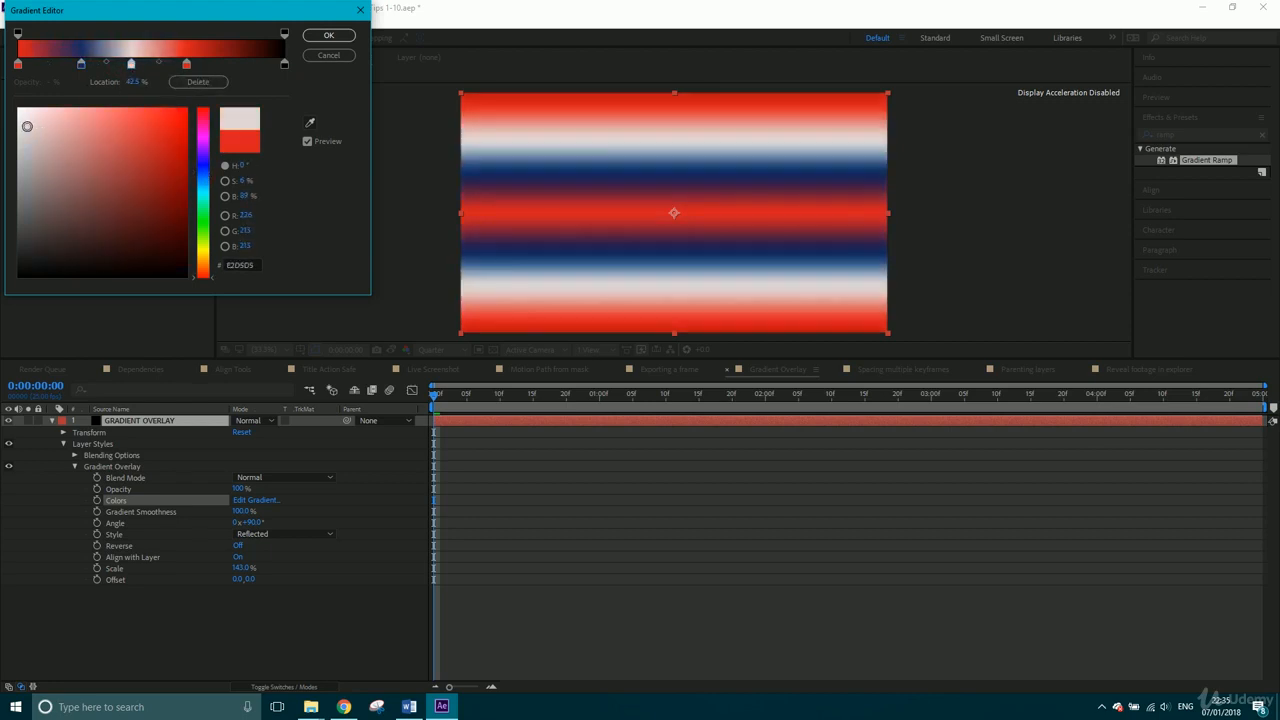
drag(131, 64, 219, 66)
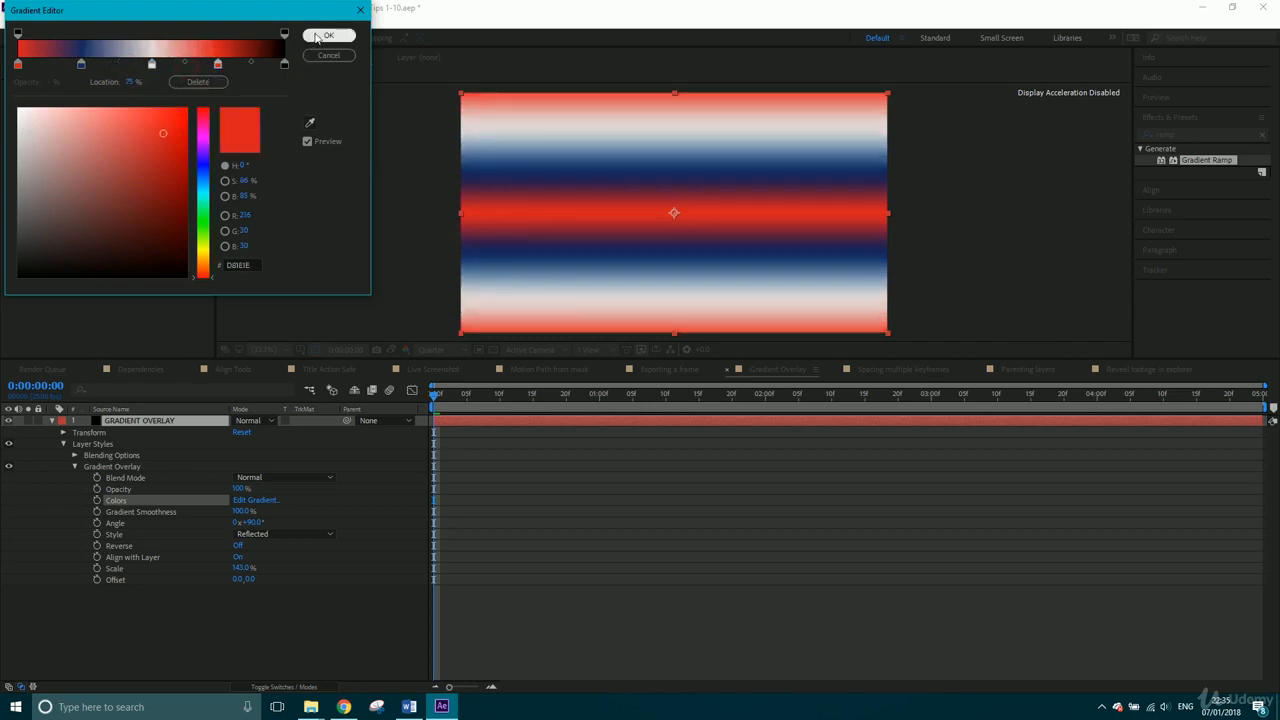
click(318, 37)
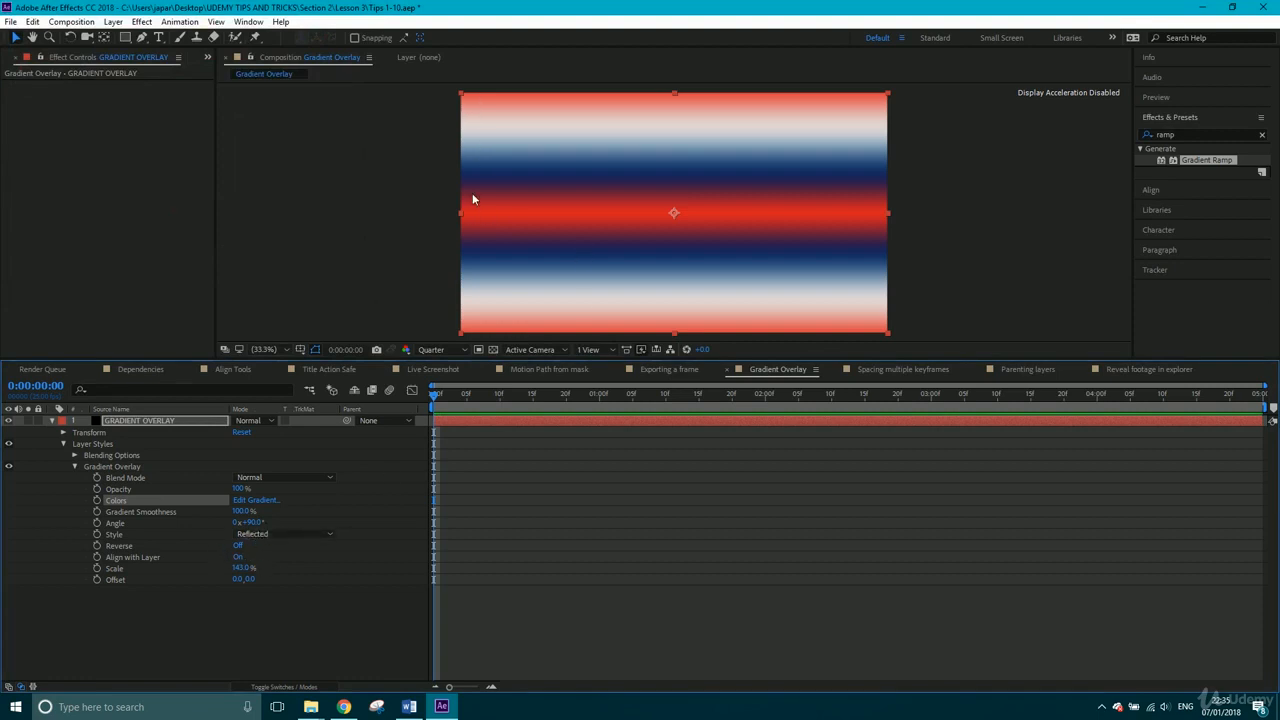
- Try the Linear and Radial styles for the Gradient Overlay, then set its style to Angle
click(280, 538)
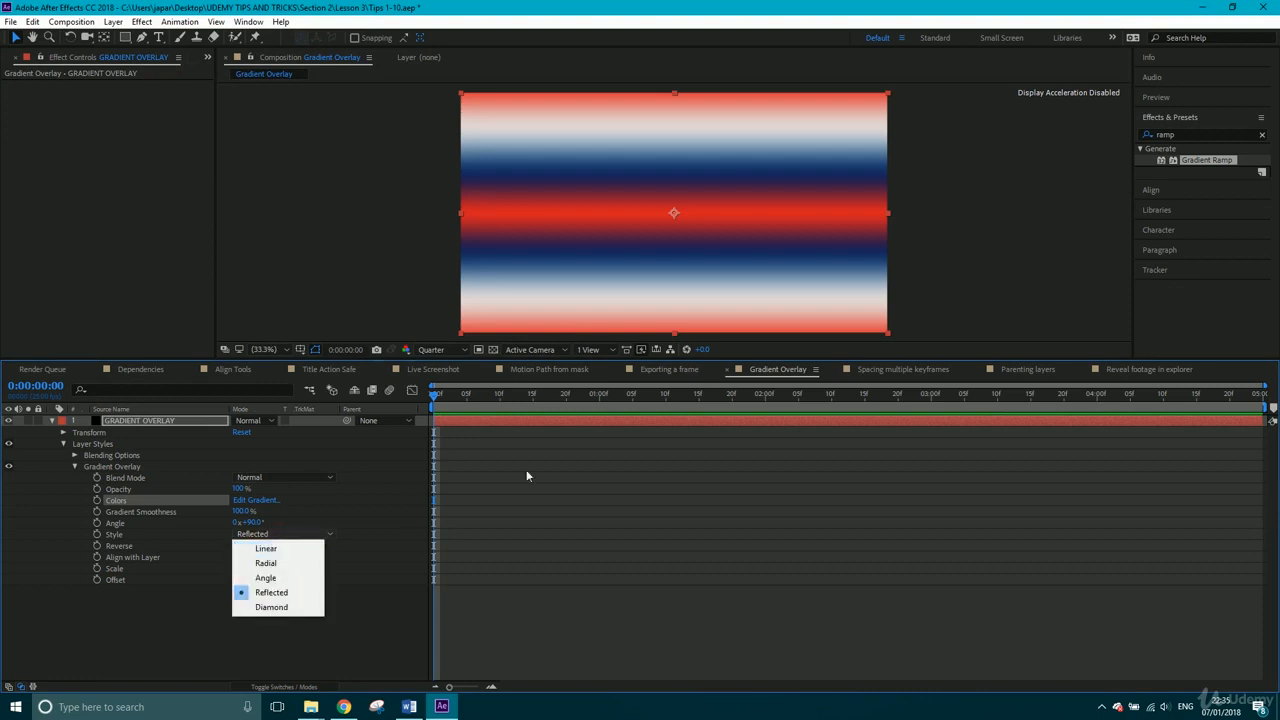
click(285, 549)
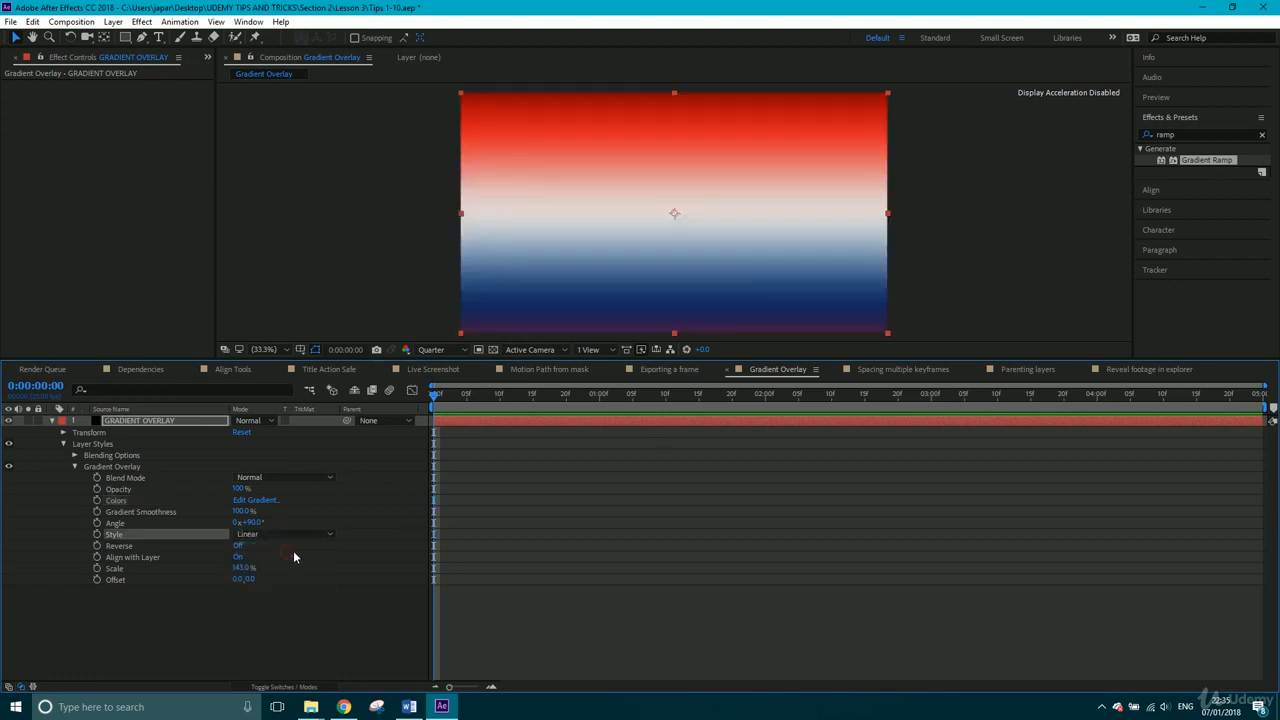
click(275, 535)
click(276, 561)
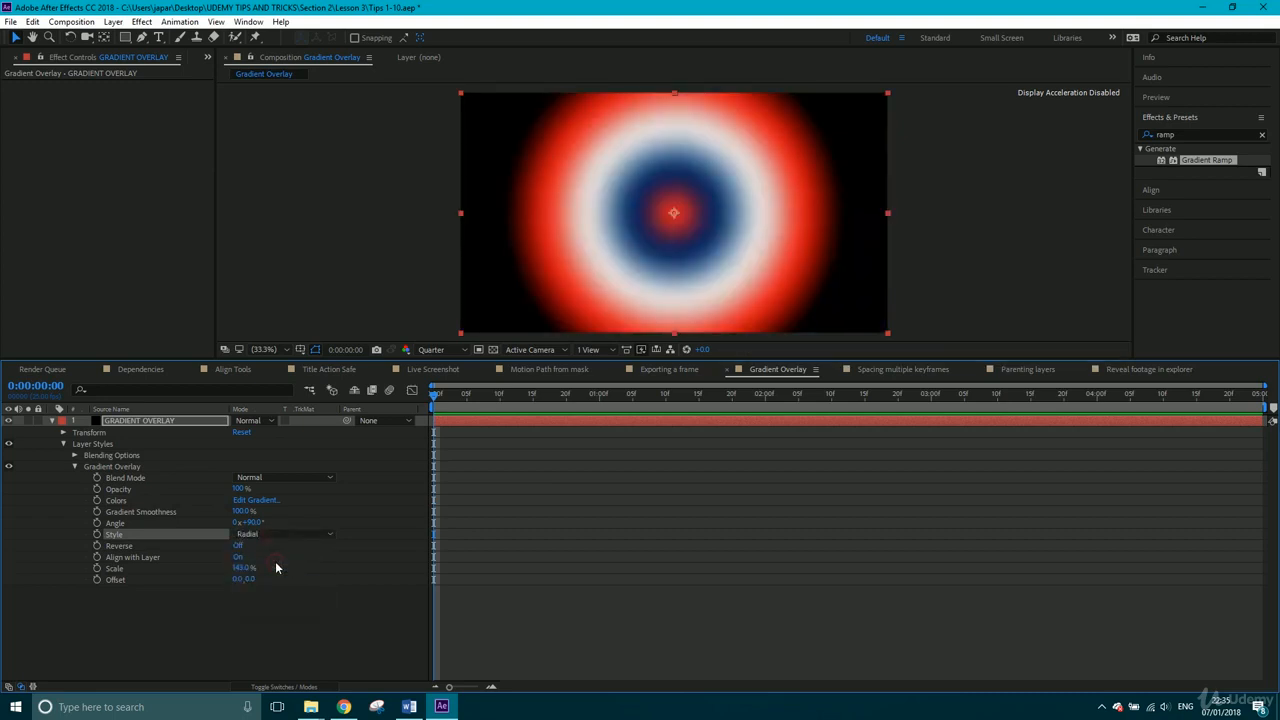
click(257, 537)
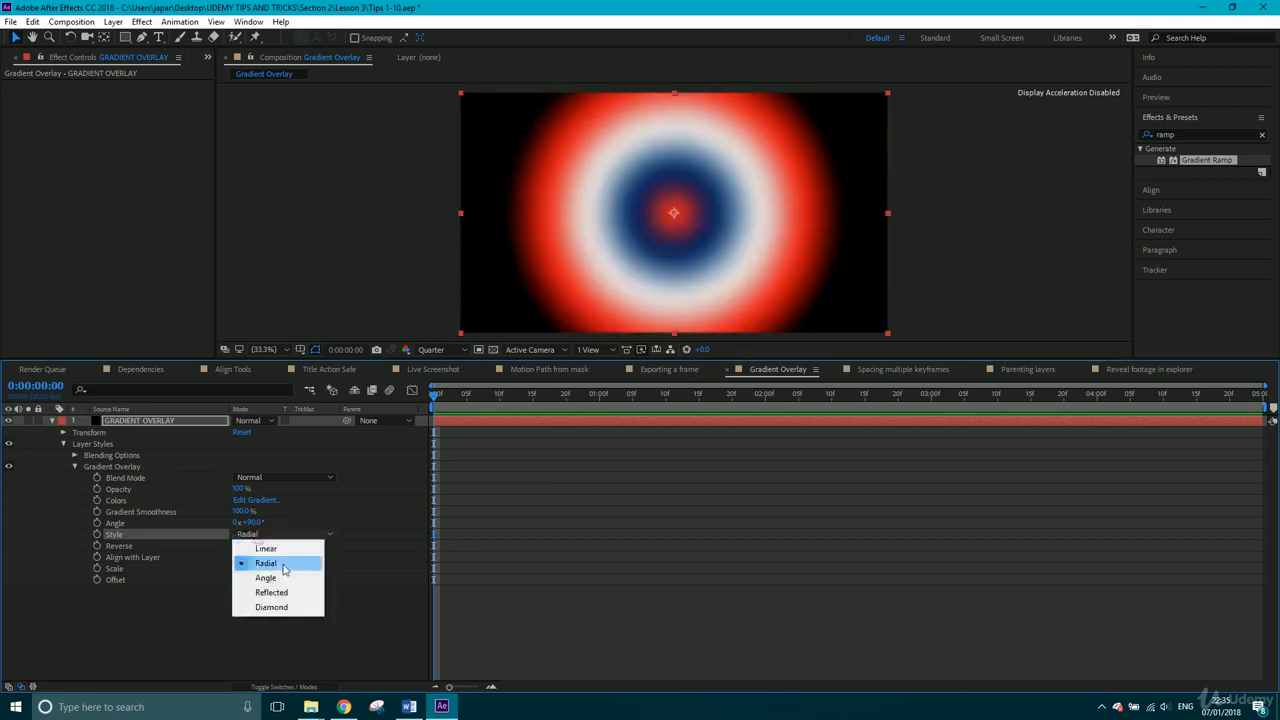
click(288, 578)
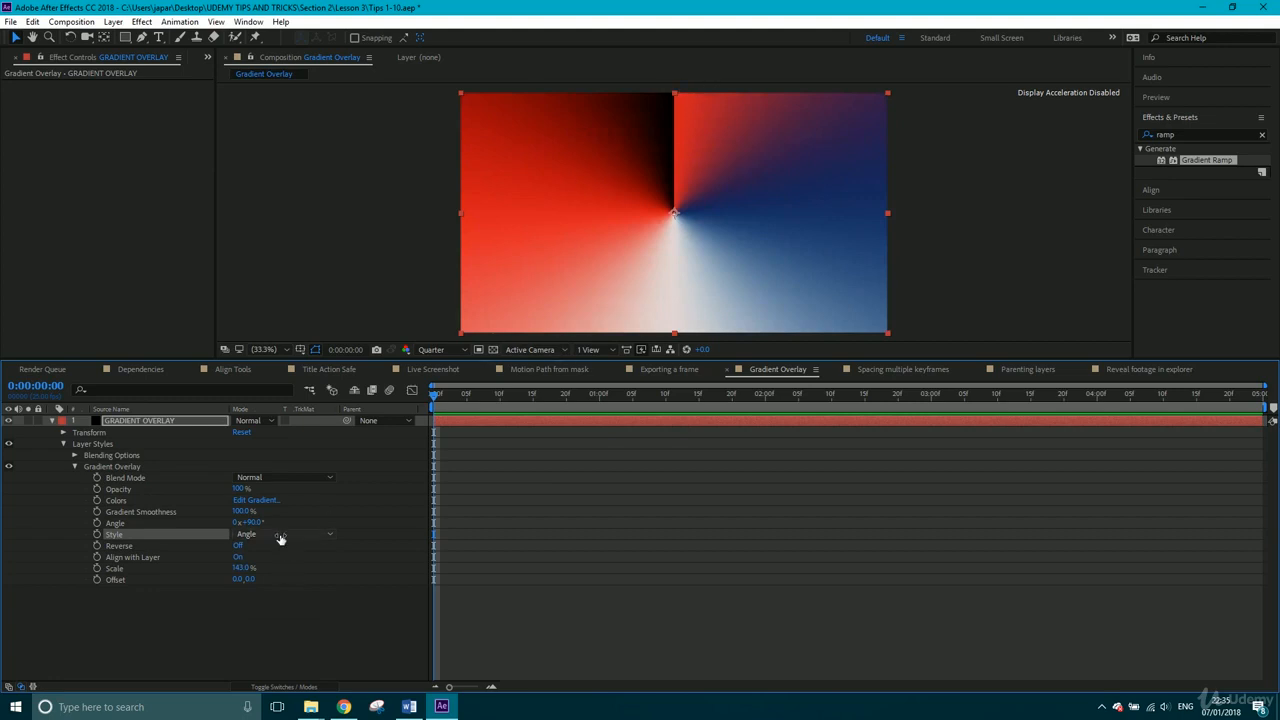
- Try the Reflected style for the Gradient Overlay, then switch to Diamond with a 150% scale and a 0, -2 offset
click(329, 534)
click(272, 593)
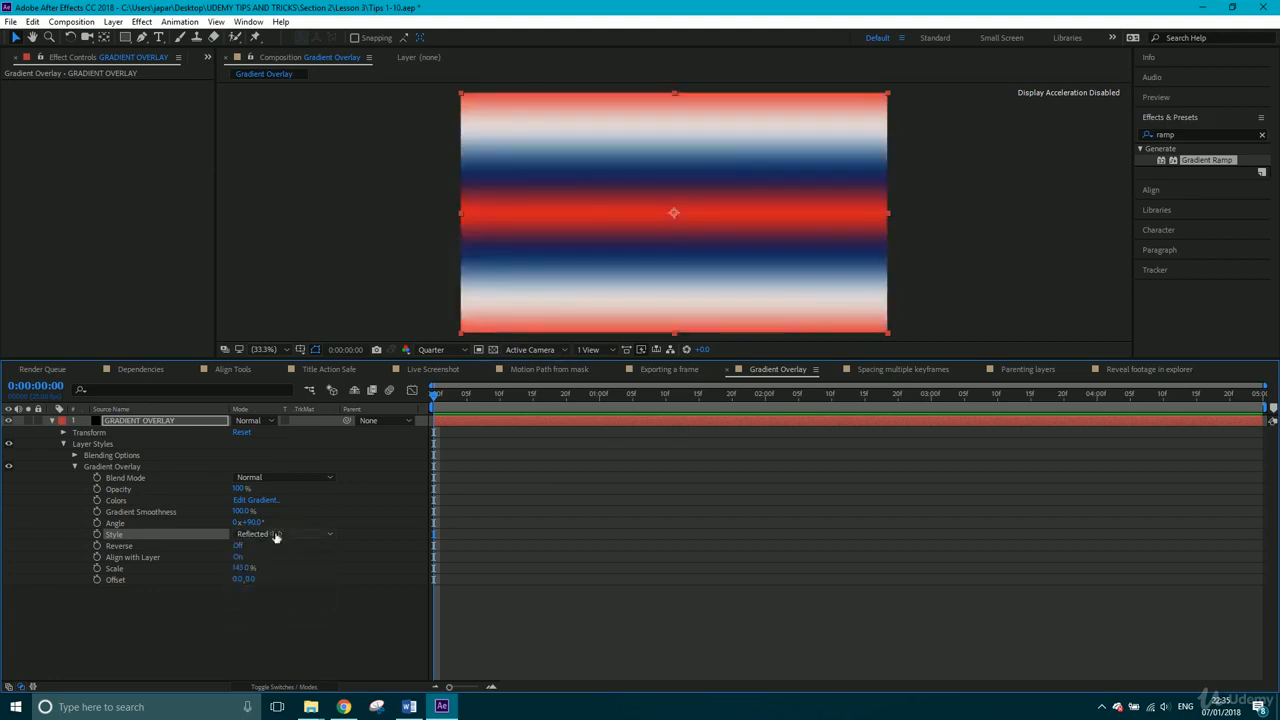
click(276, 536)
click(275, 608)
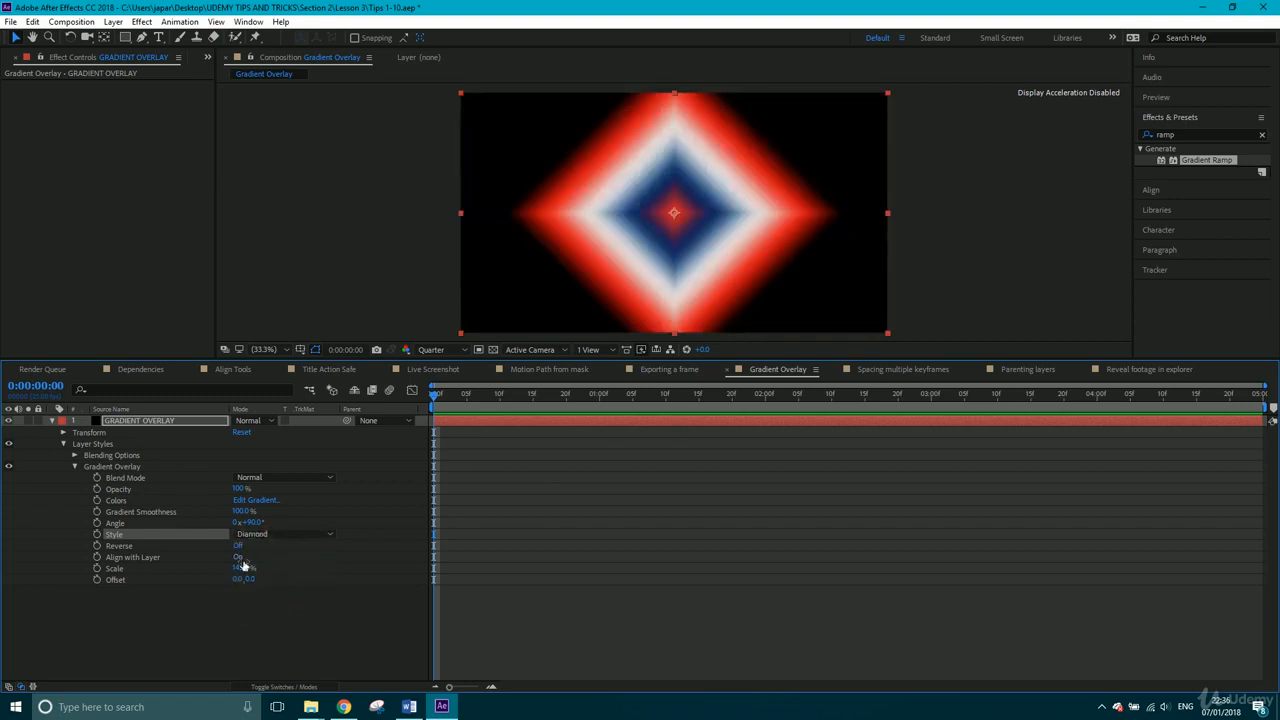
drag(243, 568, 245, 579)
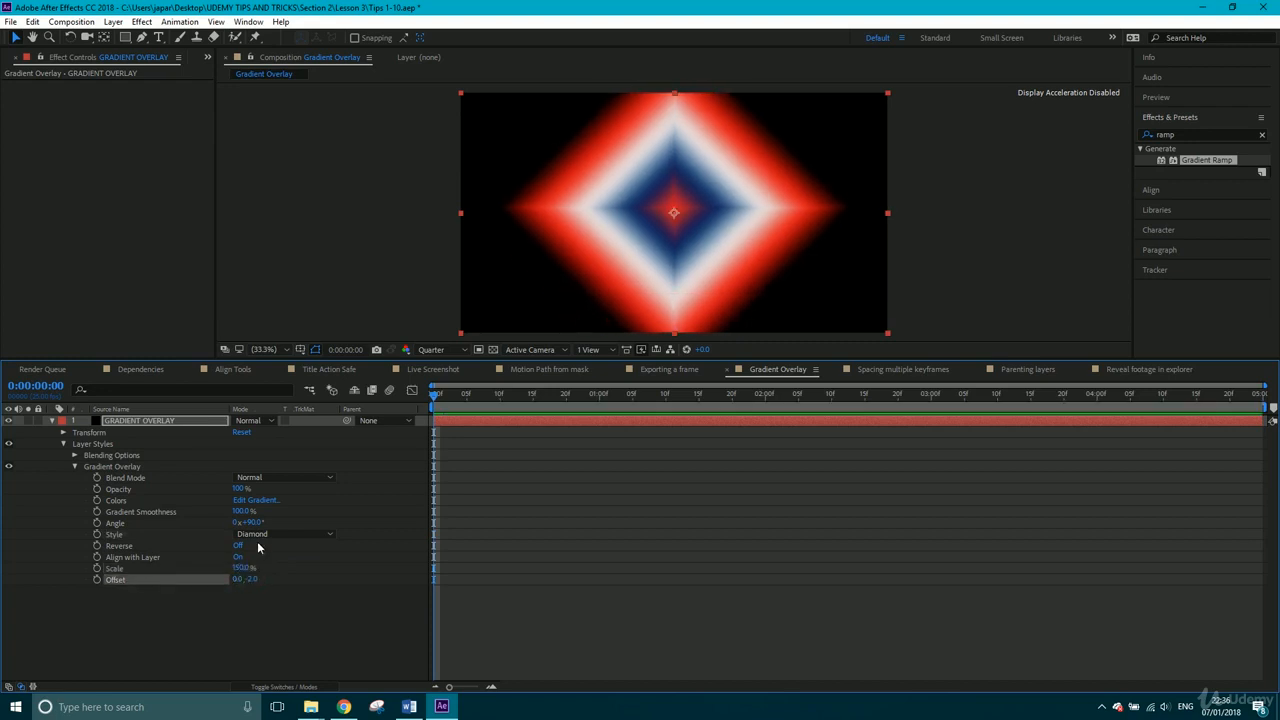
- Set the Gradient Overlay to the Reflected style with offset -74, 11, Align with Layer off and 30% opacity
click(260, 535)
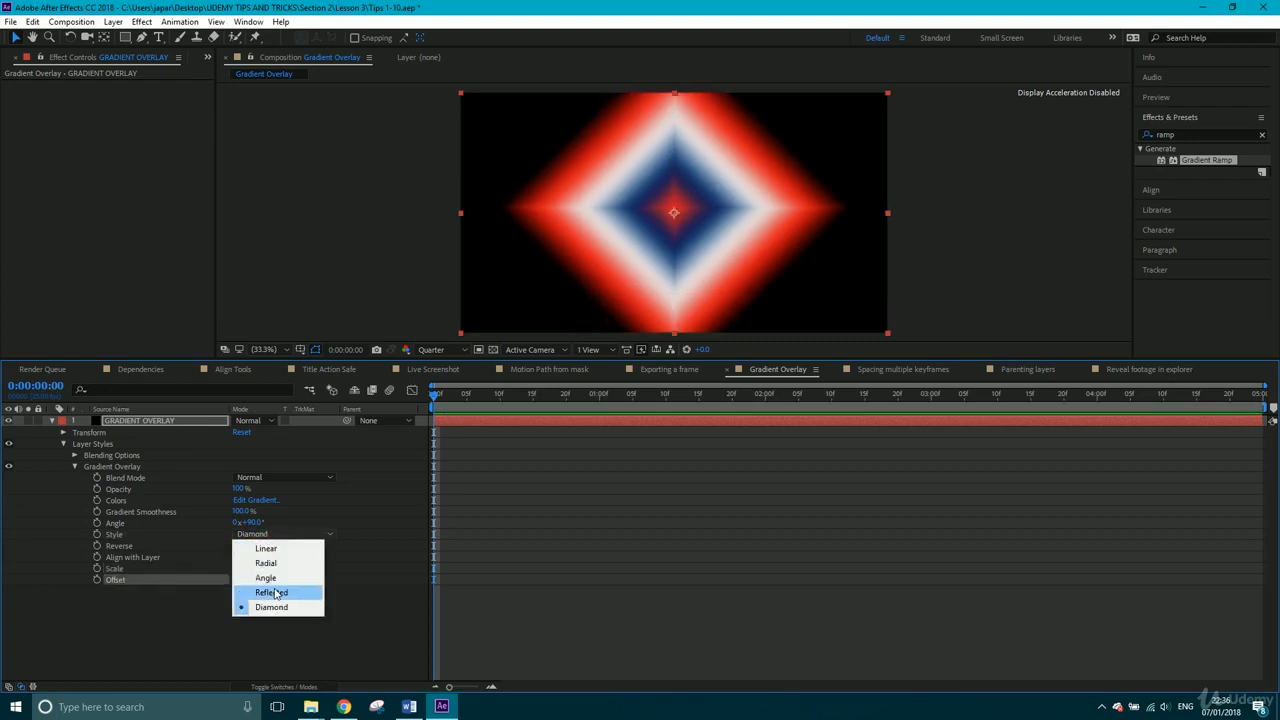
click(275, 592)
mouse_move(292, 578)
mouse_down()
mouse_move(194, 591)
mouse_move(304, 563)
mouse_up()
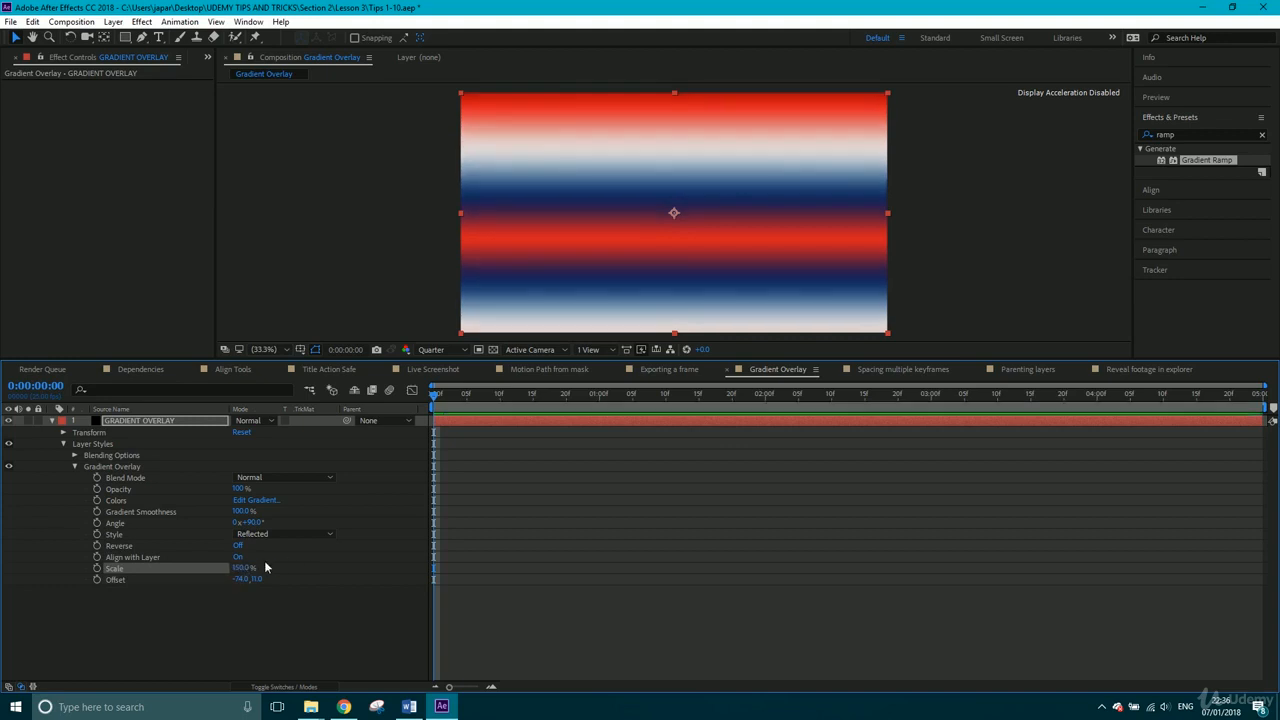
click(237, 558)
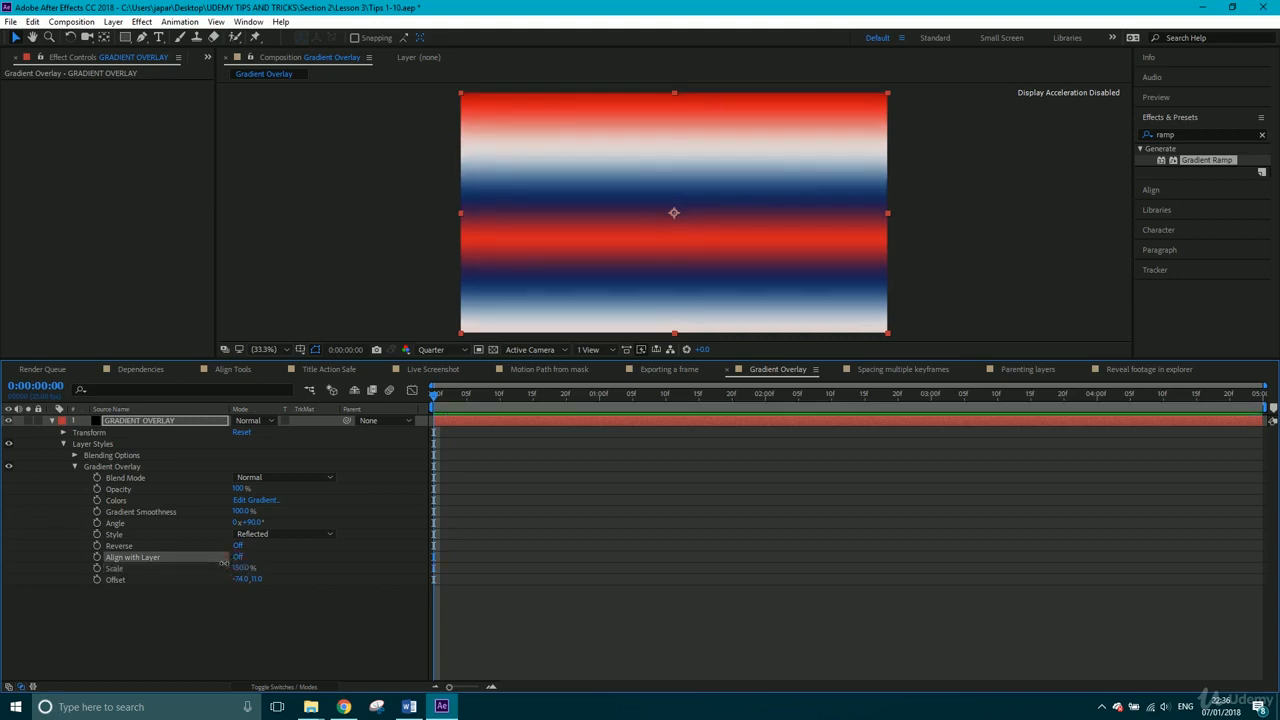
drag(238, 488, 205, 500)
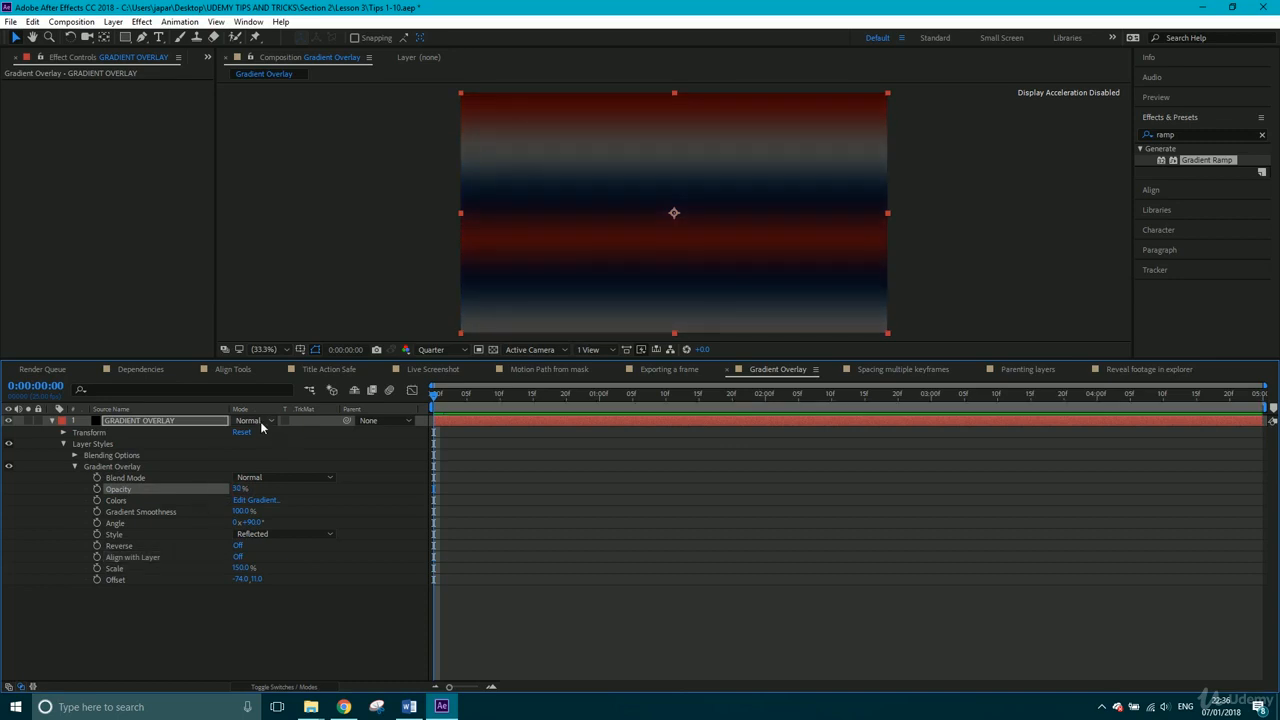
- Review the layer's available blending modes and the Gradient Overlay's color stops without changing them
click(262, 424)
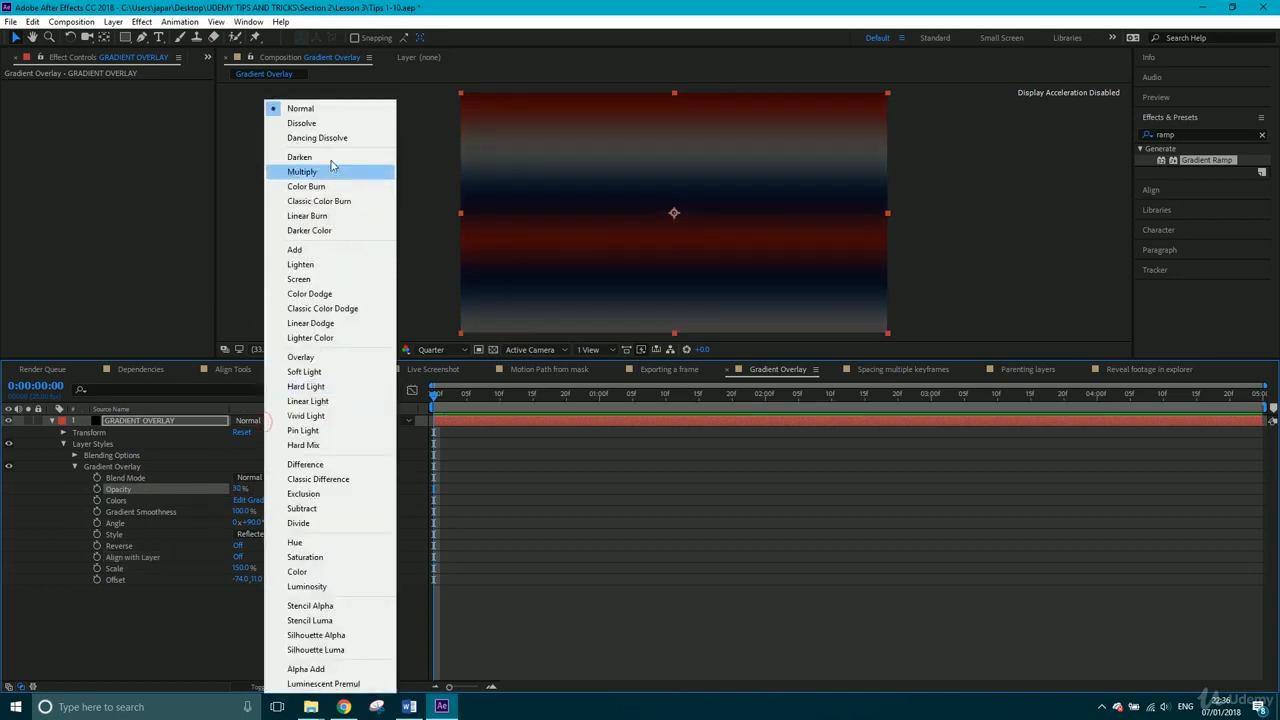
click(186, 644)
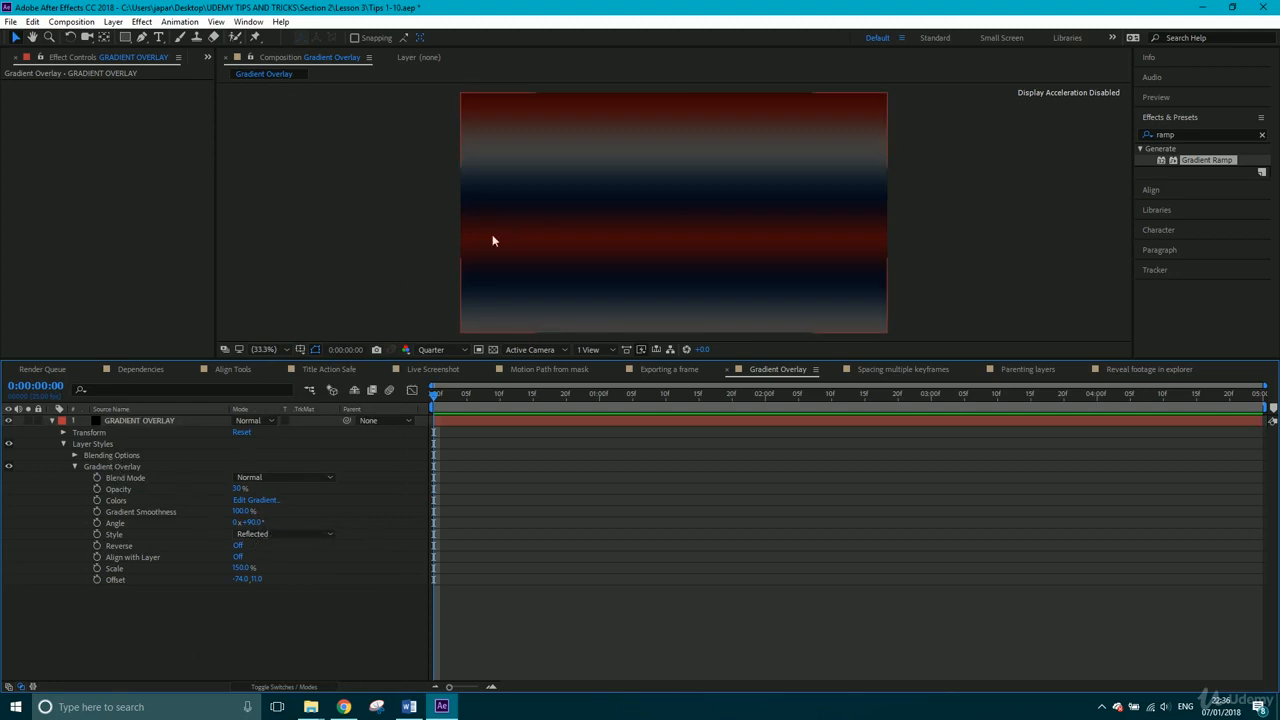
click(256, 500)
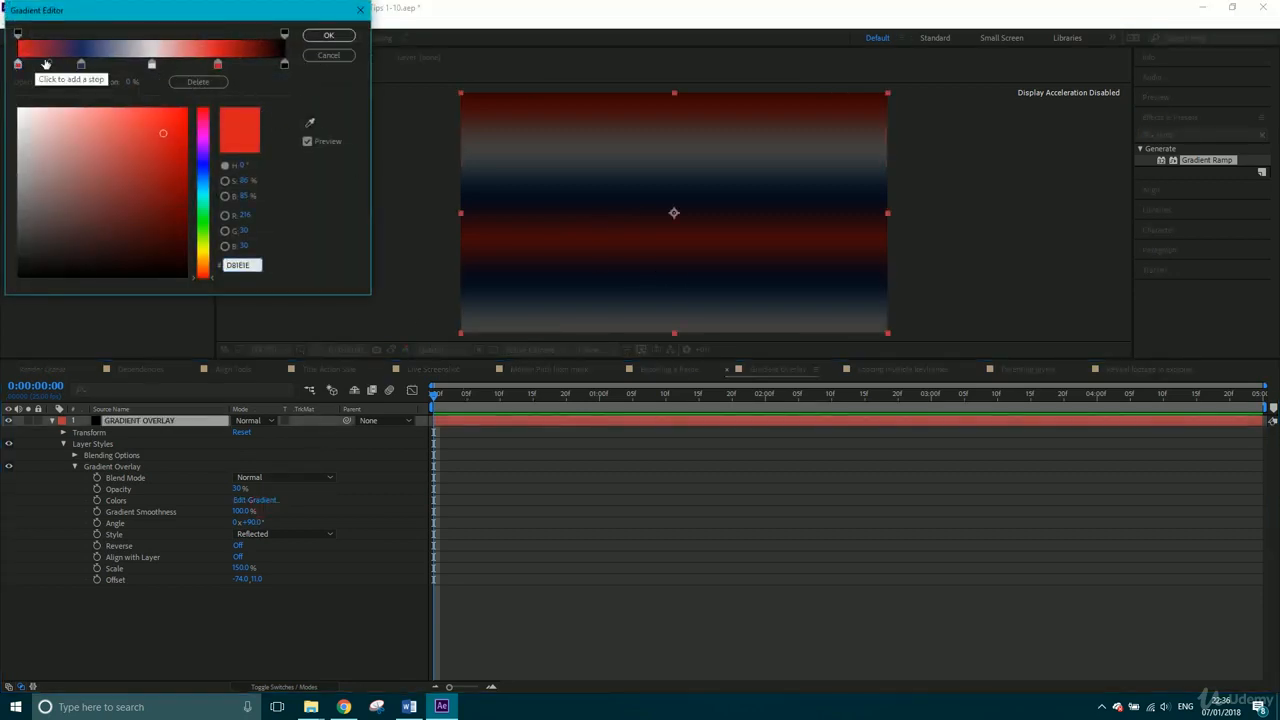
click(323, 57)
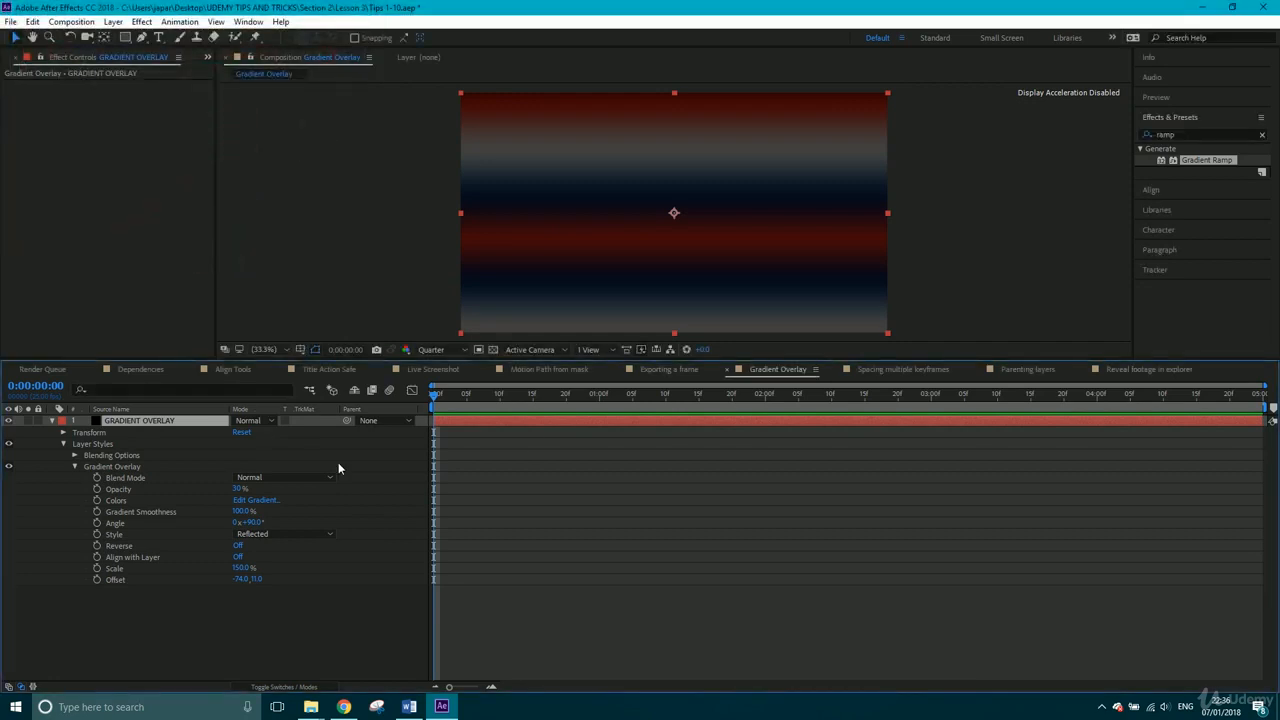
- Open the Spacing multiple keyframes composition and preview the yellow circle's animation from the first frame
click(899, 370)
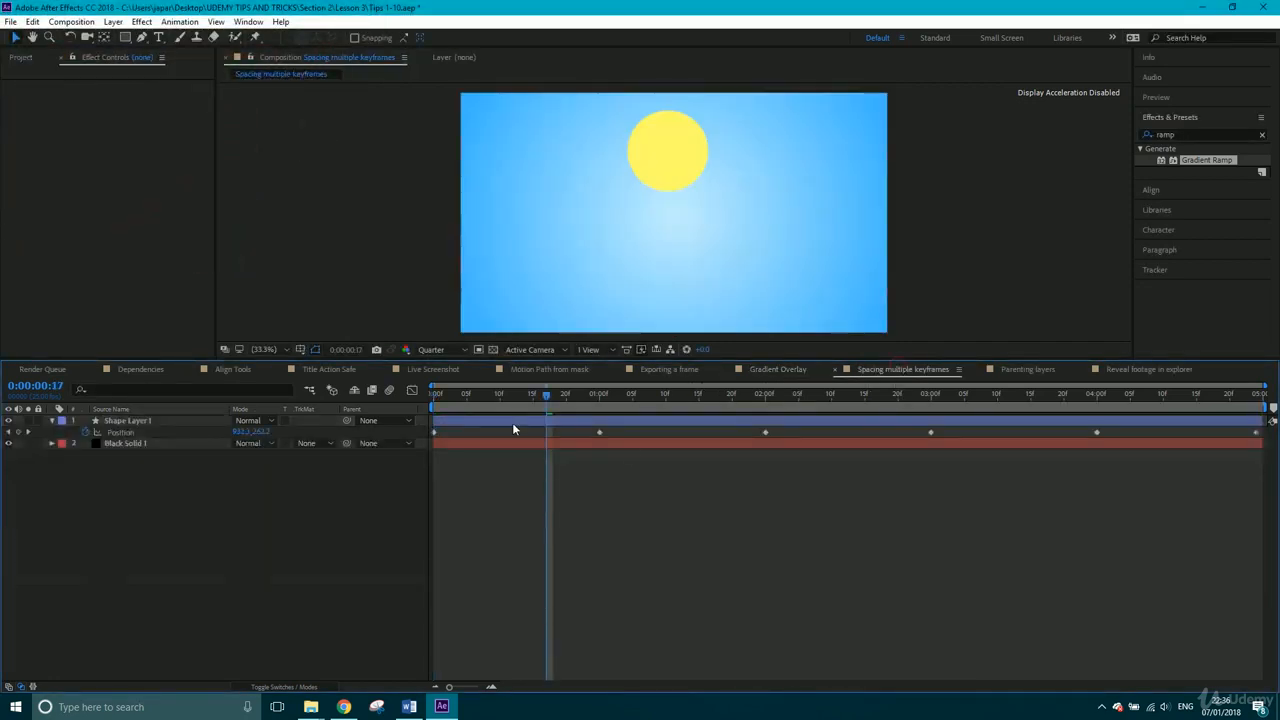
drag(549, 394, 426, 413)
key(space)
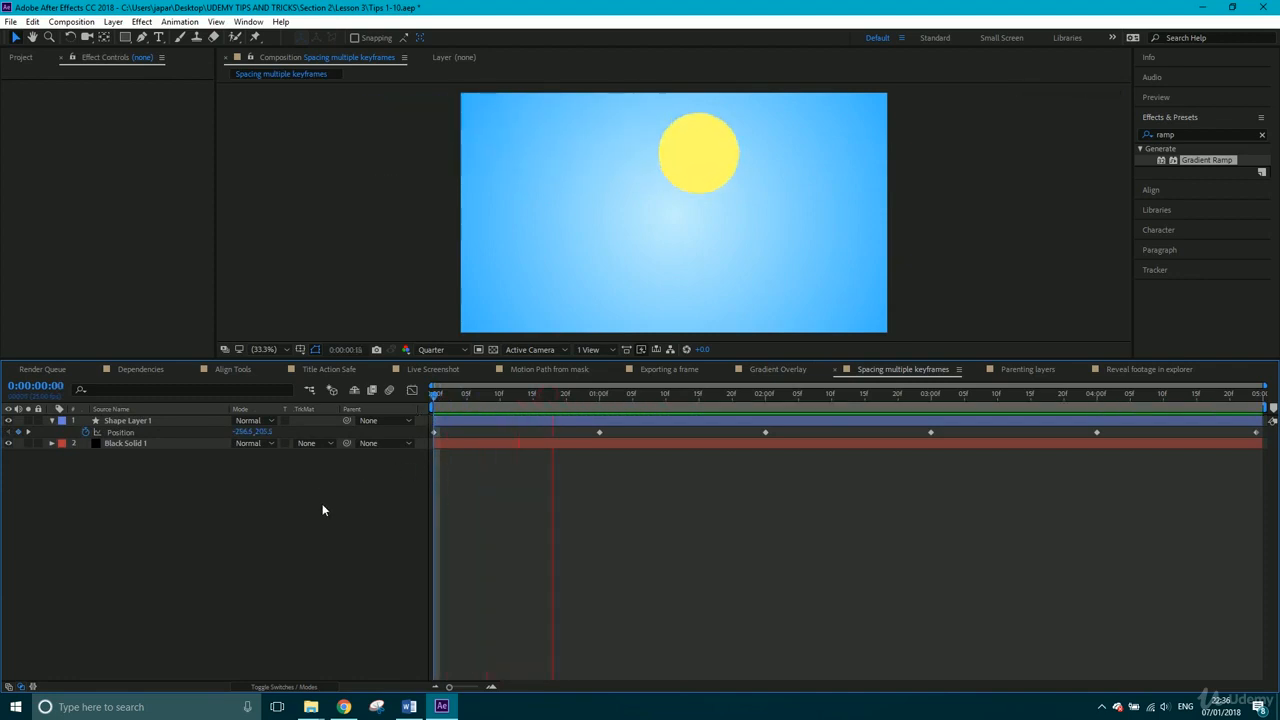
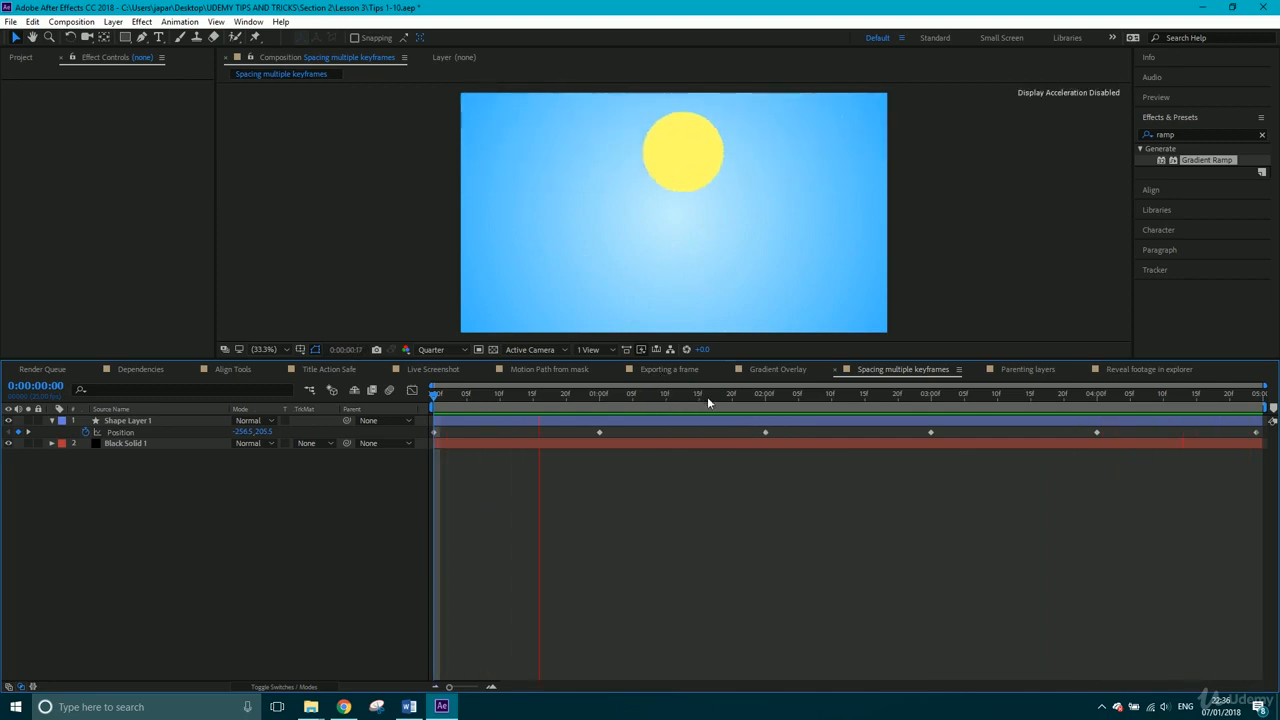
key(space)
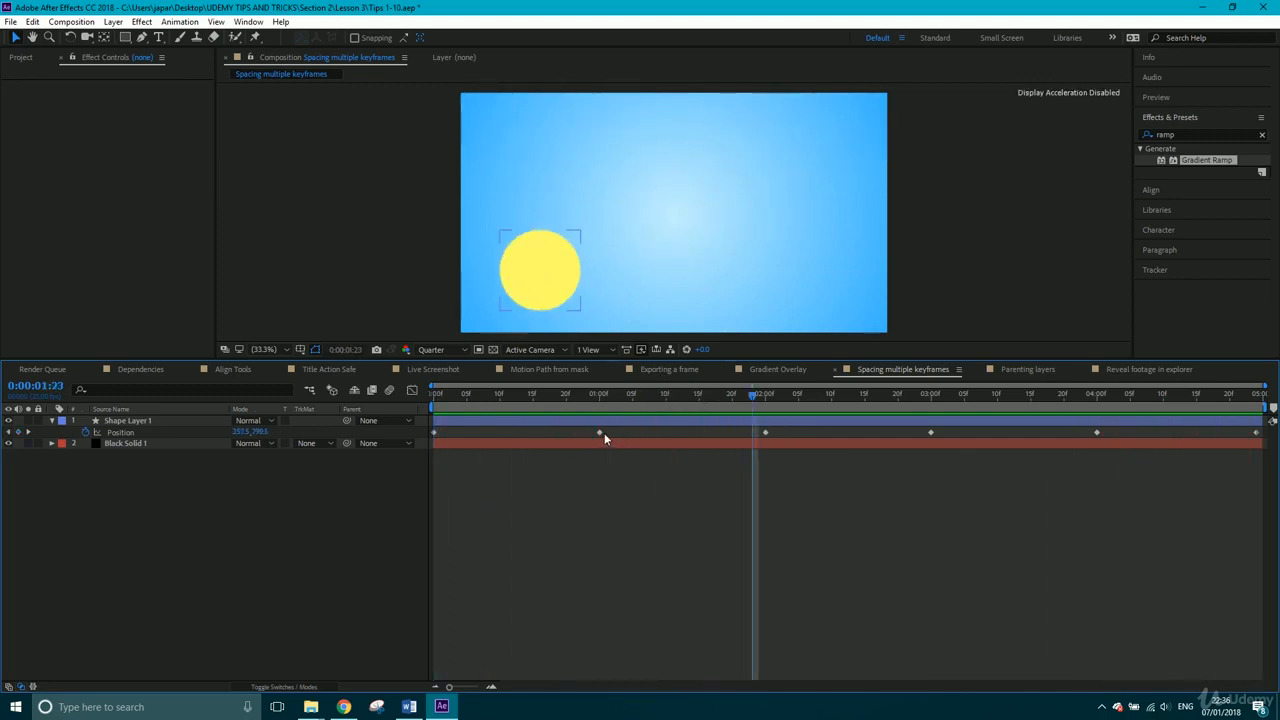
- Try moving Shape Layer 1's middle Position keyframes earlier one at a time, then undo the moves
drag(599, 432, 541, 433)
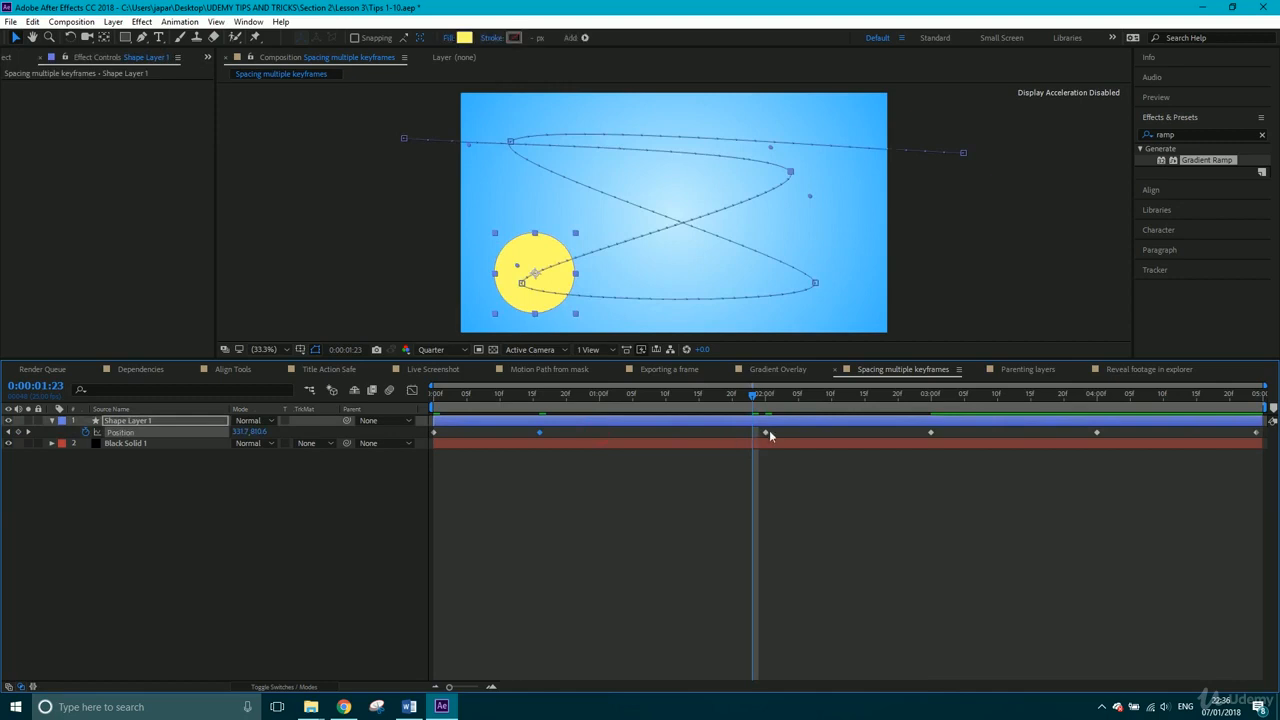
drag(768, 432, 693, 433)
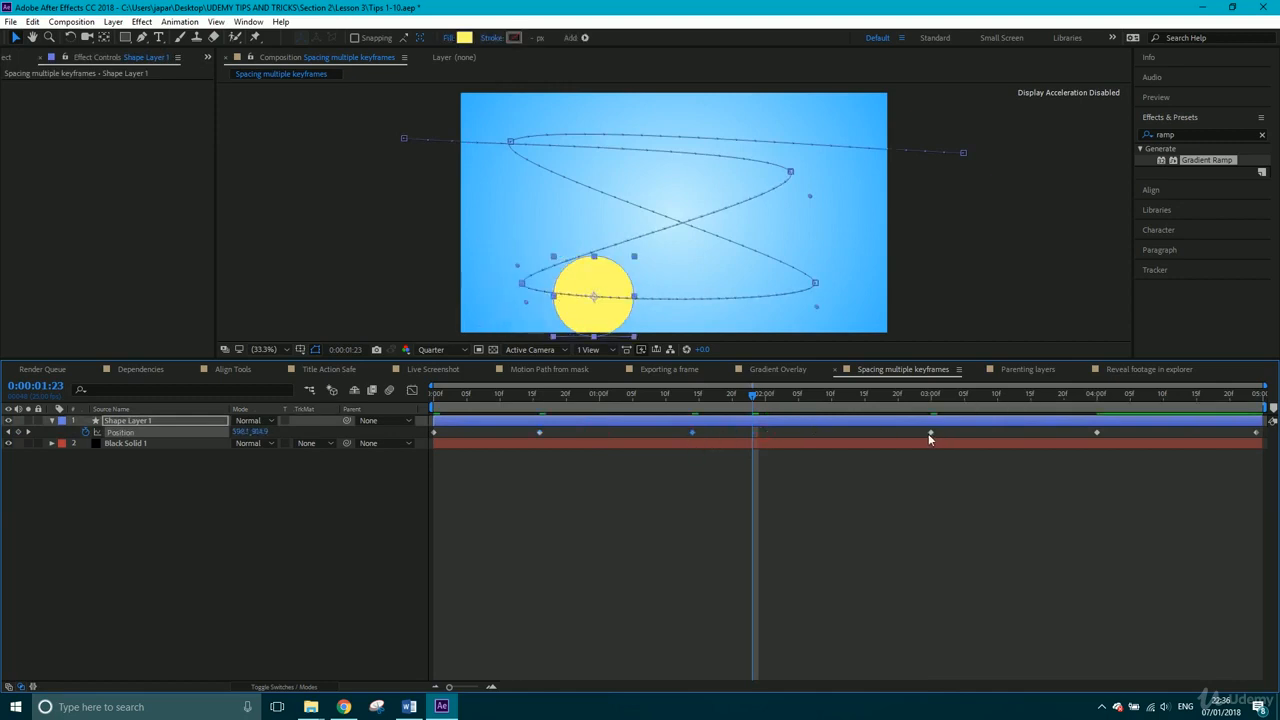
drag(928, 433, 818, 433)
mouse_move(1095, 429)
mouse_down()
mouse_move(955, 451)
mouse_move(1097, 437)
mouse_up()
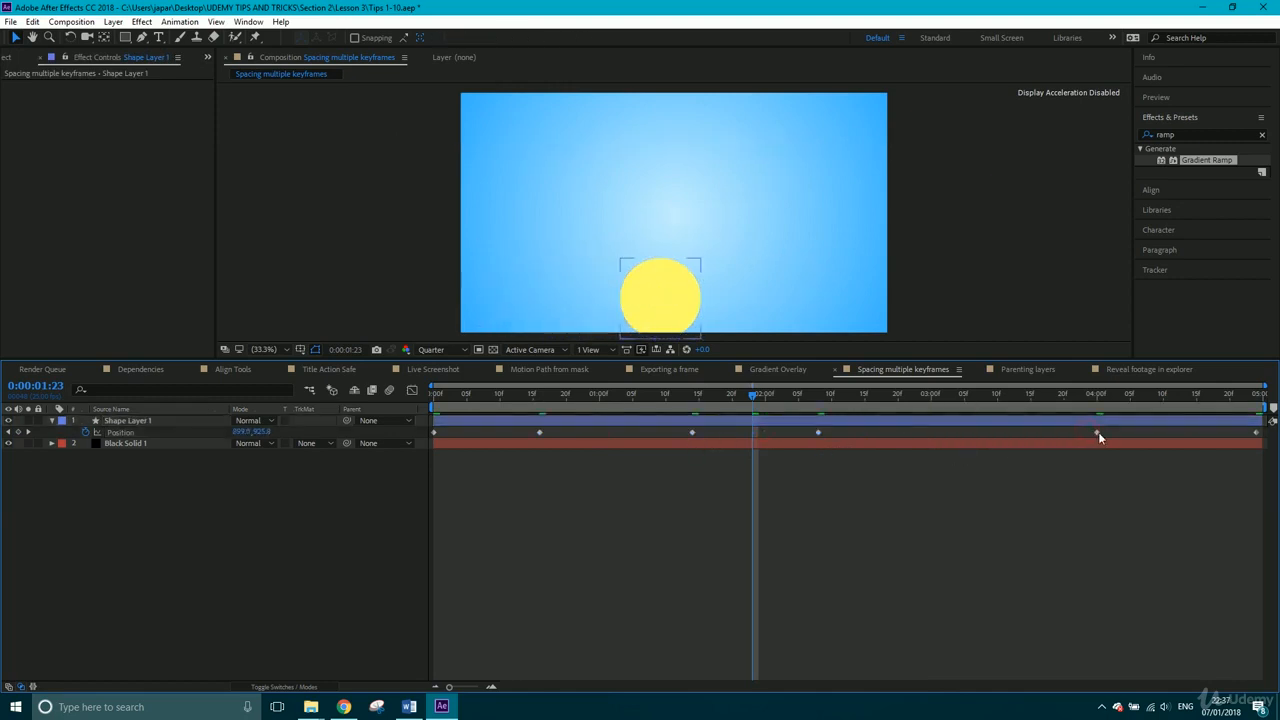
key(ctrl+z)
key(ctrl+z)
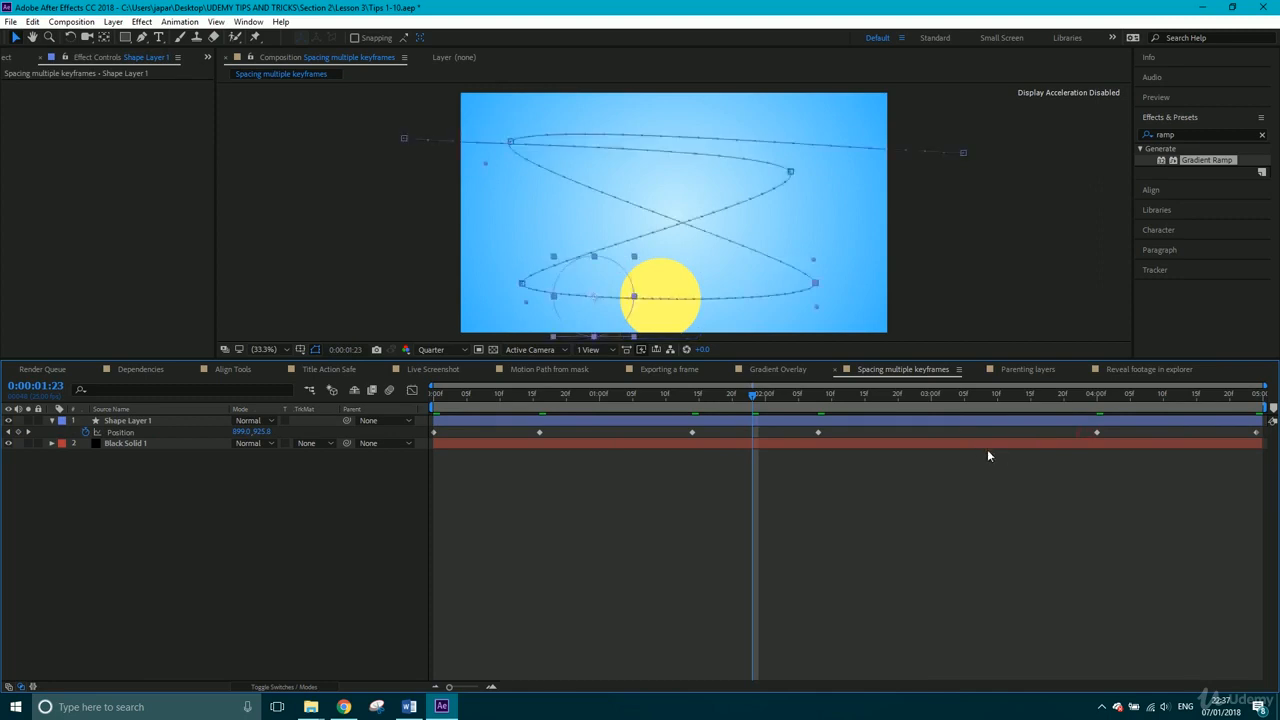
key(ctrl+z)
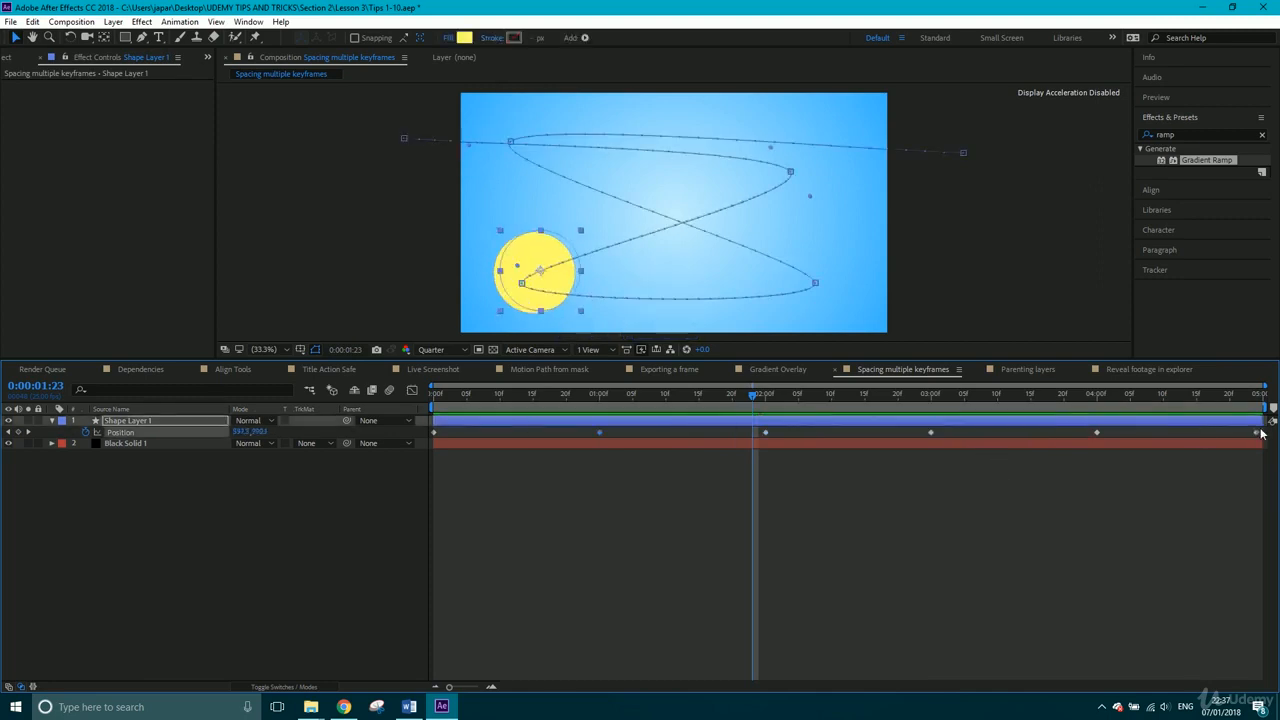
- Select all of Shape Layer 1's Position keyframes, proportionally compress them to end at 2:00 and preview, then stretch them to end at 3:00
drag(1262, 431, 432, 440)
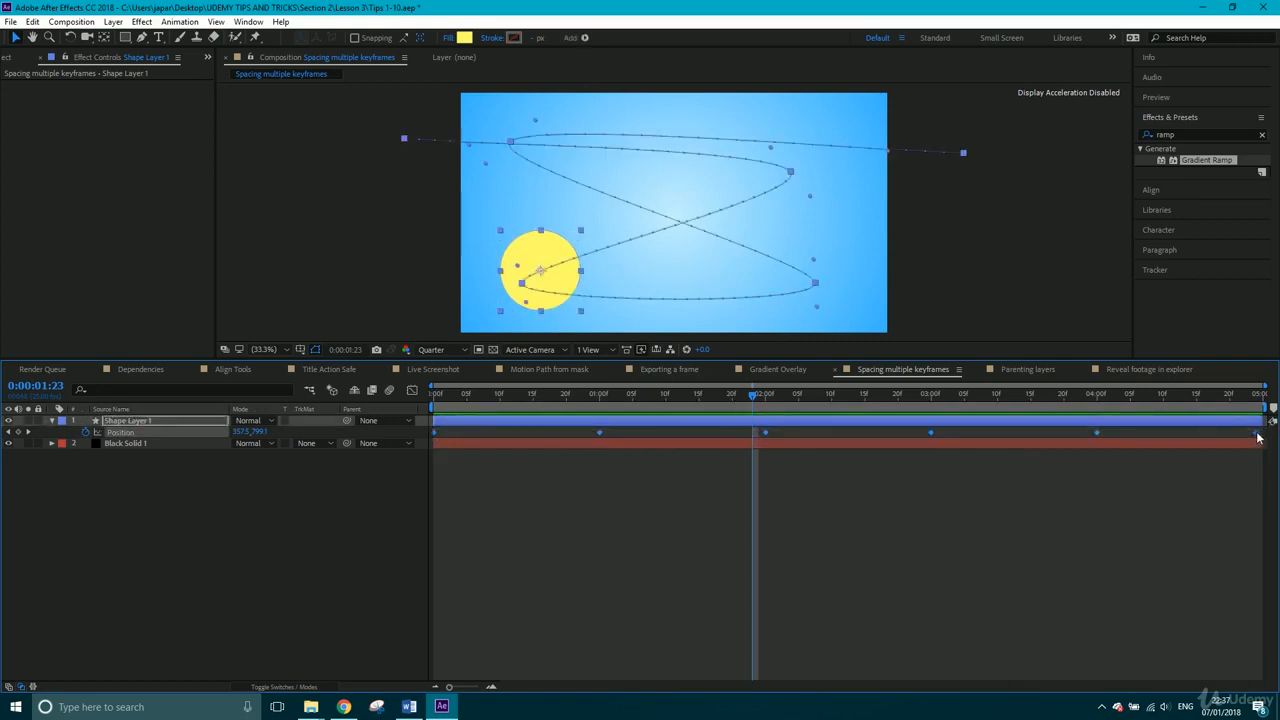
drag(1258, 437, 419, 408)
click(504, 468)
key(space)
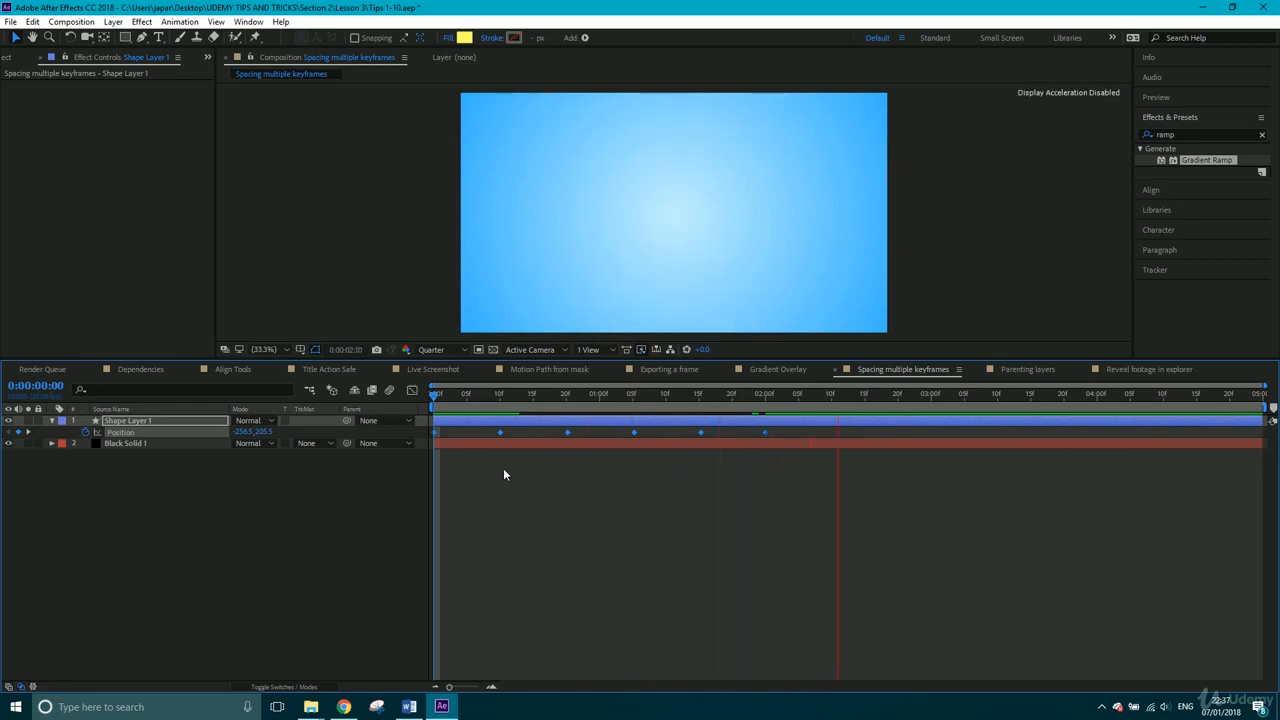
key(space)
drag(625, 393, 511, 394)
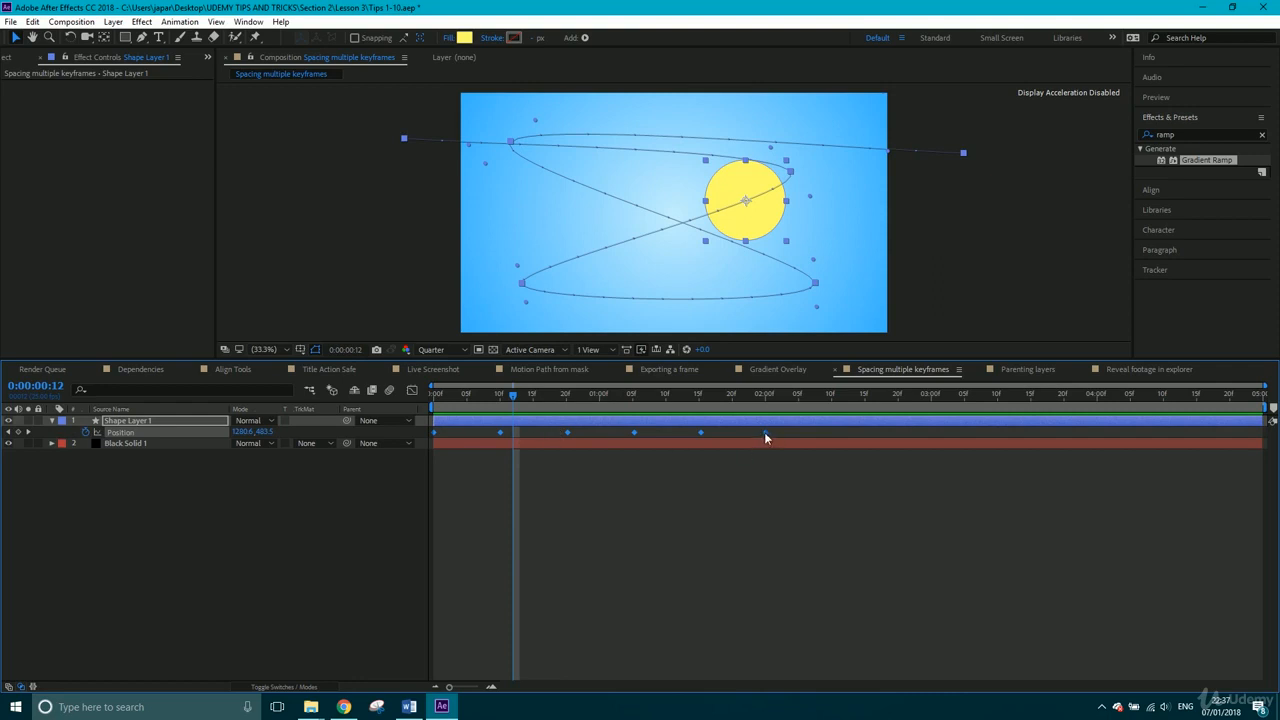
drag(764, 433, 559, 402)
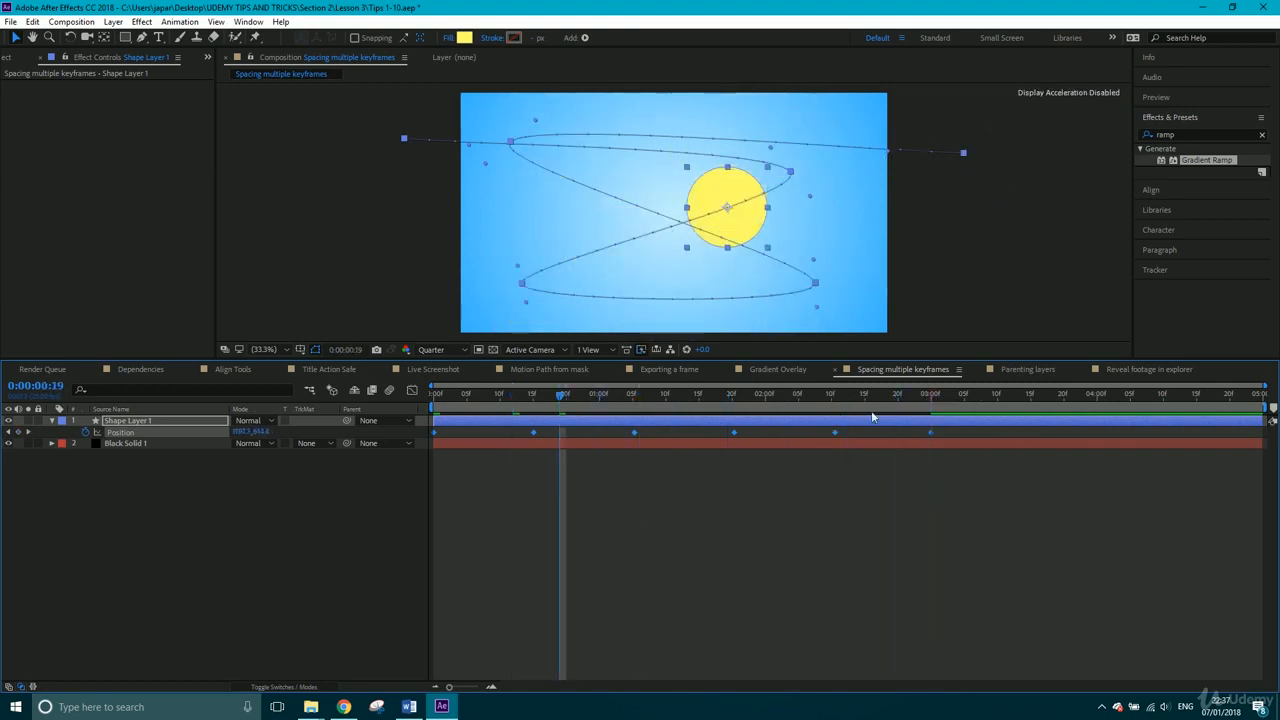
- Open the Parenting layers composition, check each shape layer from Circle up to Rectangle, and preview their shared motion from the start
click(1027, 368)
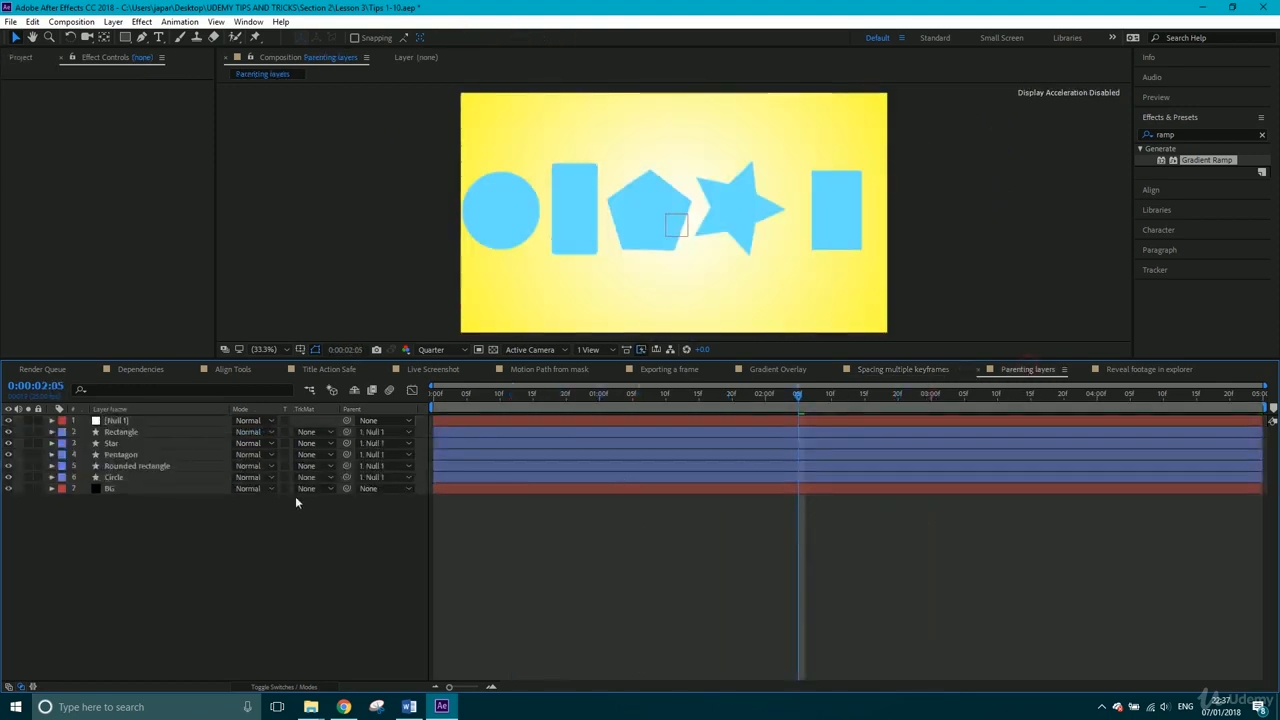
click(113, 477)
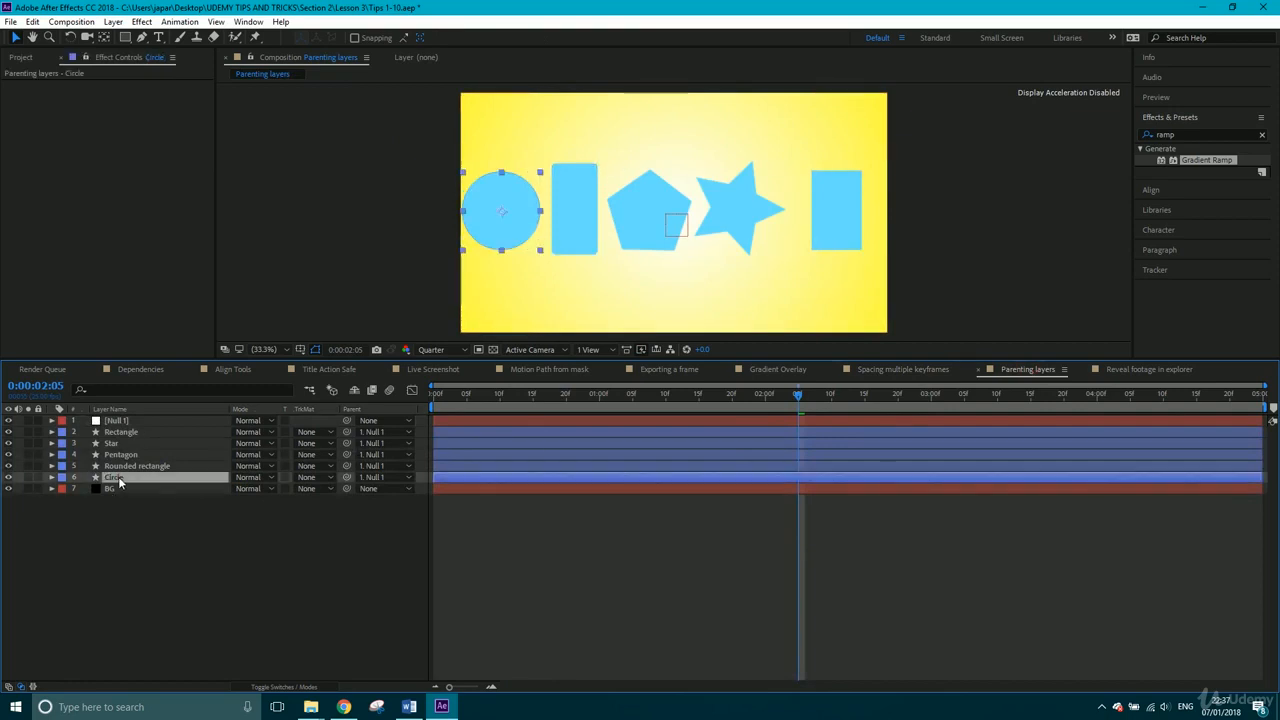
click(124, 467)
click(122, 455)
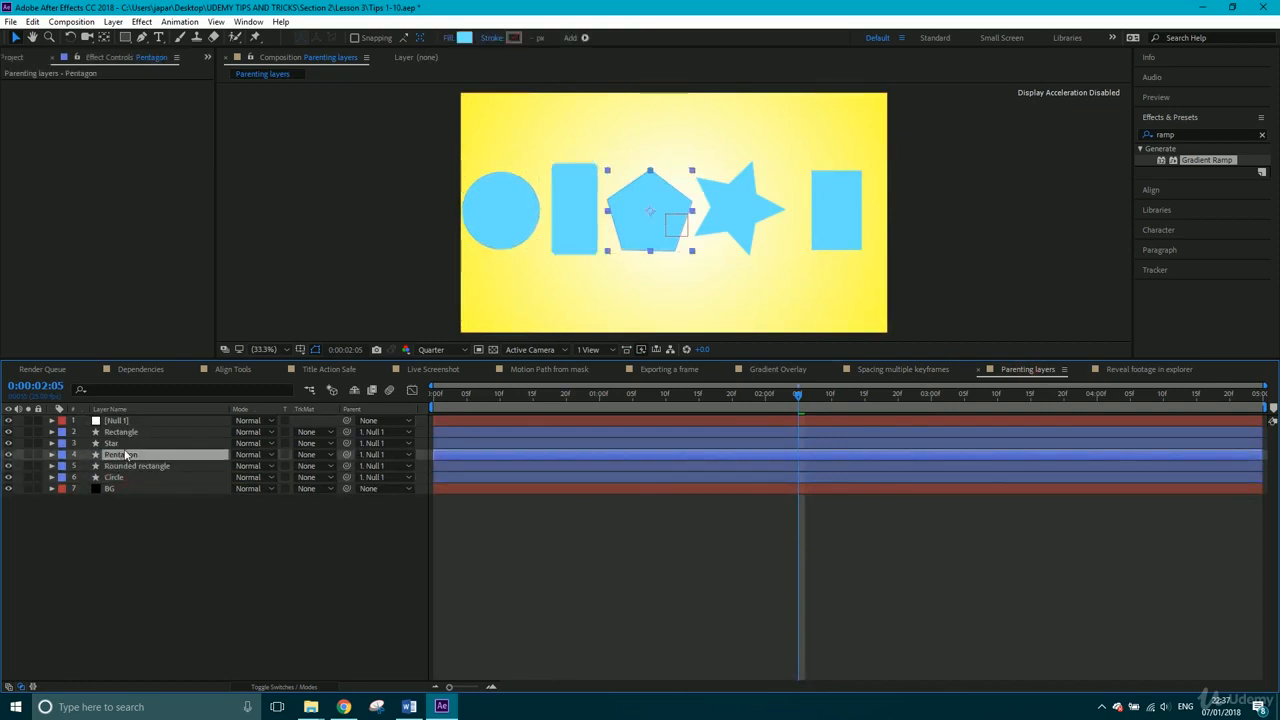
click(124, 443)
click(122, 432)
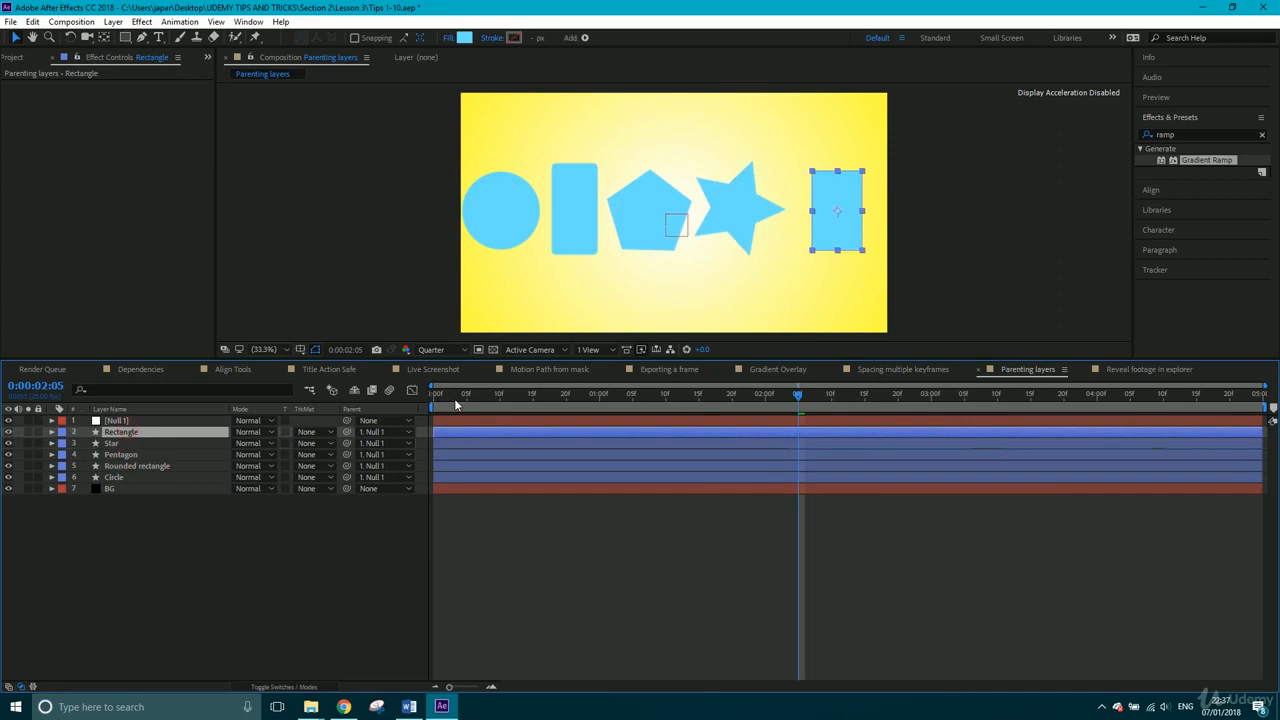
drag(455, 399, 406, 408)
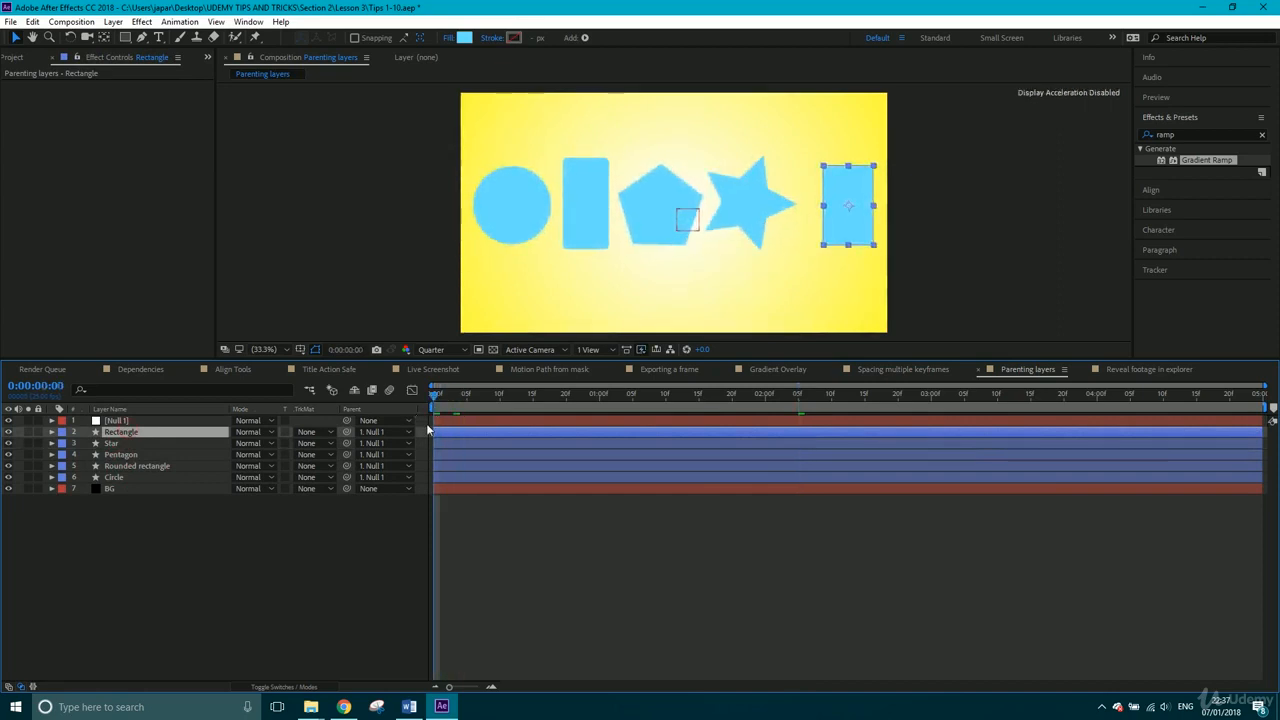
key(space)
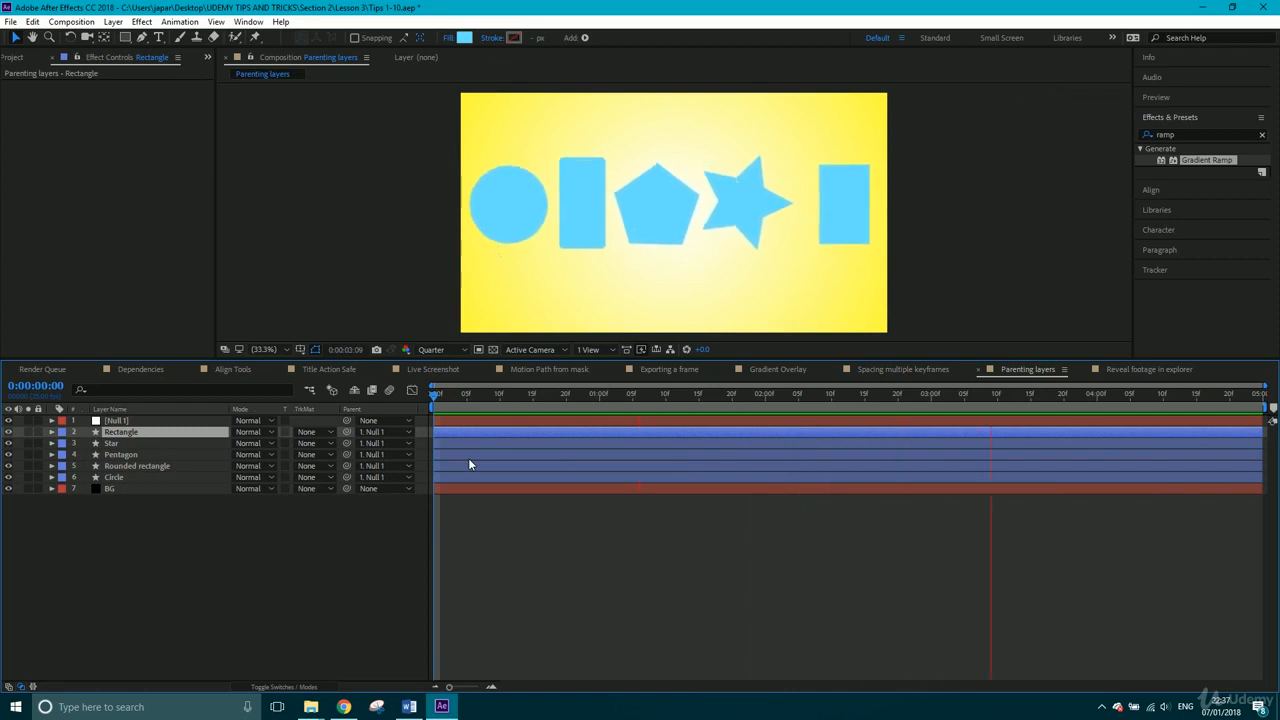
key(space)
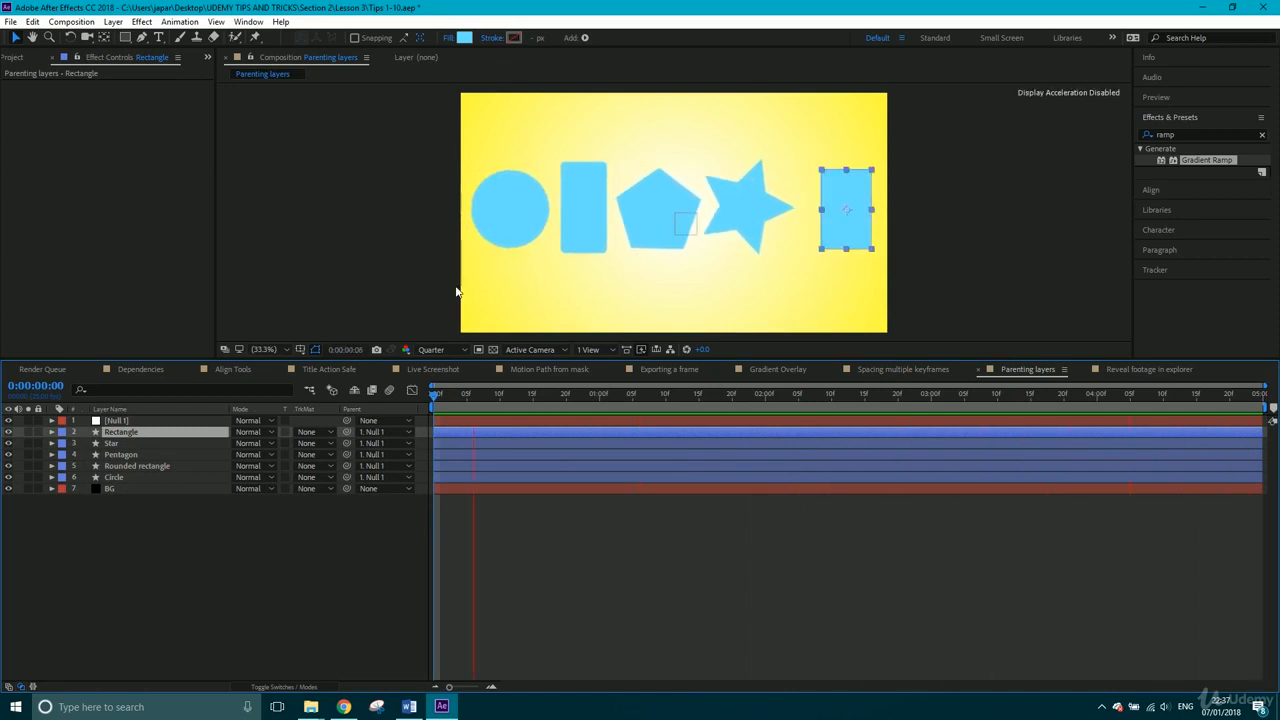
- Delete the Null 1 parent layer and move the current time to 1:00
click(167, 421)
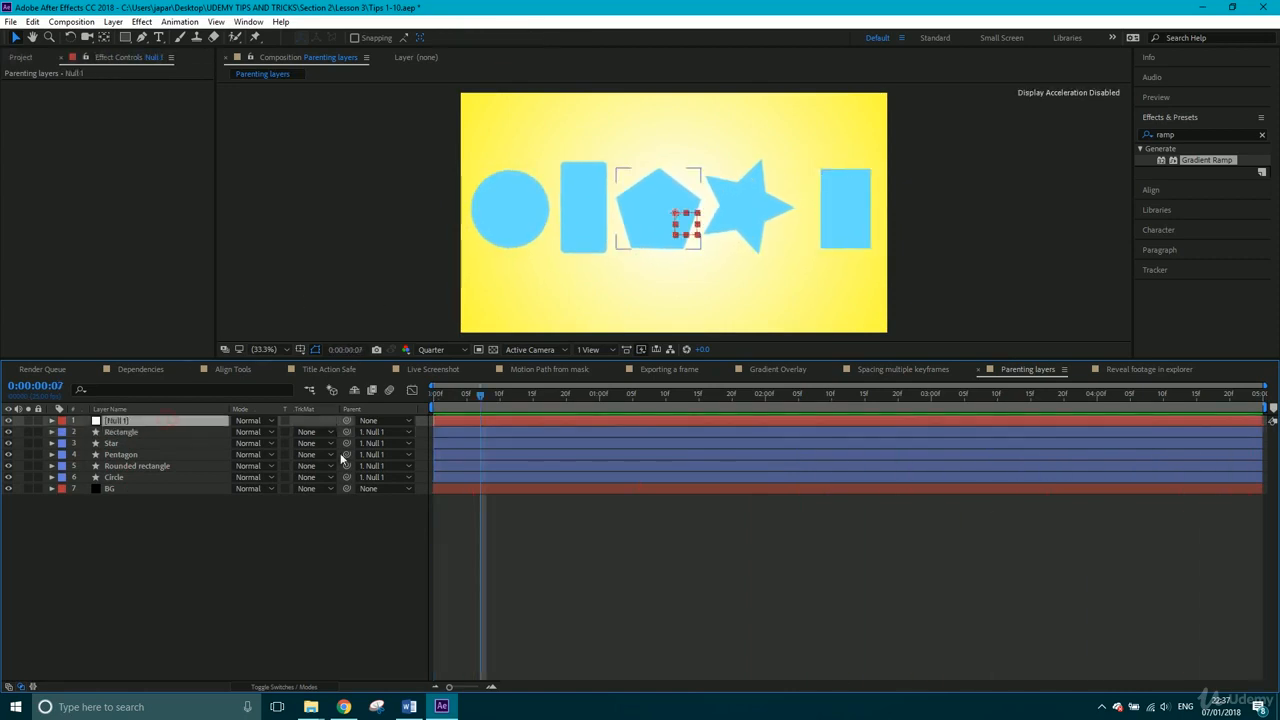
key(Delete)
drag(479, 397, 594, 421)
click(125, 465)
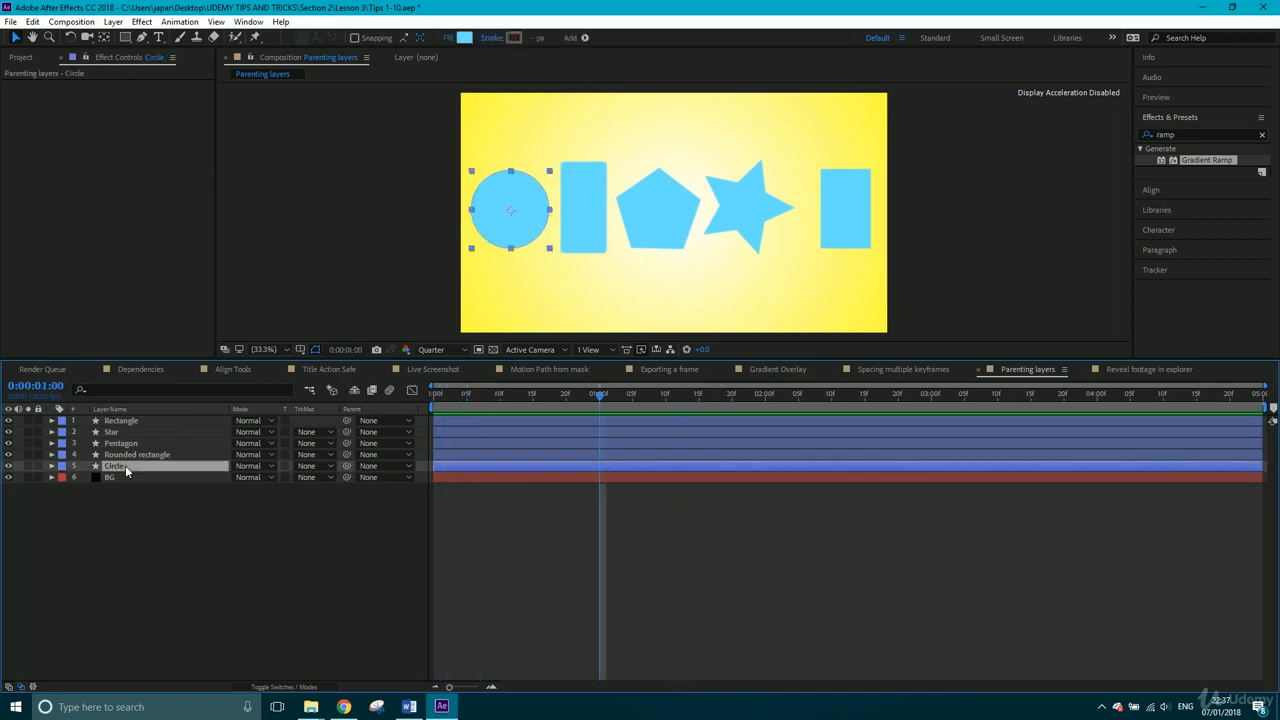
key(p)
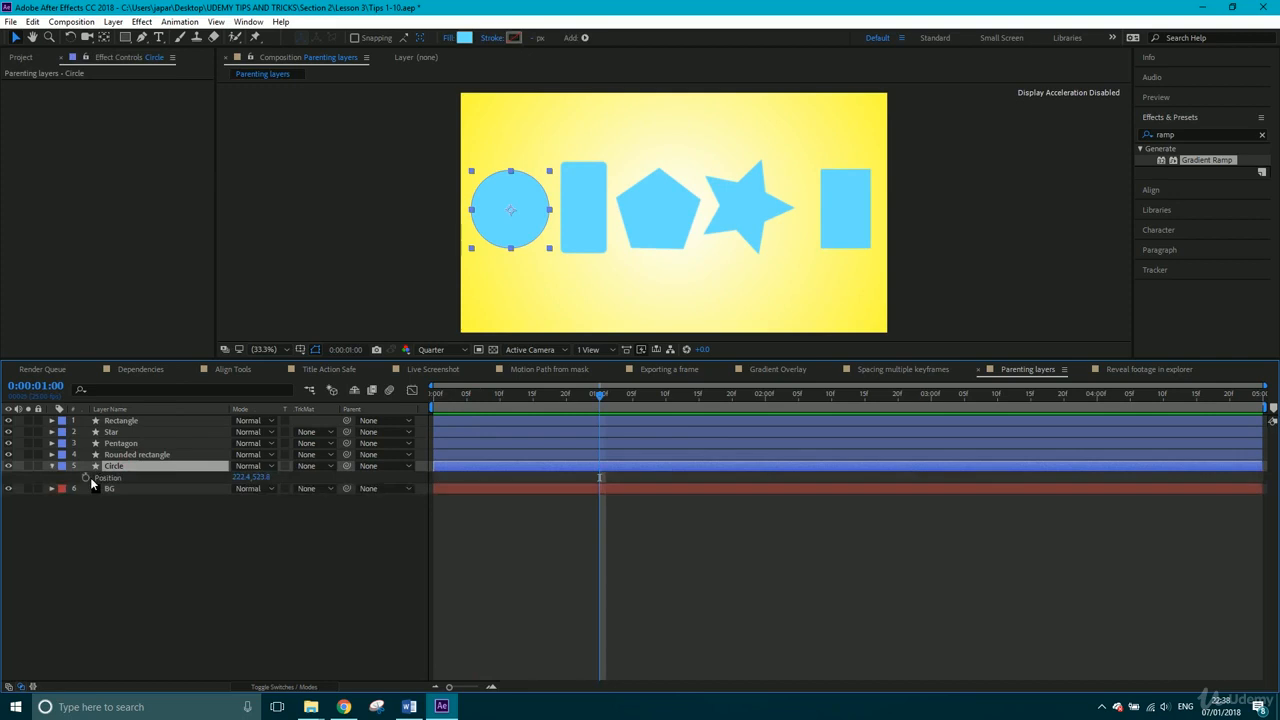
alt+click(90, 477)
text(wigg)
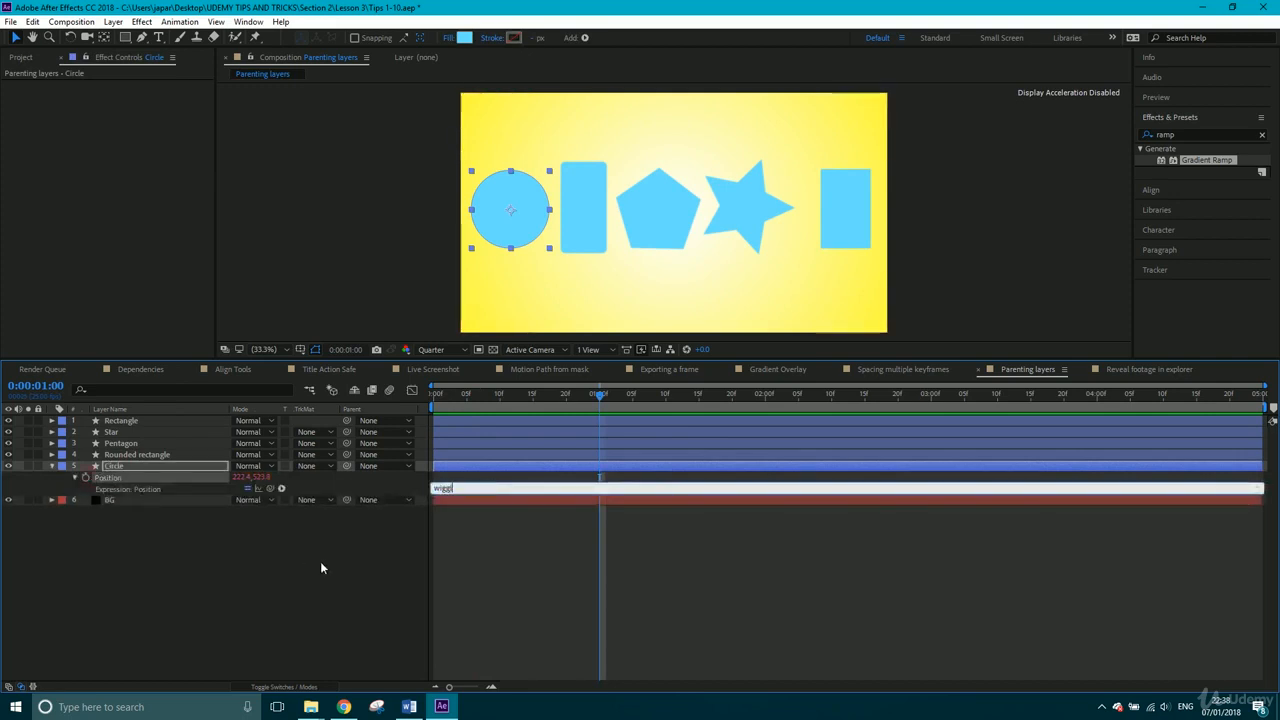
text(le)
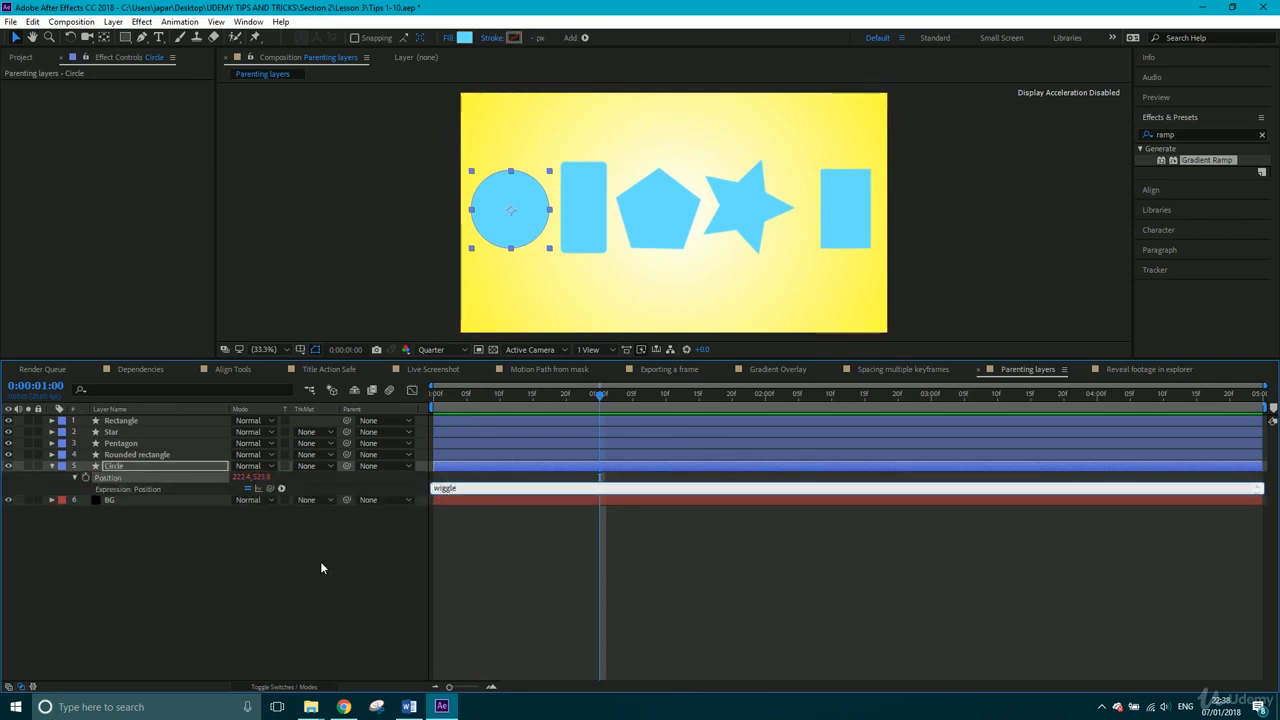
click(131, 543)
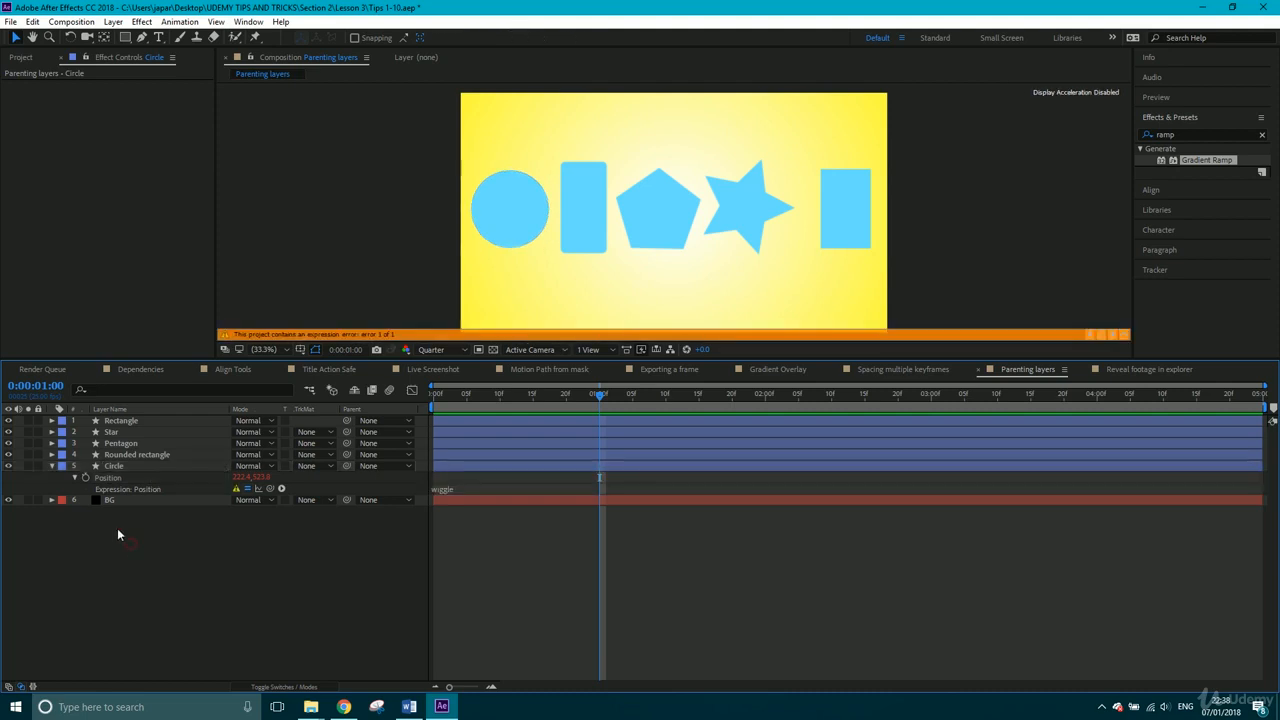
click(87, 477)
click(76, 478)
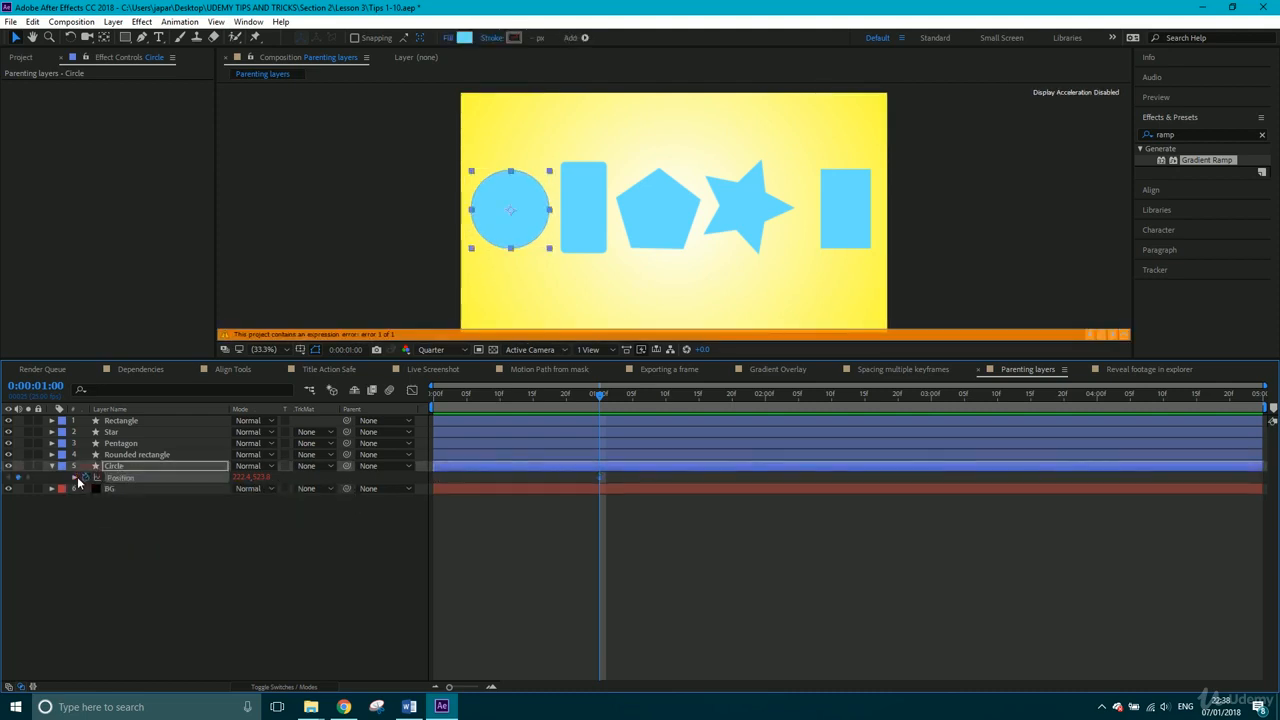
click(132, 532)
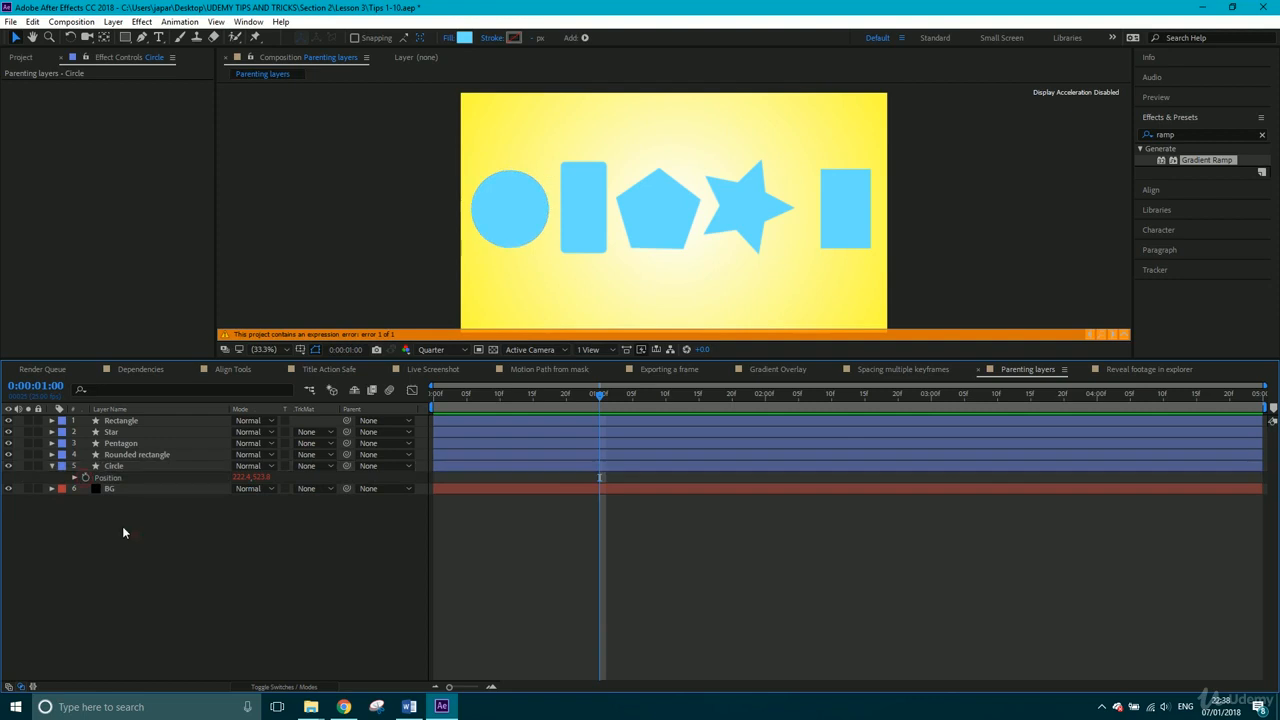
alt+click(85, 480)
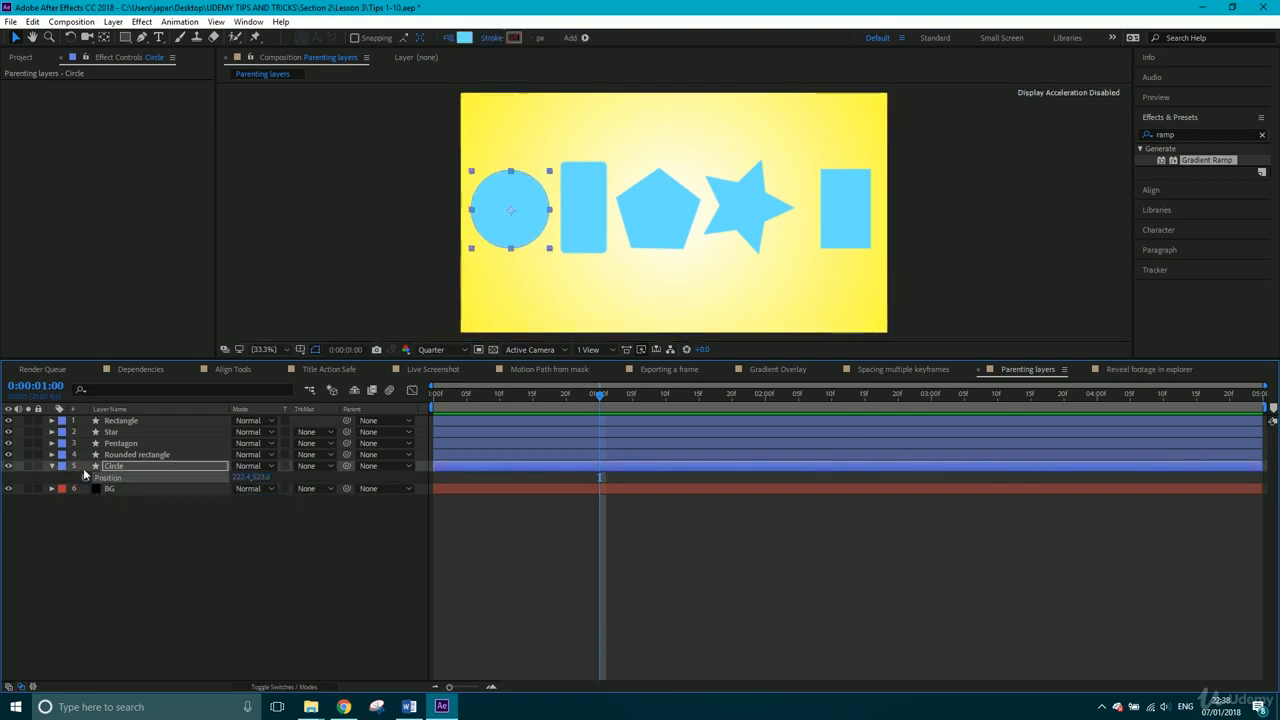
- Add the expression wiggle(5,50) to the Circle layer's Position and preview the motion from near the start
alt+click(85, 480)
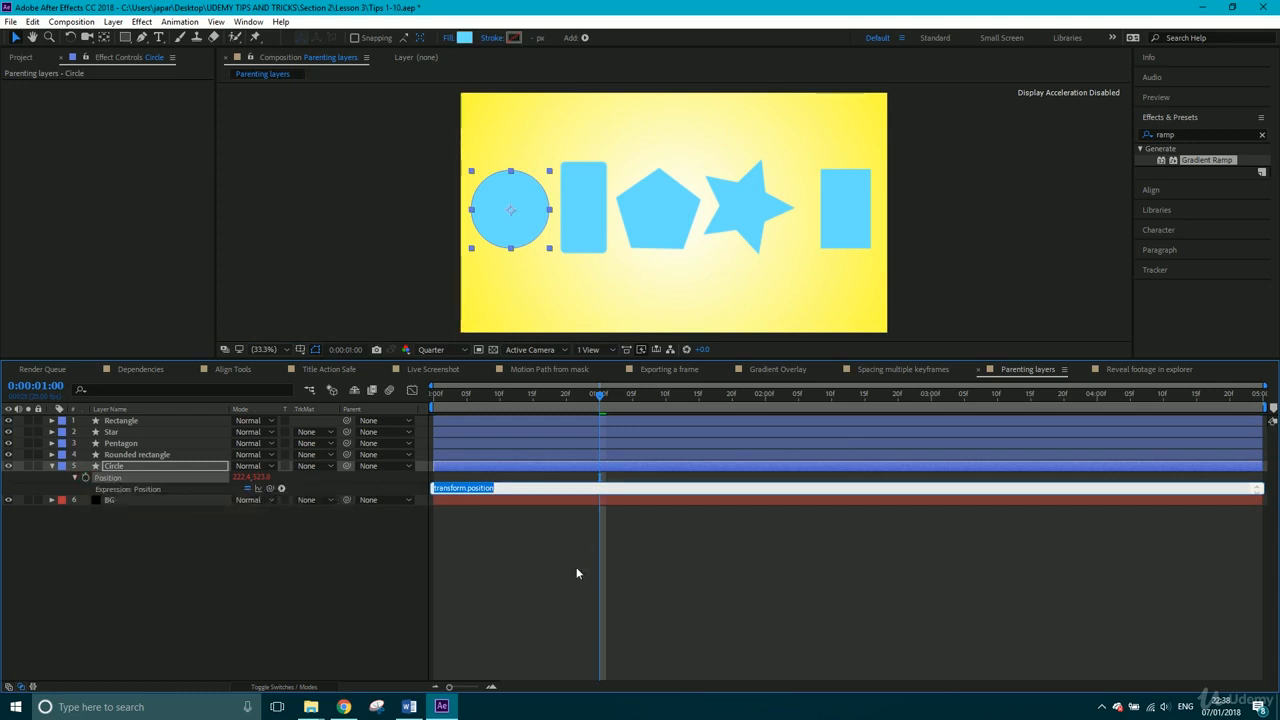
text(wiggle(5,50)
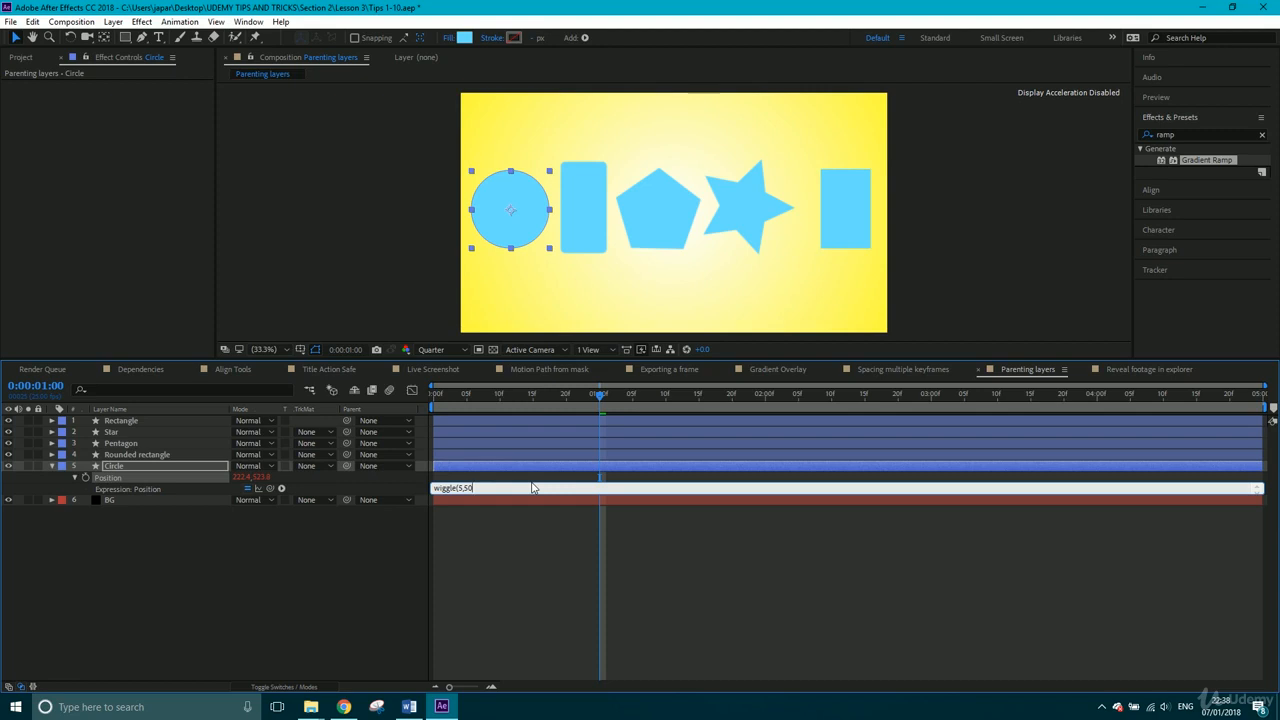
click(395, 550)
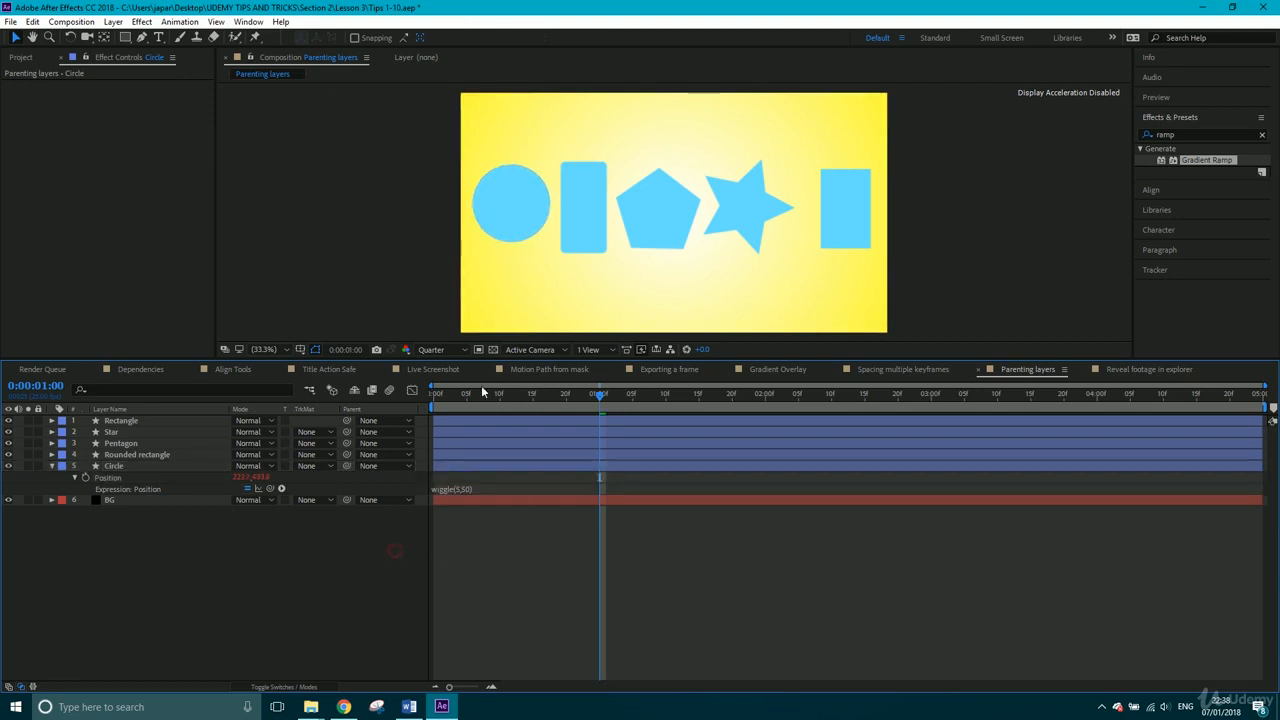
drag(471, 394, 446, 407)
key(space)
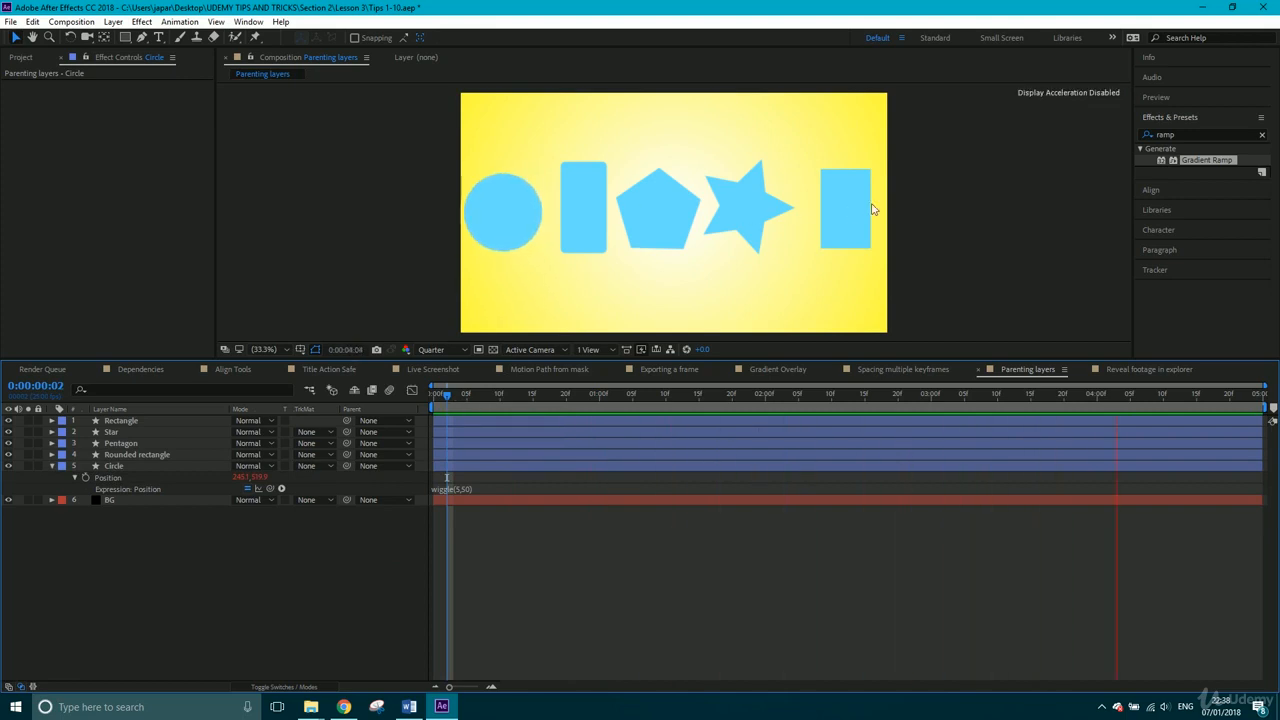
key(space)
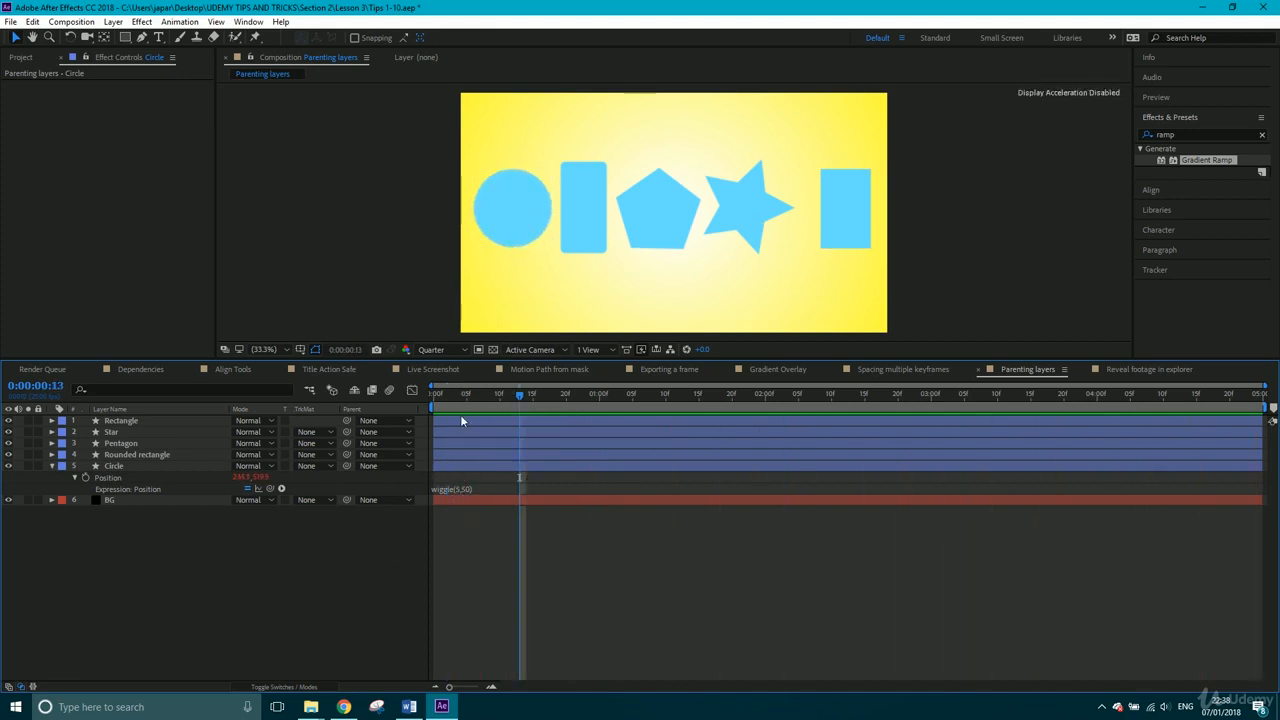
- Copy the wiggle expression from the Circle layer's Position, remove it from that layer, and play the composition from near the start
click(514, 516)
click(455, 489)
key(ctrl+c)
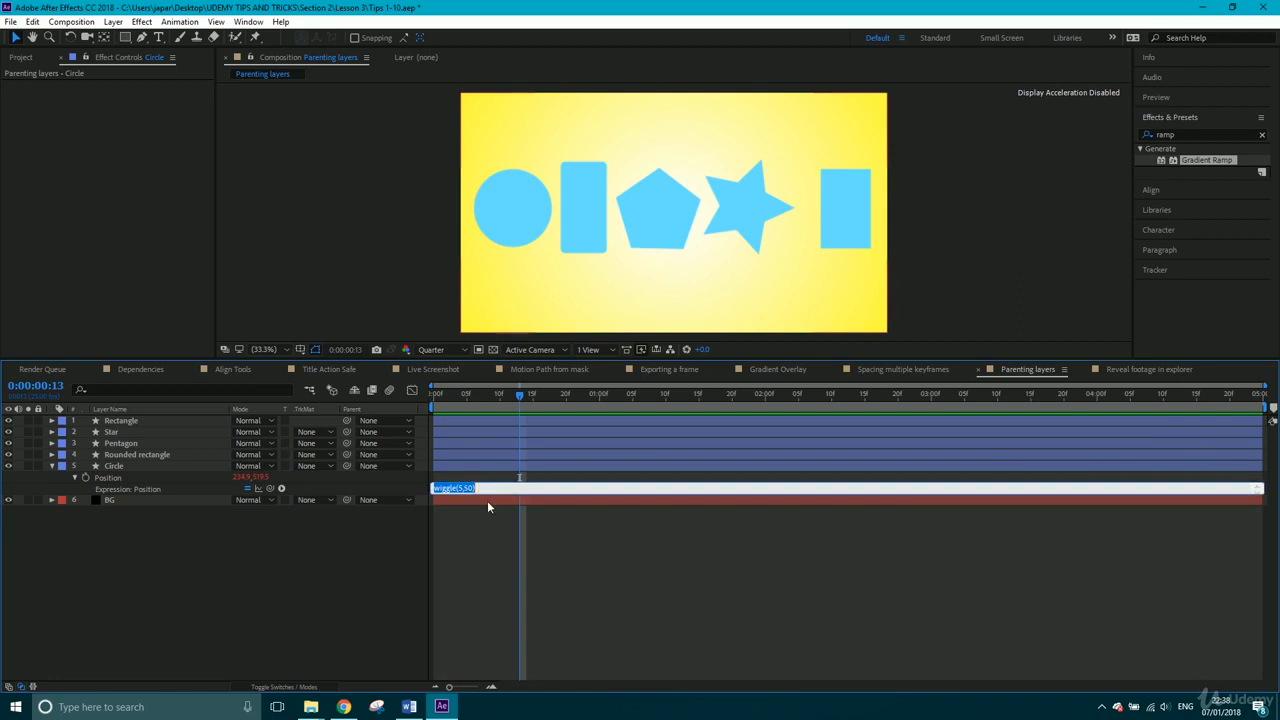
key(BackSpace)
click(356, 555)
drag(463, 396, 455, 402)
key(space)
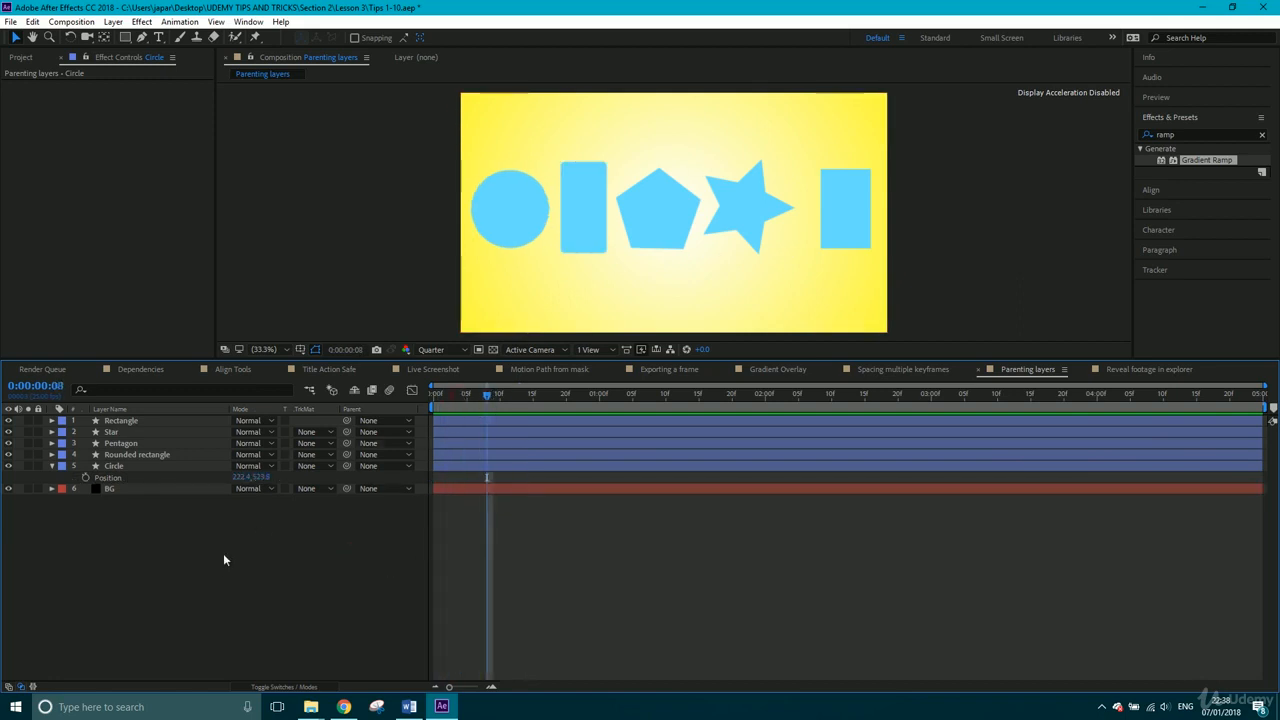
- Create a new null object layer and rename it WIGGLE
click(114, 25)
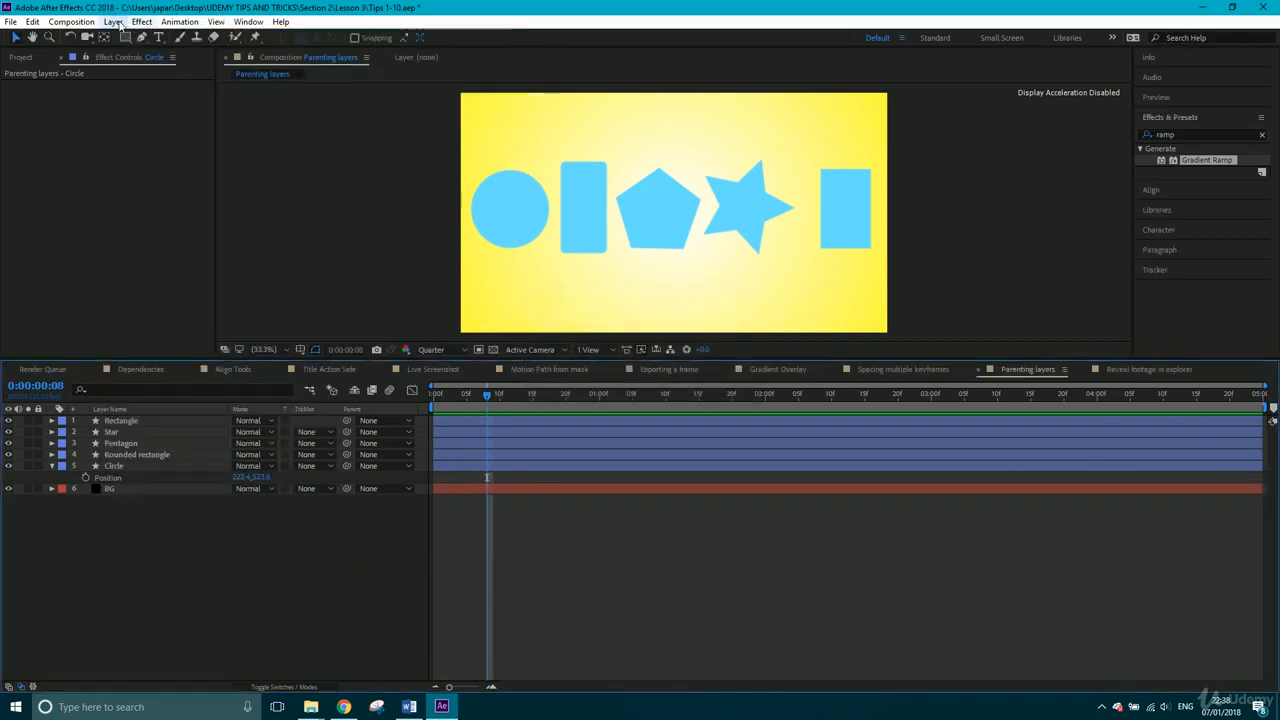
click(113, 22)
mouse_move(135, 37)
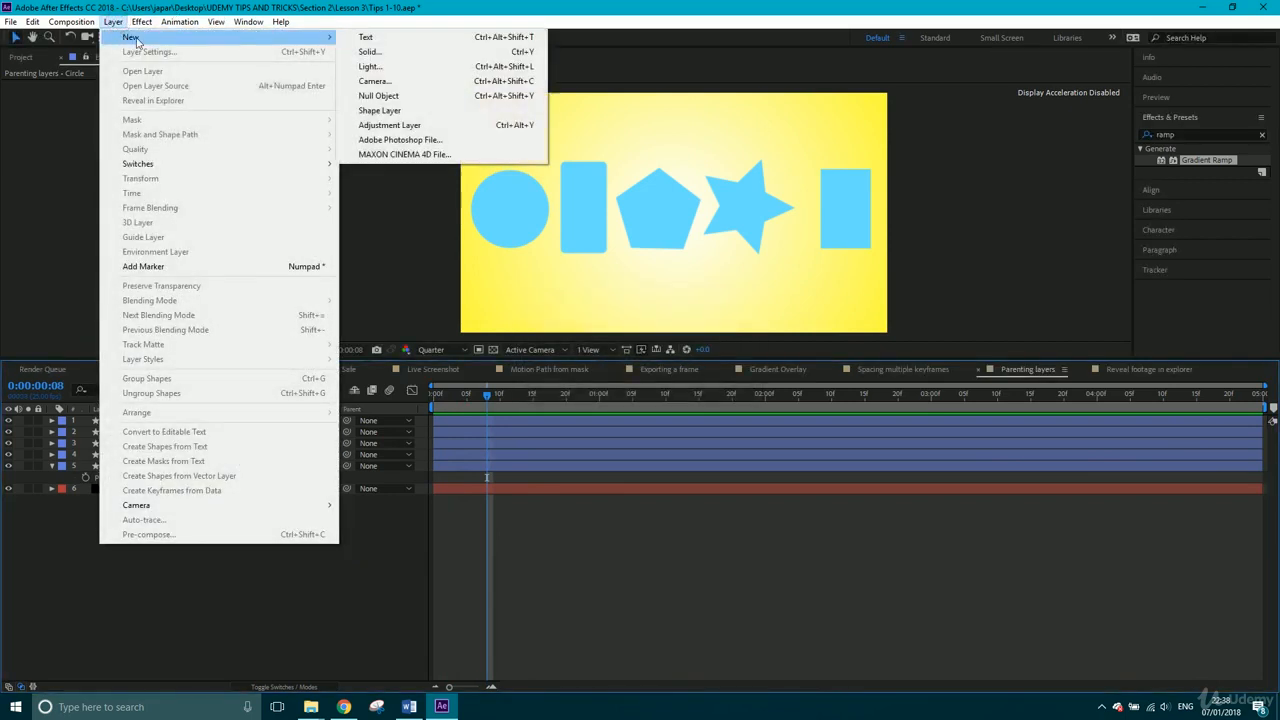
click(388, 95)
right_click(155, 424)
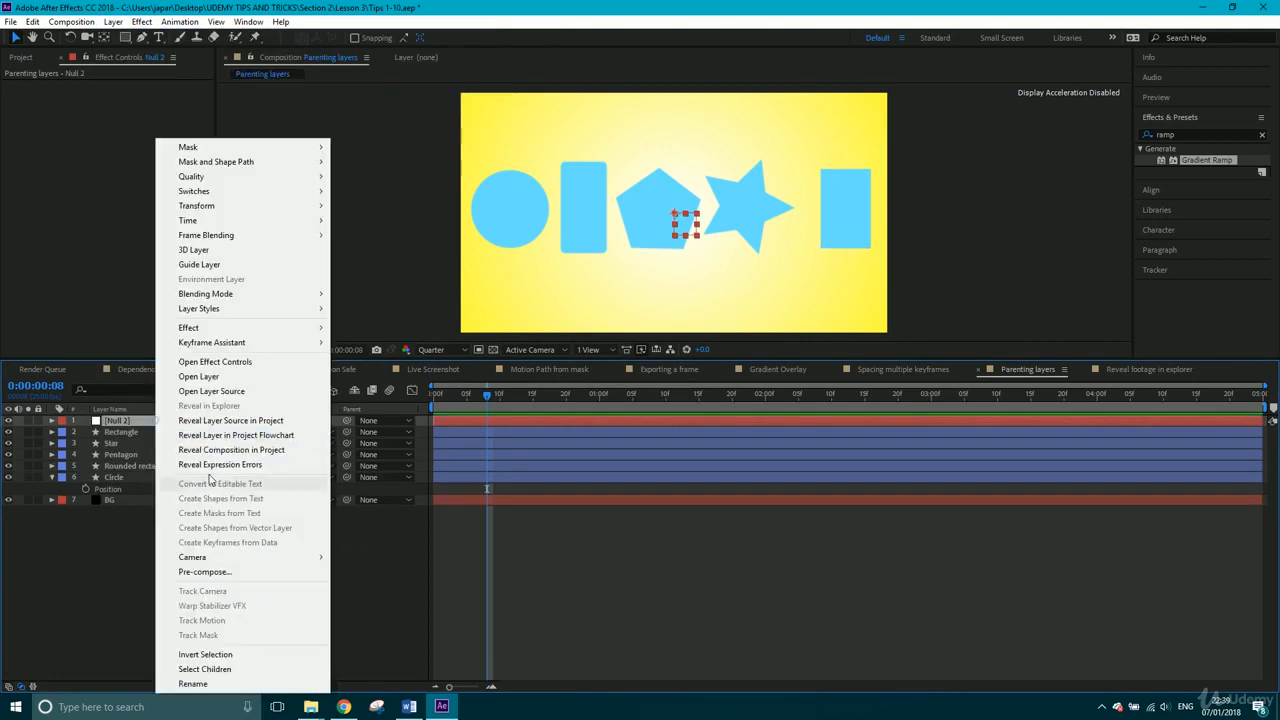
click(227, 682)
text(WIGGLE)
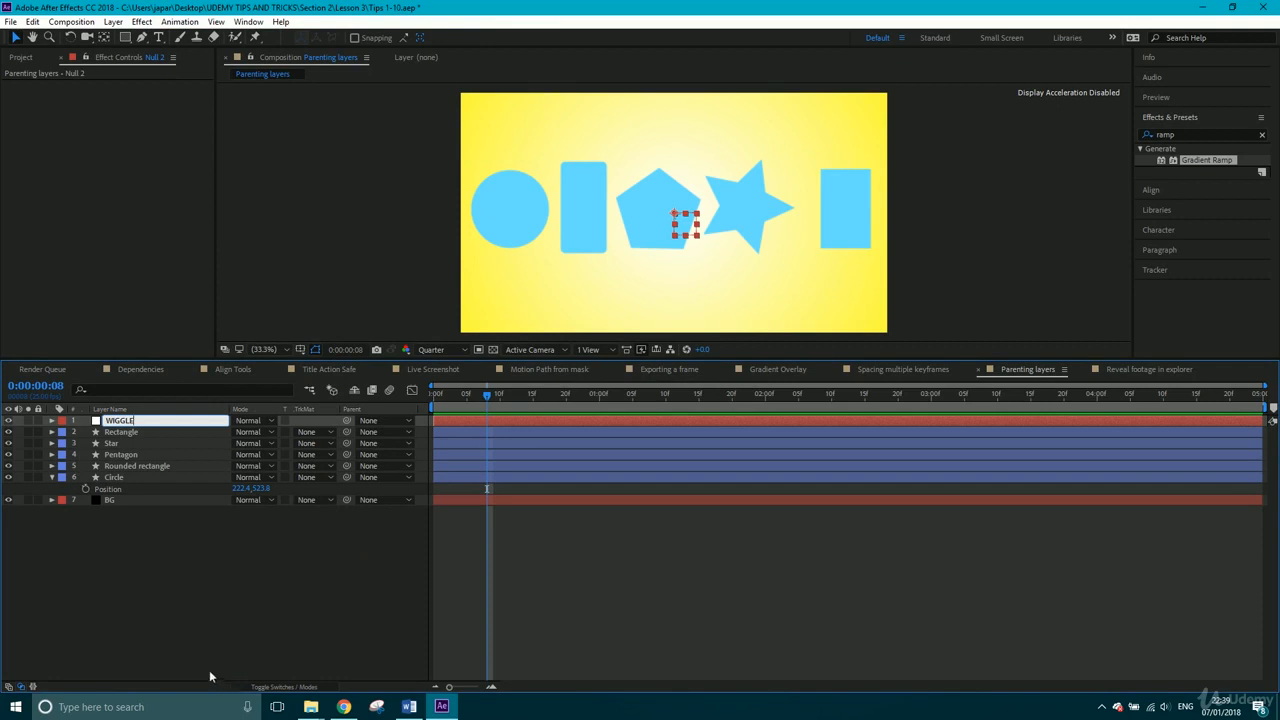
key(Return)
- Reveal the null layer's Position property and paste the copied expression wiggle(5,50) onto it
click(52, 420)
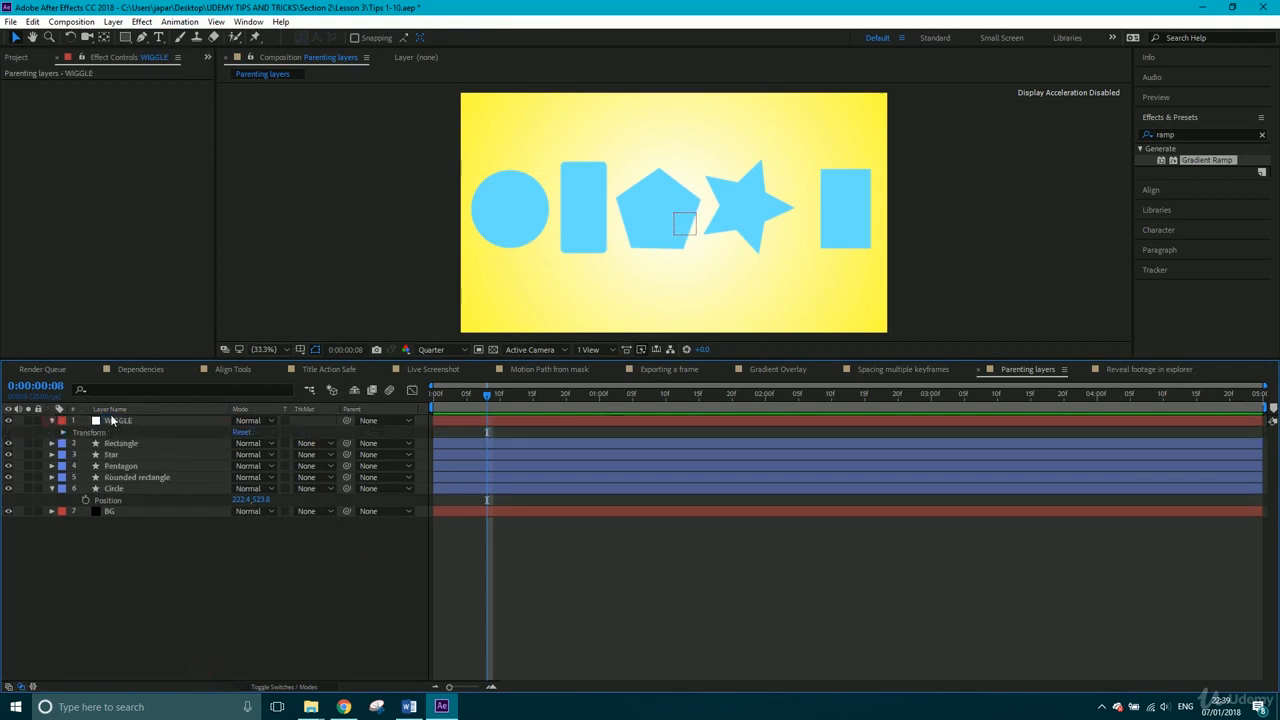
click(111, 412)
key(p)
click(121, 421)
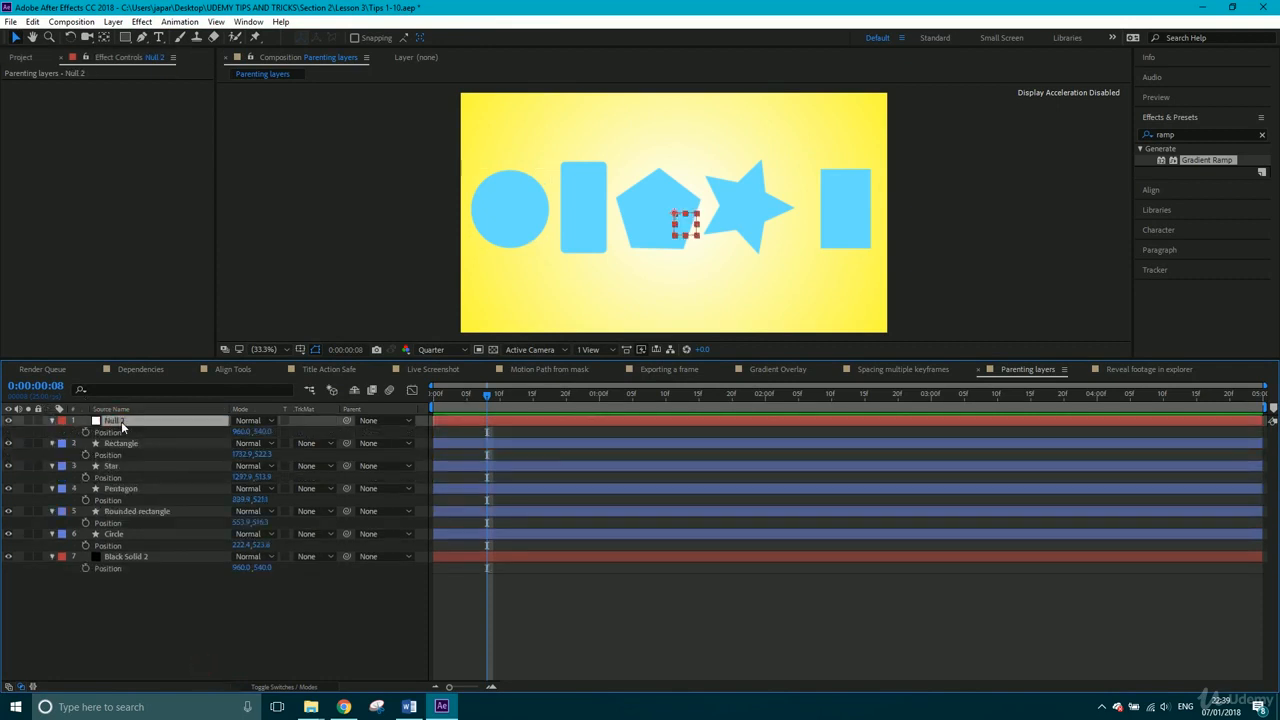
key(p)
key(p)
alt+click(86, 432)
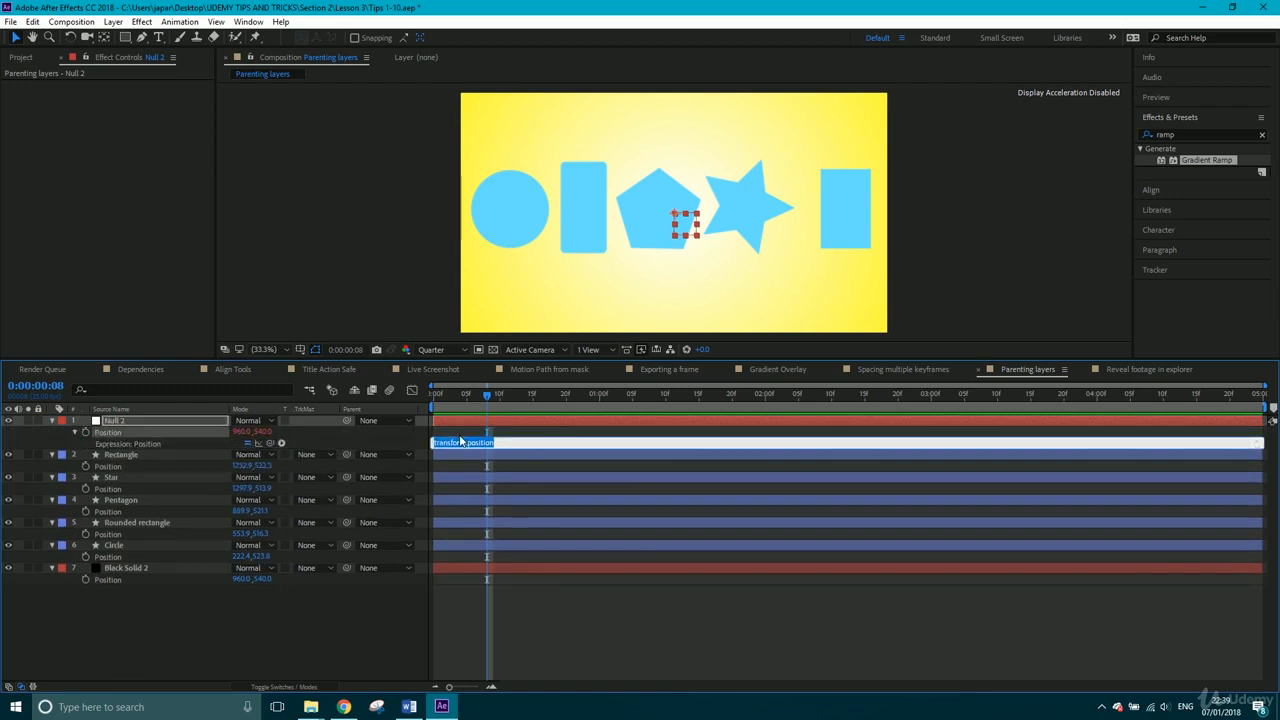
key(ctrl+v)
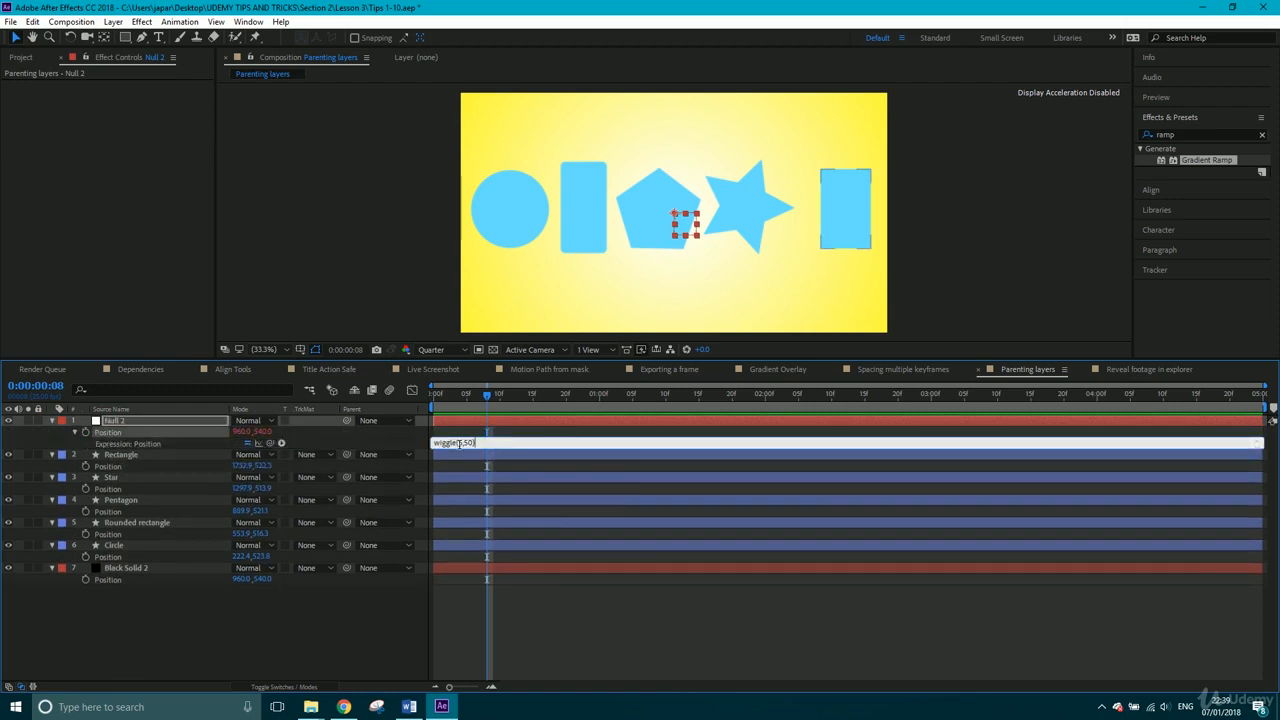
- Replace the null layer's Position expression with wiggle(3,400) and preview the null's movement
drag(487, 443, 417, 442)
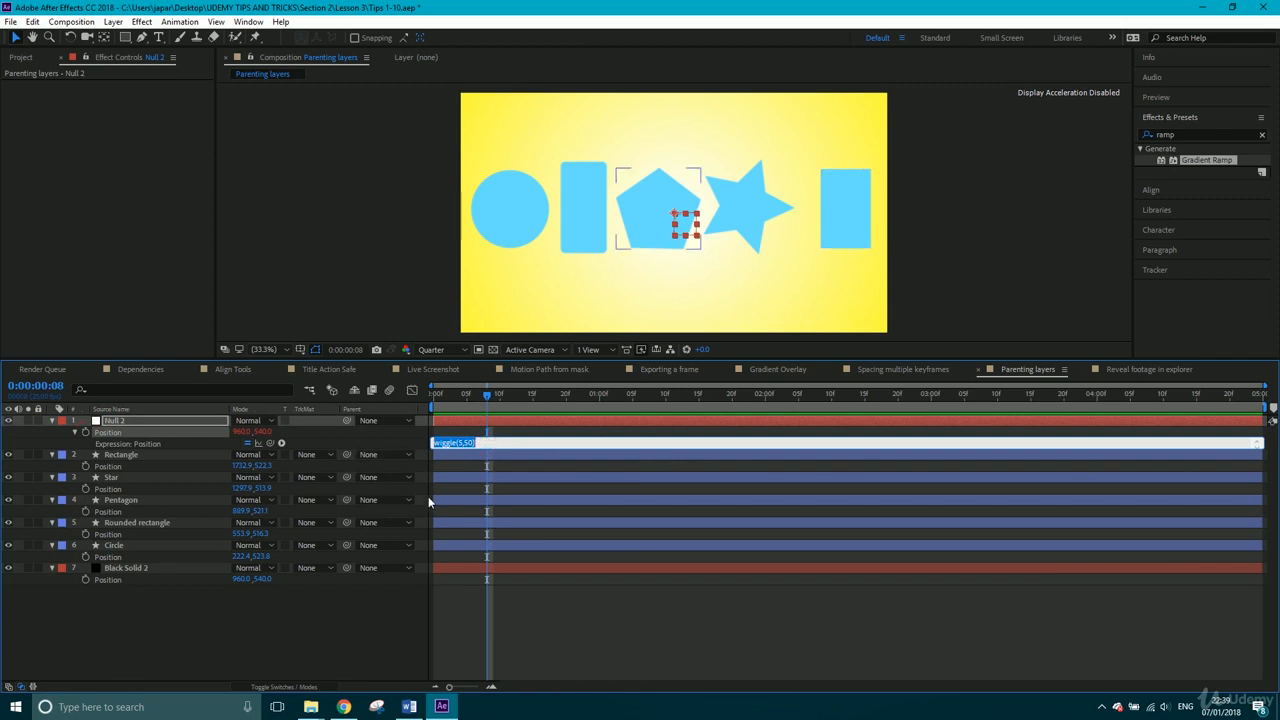
text(wiggle()
key(BackSpace)
key(BackSpace)
text(e(3,400)
text())
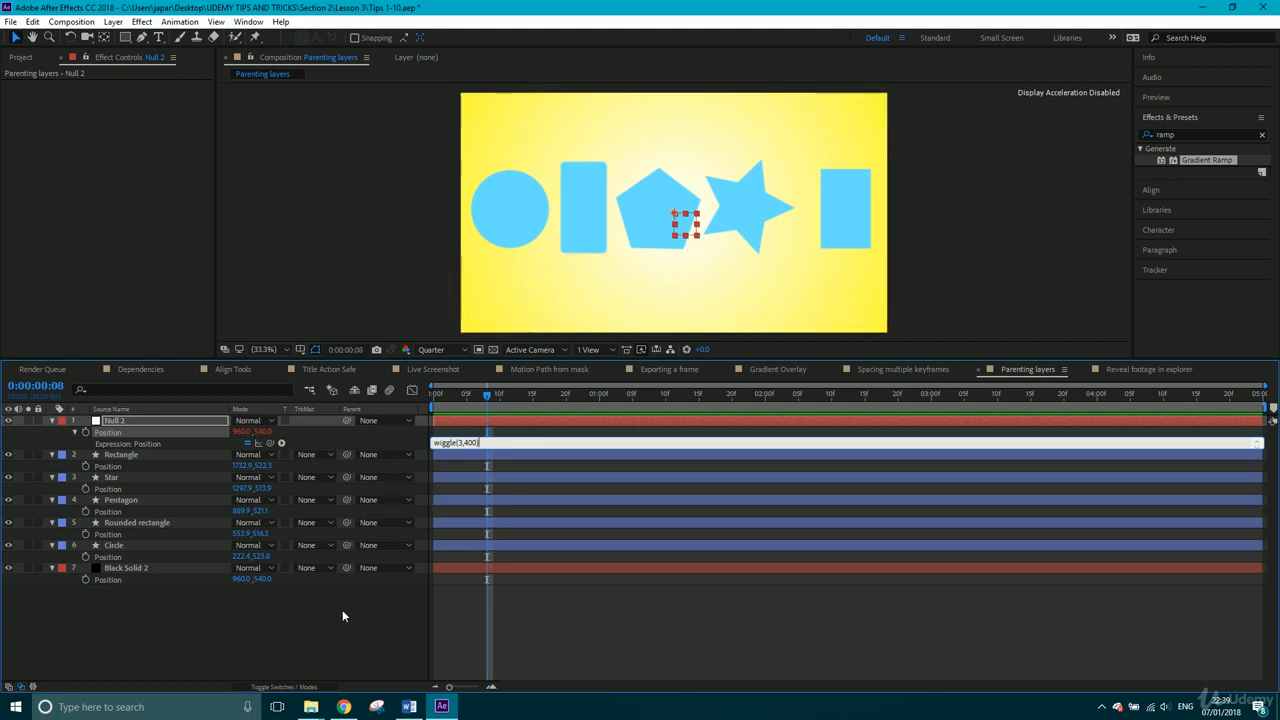
click(342, 609)
key(space)
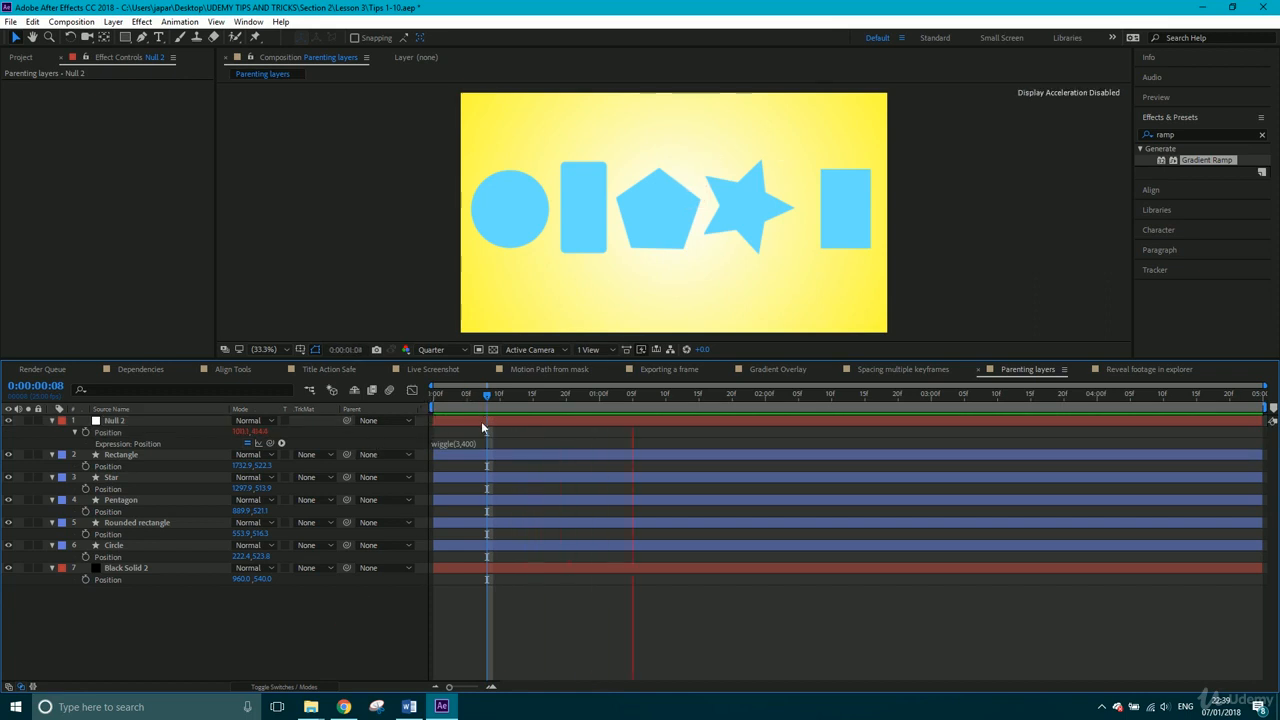
key(space)
click(508, 422)
drag(668, 395, 574, 404)
- Change the null layer's Position expression to wiggle(3,100) and scrub through the timeline to check its movement
click(466, 443)
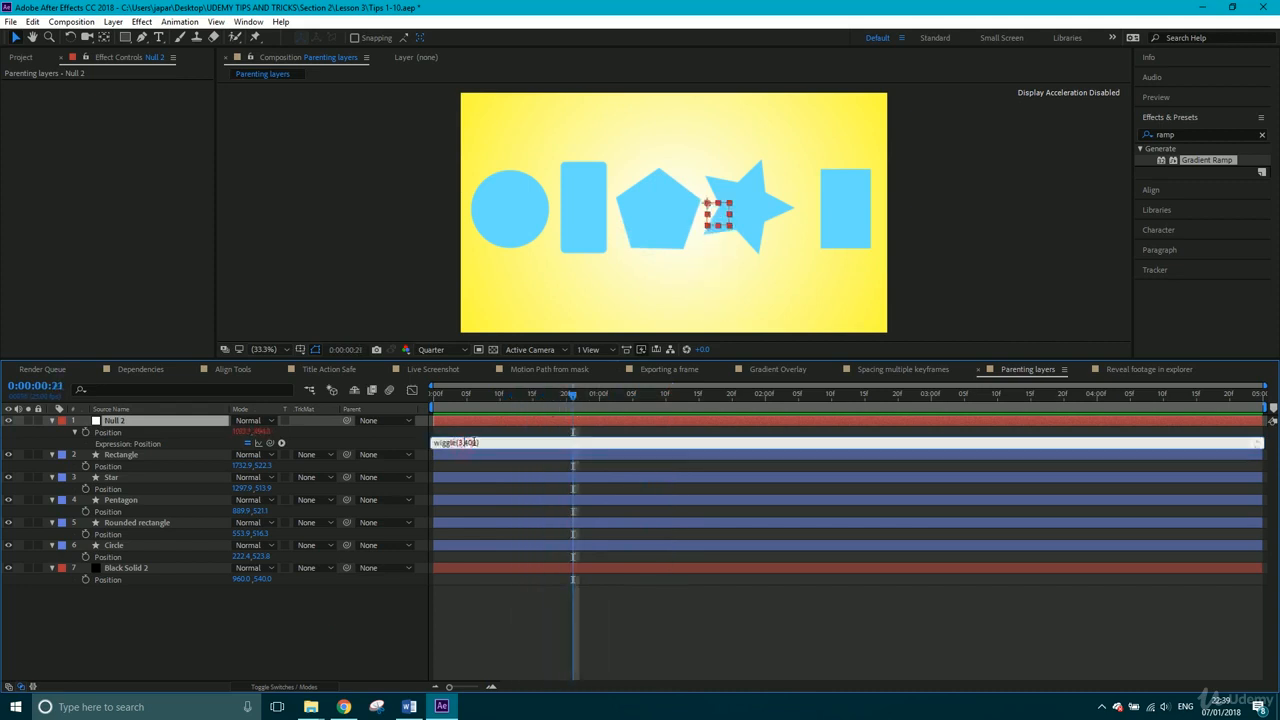
click(347, 637)
drag(495, 404, 573, 404)
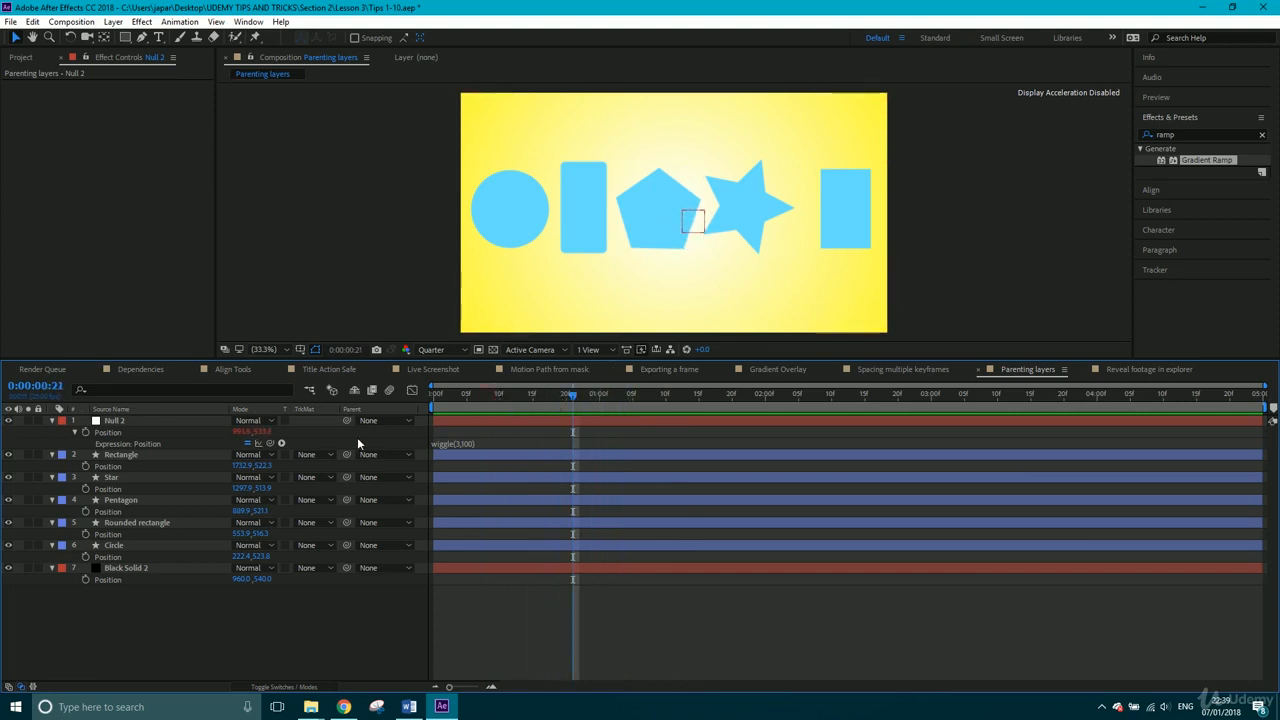
click(286, 688)
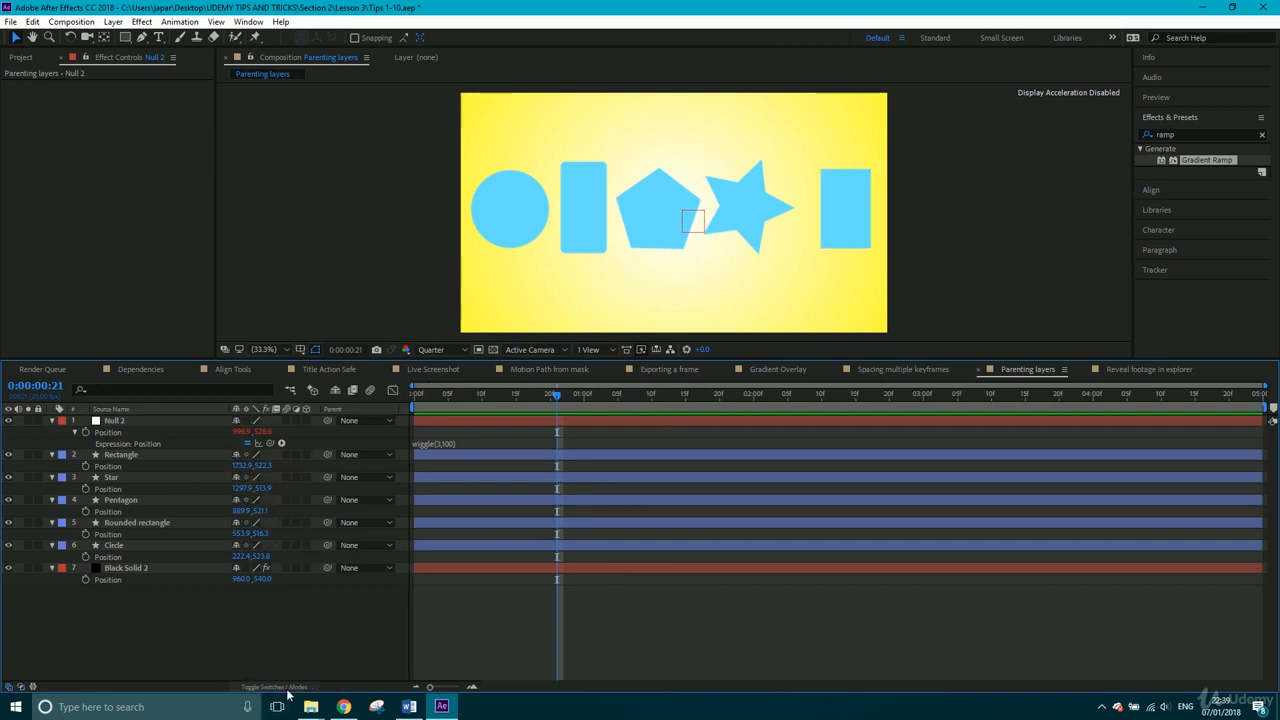
click(288, 688)
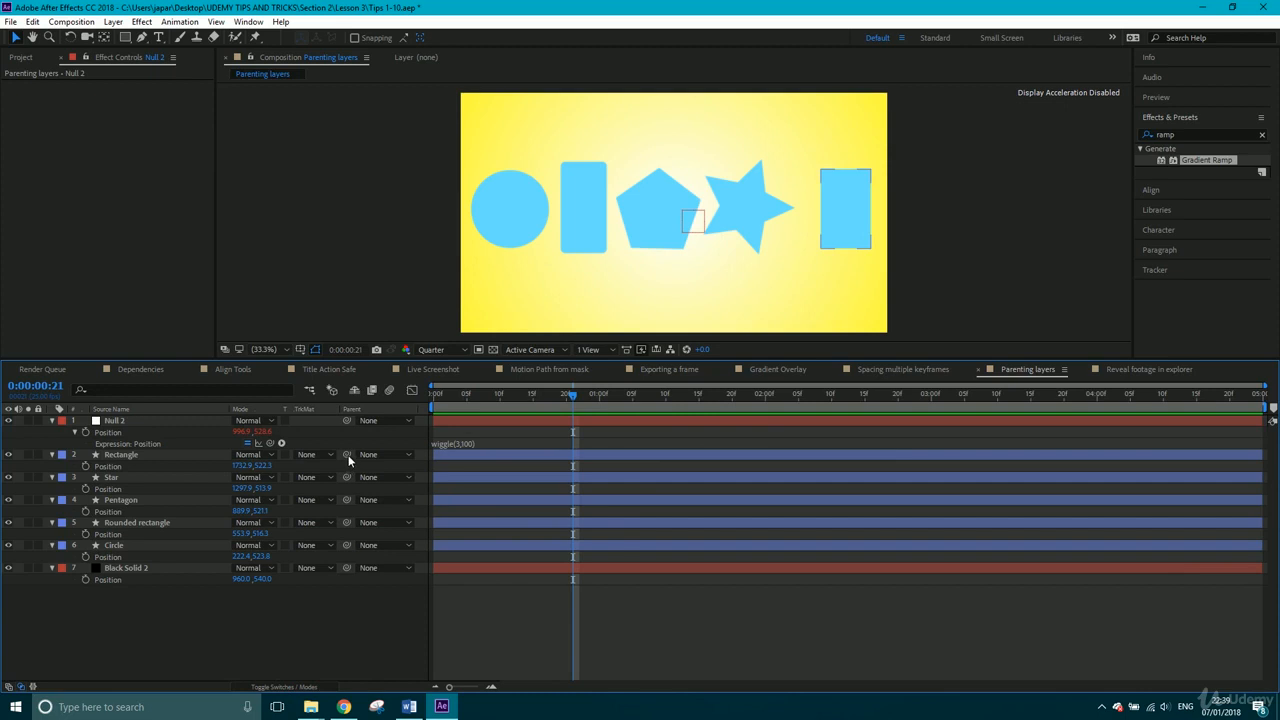
- Collapse the displayed properties of the Rectangle, Star, Pentagon, Rounded rectangle and Circle layers
click(52, 455)
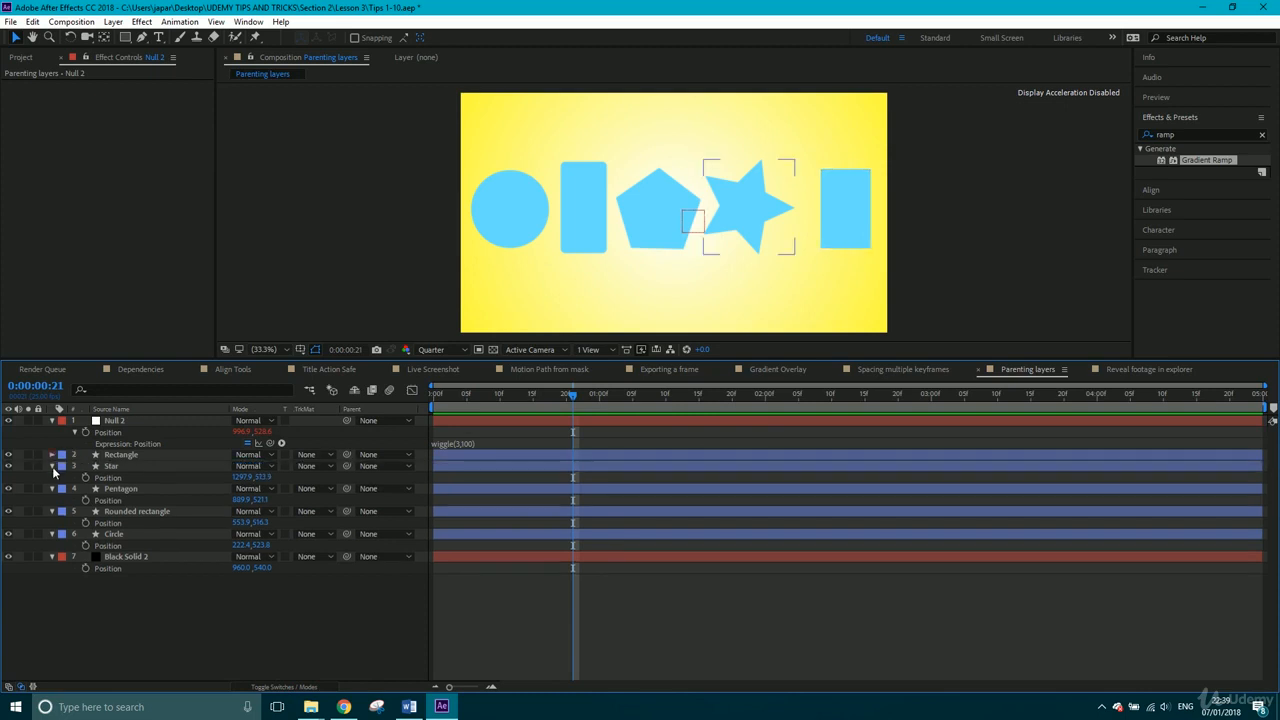
click(52, 466)
click(52, 477)
click(52, 488)
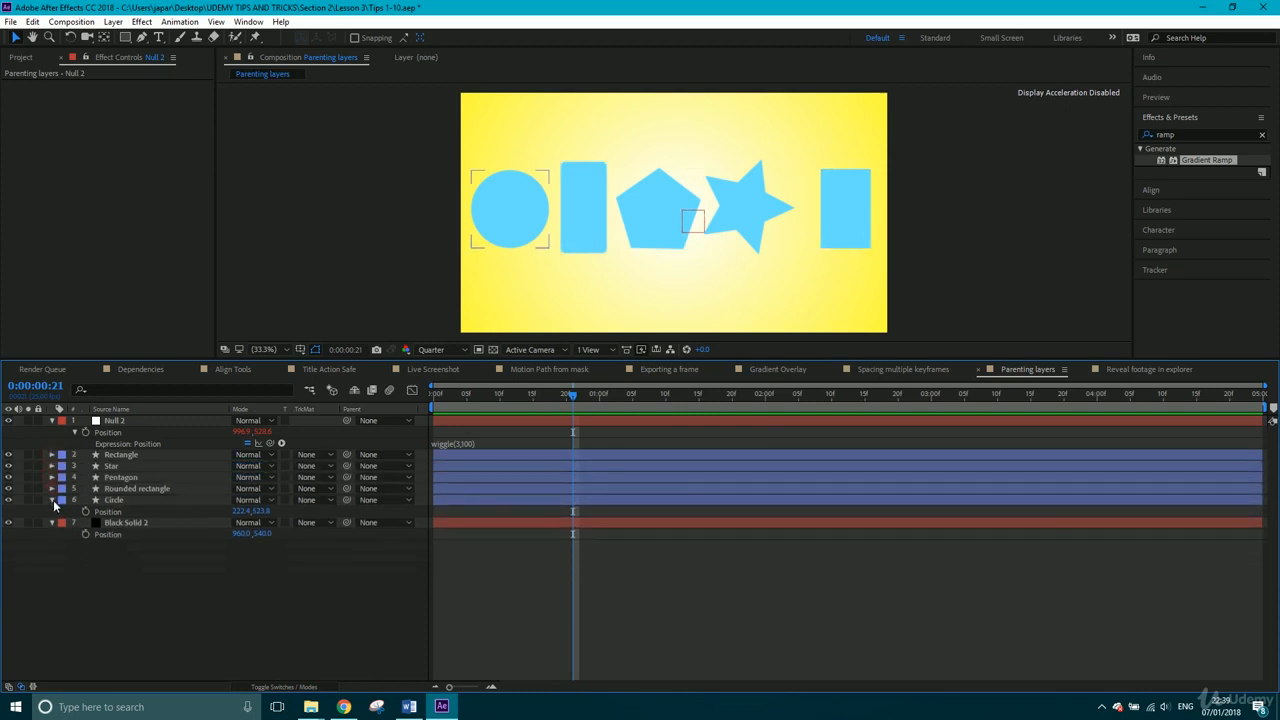
click(52, 499)
- Parent all five shape layers, from Circle up to Rectangle, to the null layer and scrub back to frame 1
click(116, 500)
shift+click(142, 457)
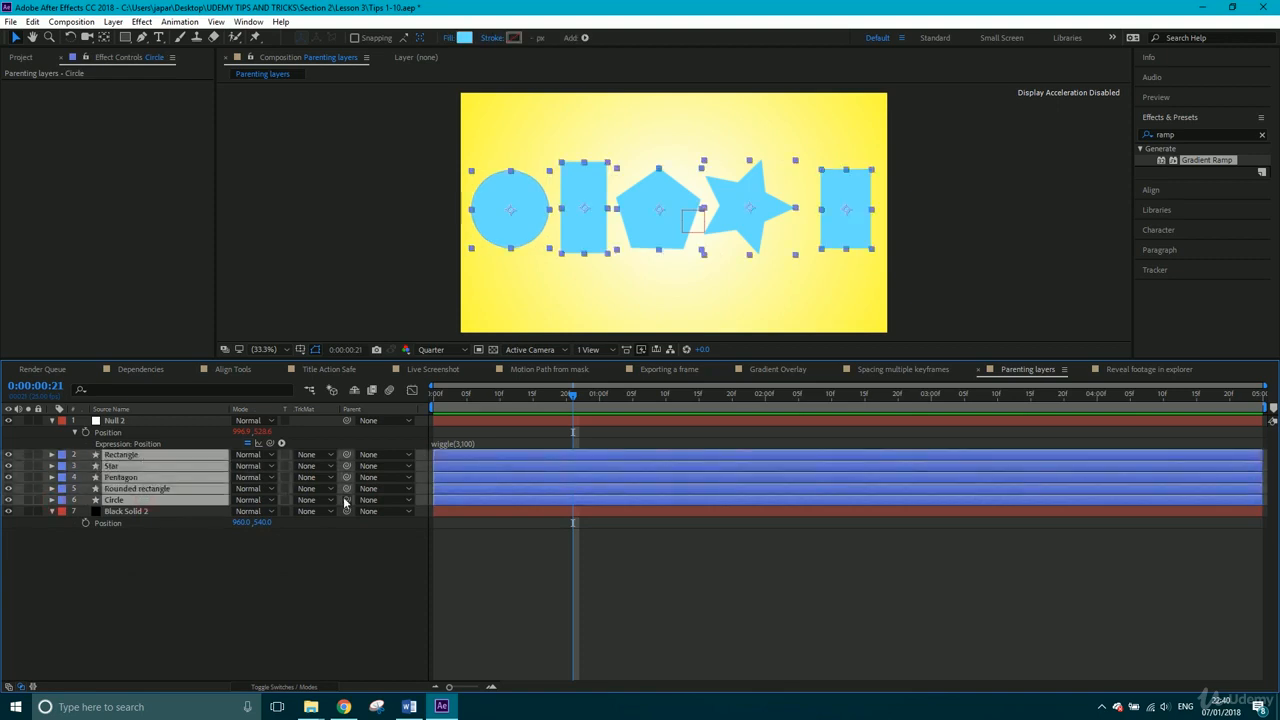
click(145, 551)
click(130, 500)
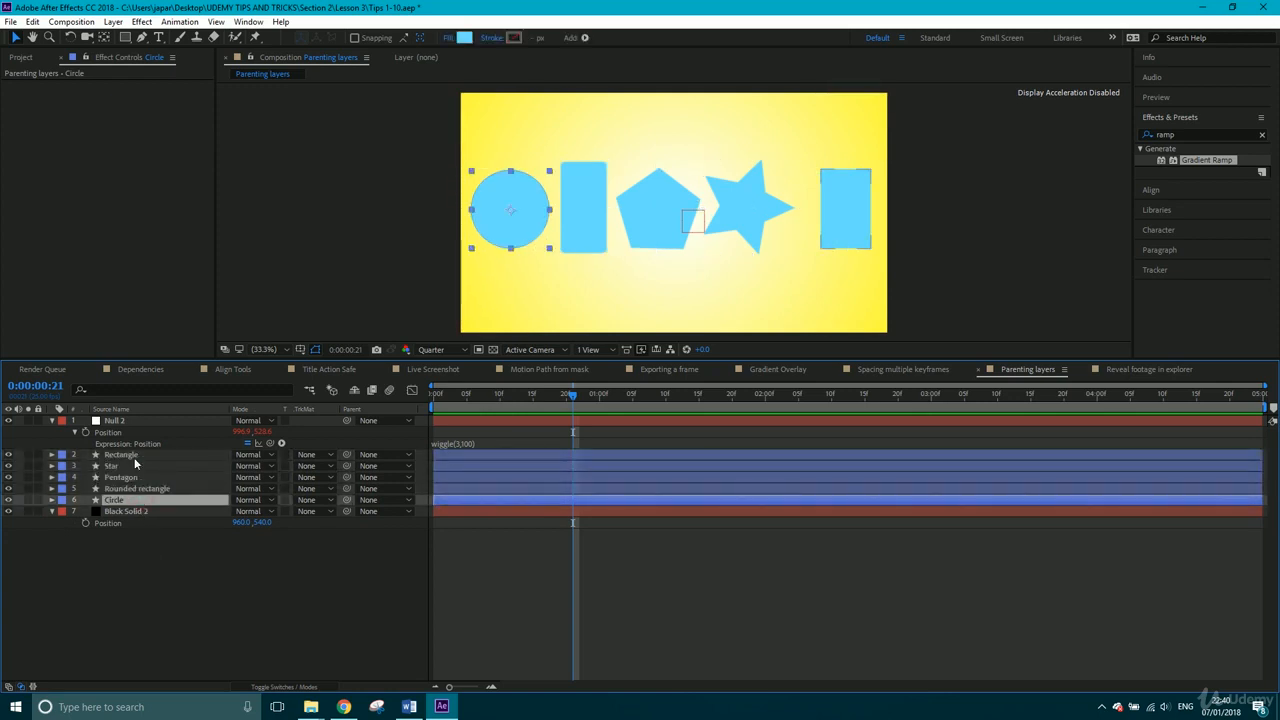
shift+click(134, 456)
drag(346, 477, 132, 420)
click(465, 396)
drag(465, 396, 438, 396)
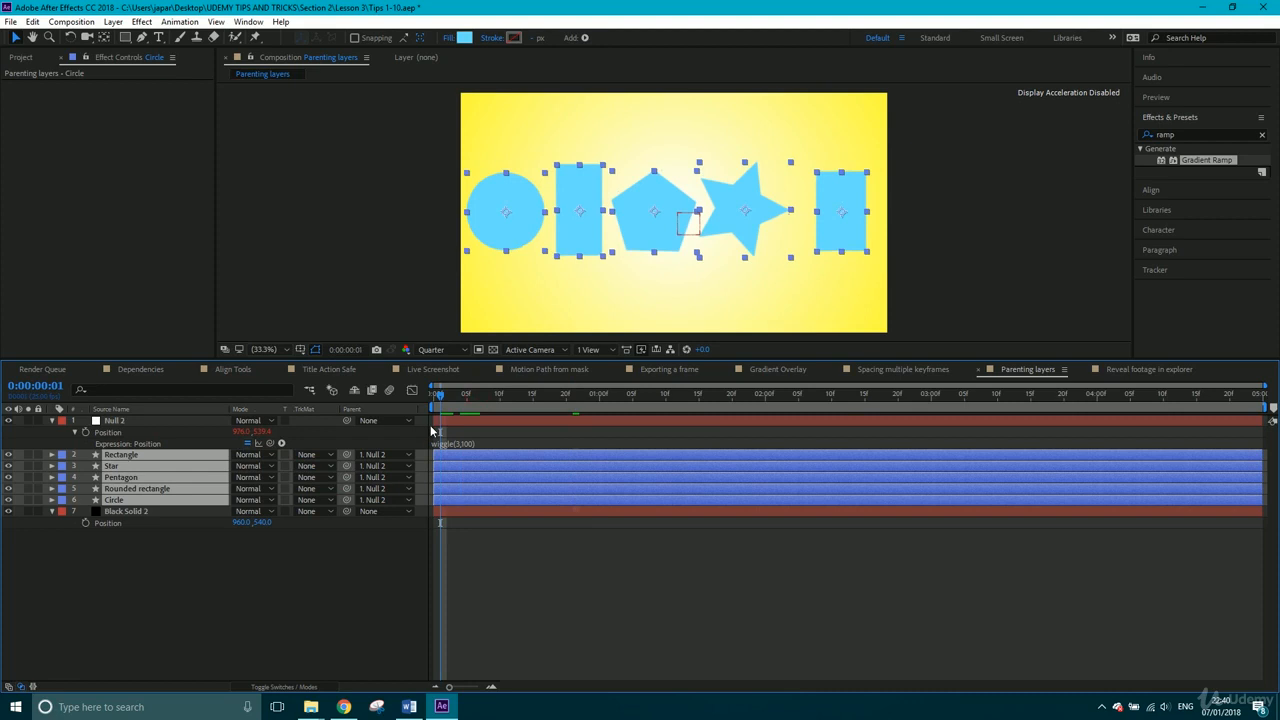
- Preview the shapes following the wiggling null, and remove the wiggle expression from the null layer's Position
key(space)
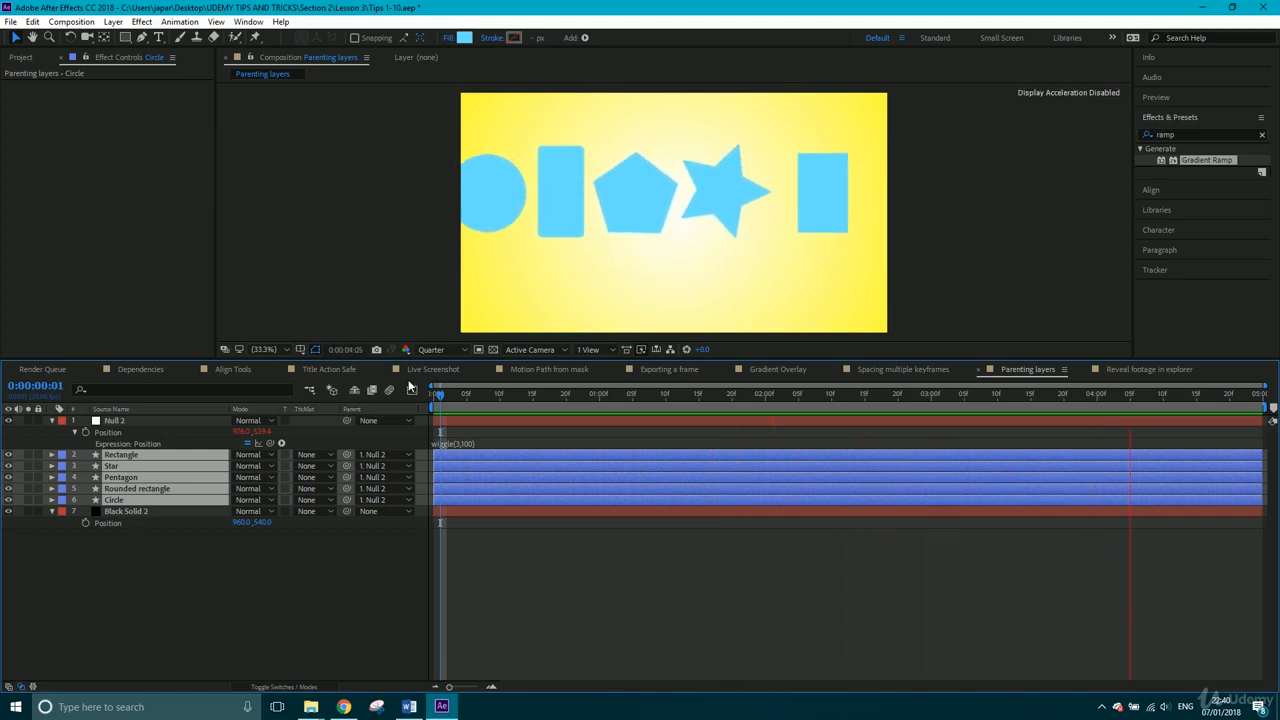
key(space)
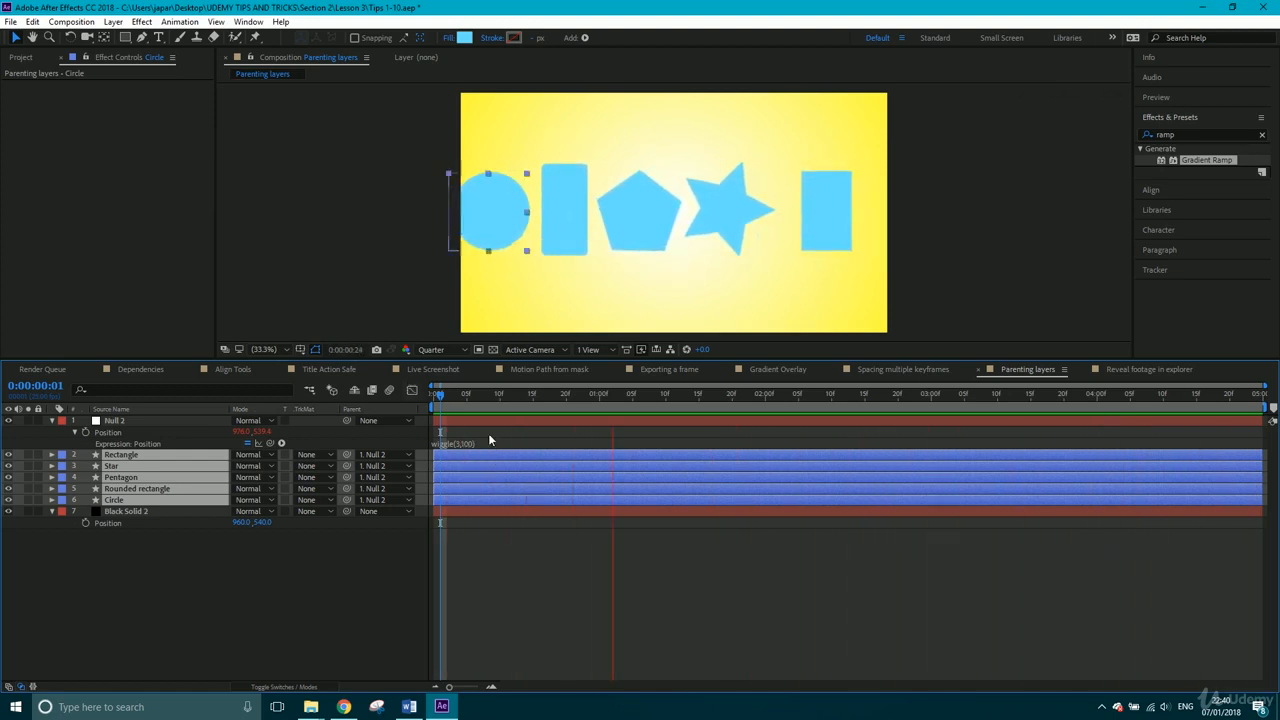
click(492, 440)
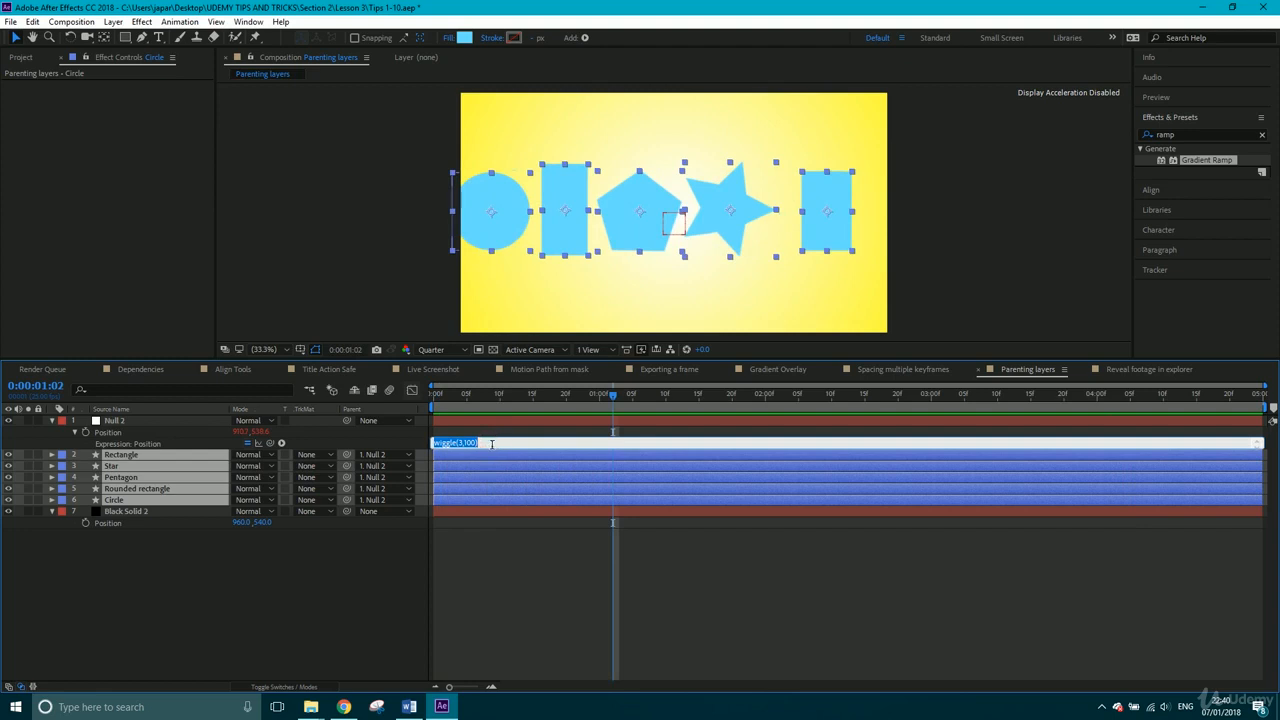
key(BackSpace)
click(352, 608)
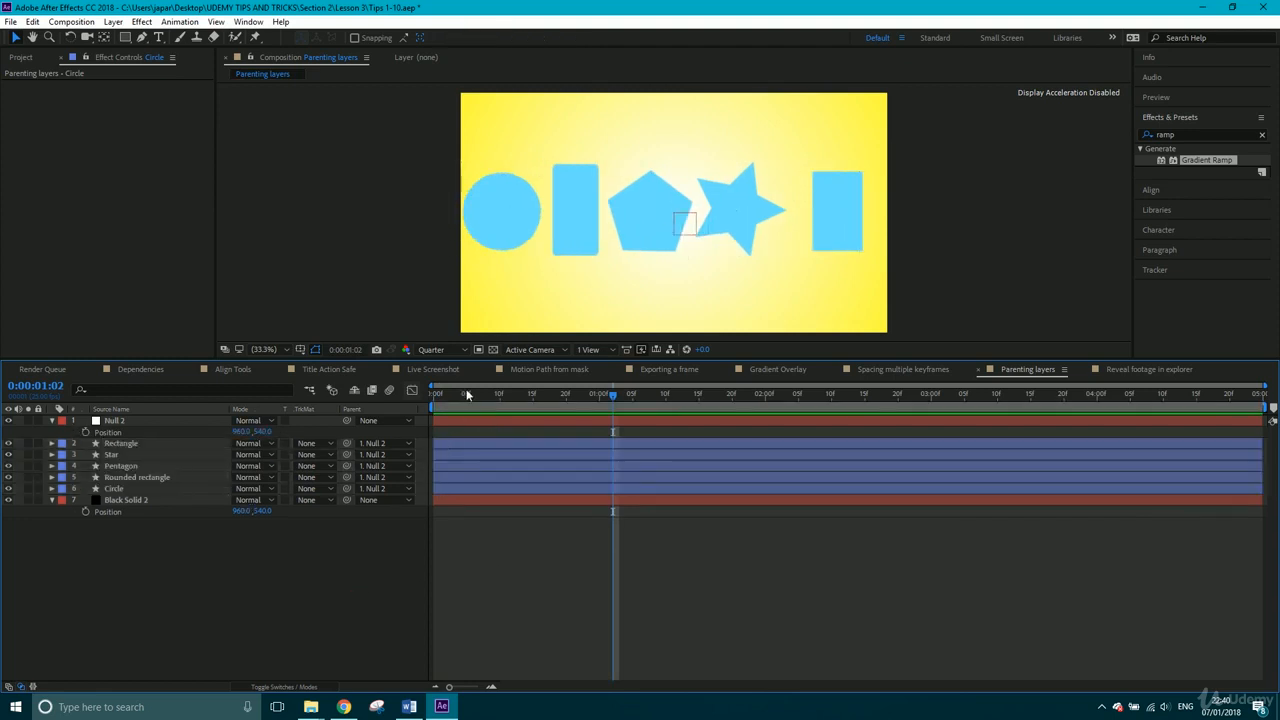
- Keyframe the null layer's Position at 0:00:00:05 and lower it to 960, 640 at 0:00:01:06
mouse_move(486, 396)
mouse_down()
mouse_move(520, 396)
mouse_move(466, 396)
mouse_up()
key(space)
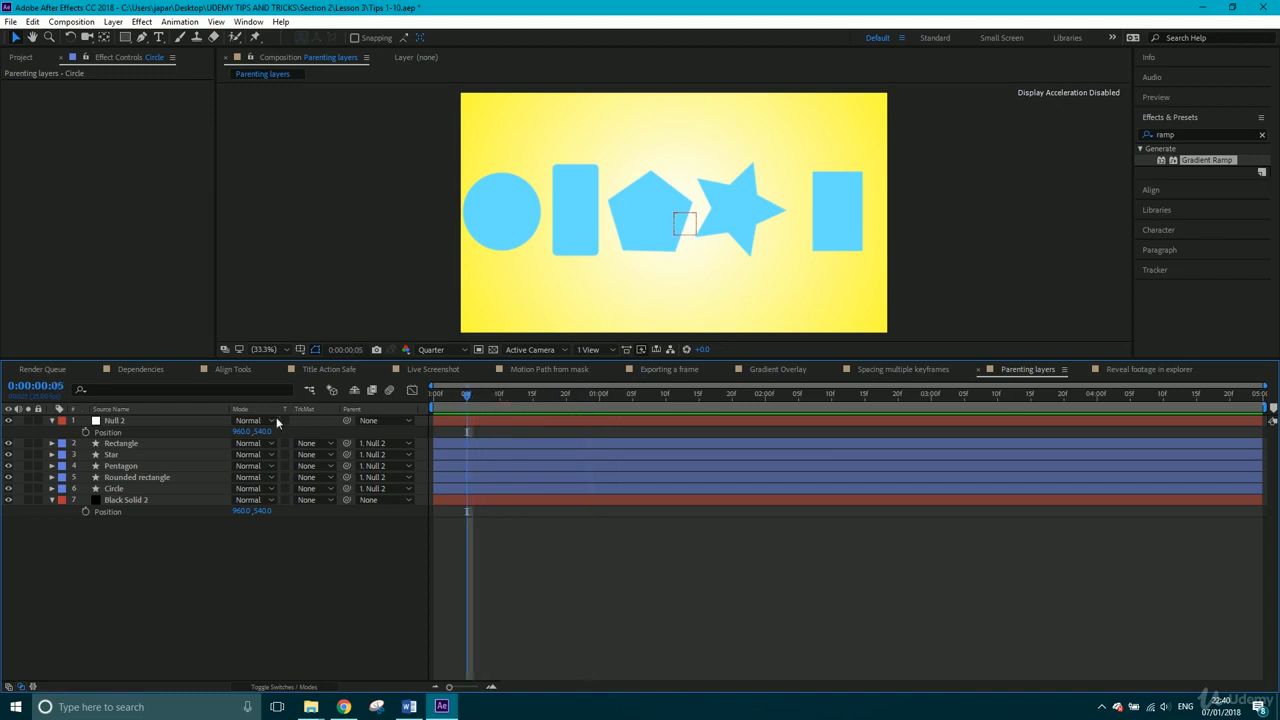
click(86, 432)
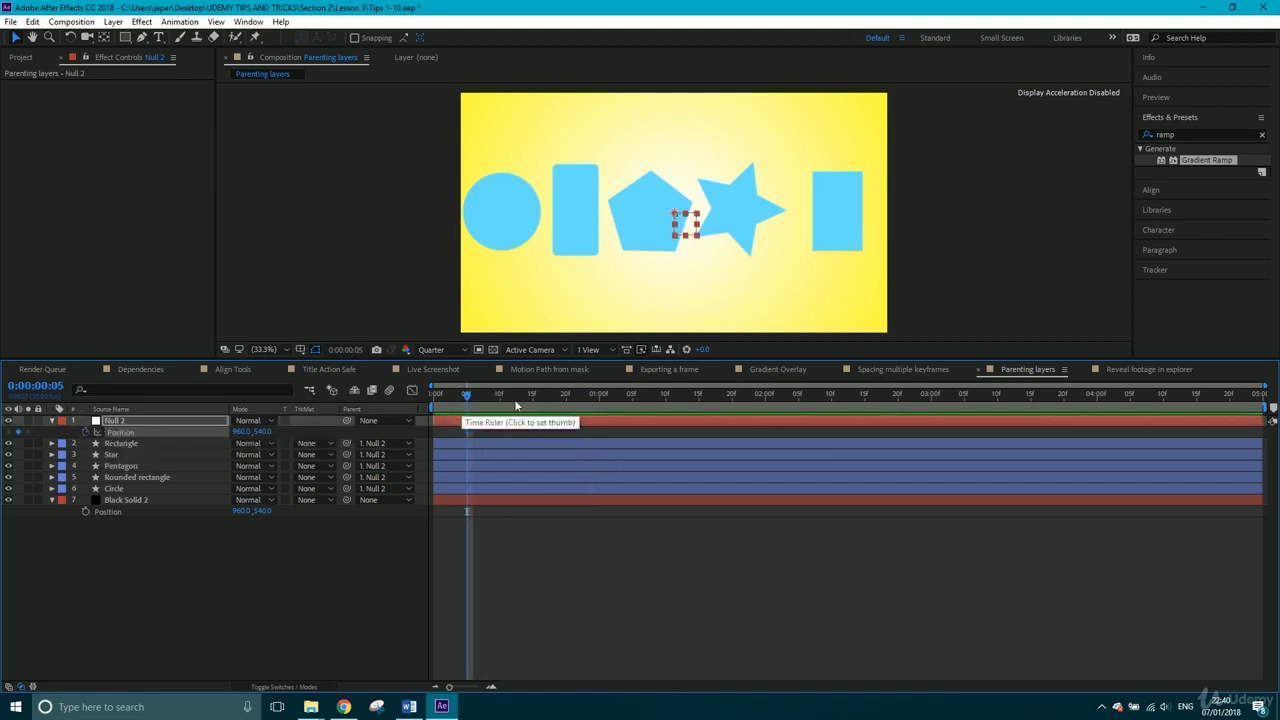
key(space)
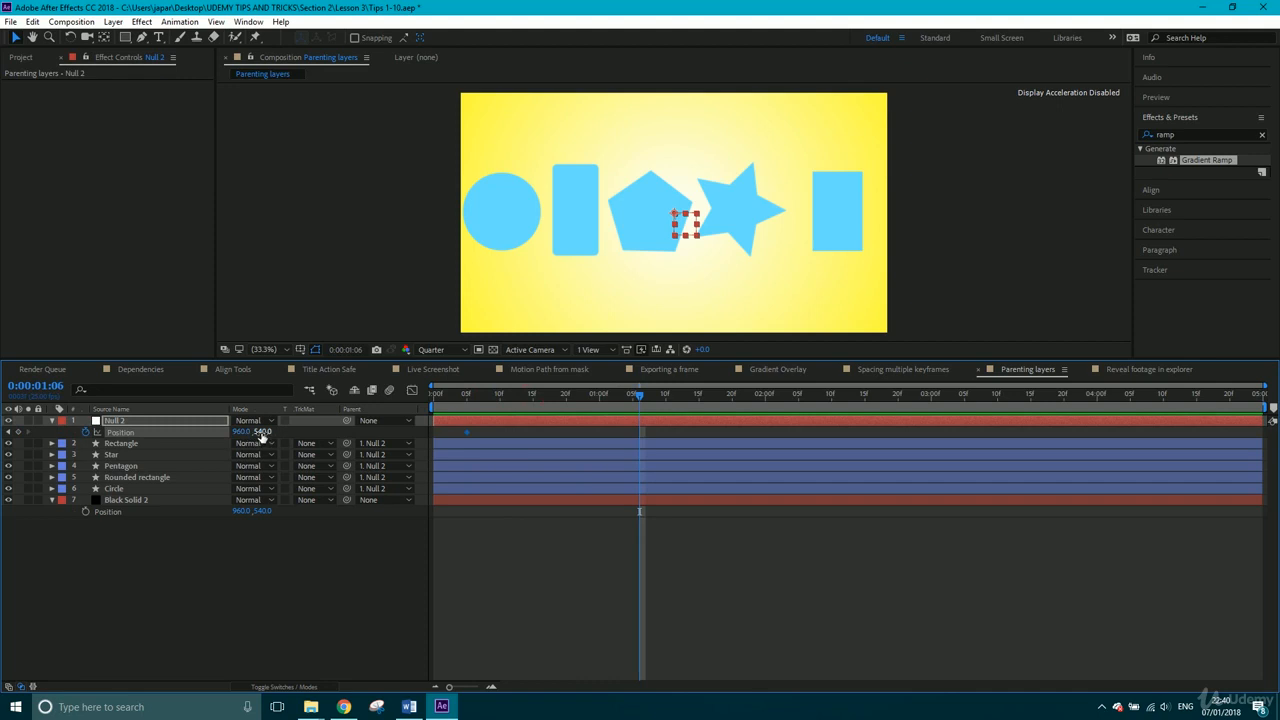
drag(264, 434, 331, 434)
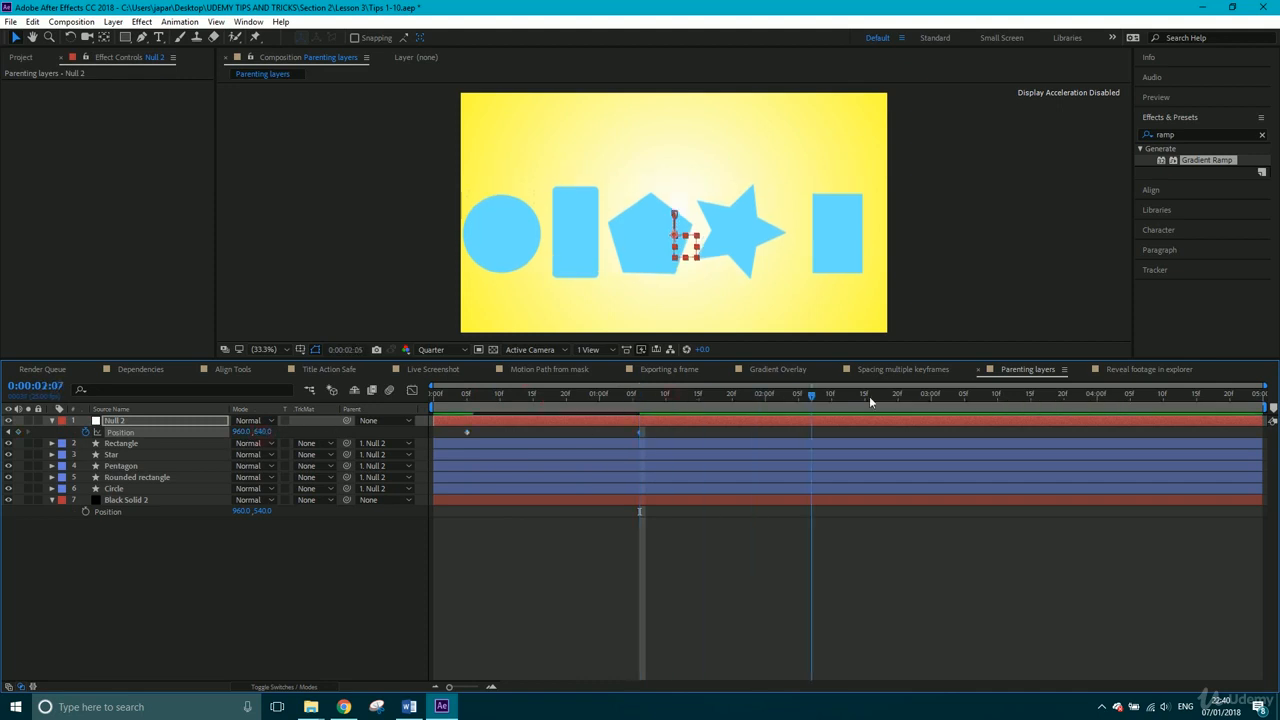
- Add Position keyframes to the null layer: 960, 711 at 0:00:02:16 and 1040, 763 at 0:00:03:15
click(869, 396)
drag(260, 434, 307, 433)
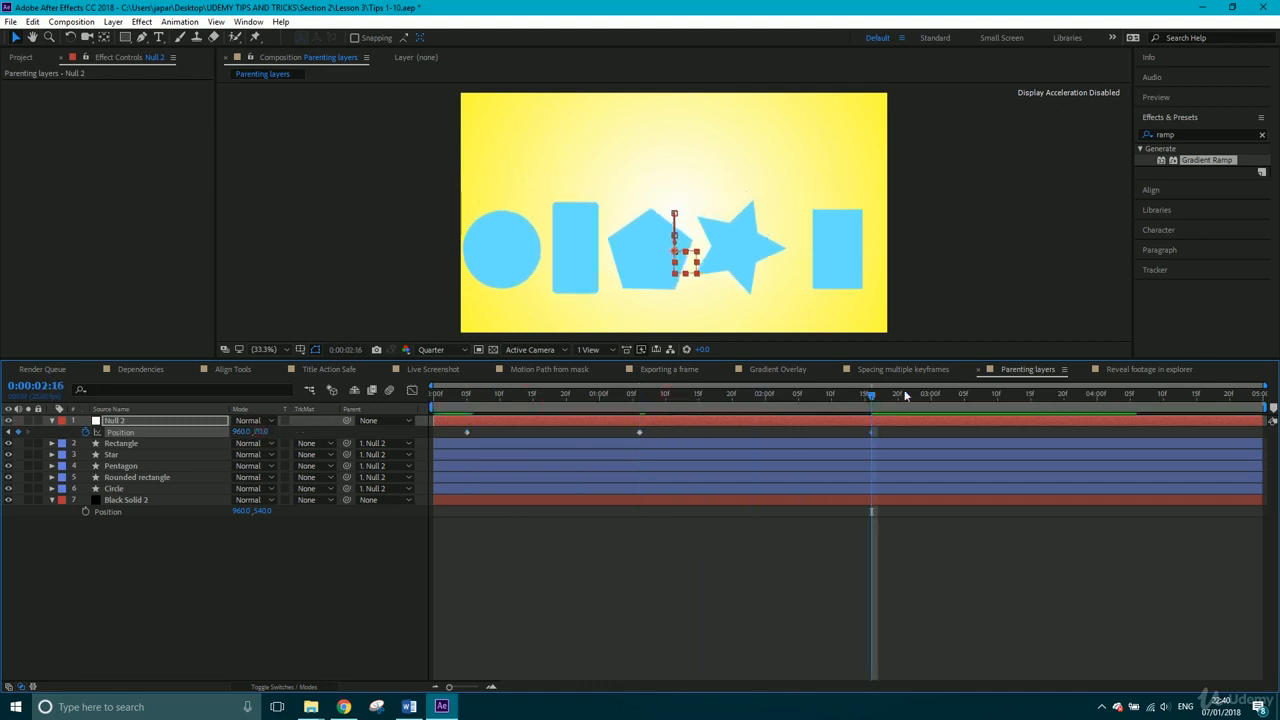
drag(945, 398, 1031, 399)
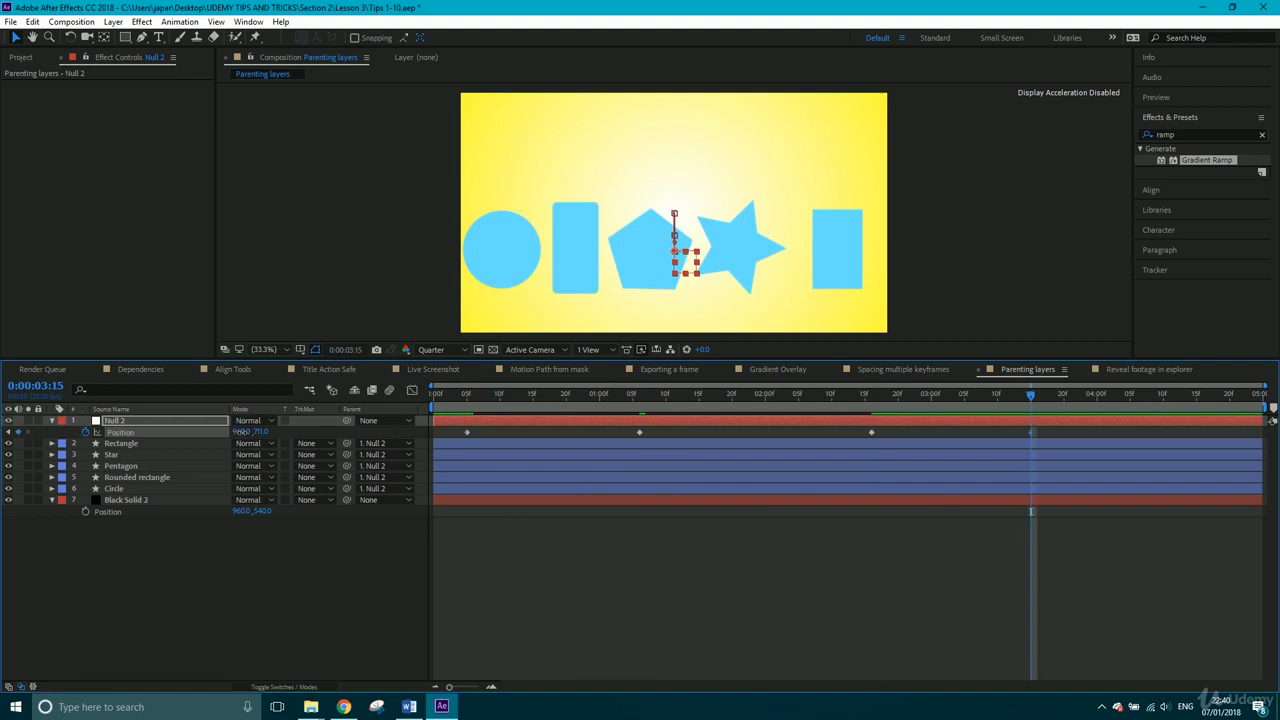
drag(241, 432, 297, 433)
- Keyframe the null layer's Position at 0:00:04:10 by shifting it left with Y kept at 763, and preview the animation from the start
drag(1029, 395, 1090, 395)
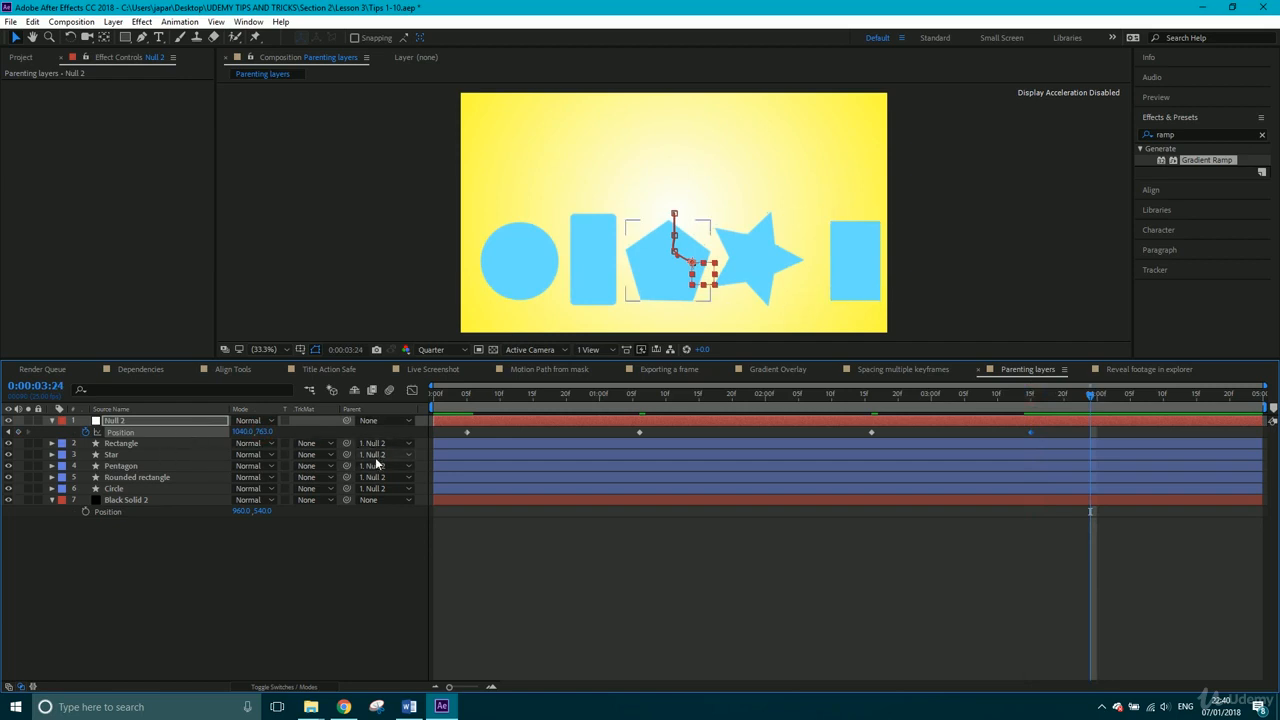
drag(1143, 403, 1163, 398)
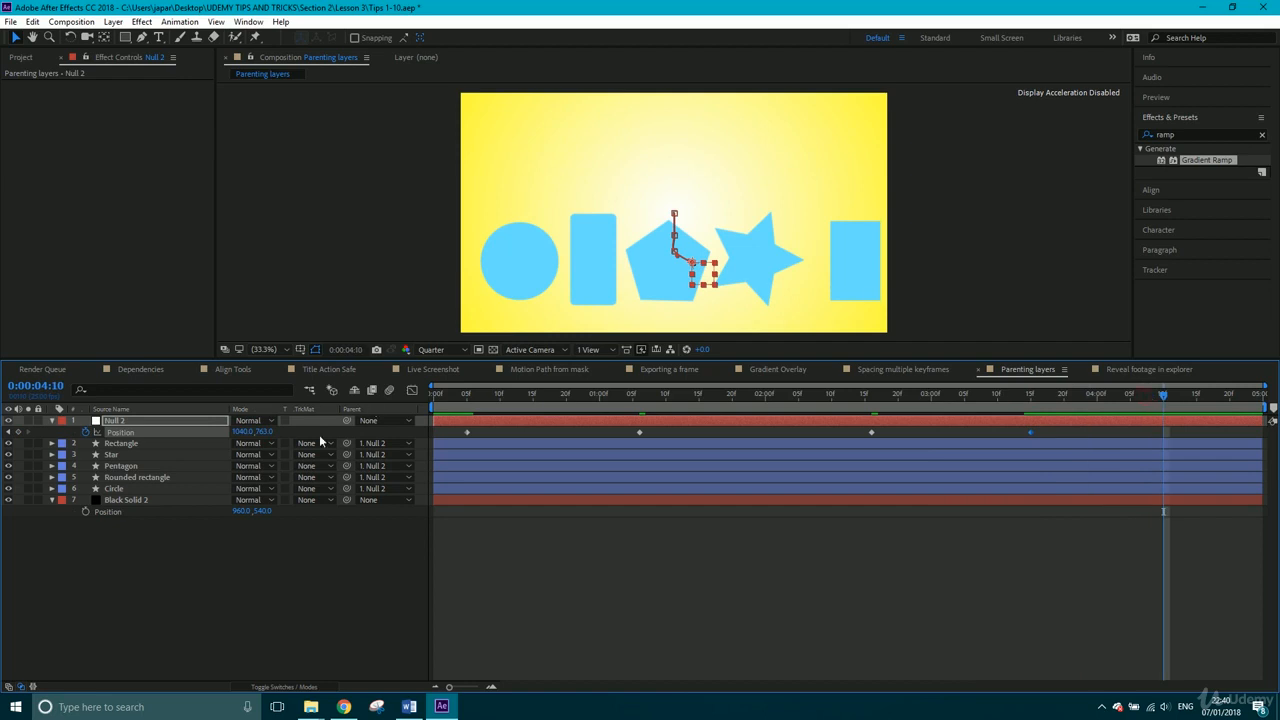
drag(244, 437, 176, 442)
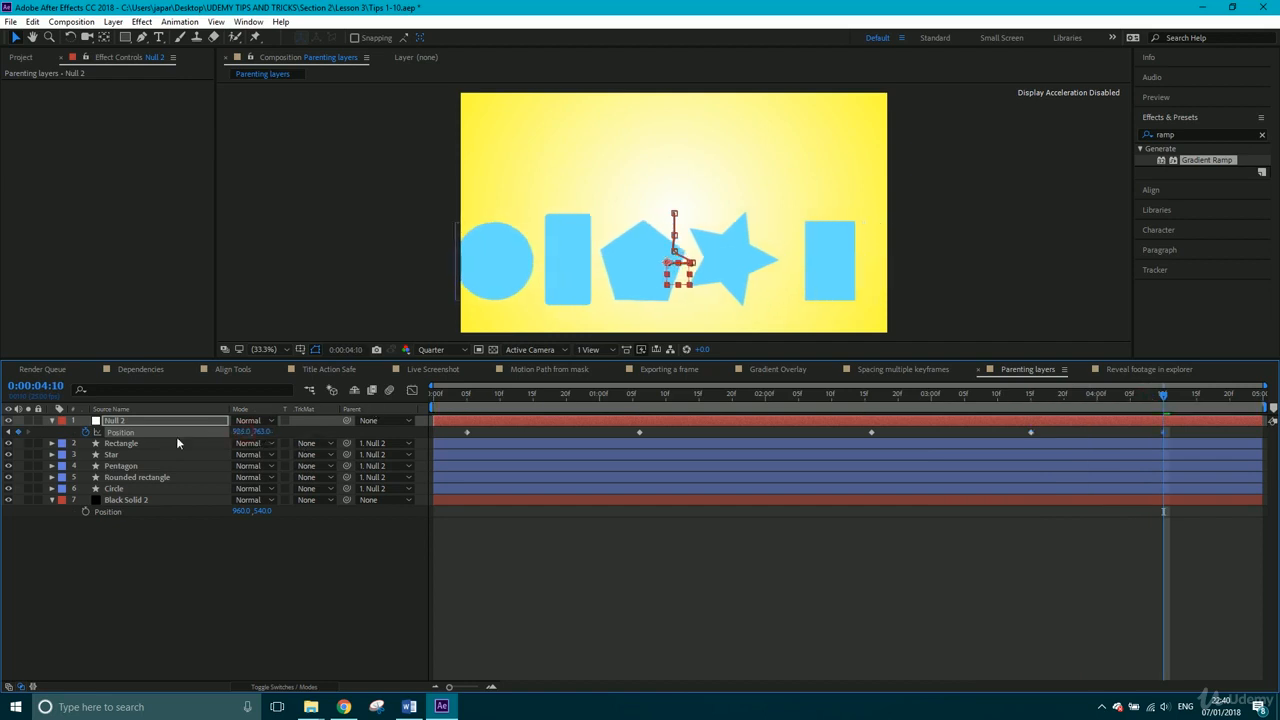
key(space)
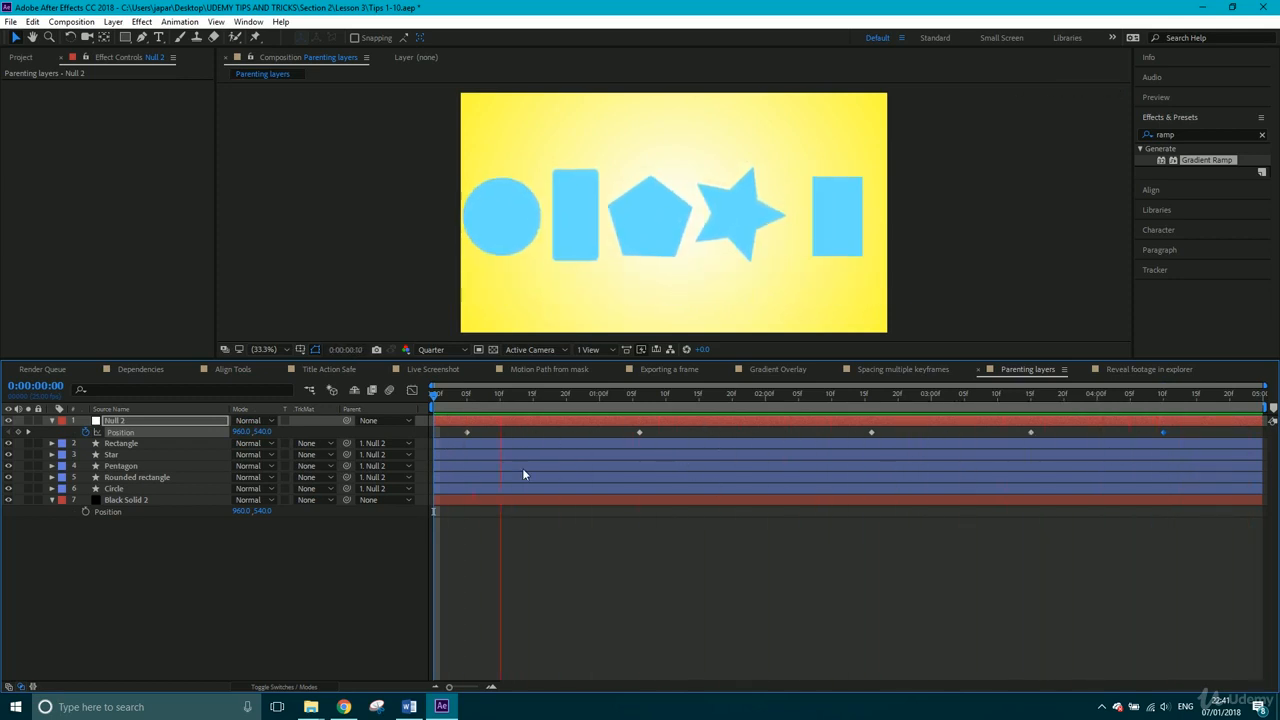
click(354, 562)
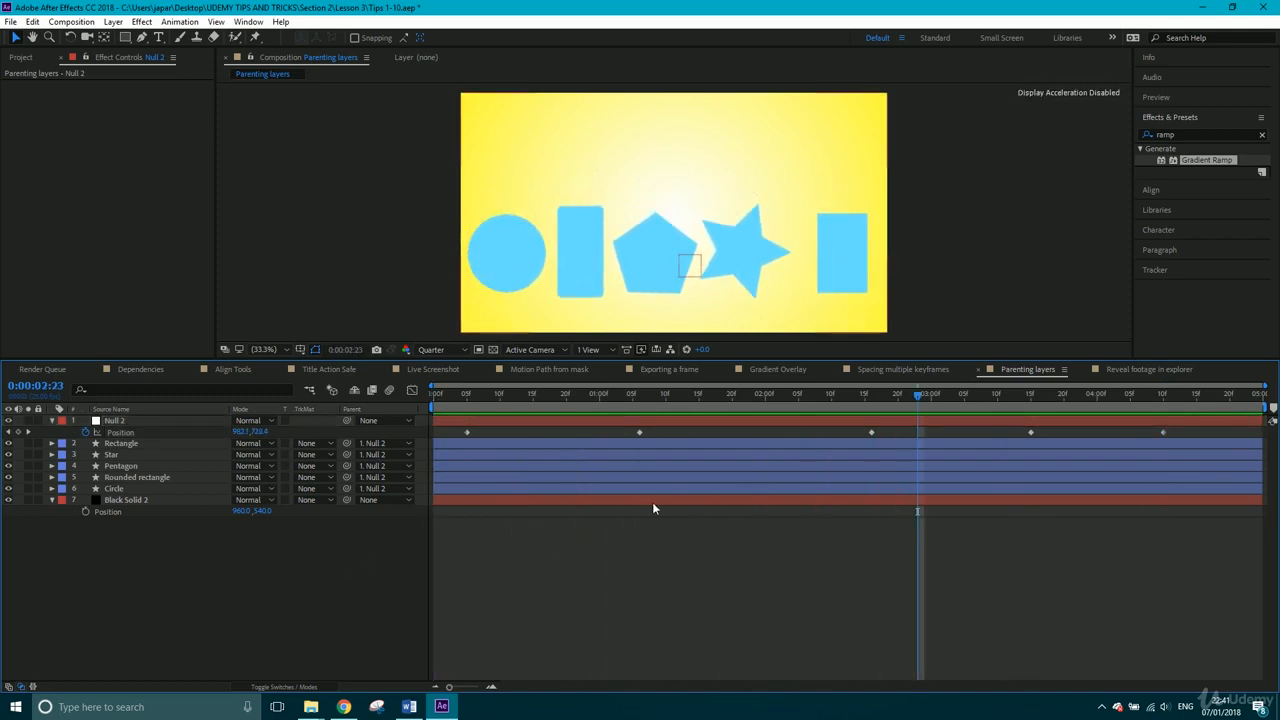
- Switch to the Reveal footage in explorer composition, display the project's items and scrub the BG Footage.mp4 layer to 0:00:02:11
click(1150, 369)
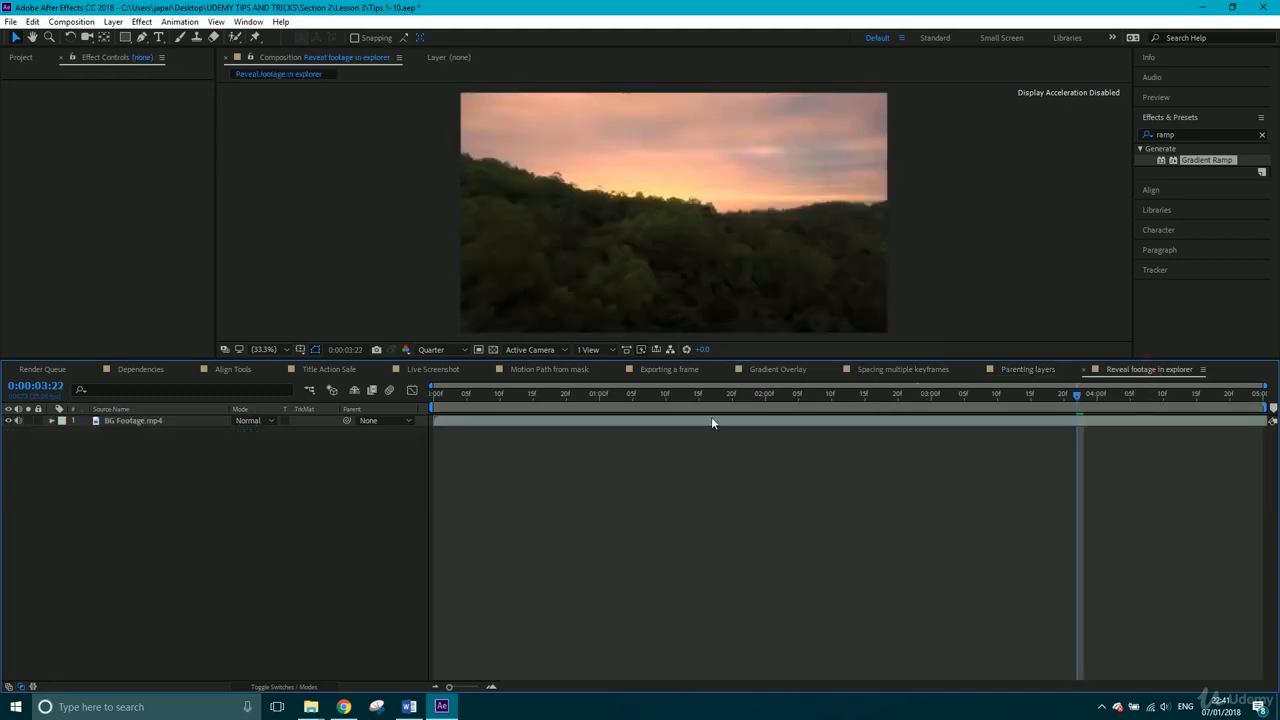
click(301, 457)
click(153, 422)
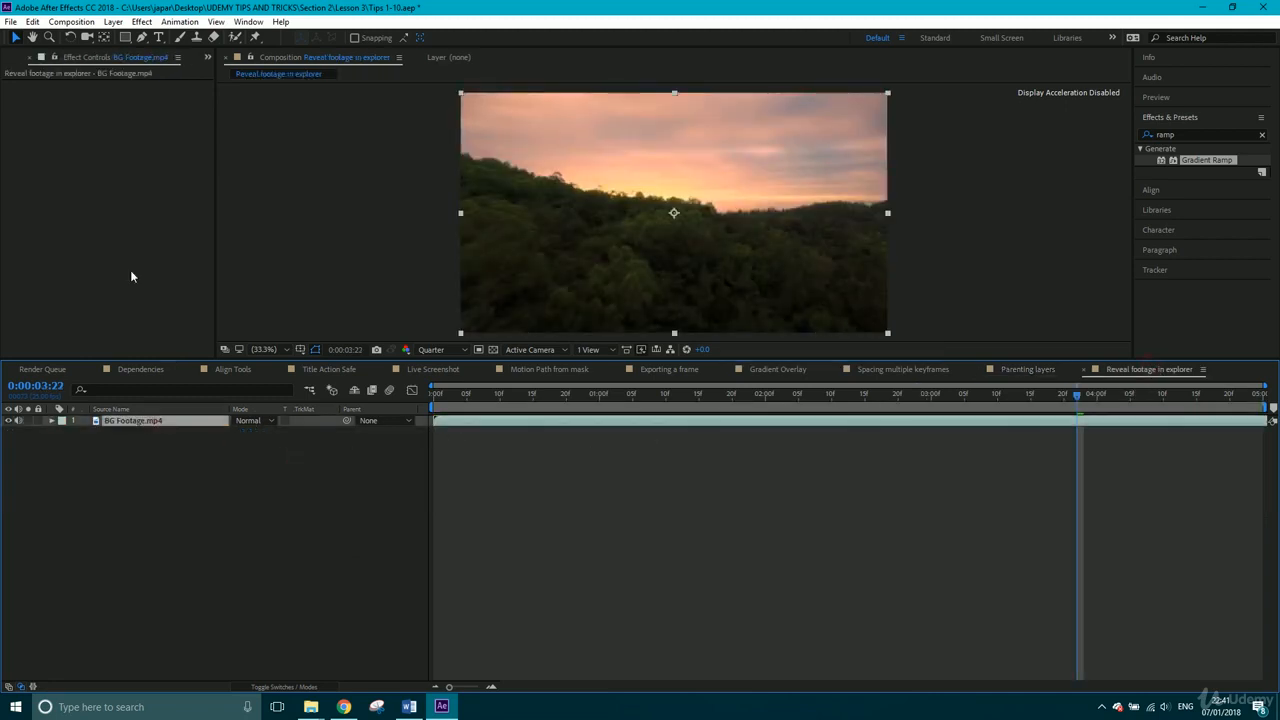
click(10, 57)
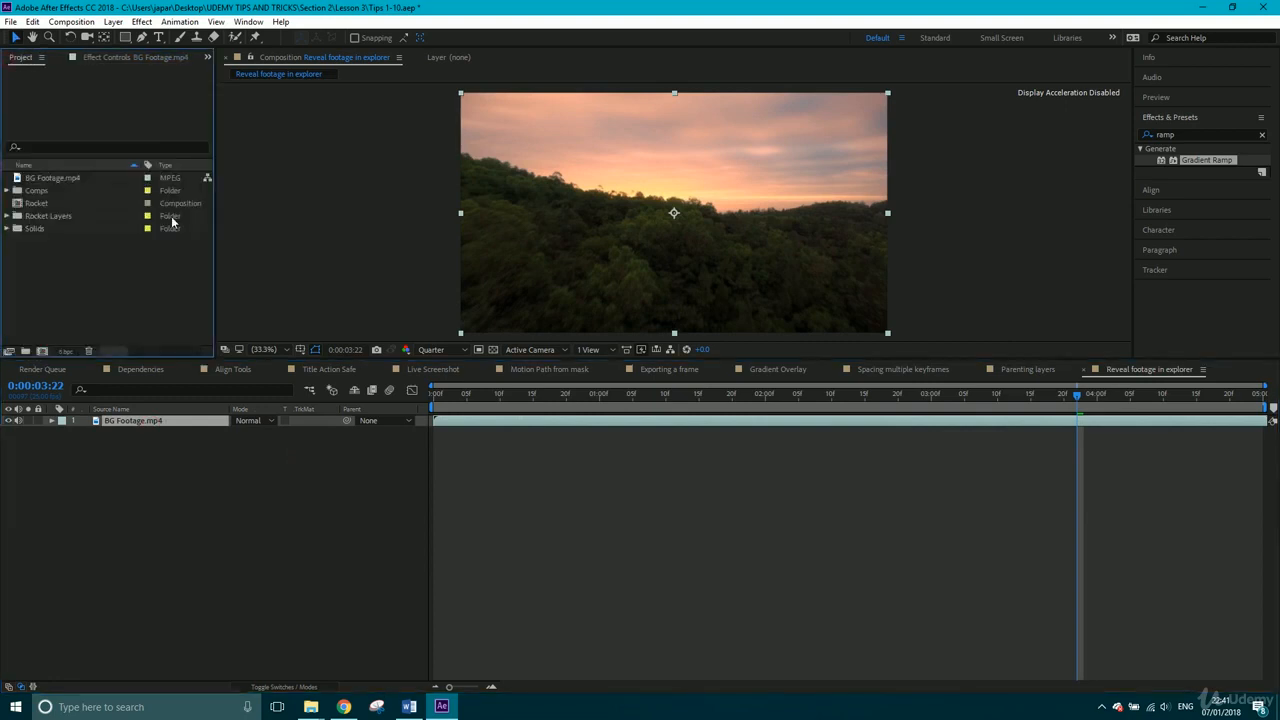
drag(590, 398, 833, 419)
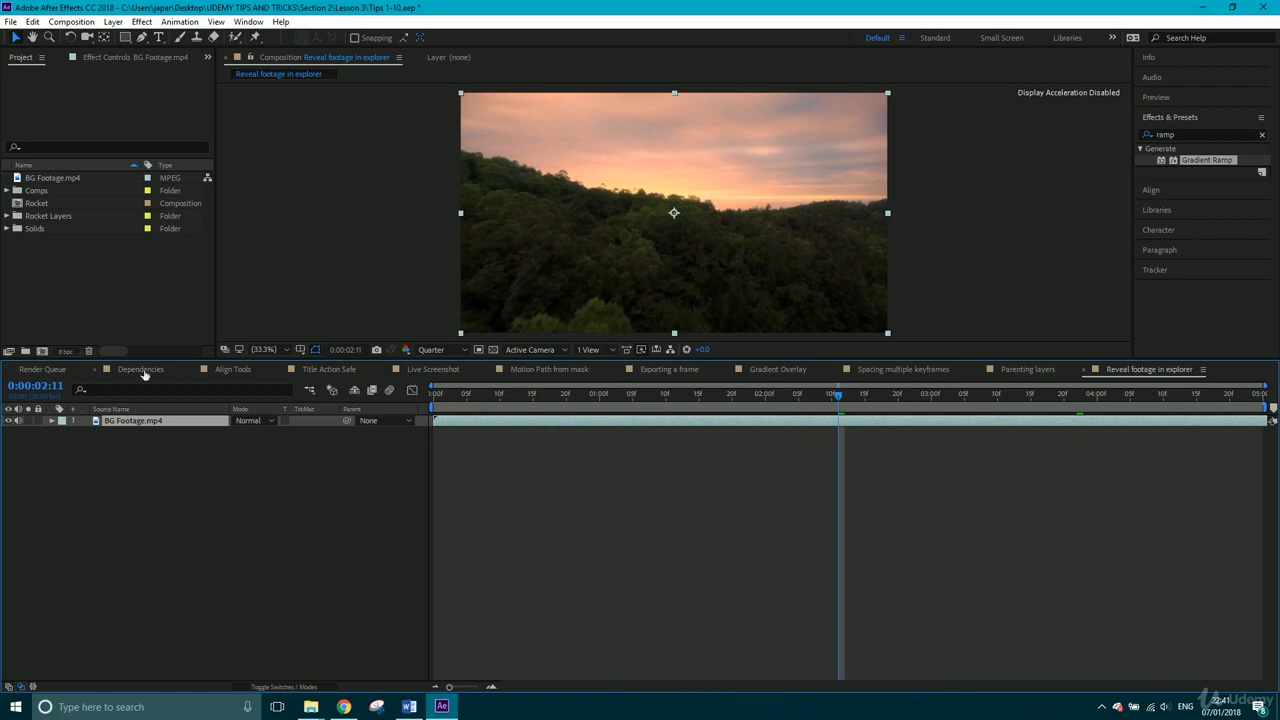
- Reveal the BG Footage.mp4 project item in Explorer and minimize the opened Downloads folder window
click(147, 452)
click(124, 423)
click(60, 178)
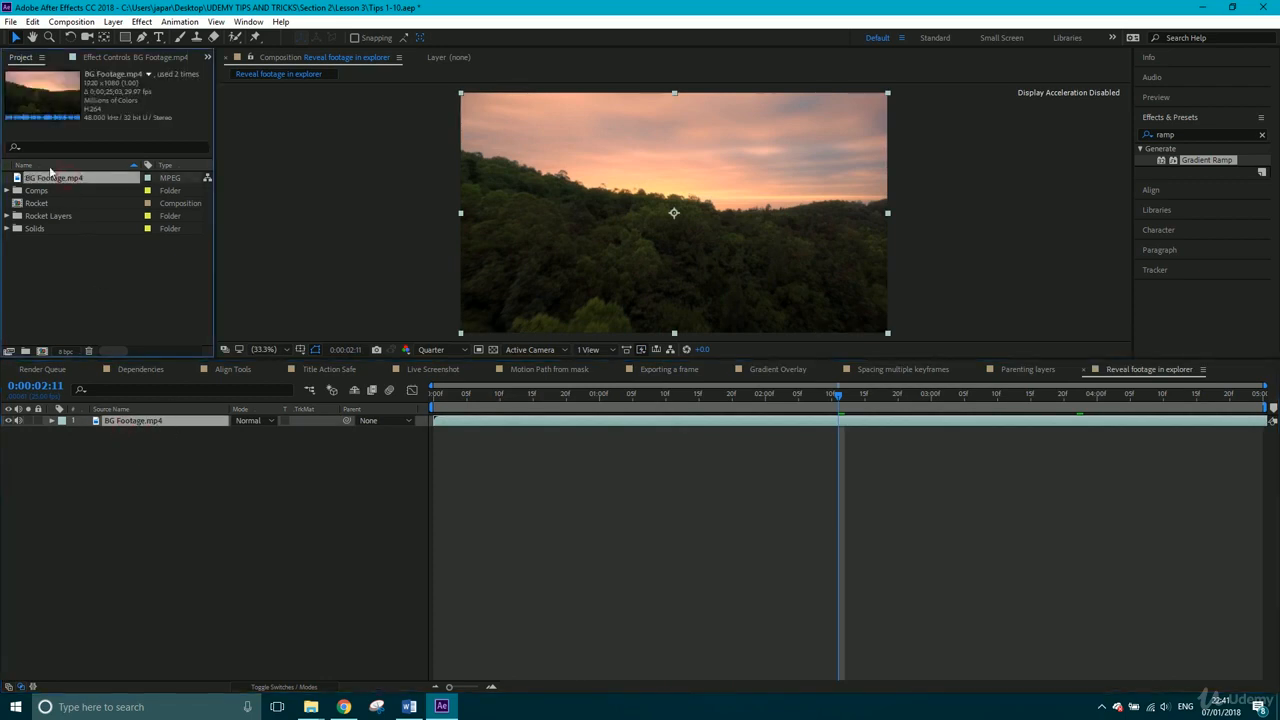
right_click(63, 180)
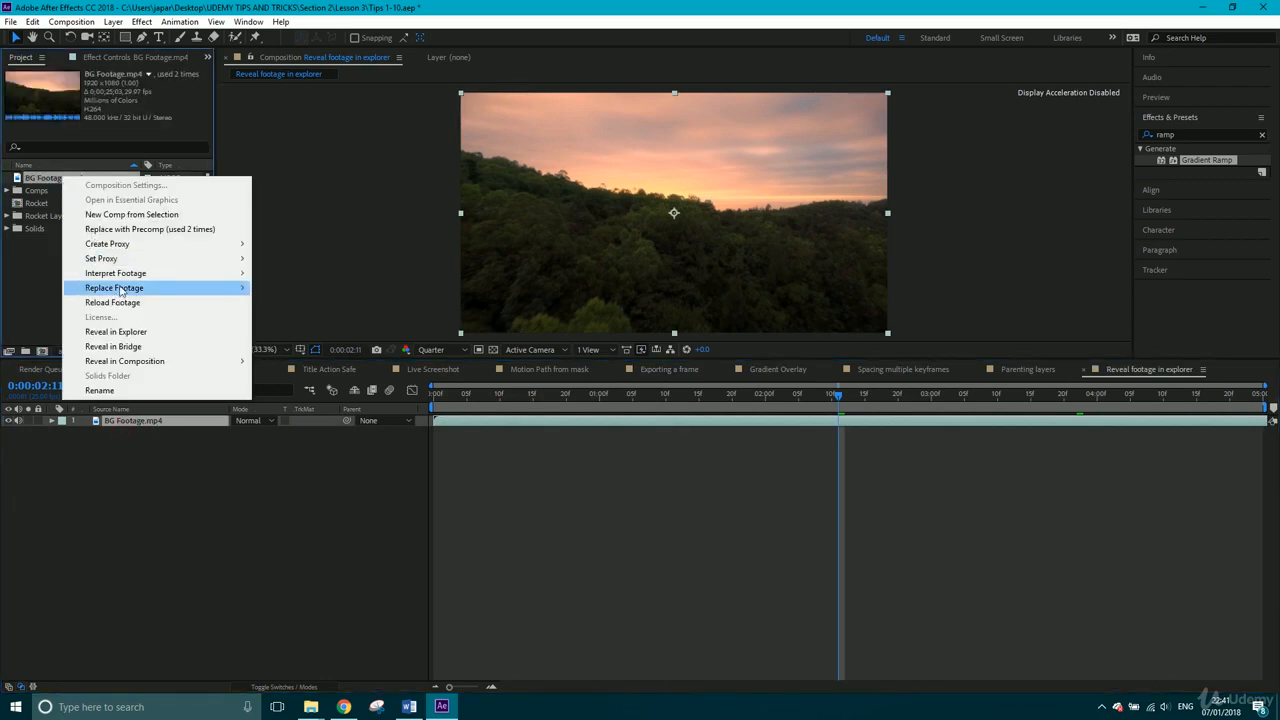
click(116, 332)
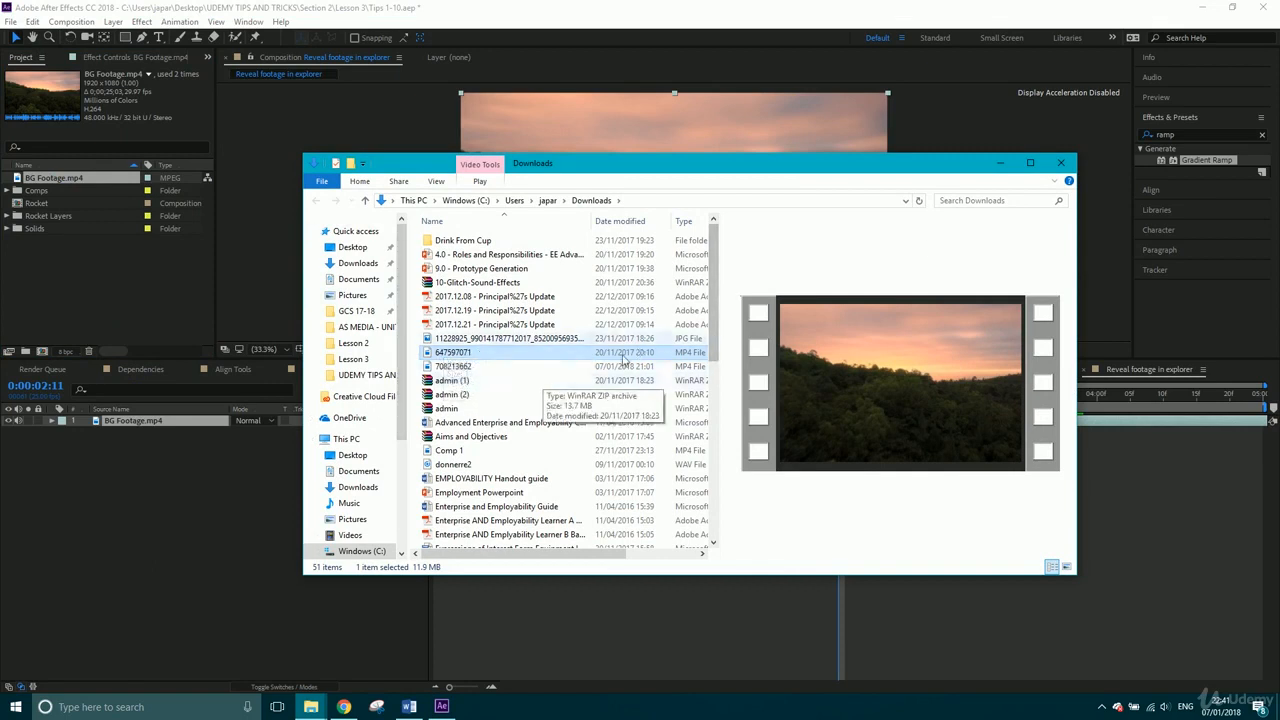
click(1003, 164)
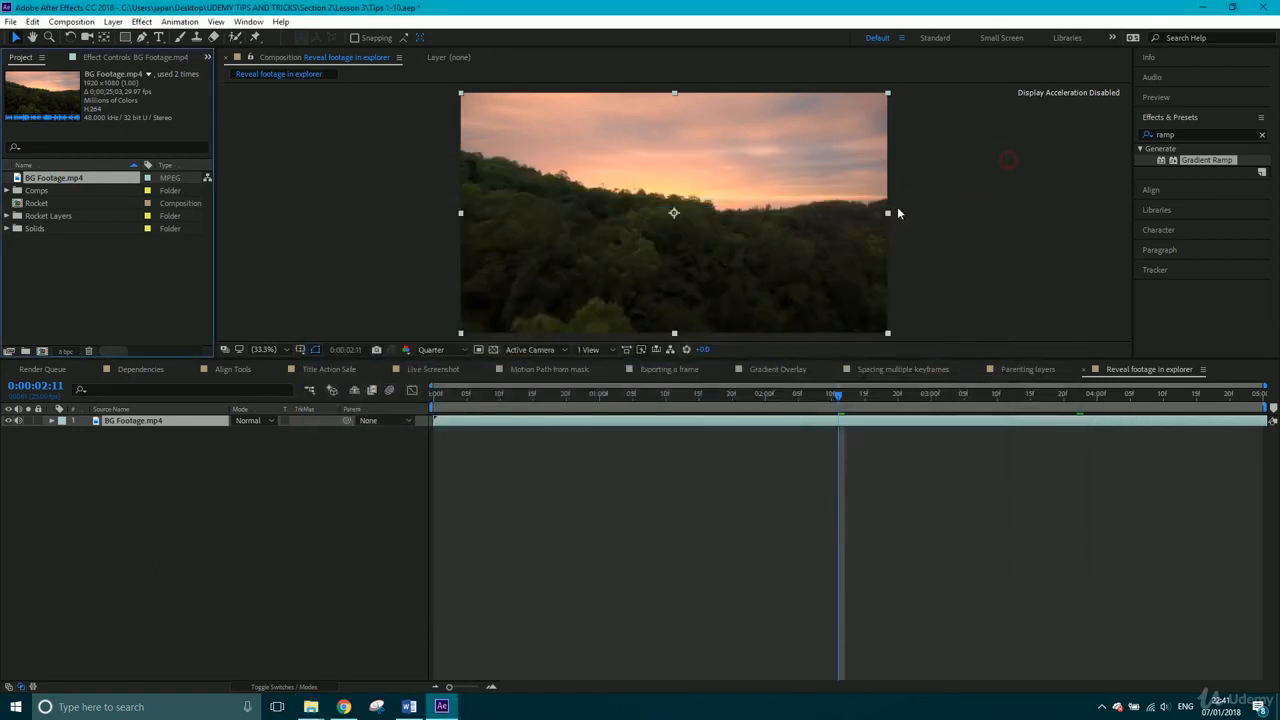